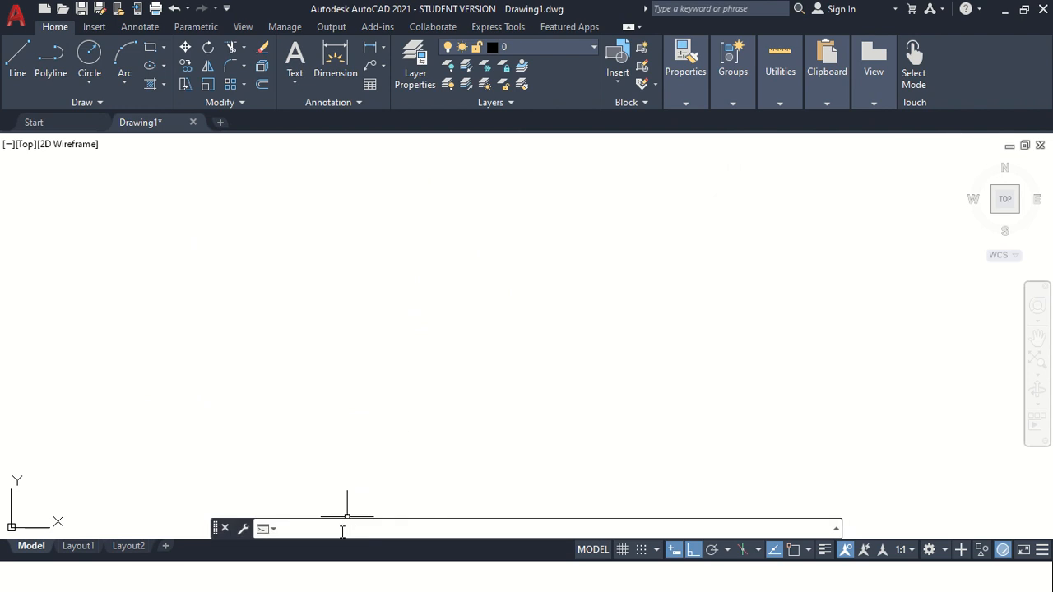
# Configure the drawing units to Decimal length type with a precision of 0.
pyautogui.write('s')
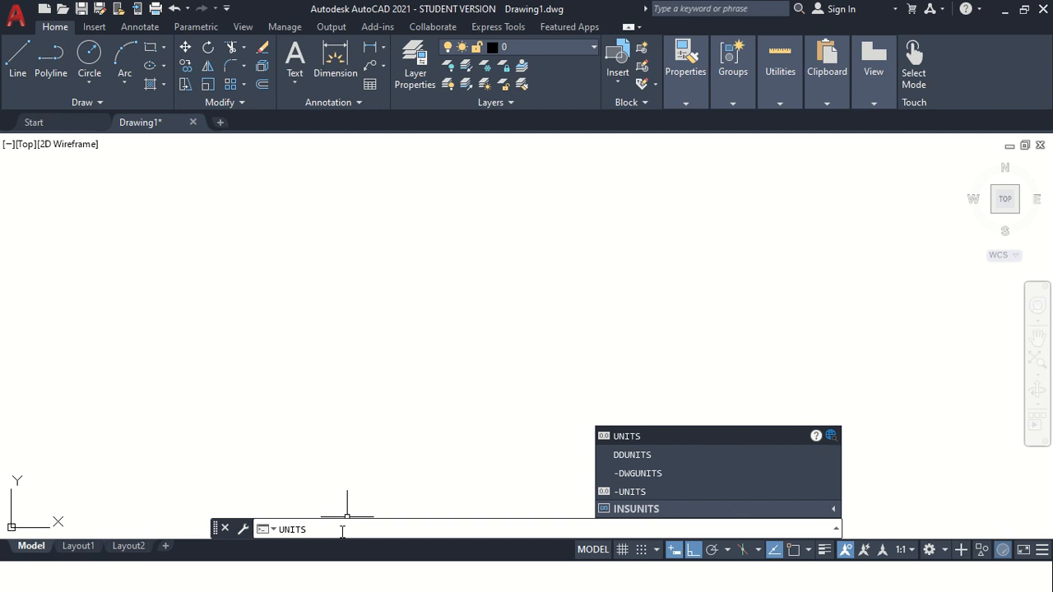
pyautogui.press('Return')
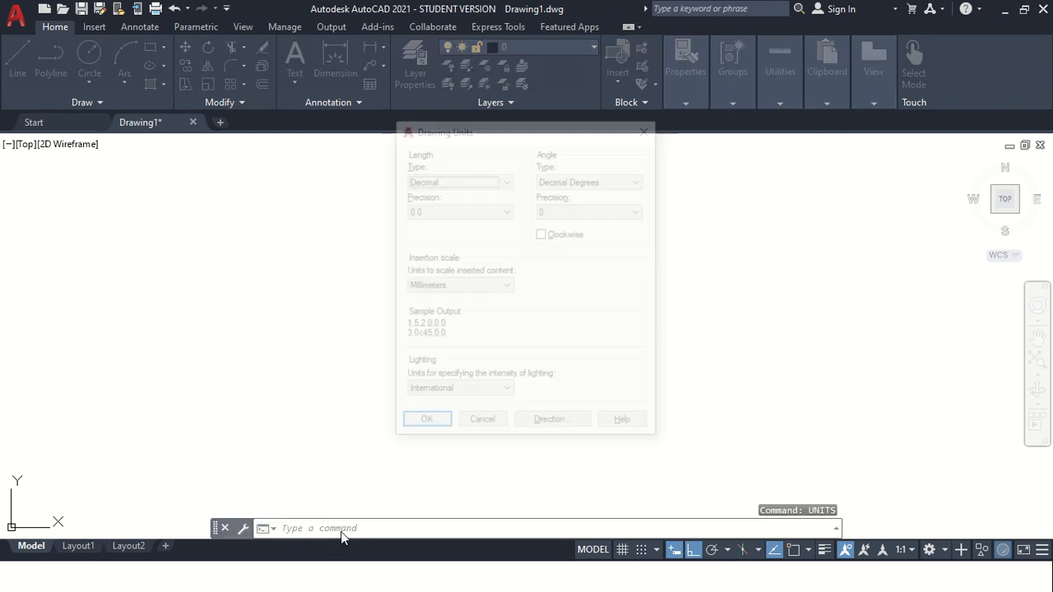
pyautogui.click(463, 180)
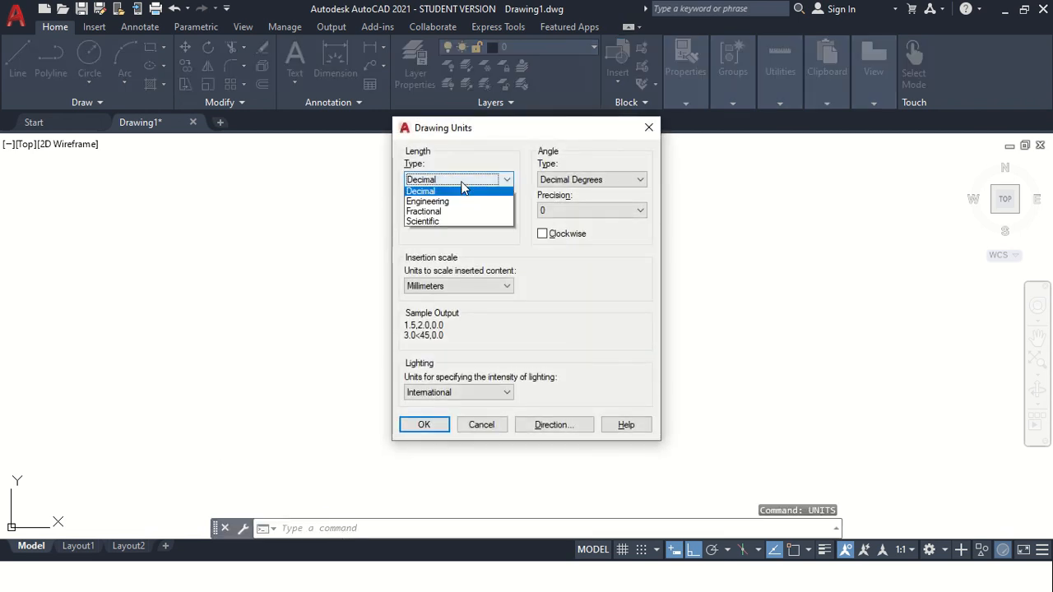
pyautogui.click(427, 208)
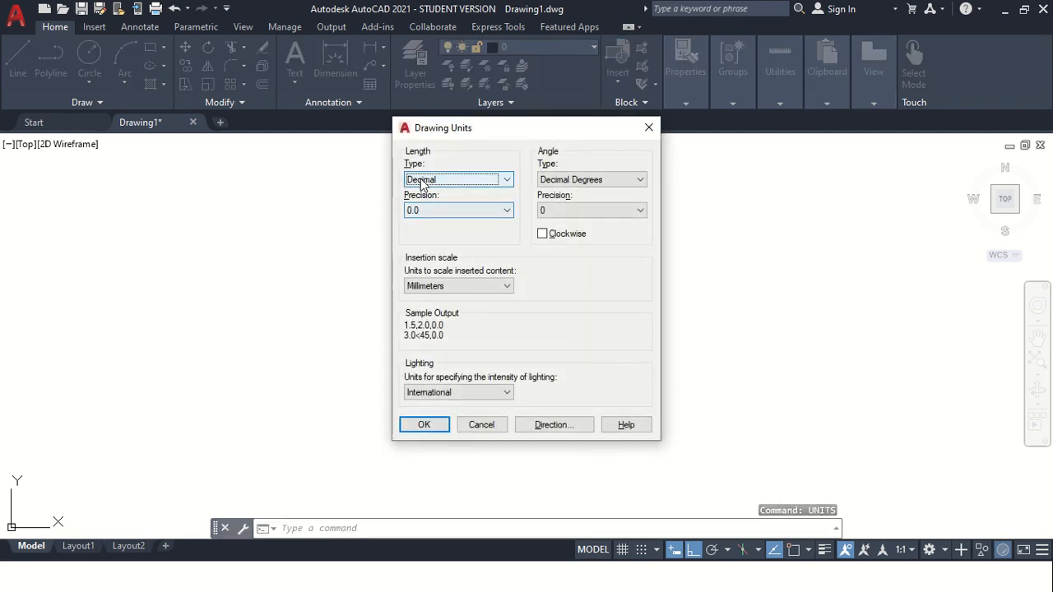
pyautogui.click(466, 181)
pyautogui.click(421, 209)
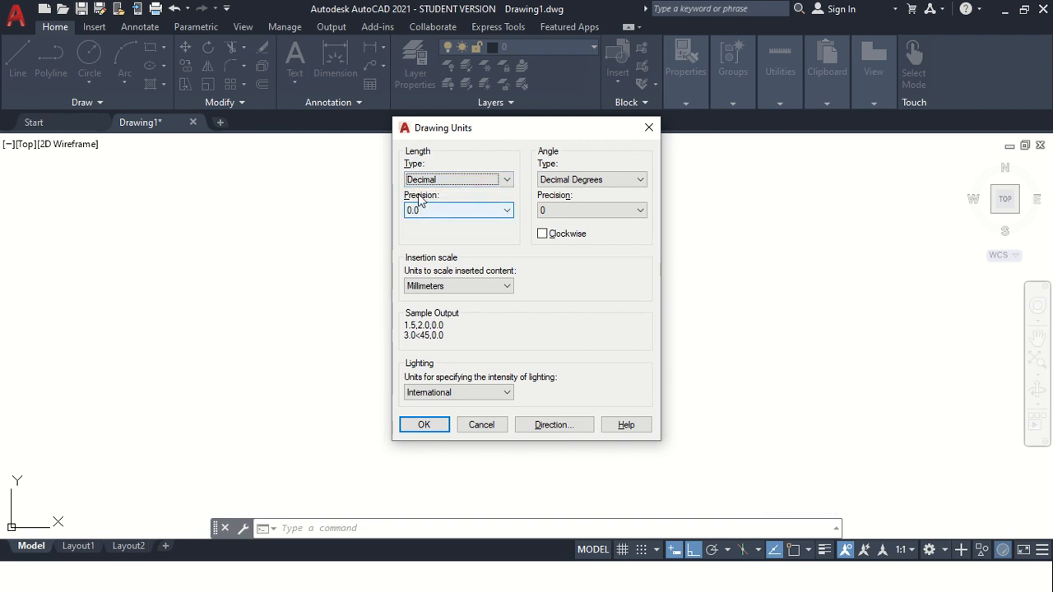
pyautogui.click(425, 212)
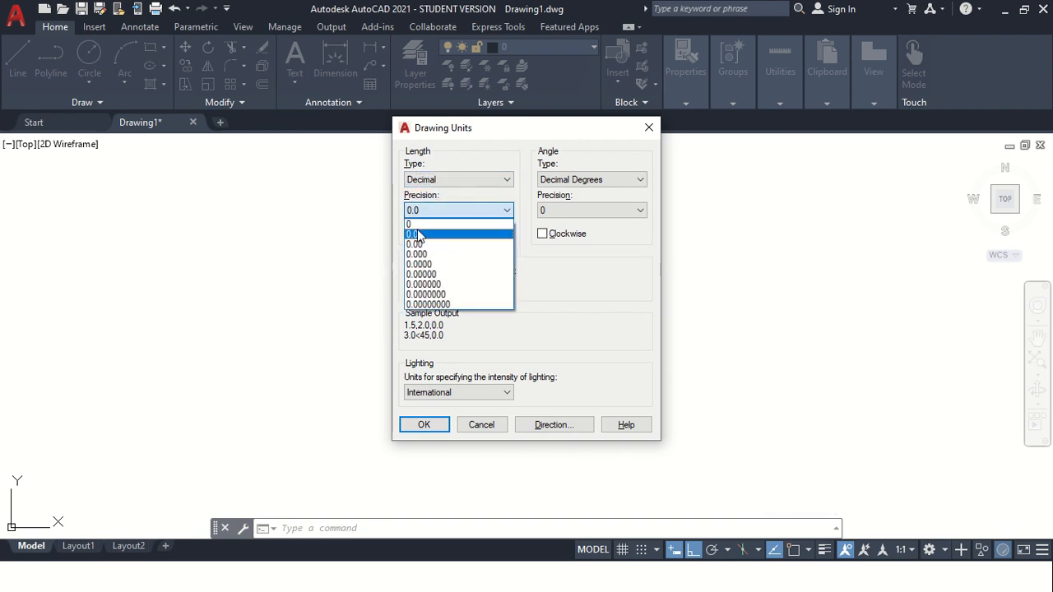
pyautogui.click(409, 225)
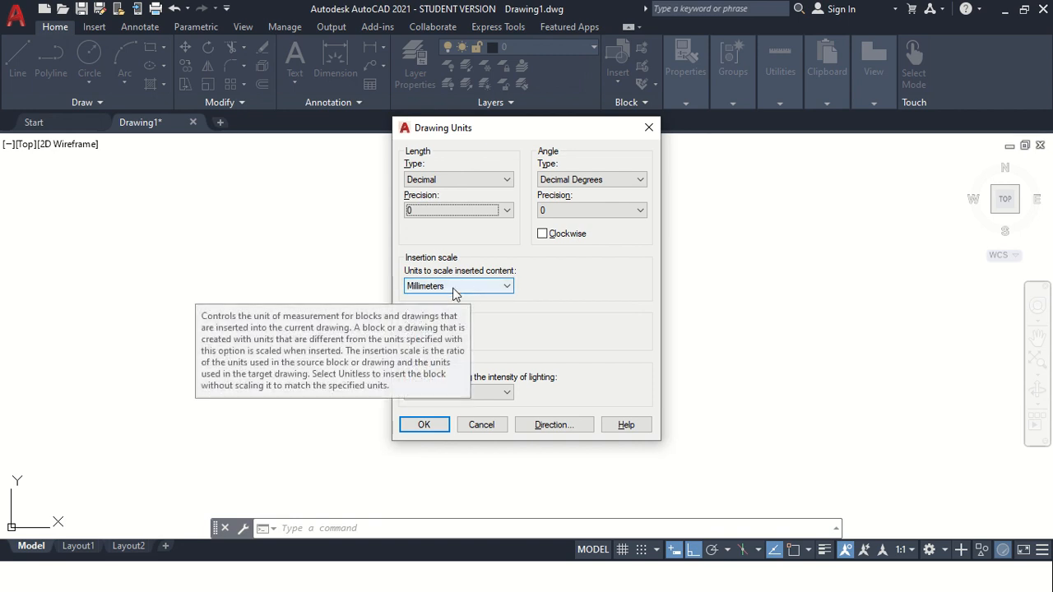
pyautogui.click(425, 425)
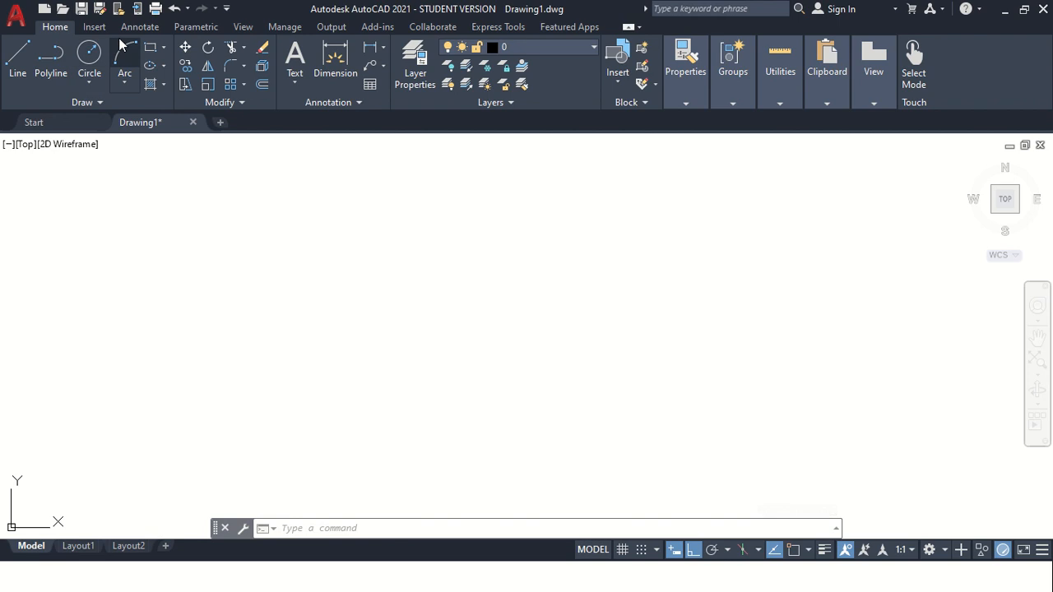
# Show the menu bar above the ribbon.
pyautogui.click(227, 10)
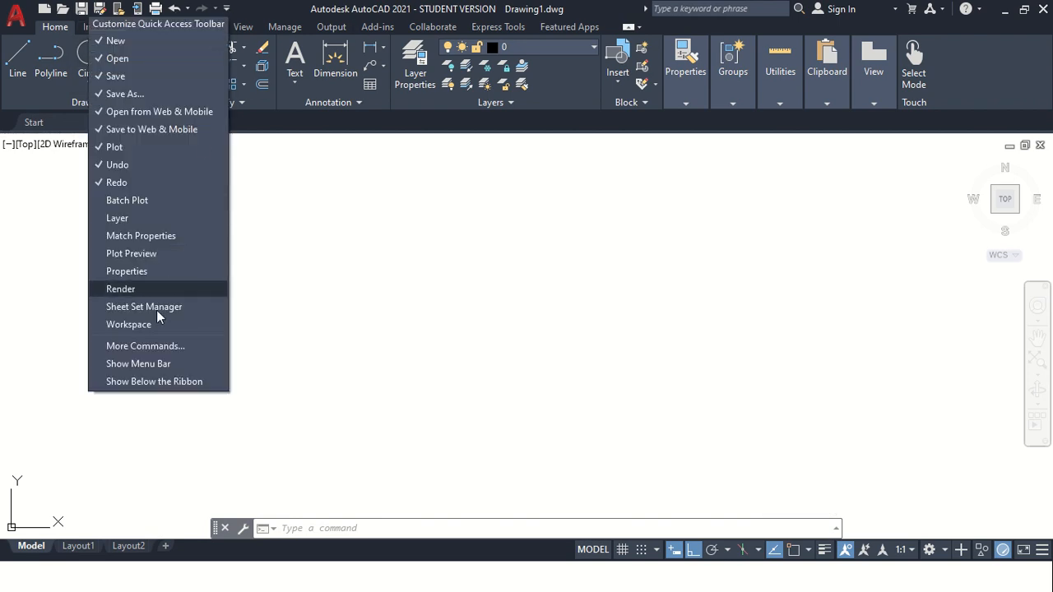
pyautogui.click(143, 363)
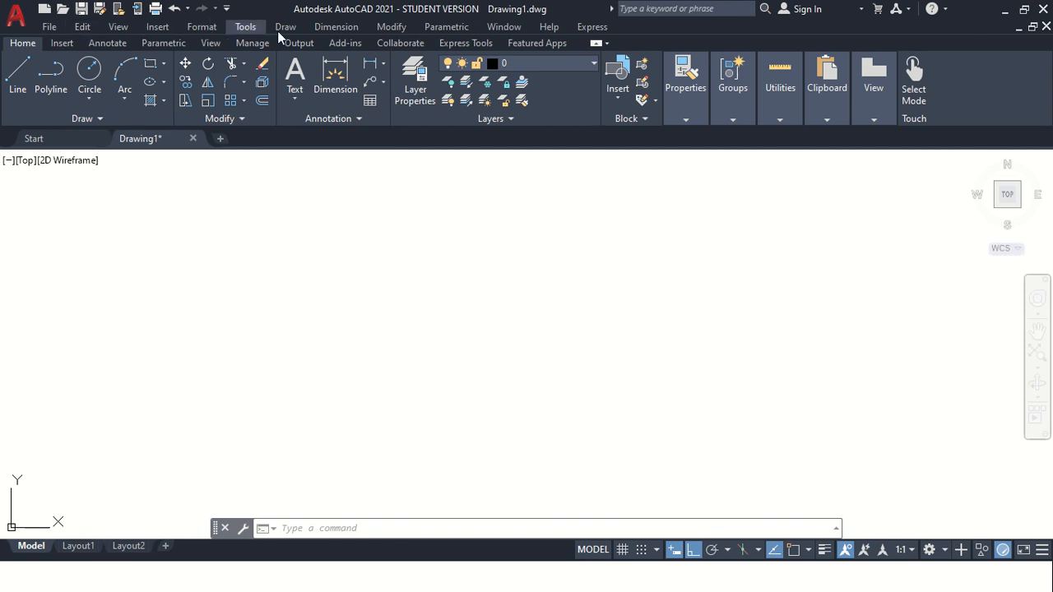
pyautogui.click(227, 9)
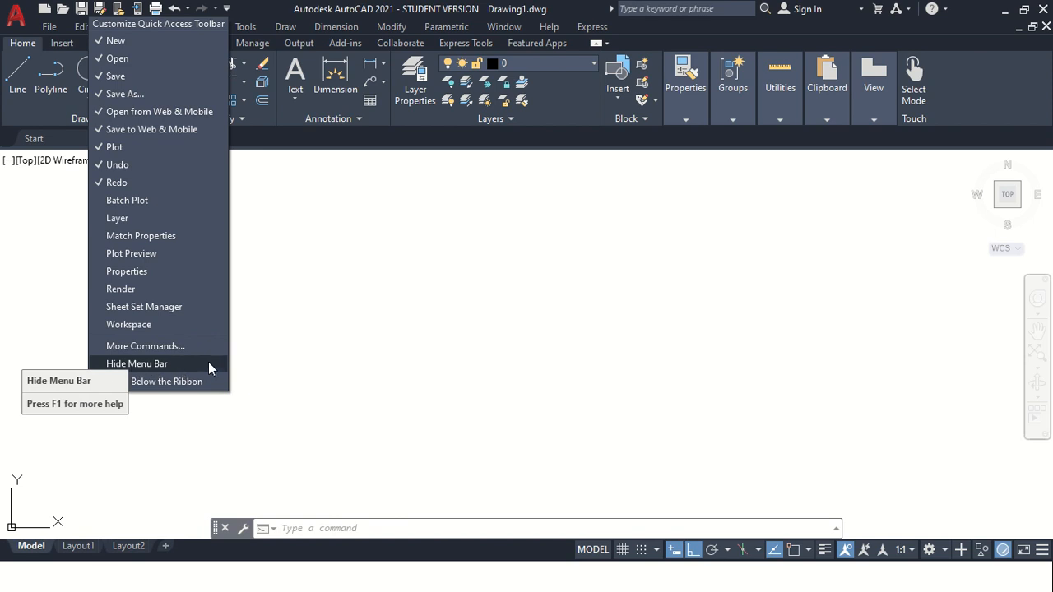
pyautogui.click(386, 329)
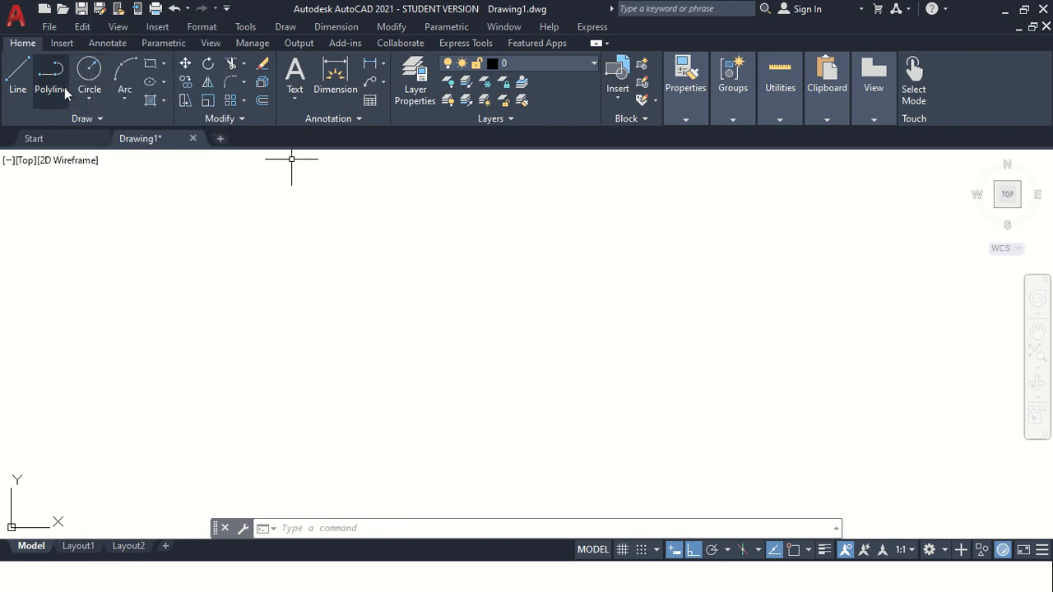
pyautogui.click(285, 27)
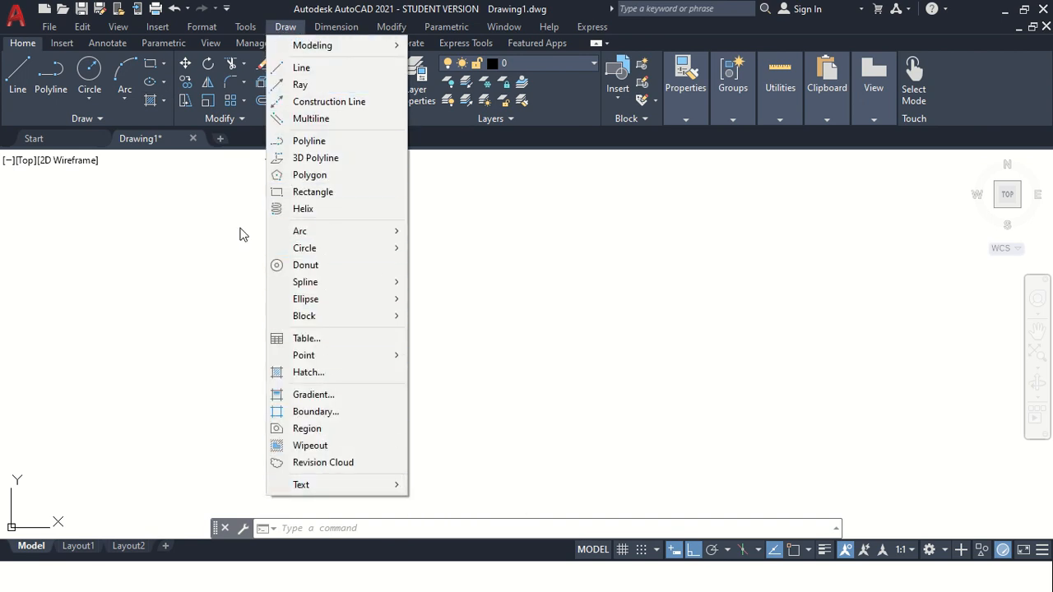
pyautogui.click(38, 112)
pyautogui.click(38, 111)
pyautogui.click(270, 272)
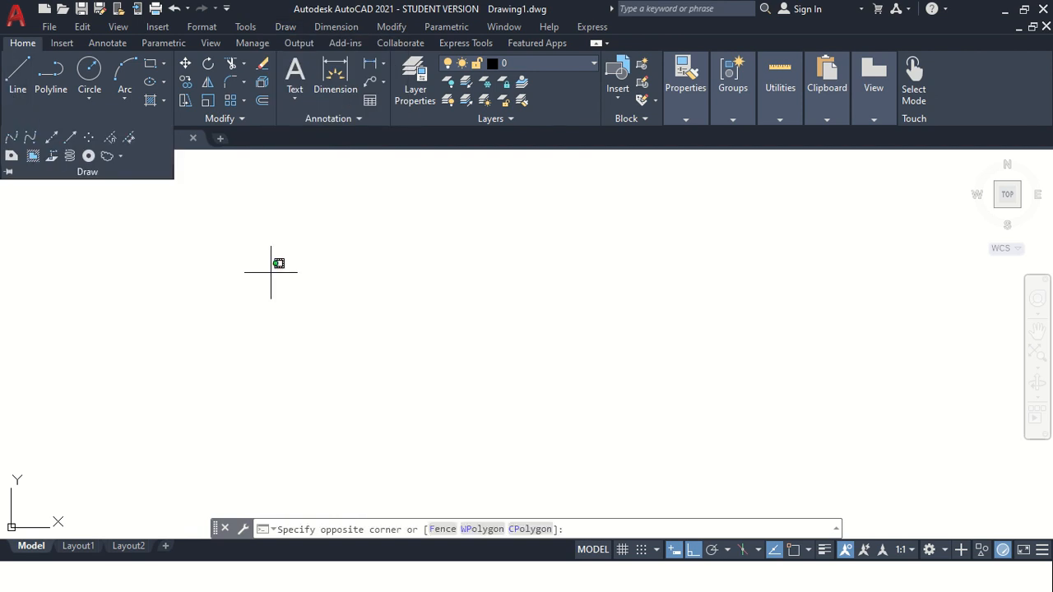
pyautogui.click(125, 273)
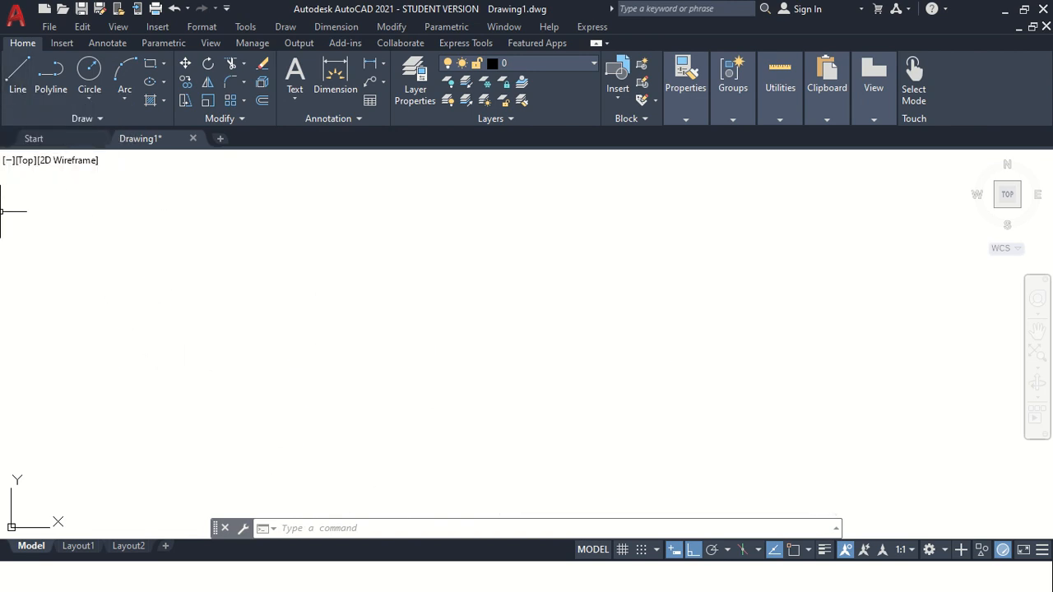
pyautogui.click(16, 83)
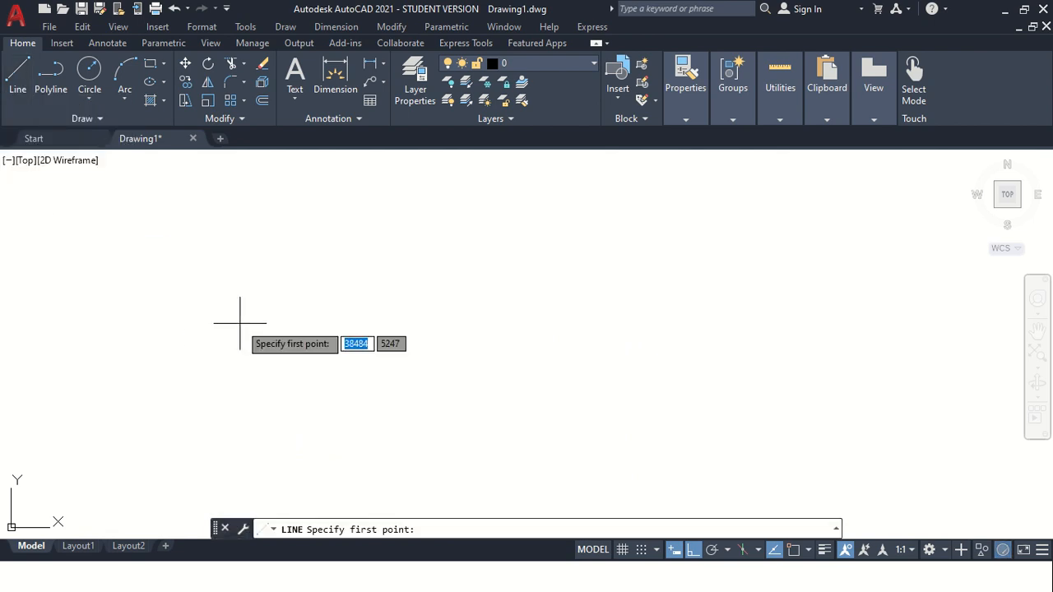
pyautogui.press('Escape')
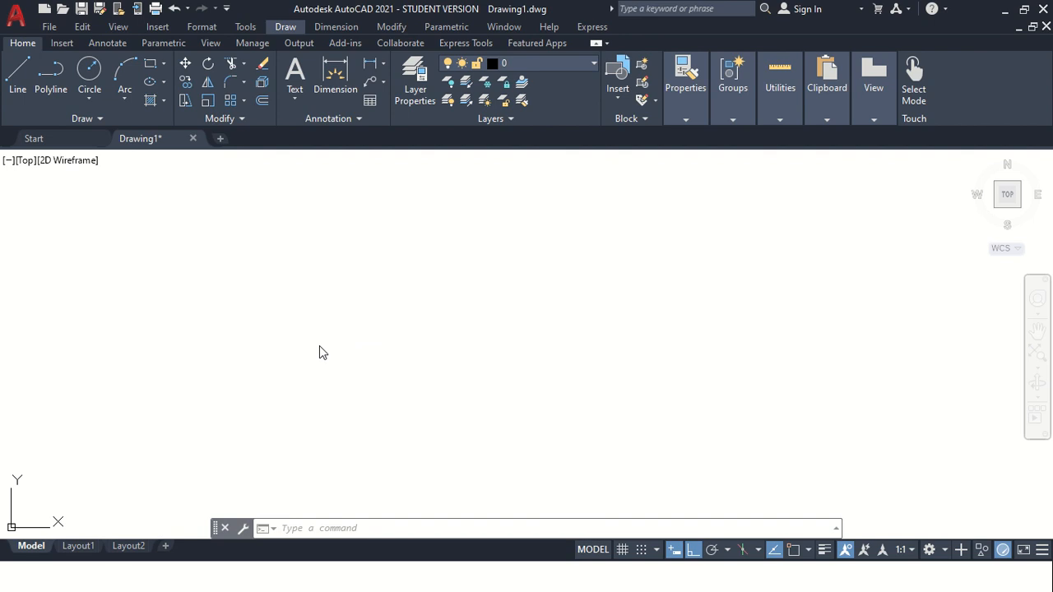
pyautogui.click(387, 525)
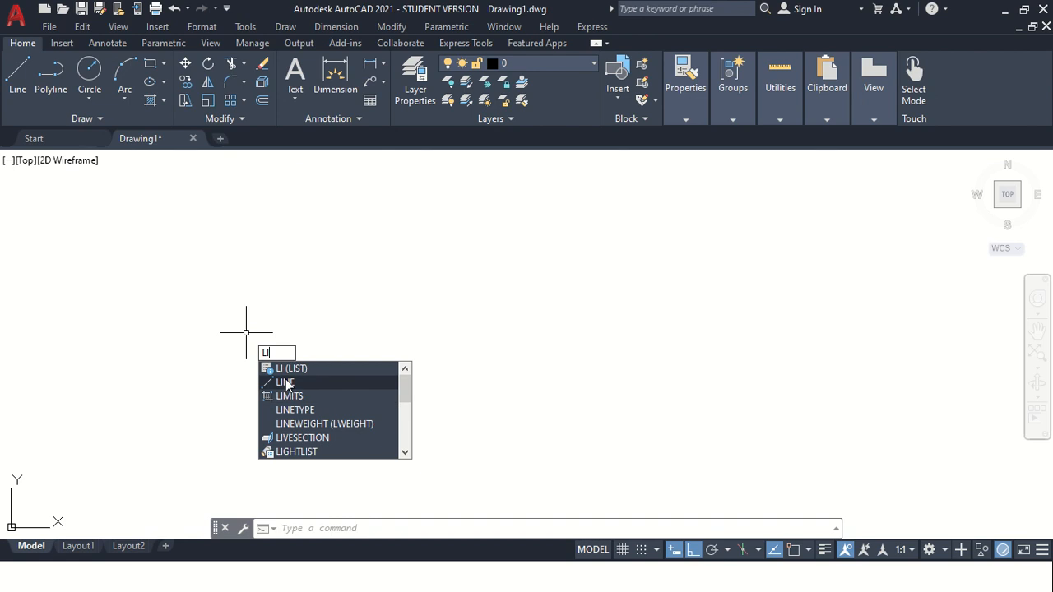
pyautogui.press('BackSpace')
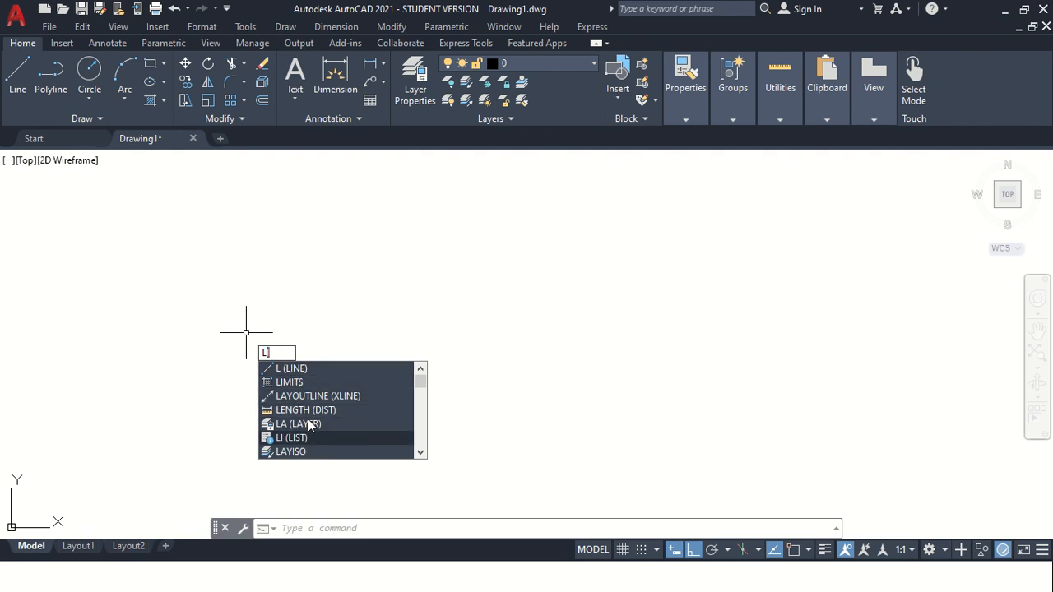
pyautogui.press('Down')
pyautogui.press('Down')
pyautogui.press('Down')
pyautogui.press('Down')
pyautogui.press('Up')
pyautogui.press('Up')
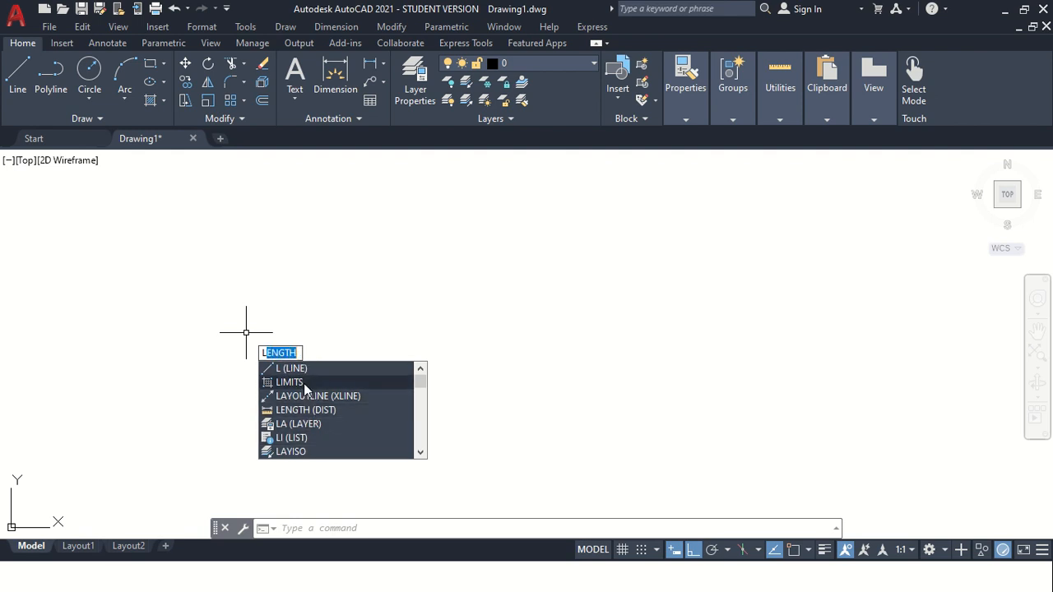
pyautogui.click(297, 364)
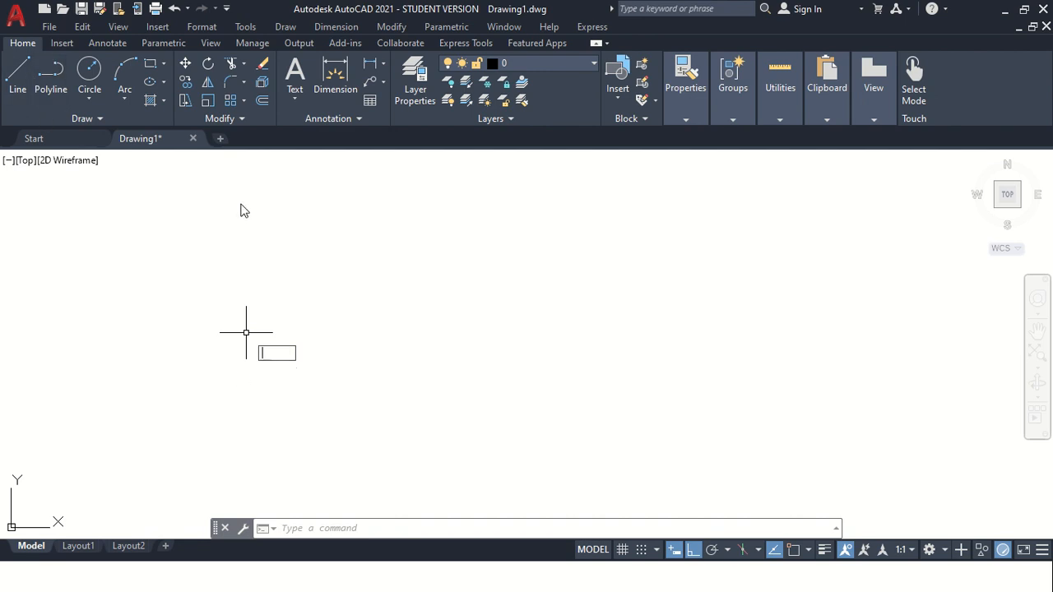
pyautogui.press('Escape')
pyautogui.press('Escape')
pyautogui.press('Escape')
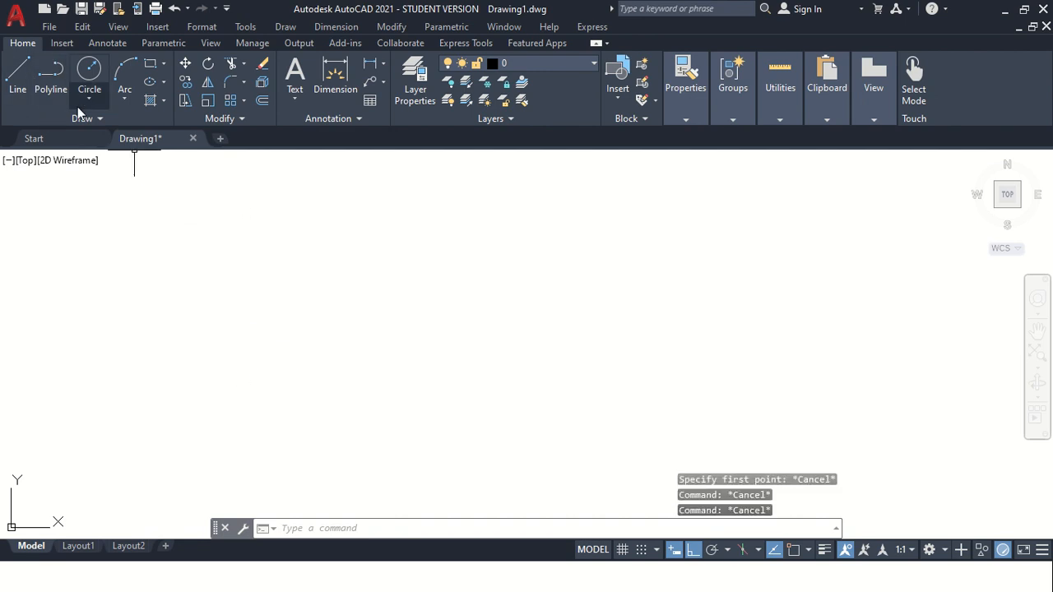
# Start the Line command and pick its first point in the lower-left part of the drawing area.
pyautogui.click(22, 93)
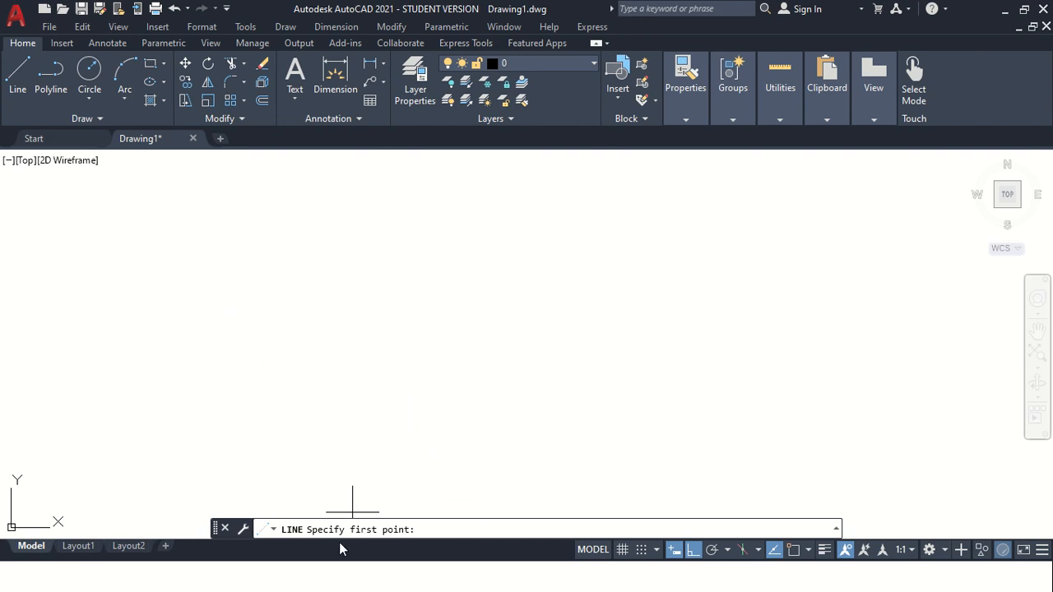
pyautogui.click(246, 409)
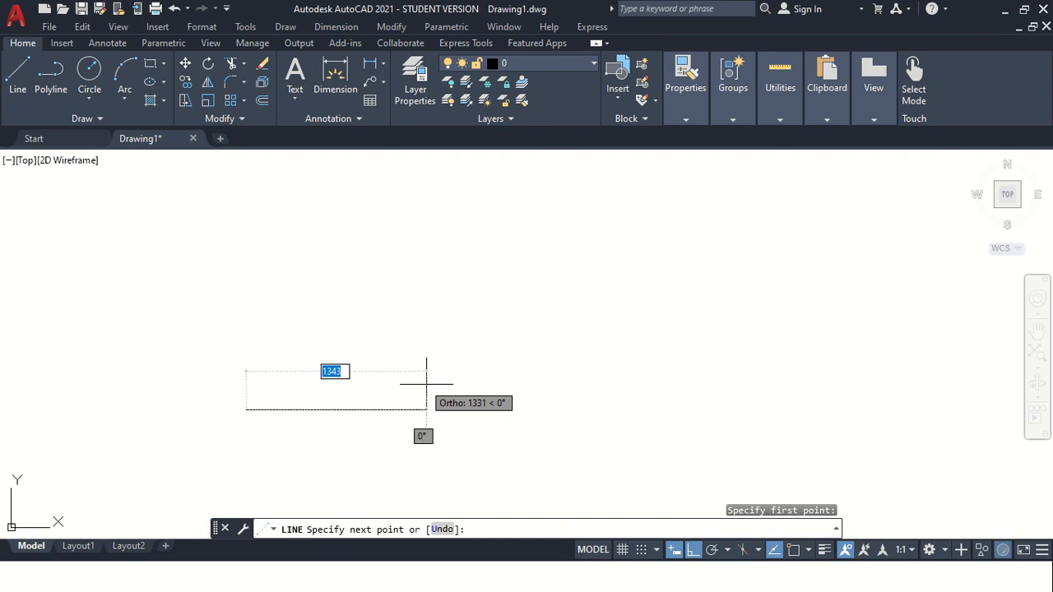
pyautogui.click(1042, 550)
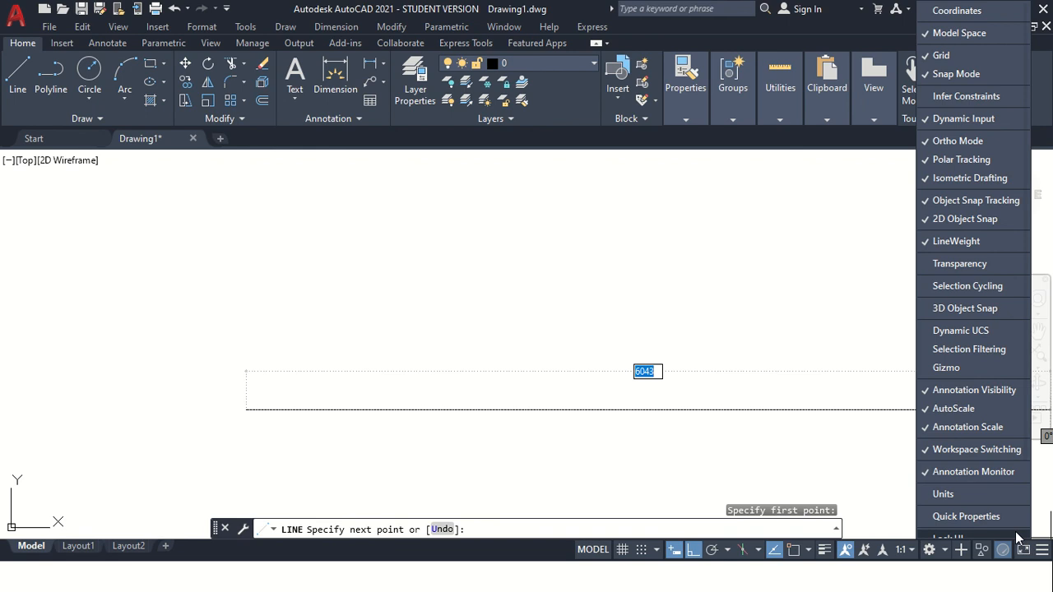
pyautogui.click(932, 122)
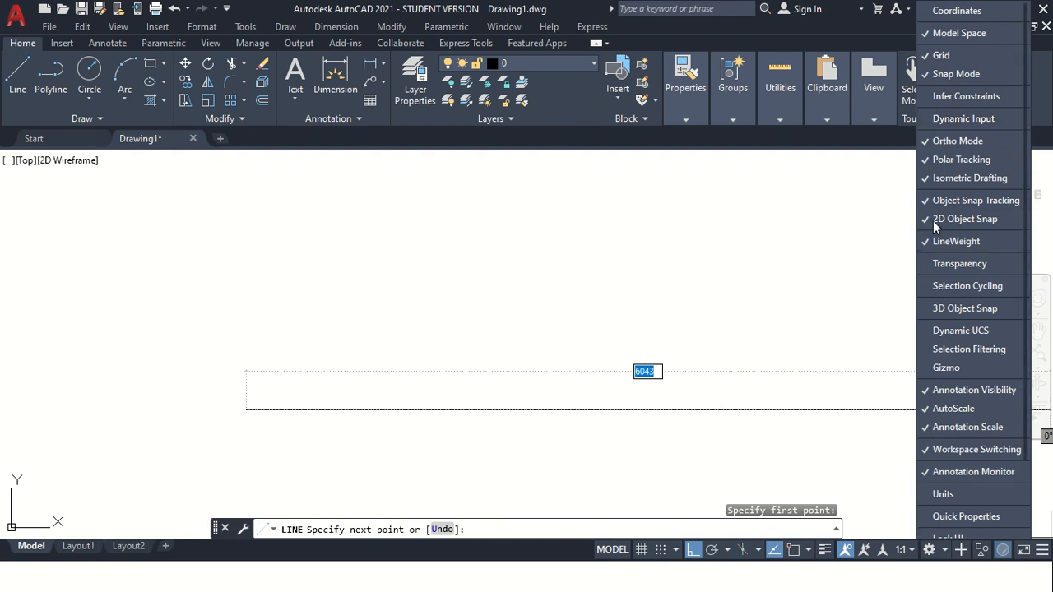
pyautogui.click(951, 122)
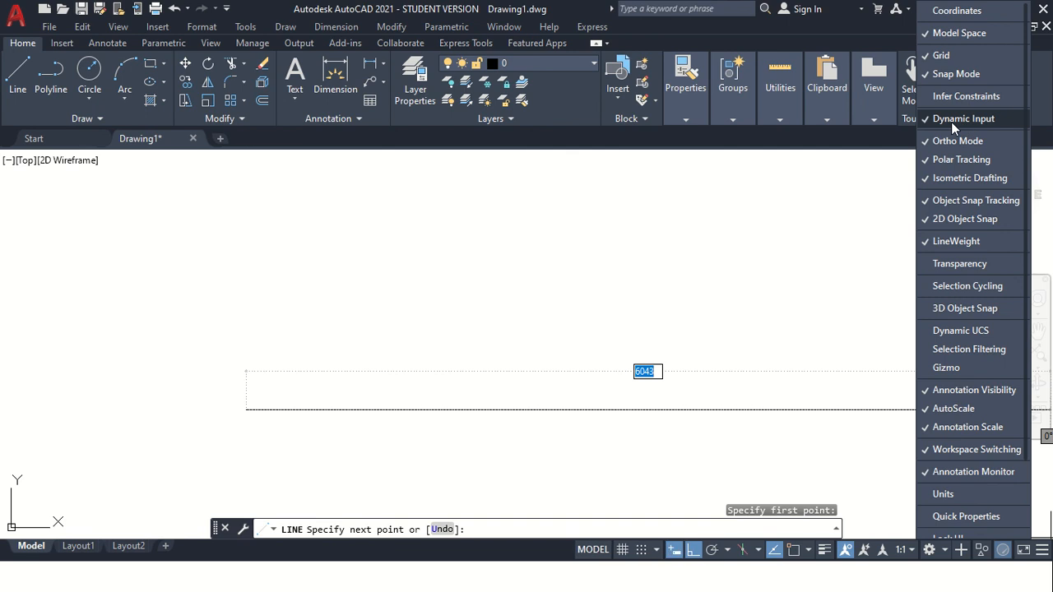
# Turn on Ortho mode so the line stays horizontal or vertical.
pyautogui.click(679, 554)
pyautogui.click(679, 554)
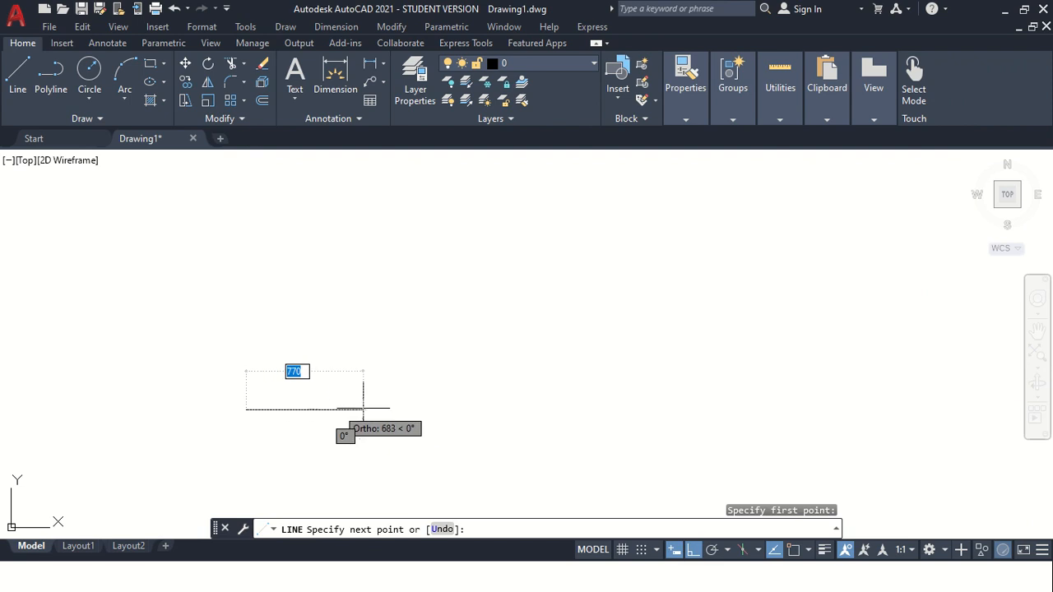
pyautogui.click(674, 552)
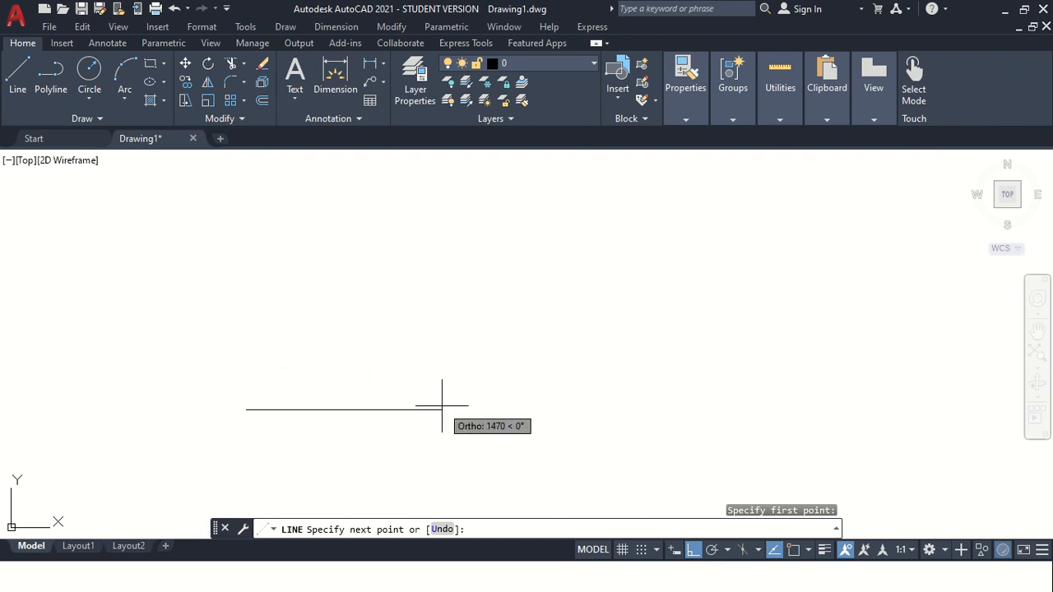
pyautogui.click(674, 551)
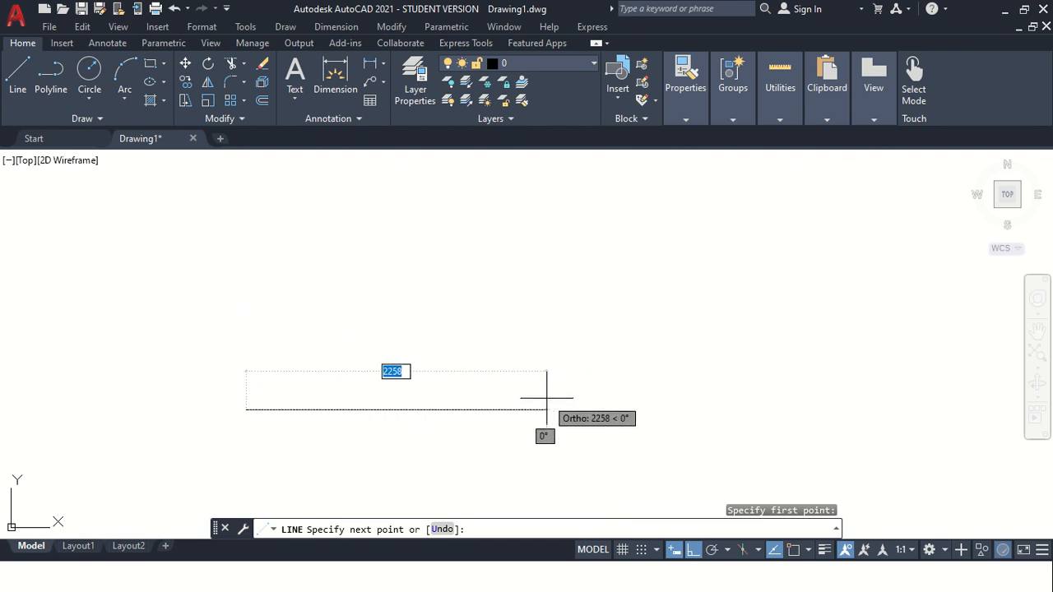
pyautogui.click(692, 549)
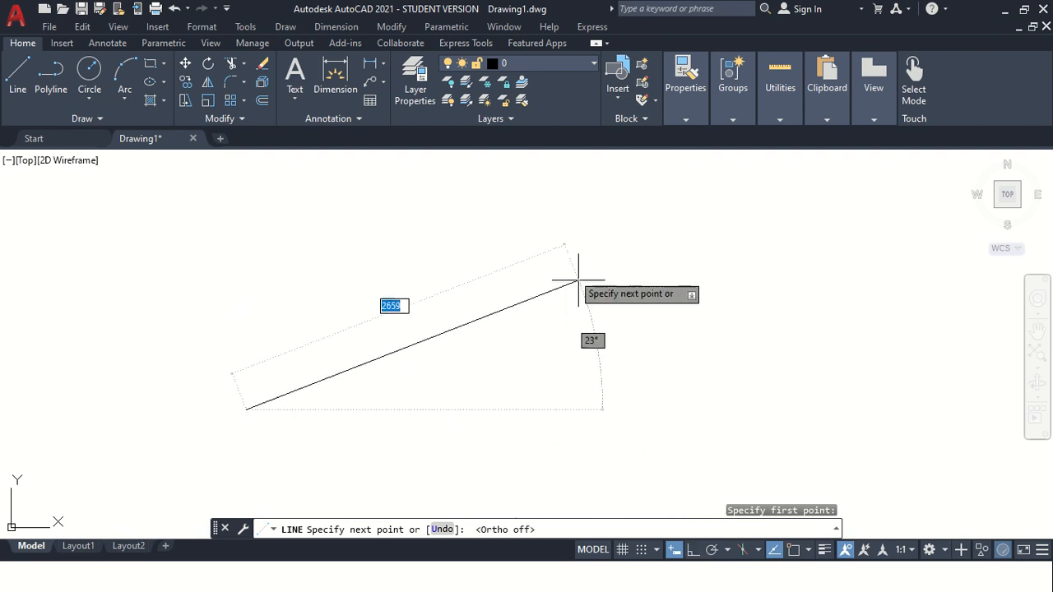
pyautogui.click(692, 549)
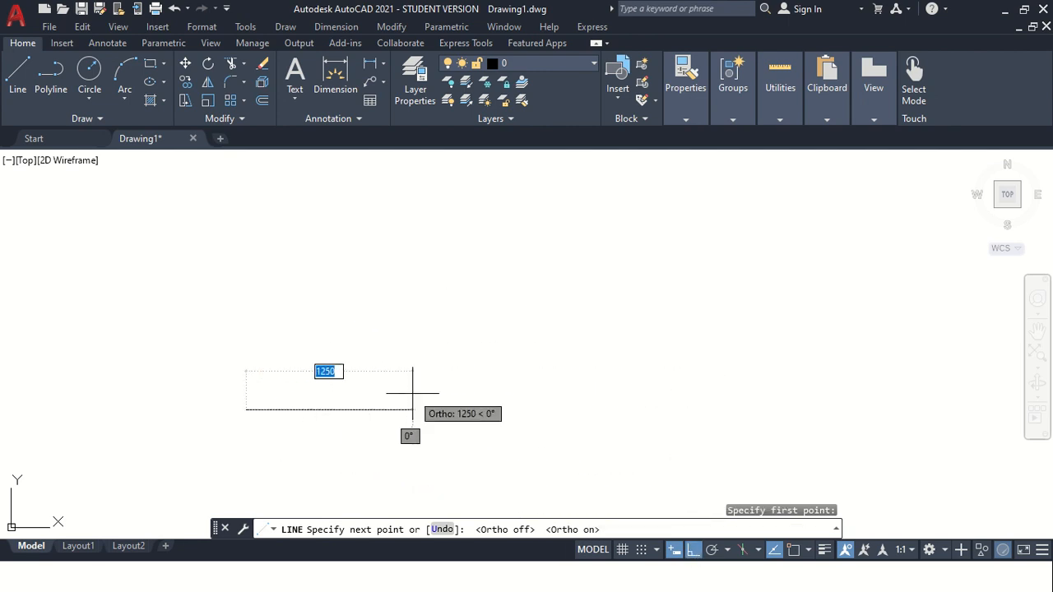
# Draw a horizontal line segment 200 units long to the right of the first point.
pyautogui.scroll(2, 405, 392)
pyautogui.scroll(4, 160, 423)
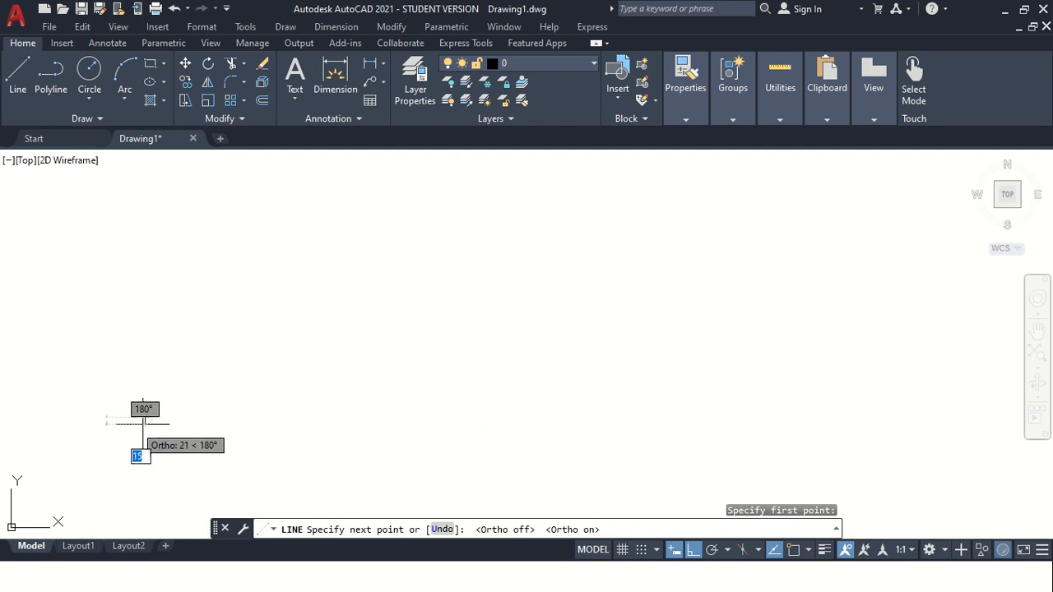
pyautogui.scroll(4, 250, 417)
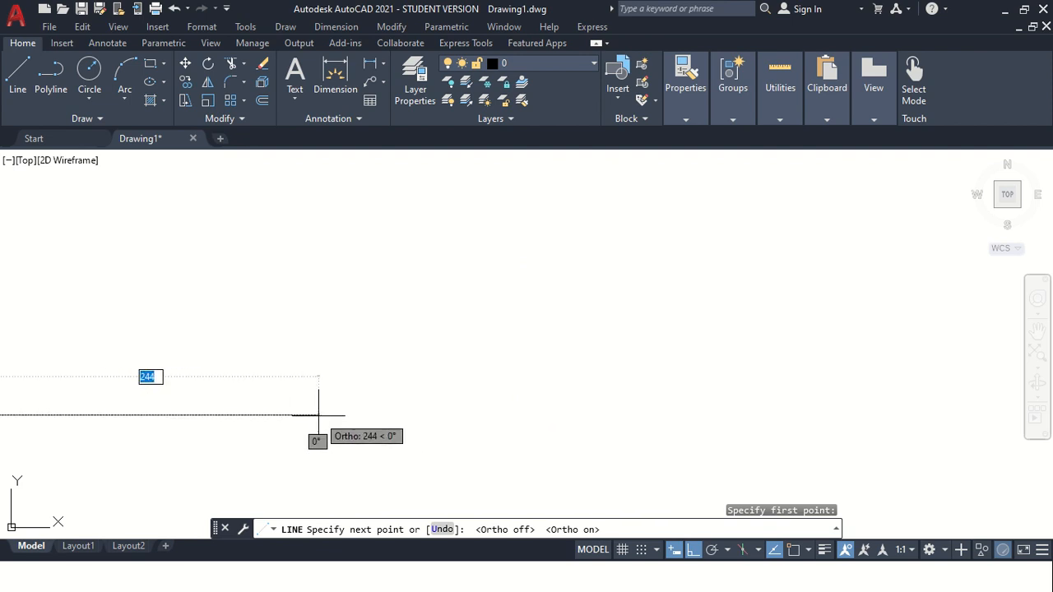
pyautogui.press('Return')
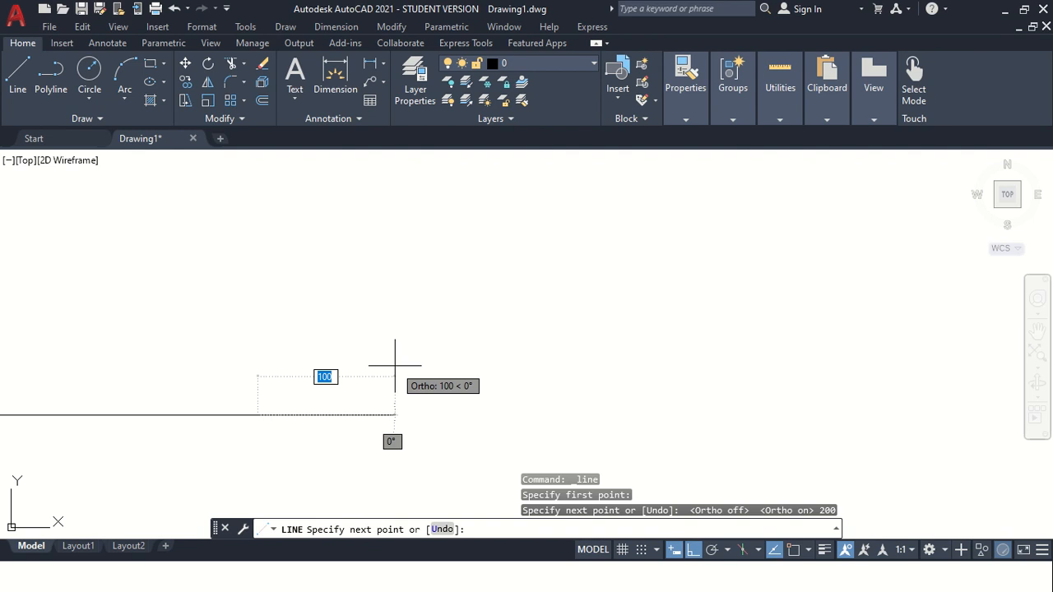
# Exit the Line command after the 200-unit segment.
pyautogui.press('Return')
pyautogui.scroll(-2, 122, 362)
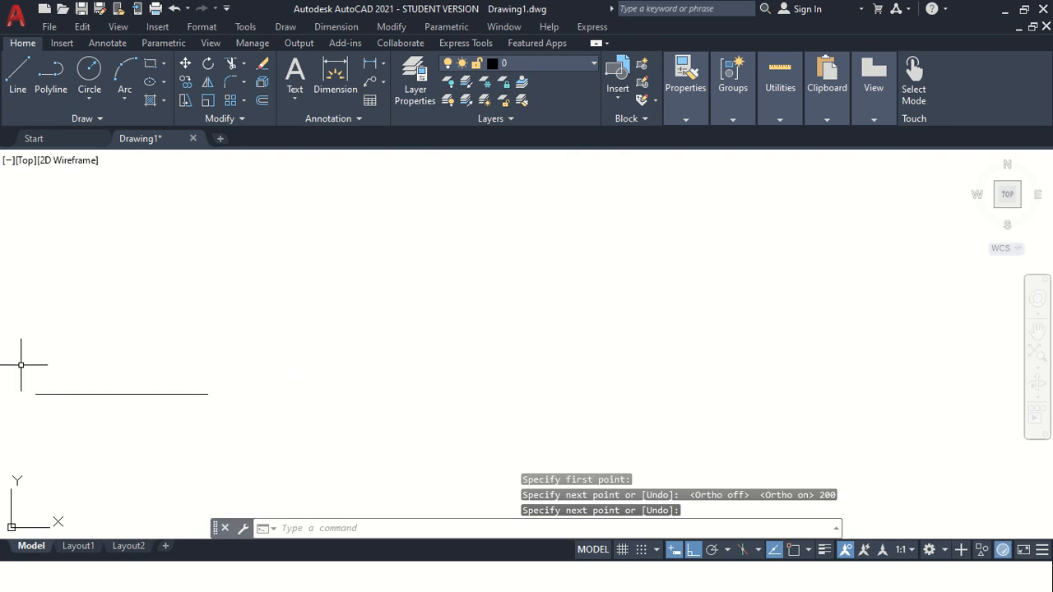
pyautogui.scroll(4, 24, 370)
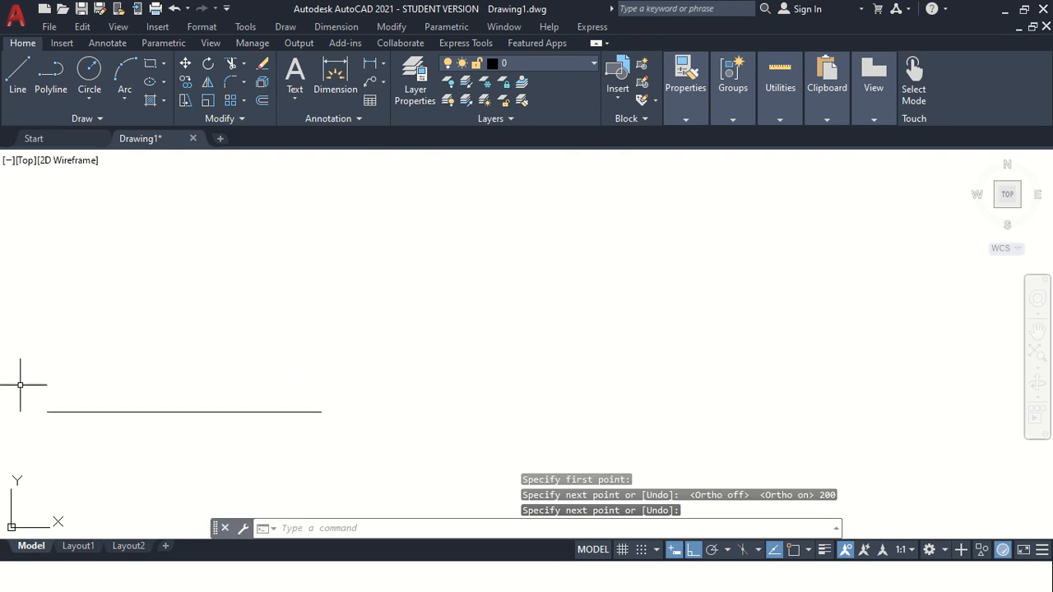
pyautogui.click(1038, 332)
pyautogui.moveTo(270, 391); pyautogui.dragTo(433, 333)
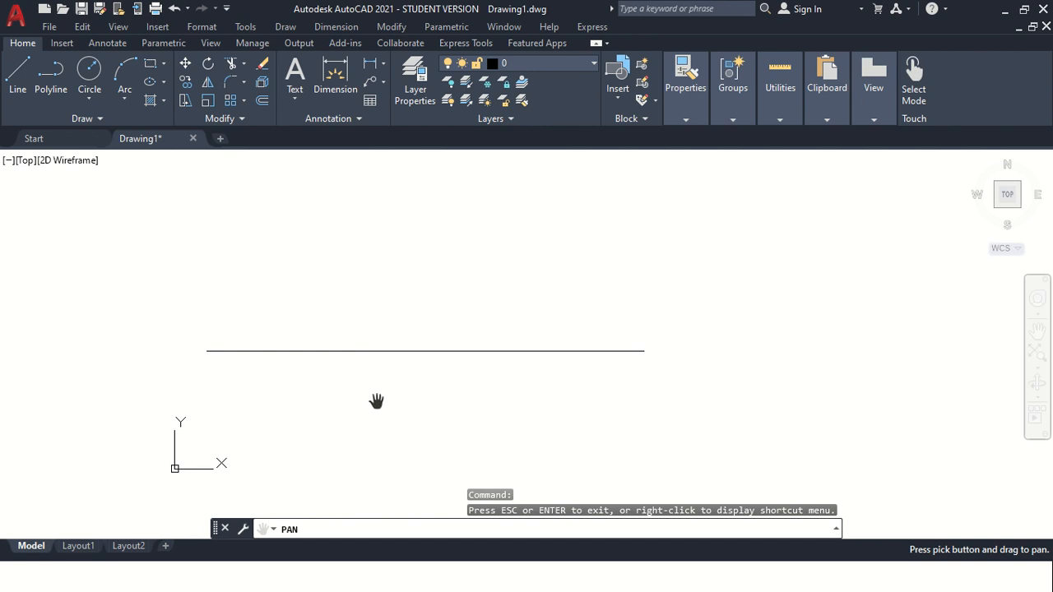
pyautogui.press('Escape')
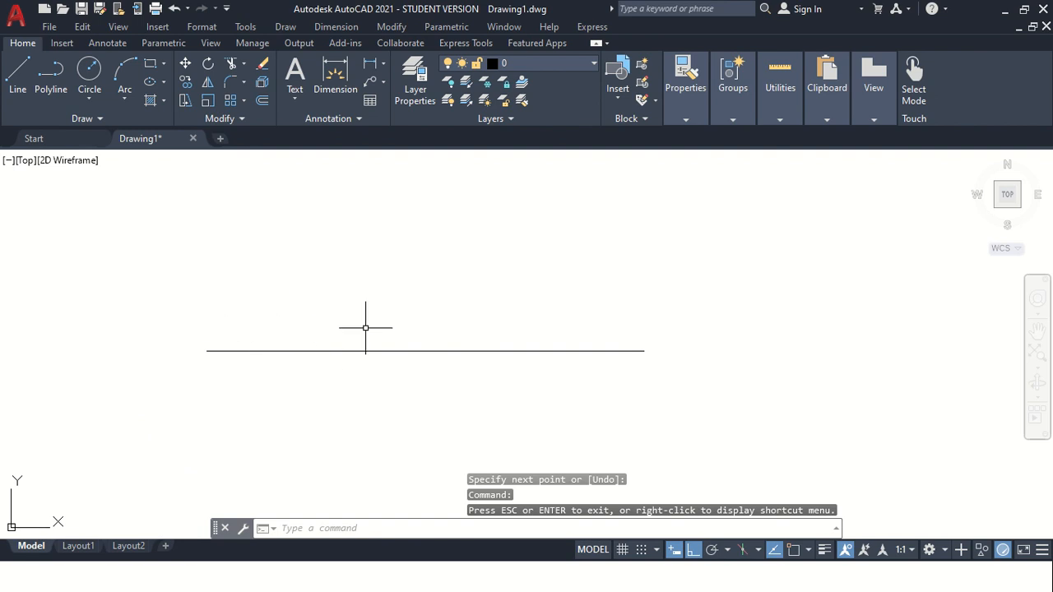
pyautogui.scroll(-2, 366, 327)
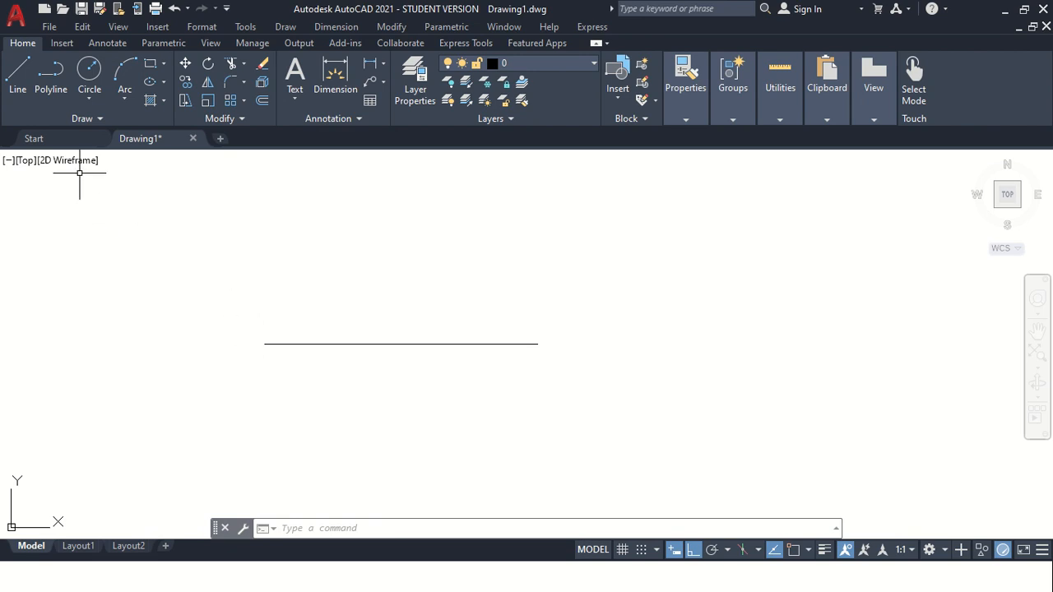
pyautogui.click(19, 82)
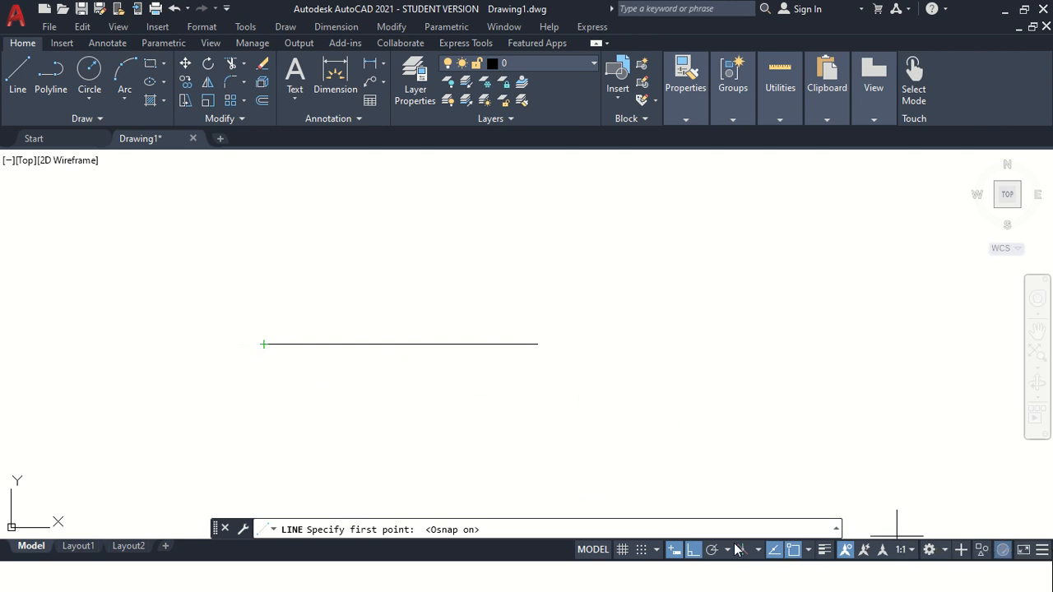
pyautogui.click(808, 549)
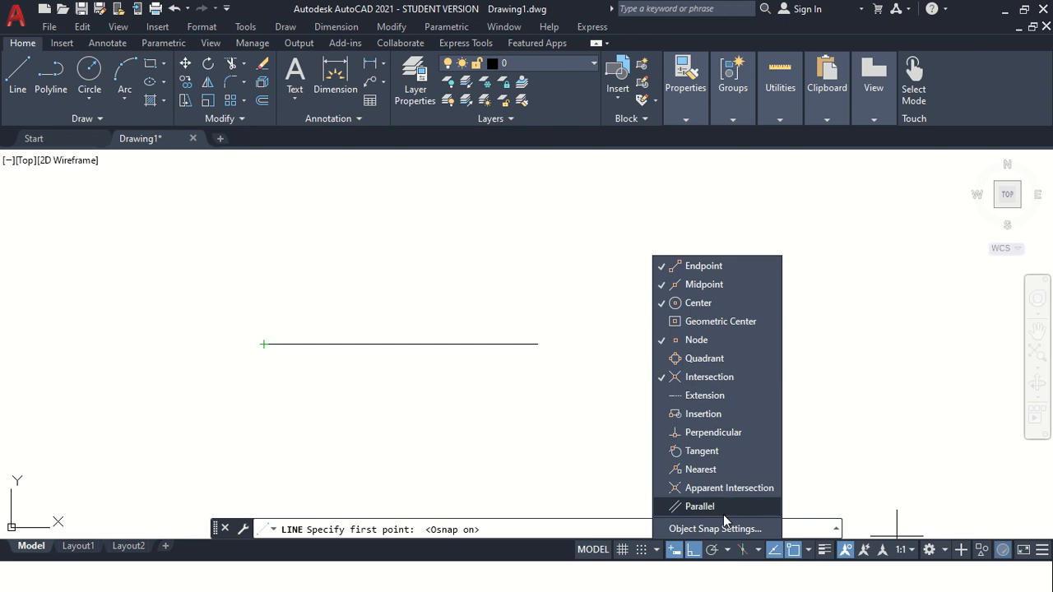
pyautogui.press('Escape')
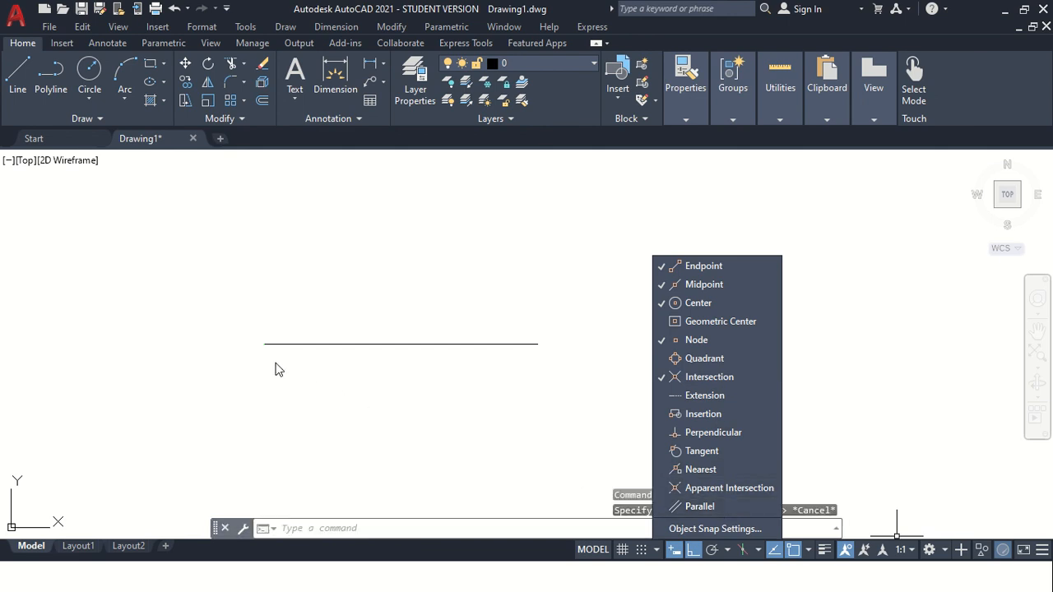
pyautogui.click(323, 388)
pyautogui.click(241, 371)
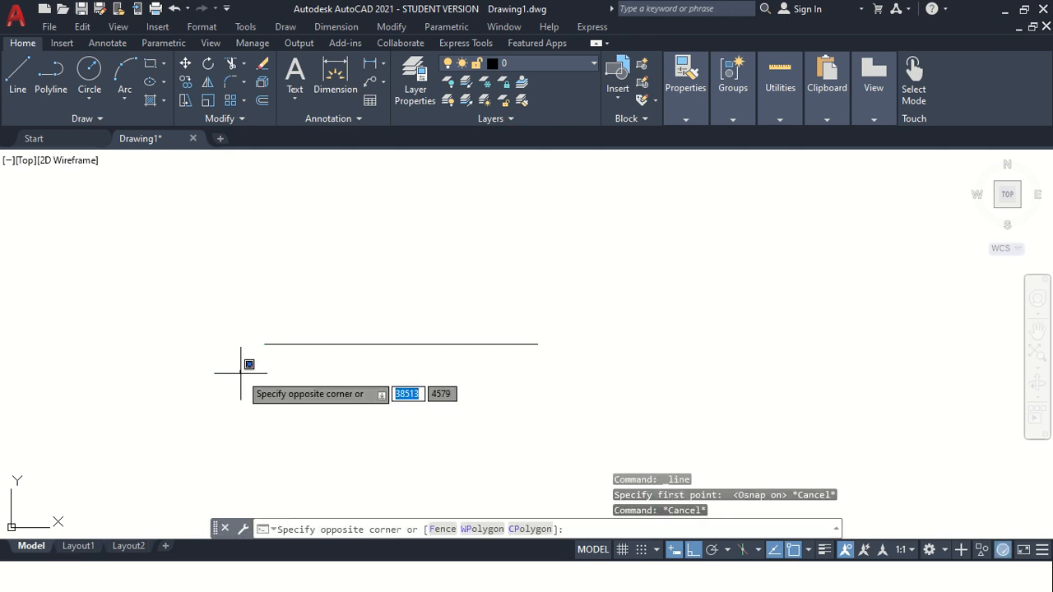
pyautogui.click(308, 428)
# With Ortho off, draw a 100-unit line at 45 degrees from the horizontal line's left end.
pyautogui.click(18, 74)
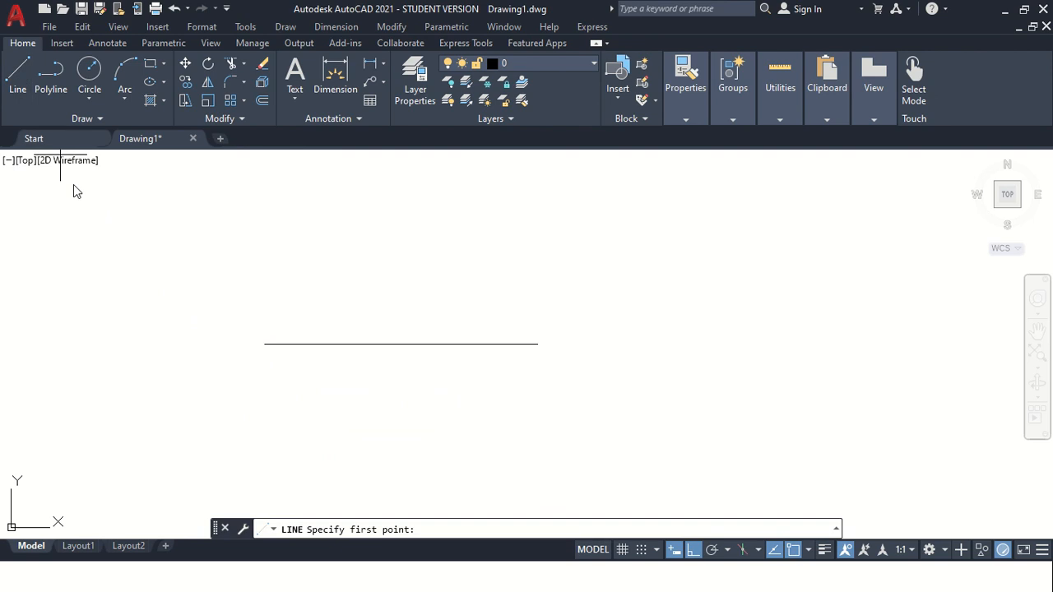
pyautogui.click(264, 344)
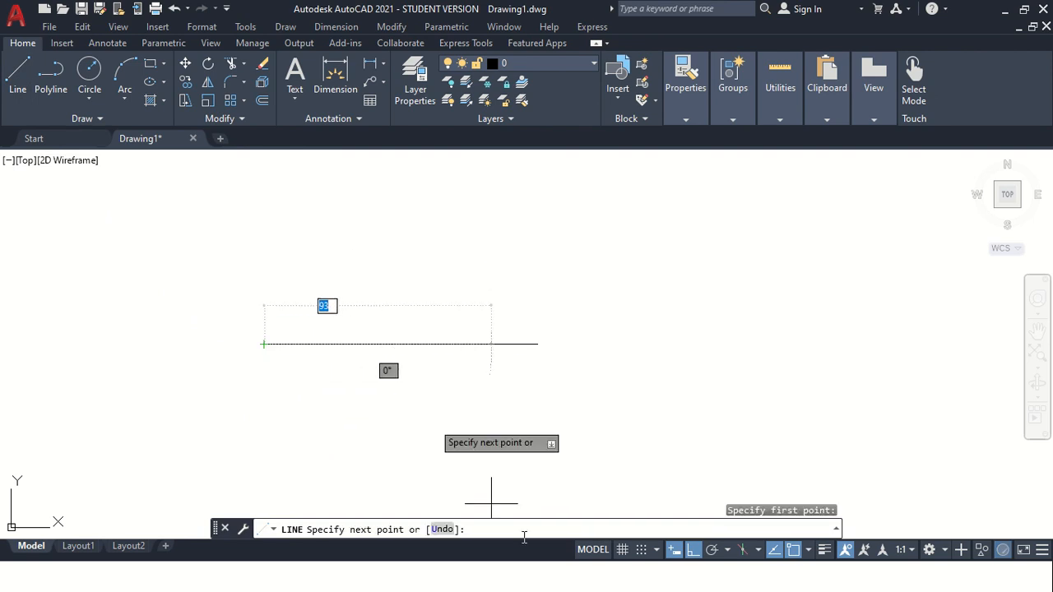
pyautogui.click(694, 550)
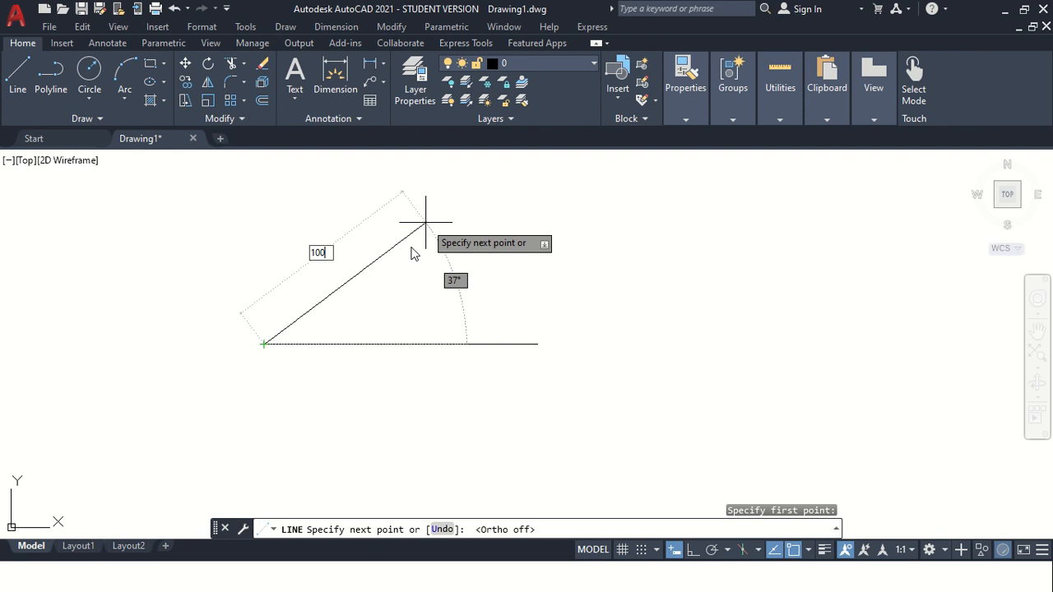
pyautogui.press('Tab')
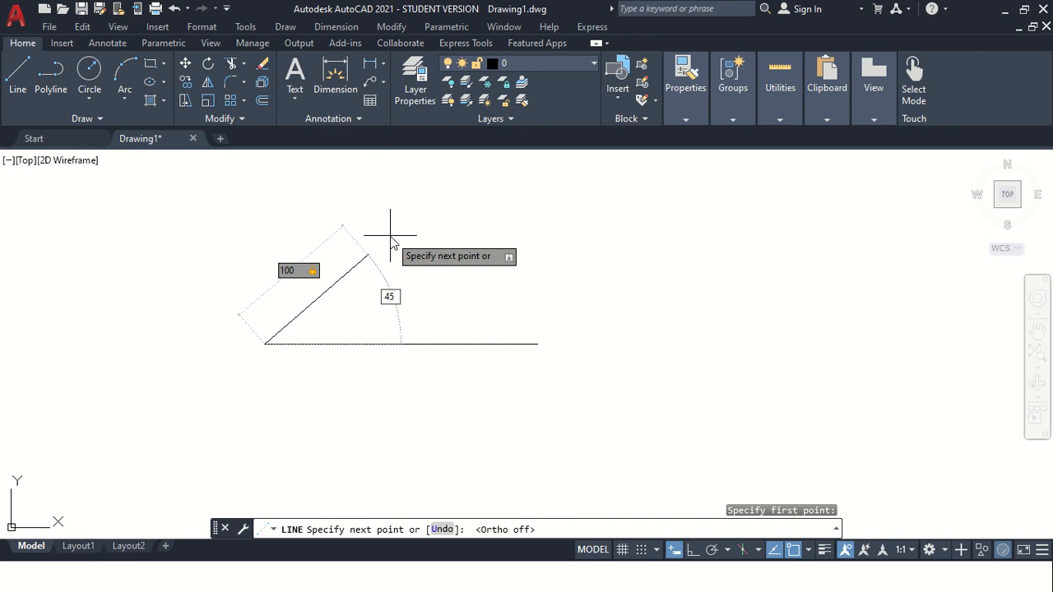
pyautogui.write('45')
pyautogui.press('Return')
pyautogui.press('Escape')
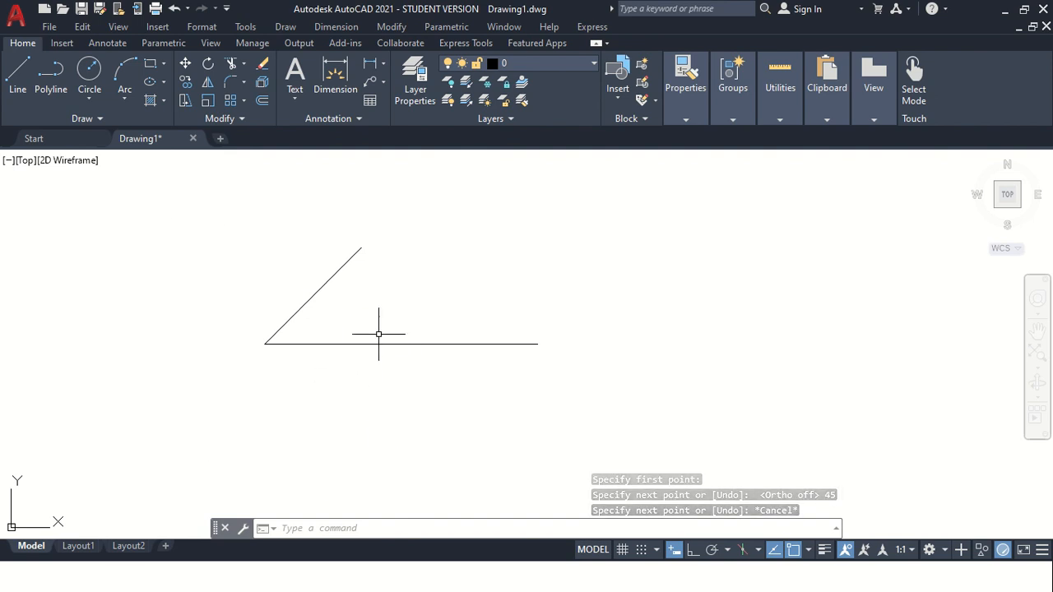
# Draw a 100-unit line at 135 degrees from the horizontal line's right end.
pyautogui.scroll(1, 349, 308)
pyautogui.scroll(-1, 445, 317)
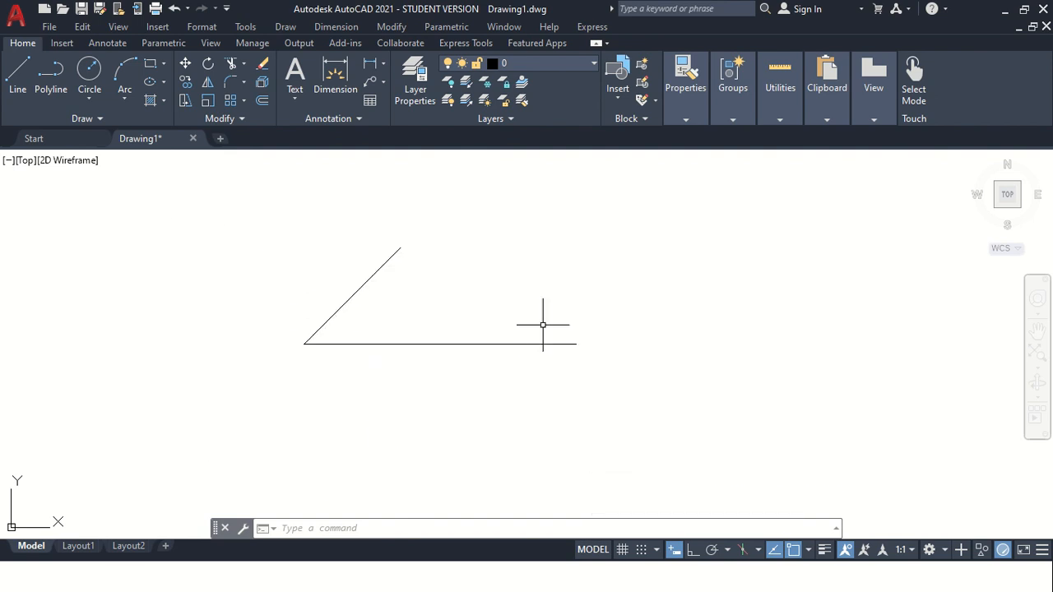
pyautogui.scroll(1, 523, 268)
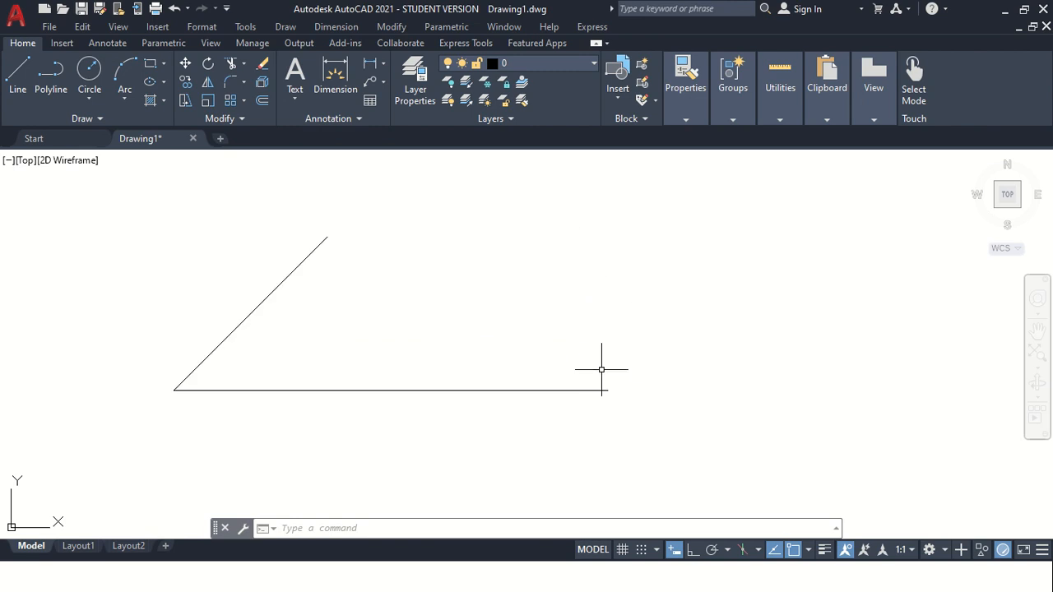
pyautogui.scroll(-1, 666, 372)
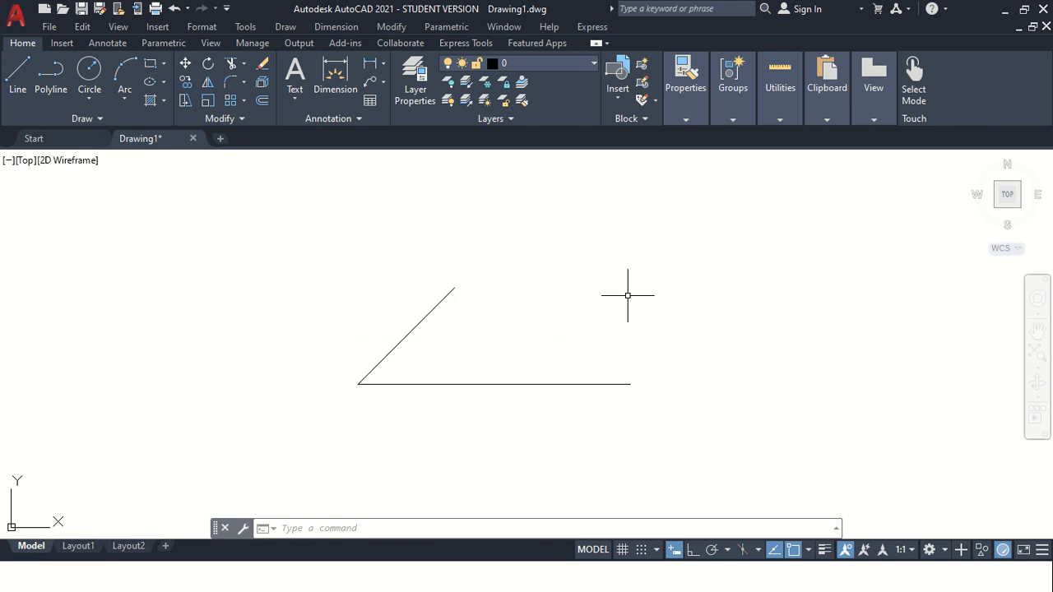
pyautogui.click(22, 78)
pyautogui.click(630, 383)
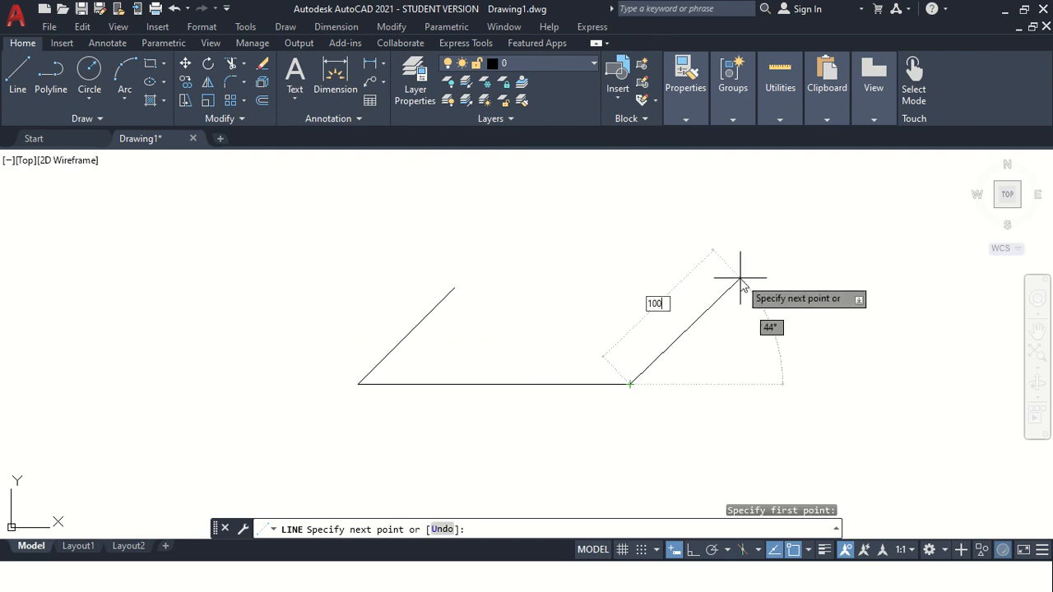
pyautogui.write('100')
pyautogui.press('Tab')
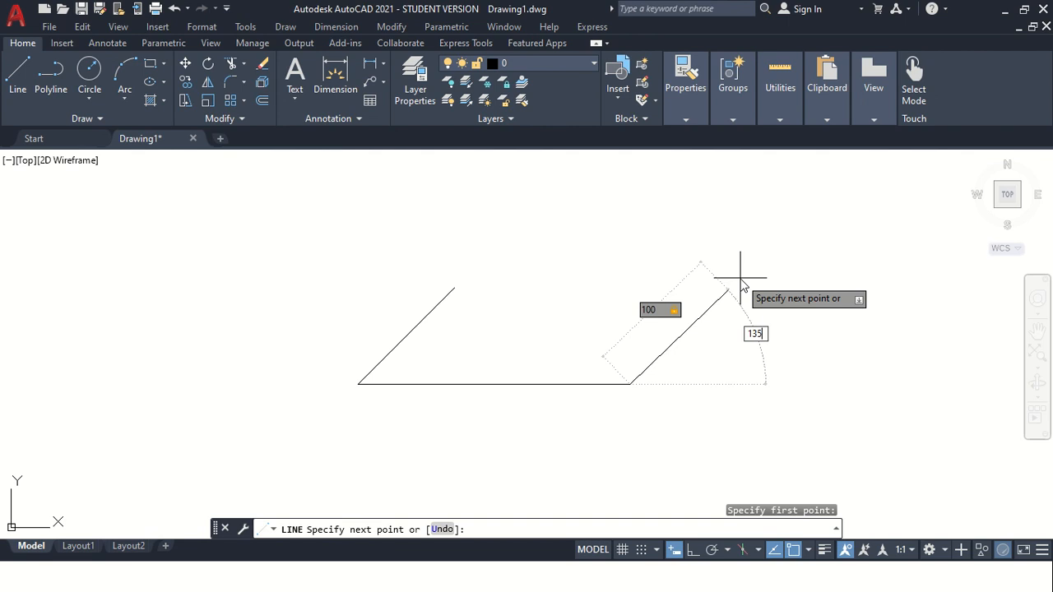
pyautogui.press('Return')
pyautogui.press('Escape')
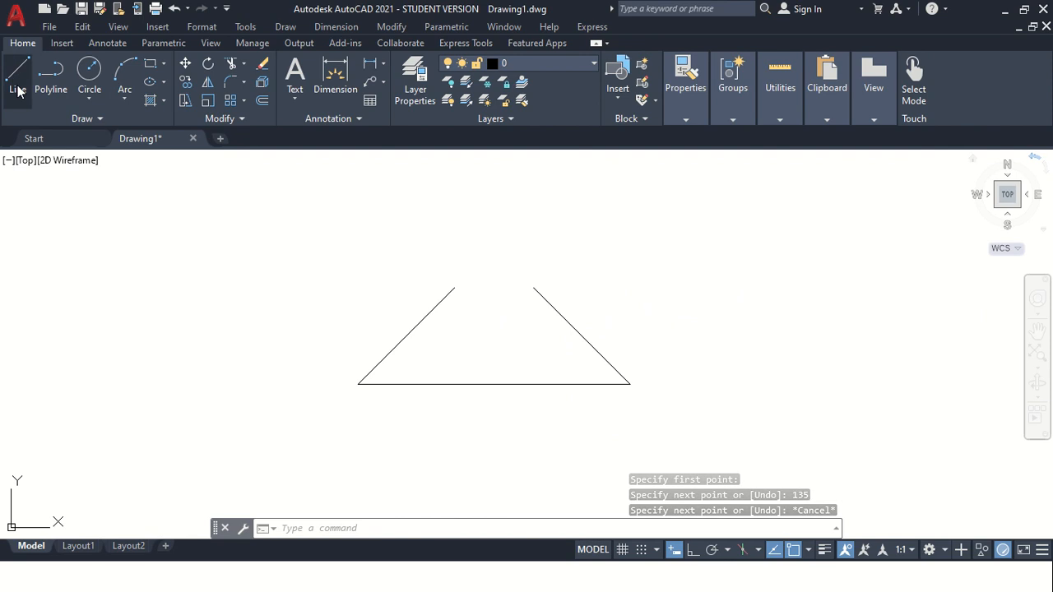
# With Ortho on, draw a closed rectangle about 110 by 130 units with the Line command right of the triangle.
pyautogui.scroll(-2, 486, 304)
pyautogui.scroll(2, 628, 346)
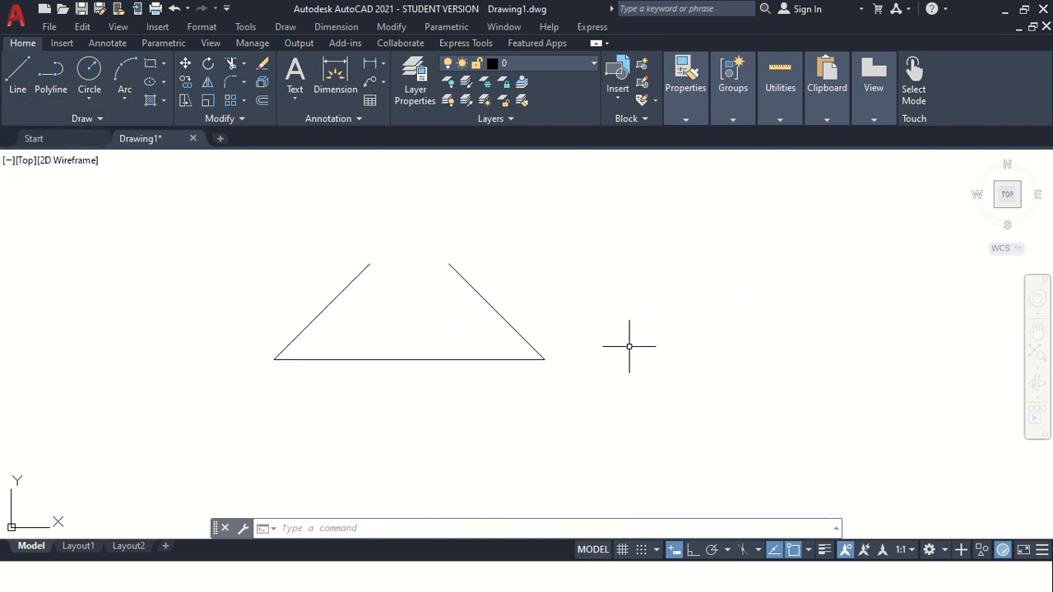
pyautogui.click(15, 81)
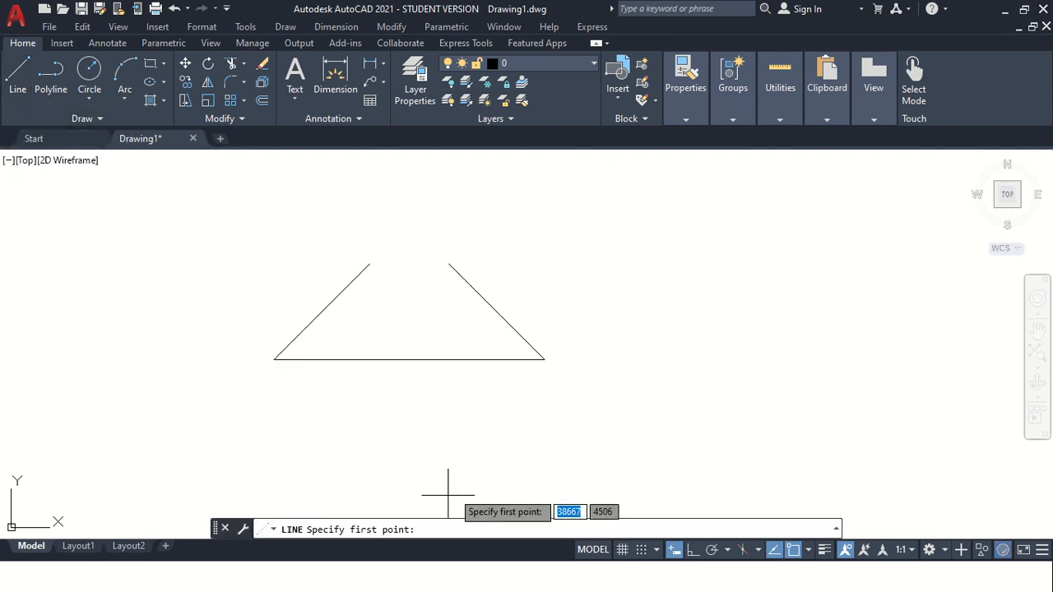
pyautogui.click(626, 378)
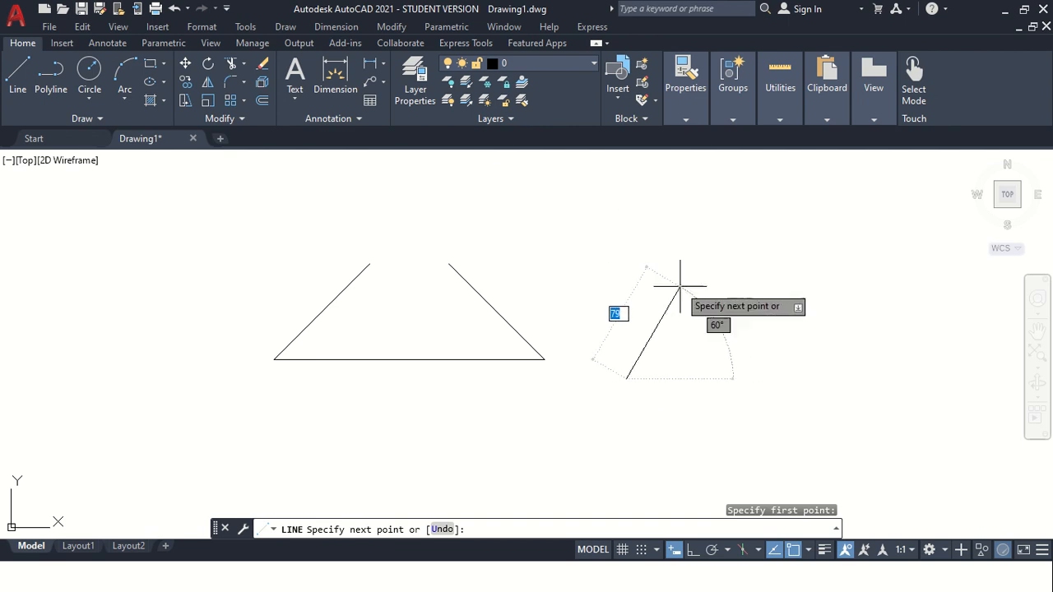
pyautogui.click(692, 549)
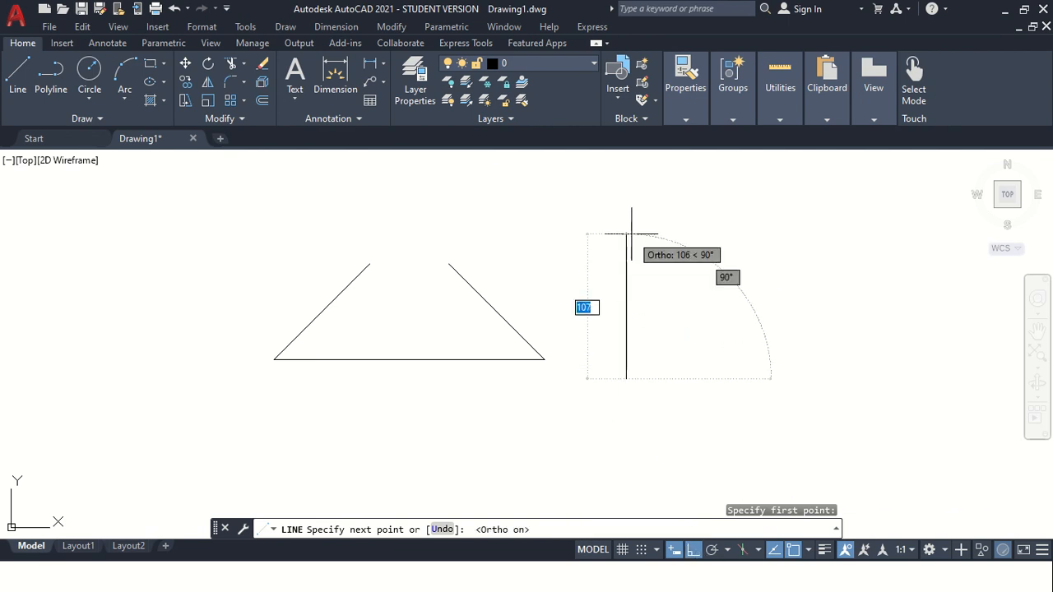
pyautogui.click(627, 230)
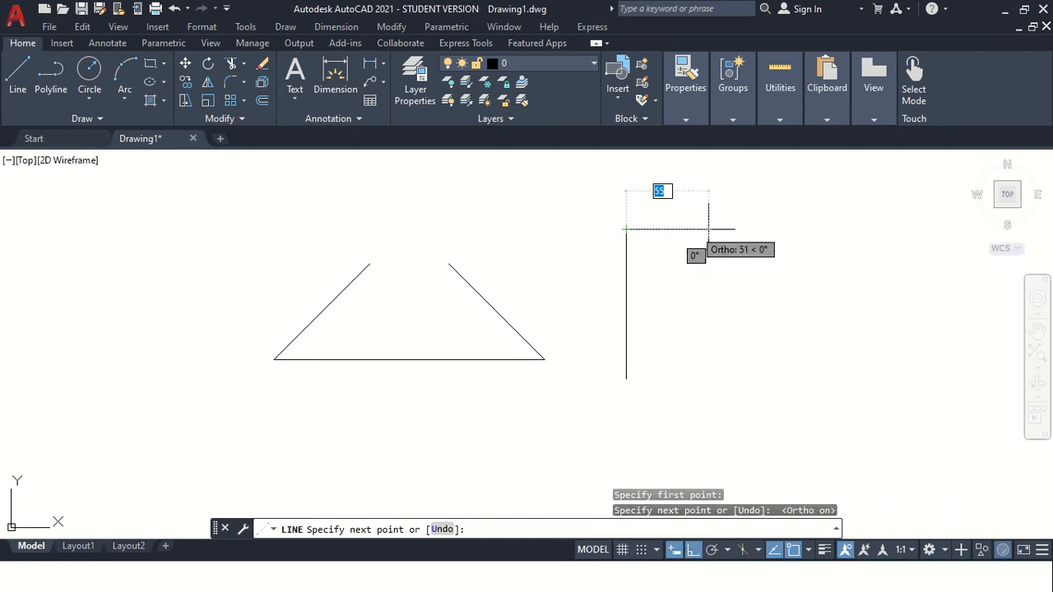
pyautogui.click(805, 230)
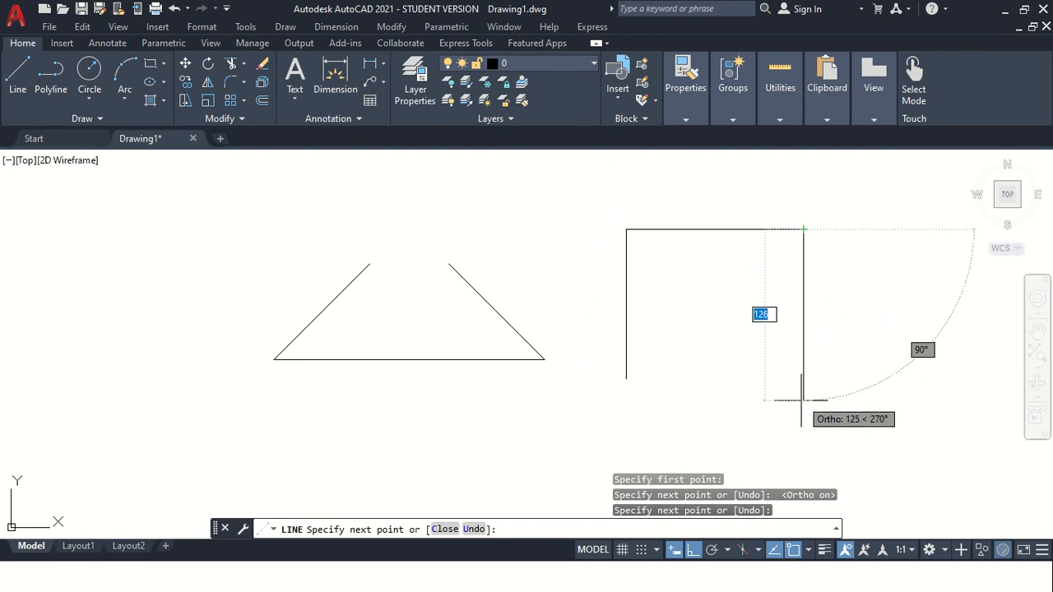
pyautogui.click(803, 442)
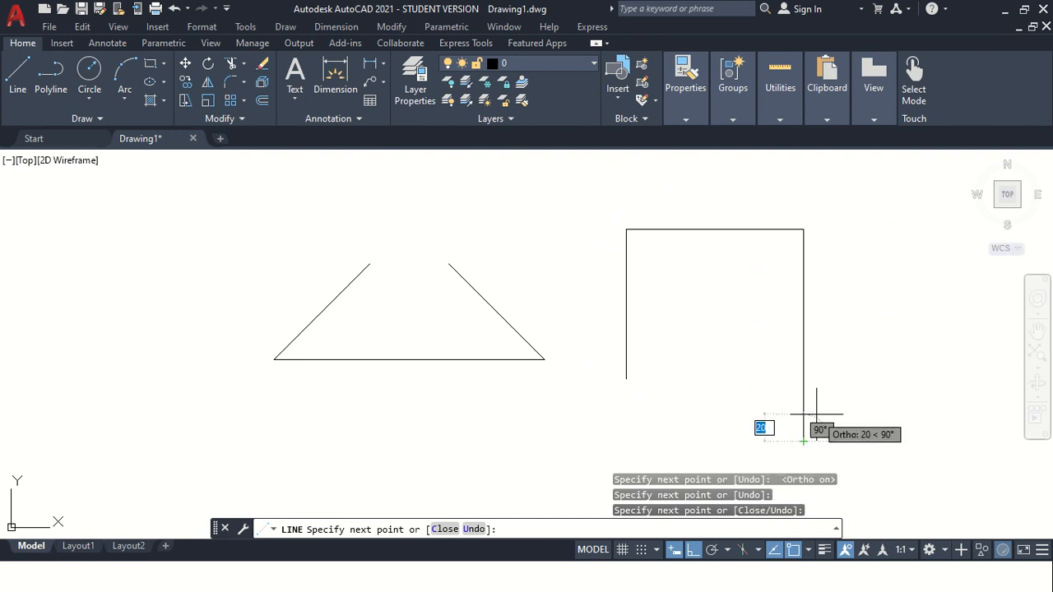
pyautogui.click(474, 529)
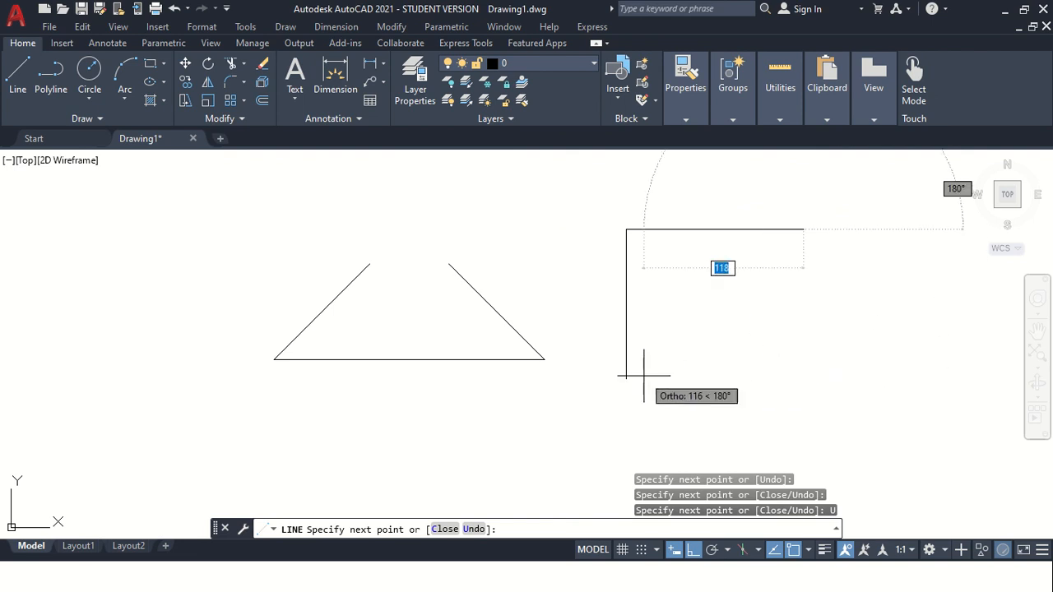
pyautogui.click(777, 381)
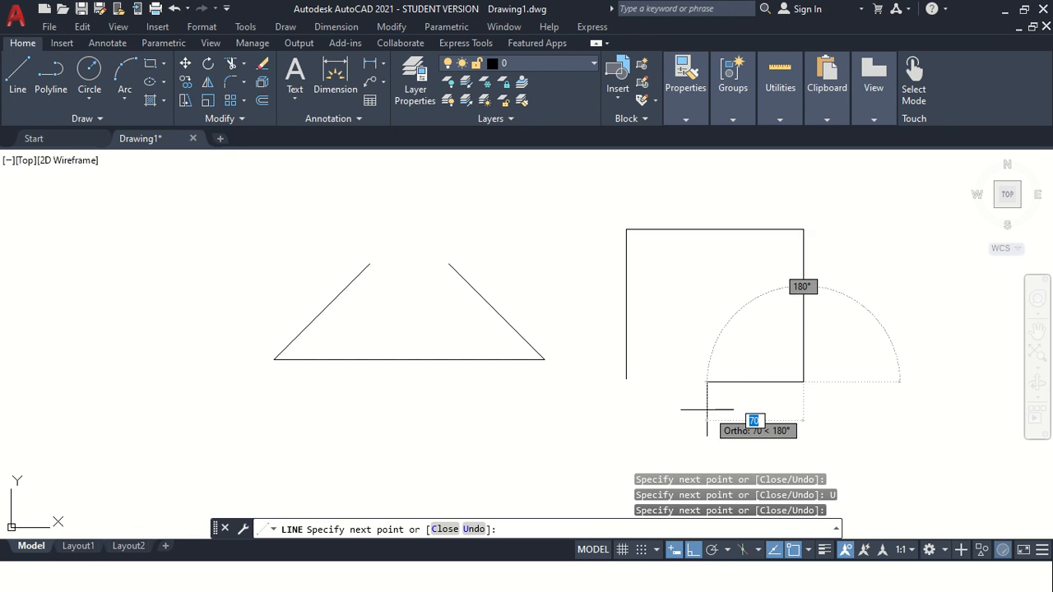
pyautogui.click(444, 530)
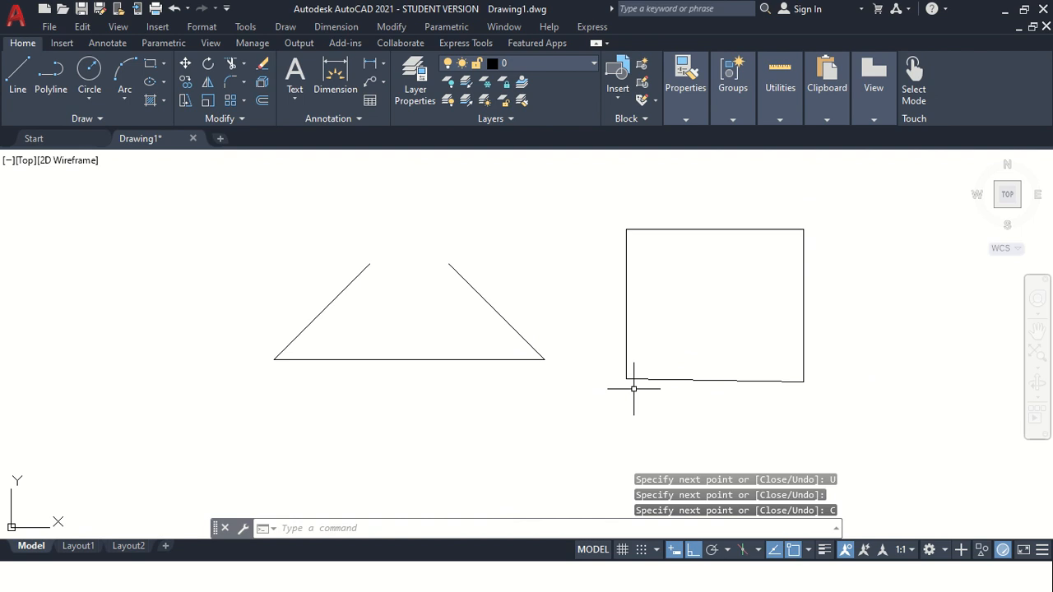
# With the Polyline command and Ortho on, draw a rectangle to the right of the line-drawn rectangle, returning to its start point.
pyautogui.scroll(-2, 509, 298)
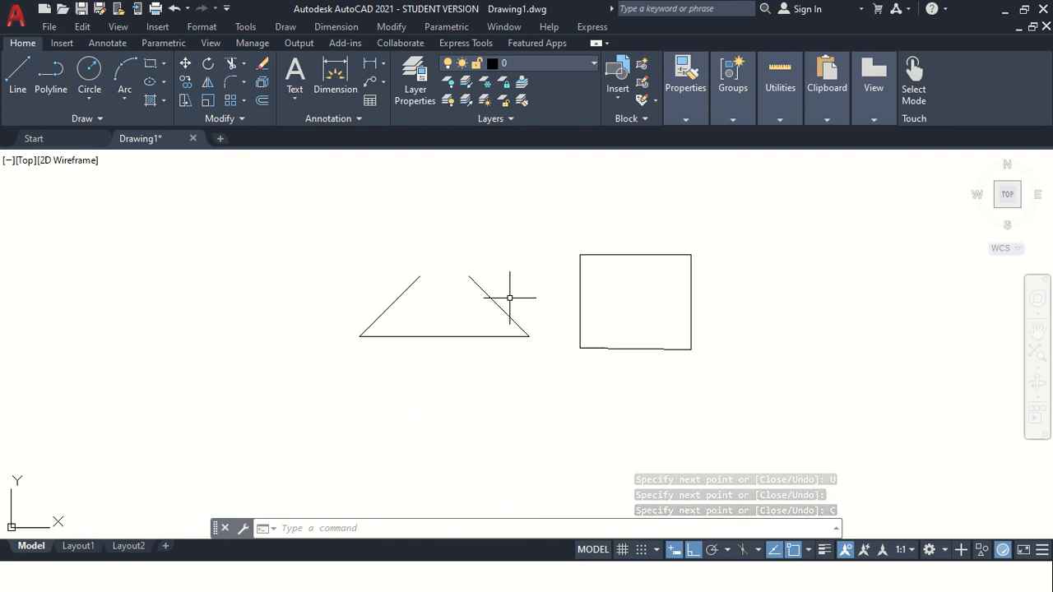
pyautogui.scroll(2, 759, 254)
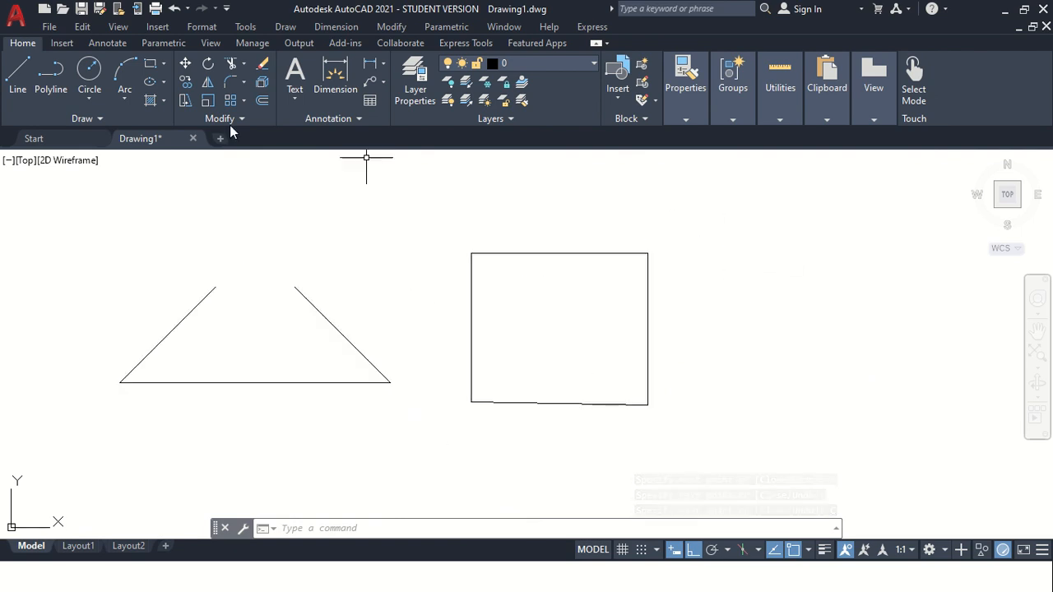
pyautogui.click(41, 84)
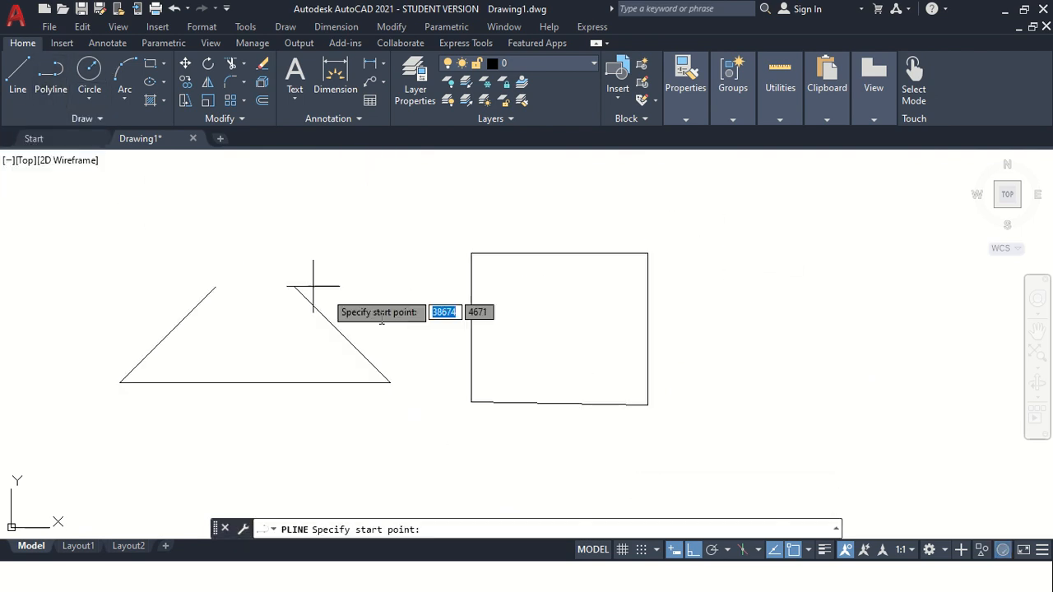
pyautogui.click(676, 405)
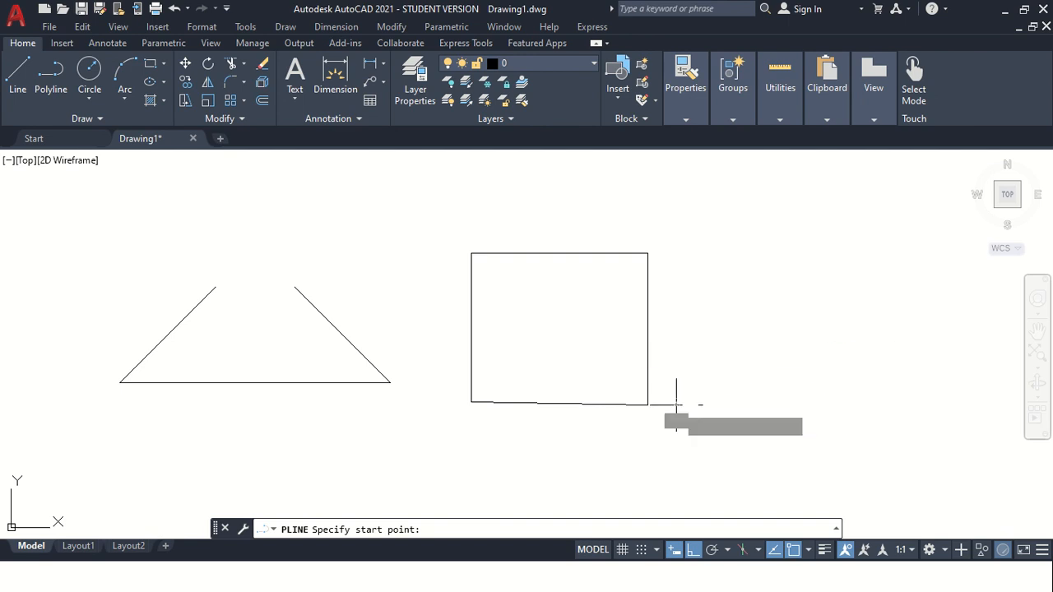
pyautogui.click(676, 255)
pyautogui.click(837, 255)
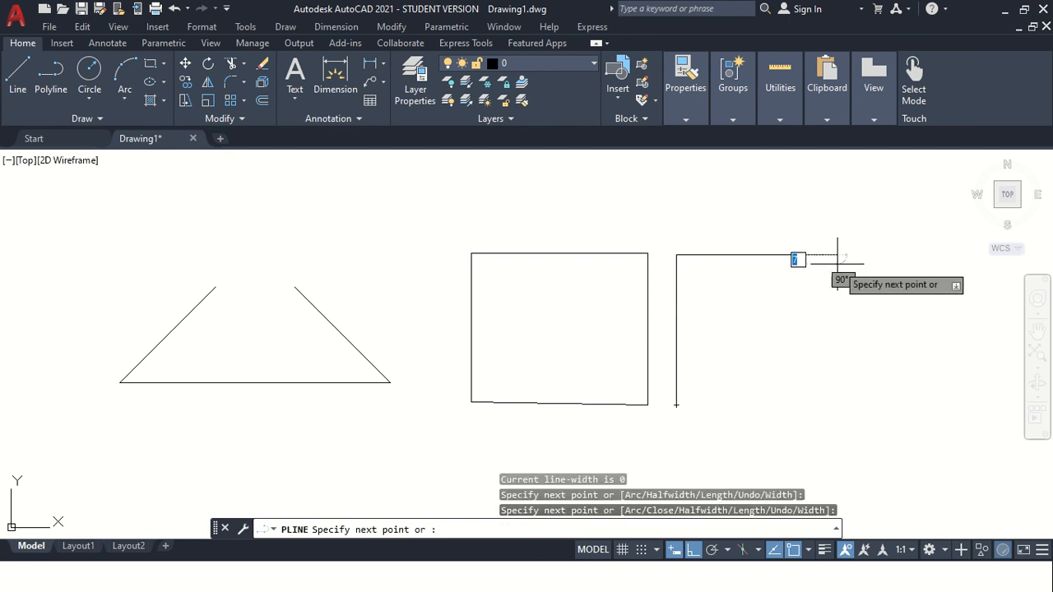
pyautogui.click(838, 408)
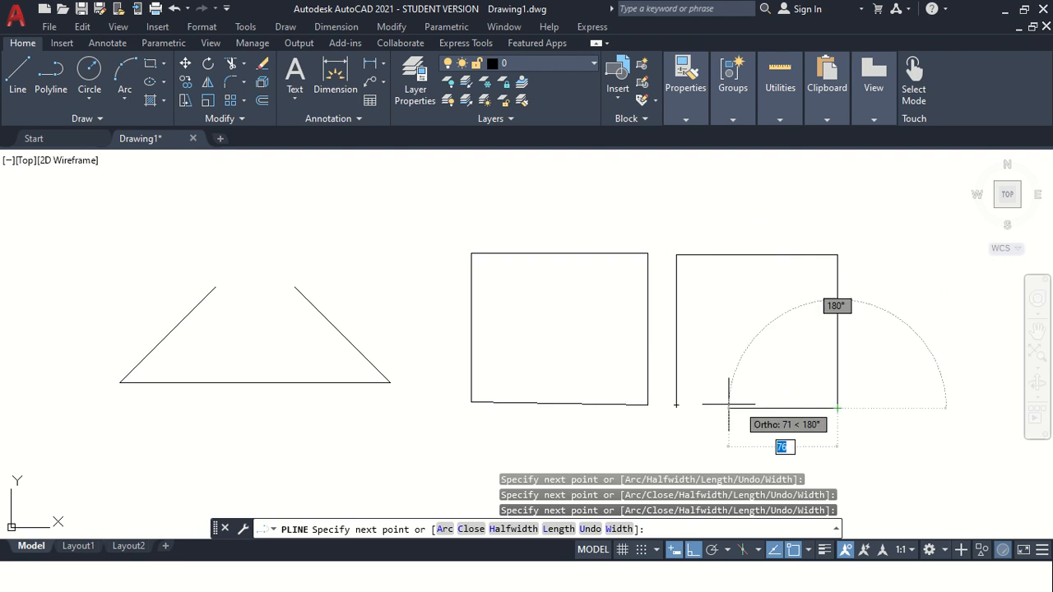
pyautogui.click(675, 404)
pyautogui.press('Escape')
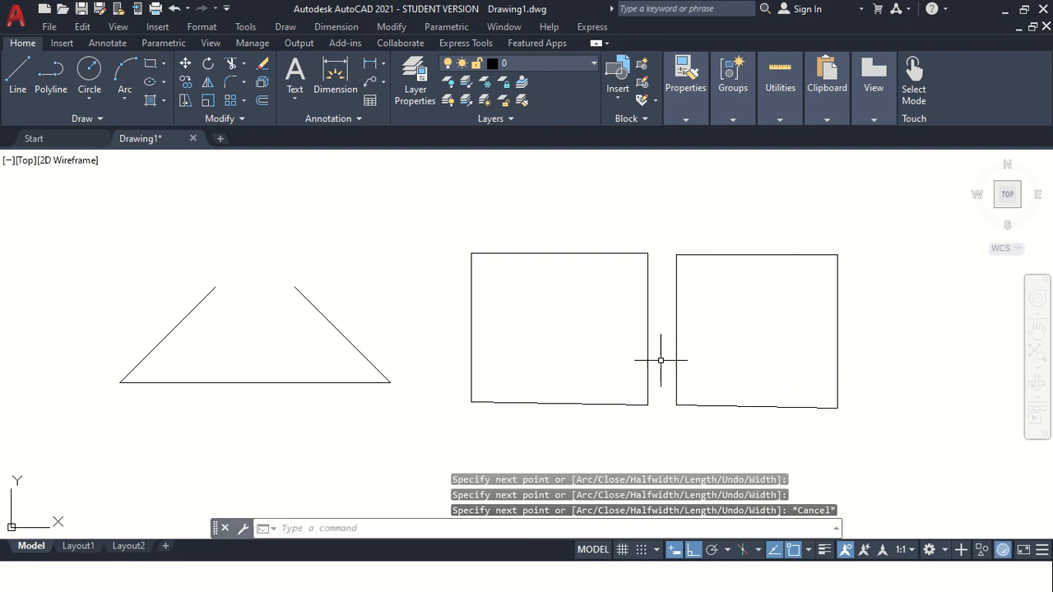
# Select the line-drawn rectangle's edges and the polyline rectangle to compare how each is picked as separate lines or one object.
pyautogui.click(568, 299)
pyautogui.click(436, 229)
pyautogui.press('Escape')
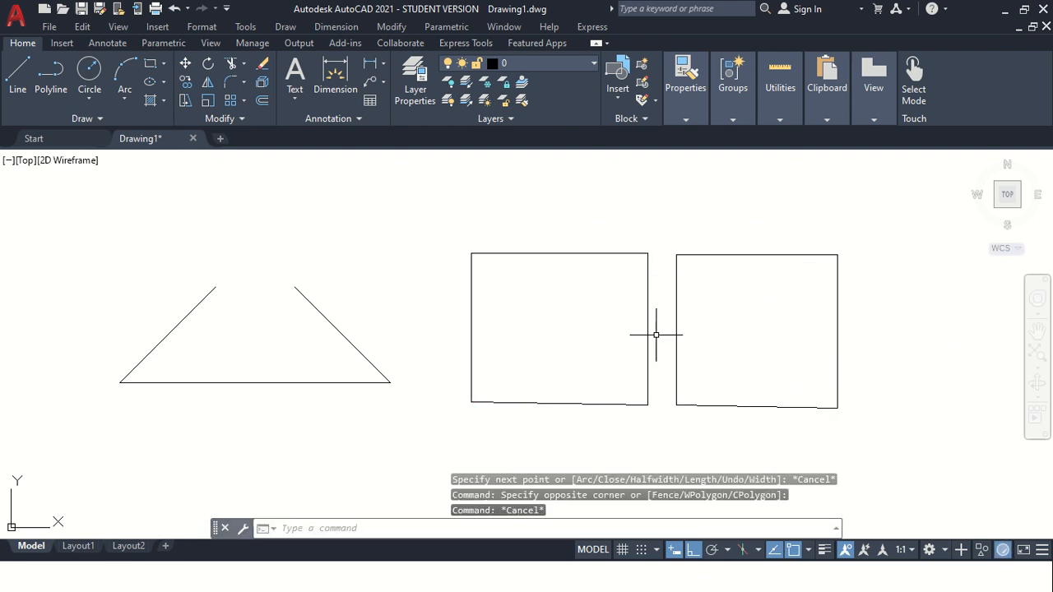
pyautogui.click(796, 346)
pyautogui.click(704, 235)
pyautogui.press('Escape')
pyautogui.press('Escape')
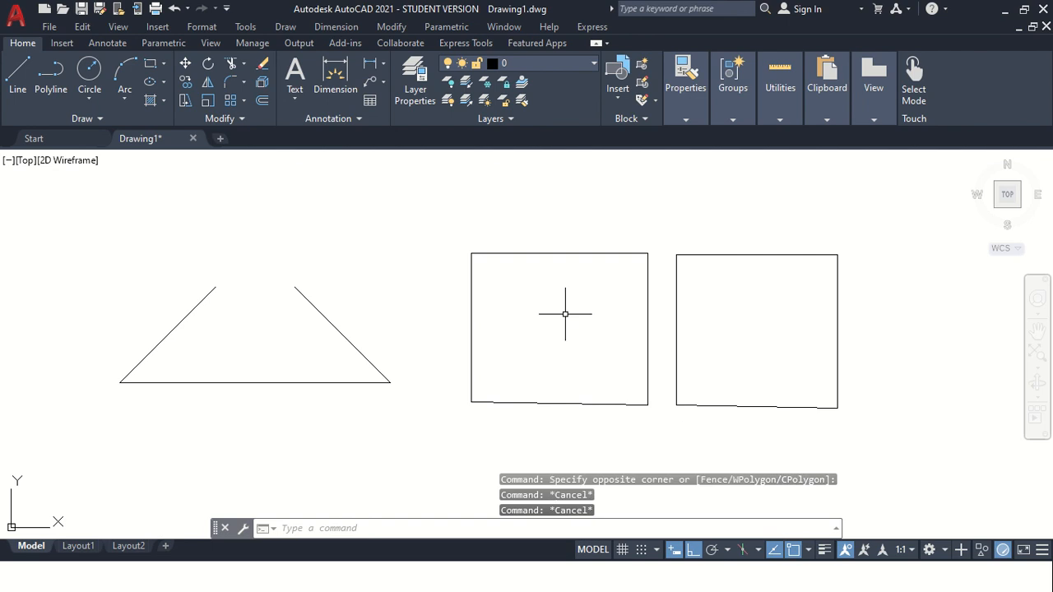
pyautogui.click(471, 325)
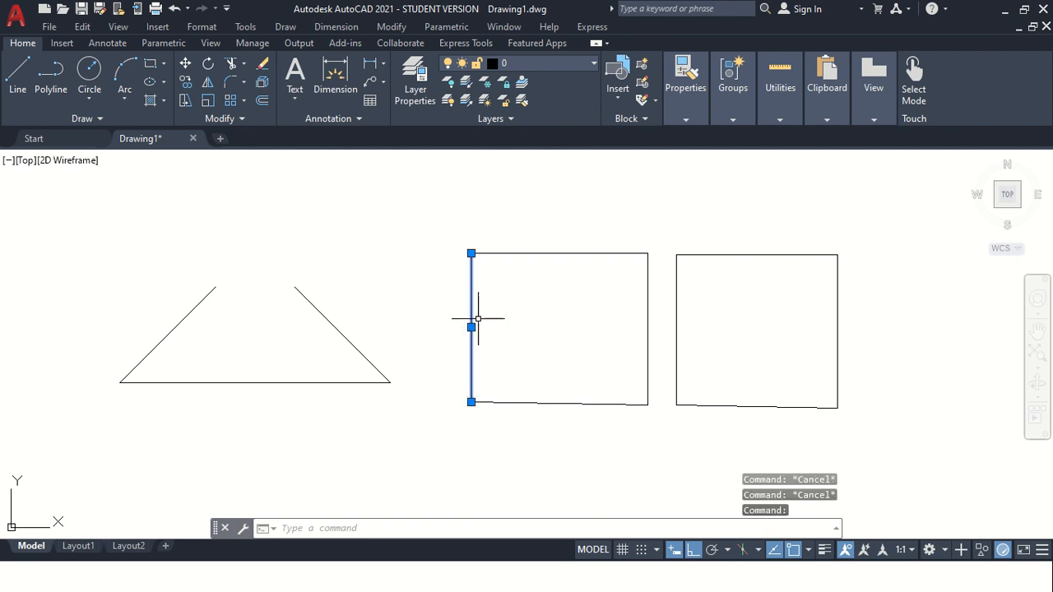
pyautogui.click(528, 254)
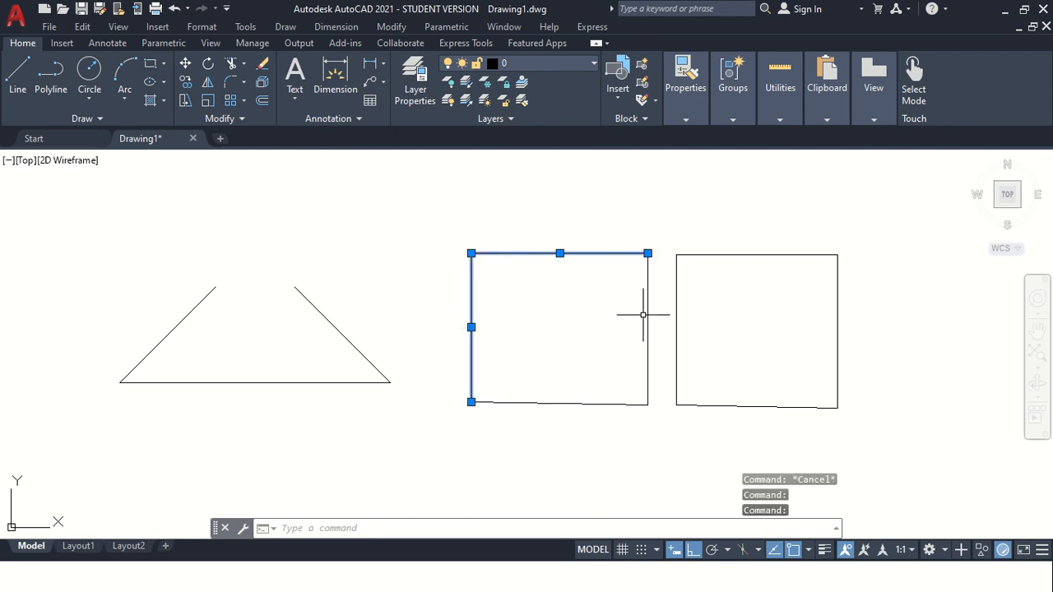
pyautogui.press('Escape')
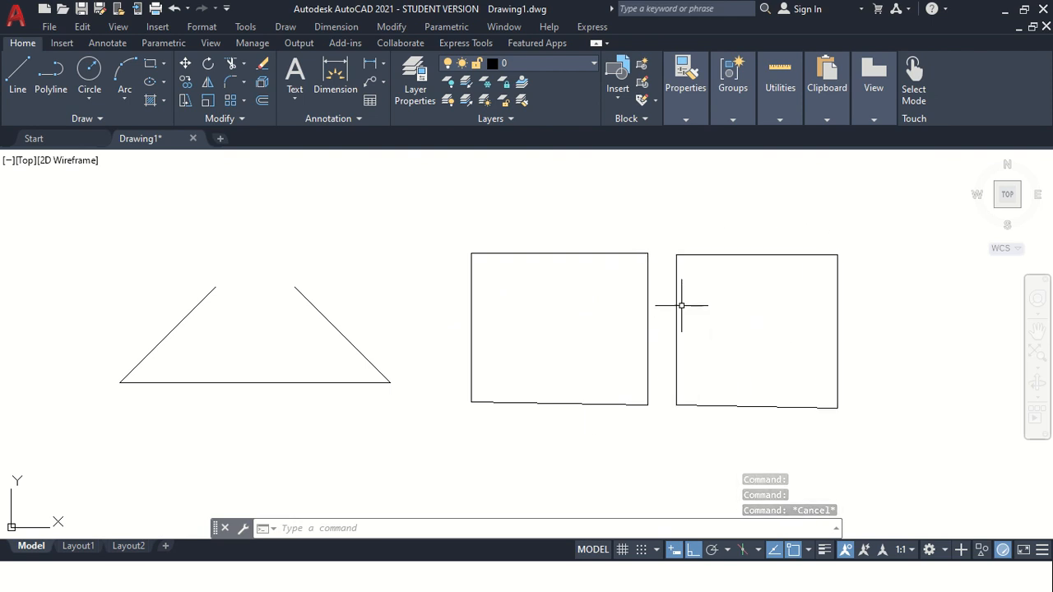
pyautogui.click(732, 406)
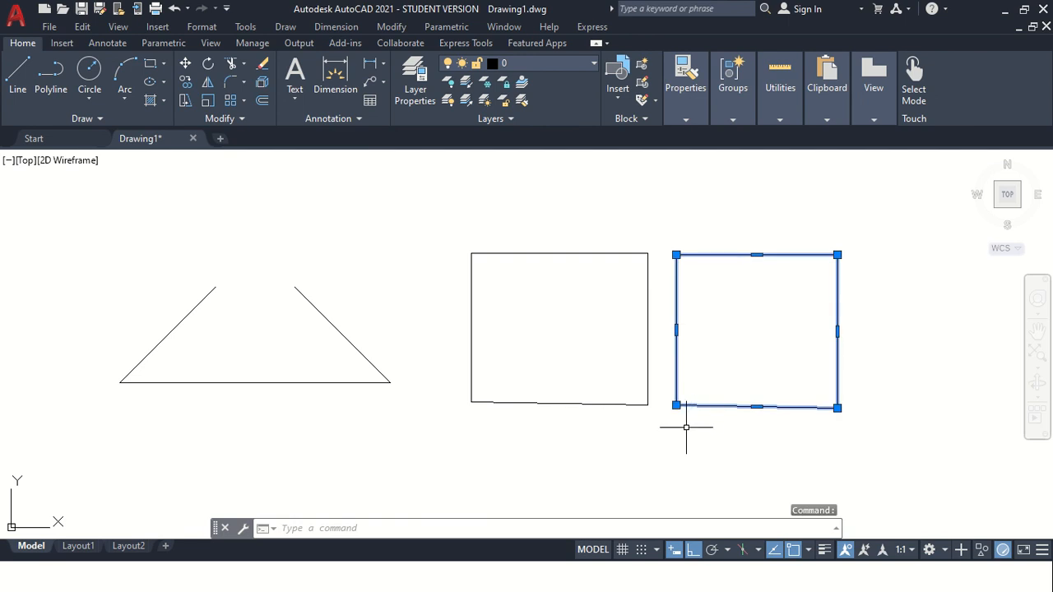
pyautogui.press('Escape')
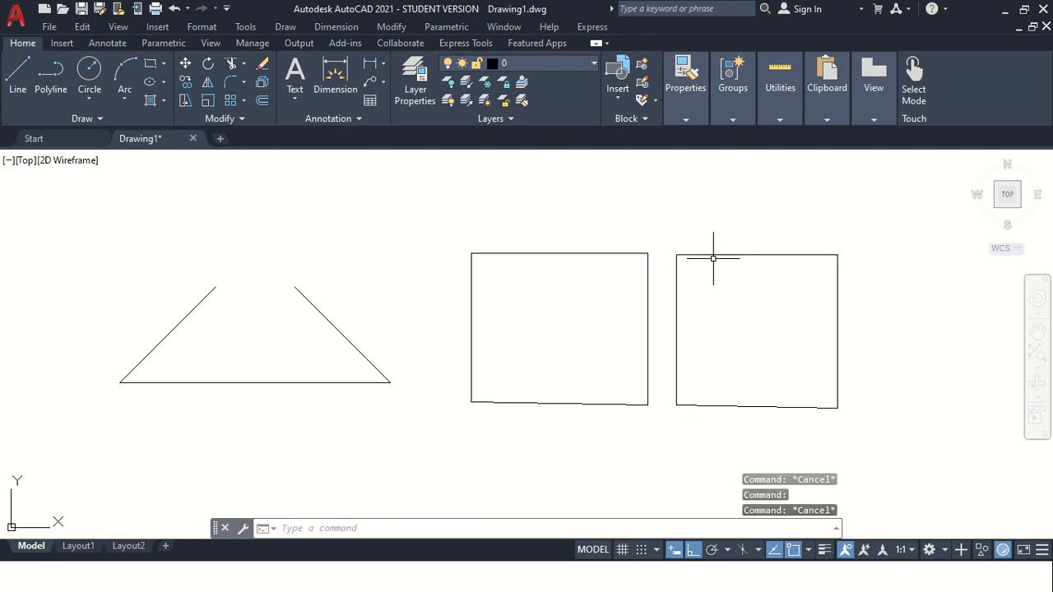
pyautogui.click(744, 254)
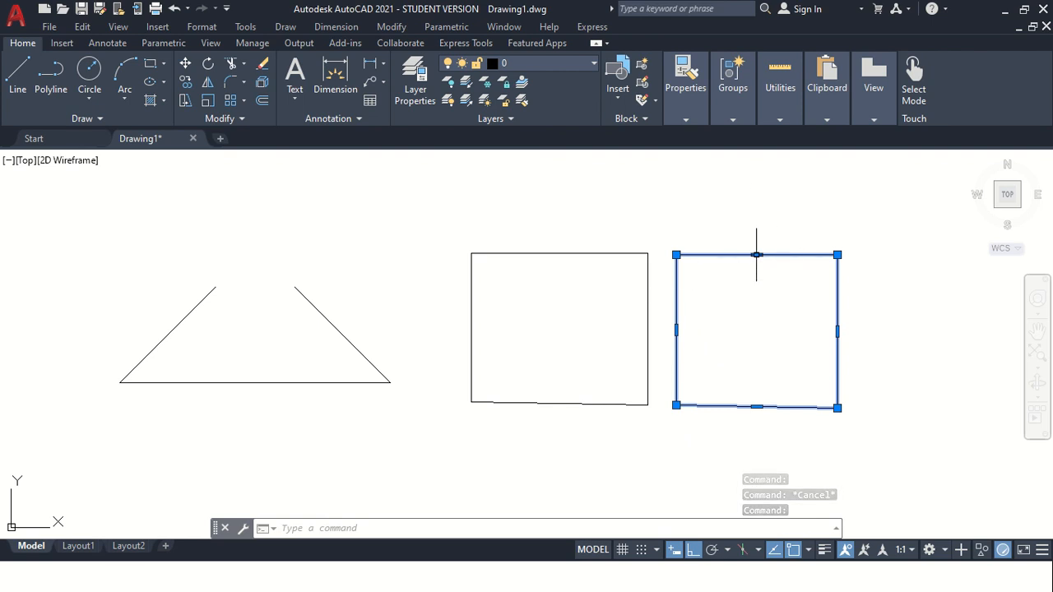
pyautogui.press('Escape')
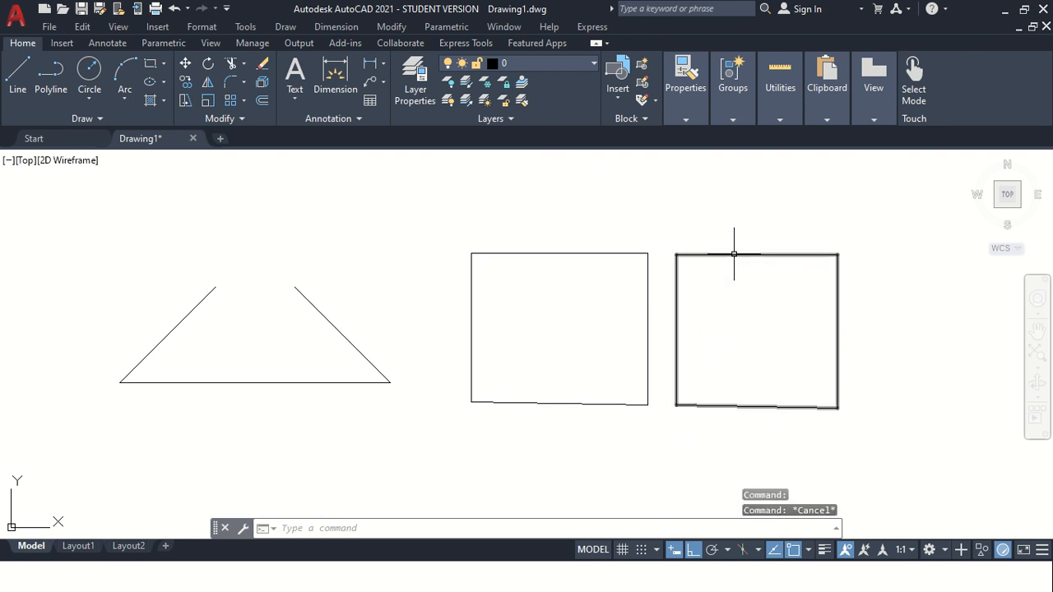
# Add a vertex at the polyline rectangle's top-edge midpoint and pull it straight up to form a gable peak.
pyautogui.click(734, 253)
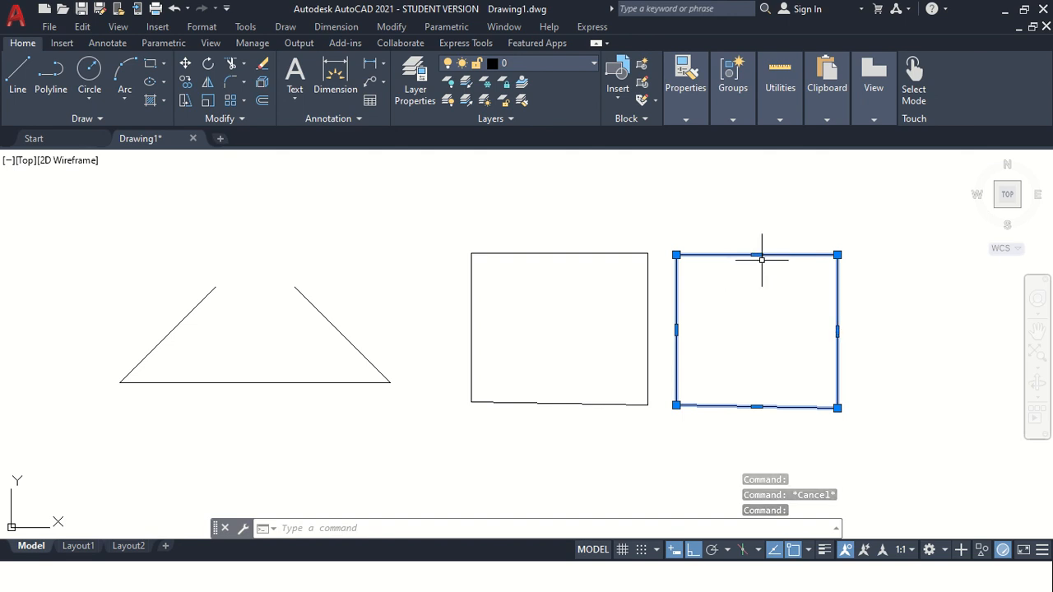
pyautogui.moveTo(758, 256)
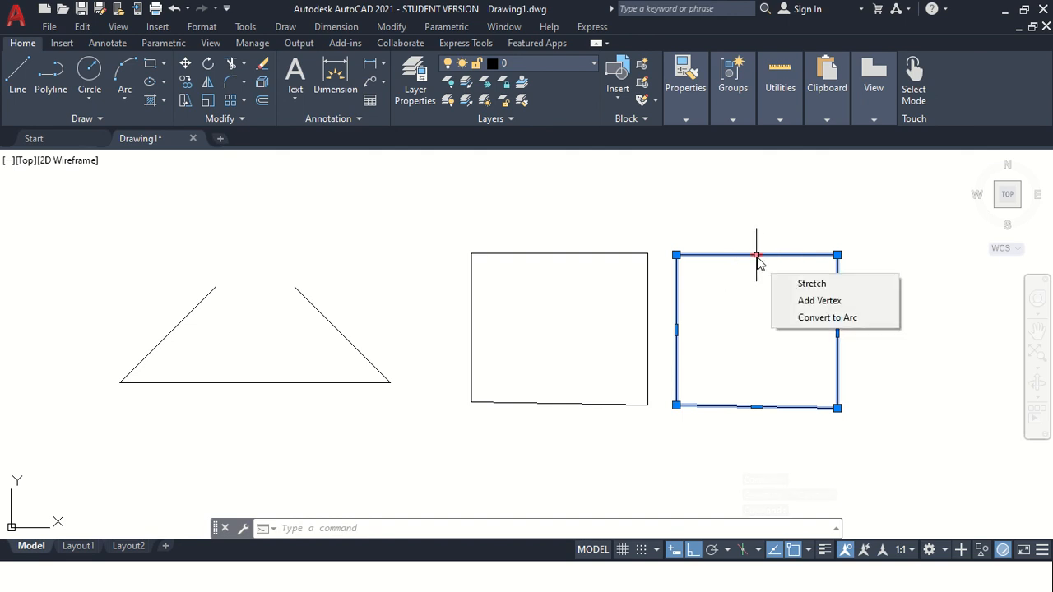
pyautogui.click(808, 303)
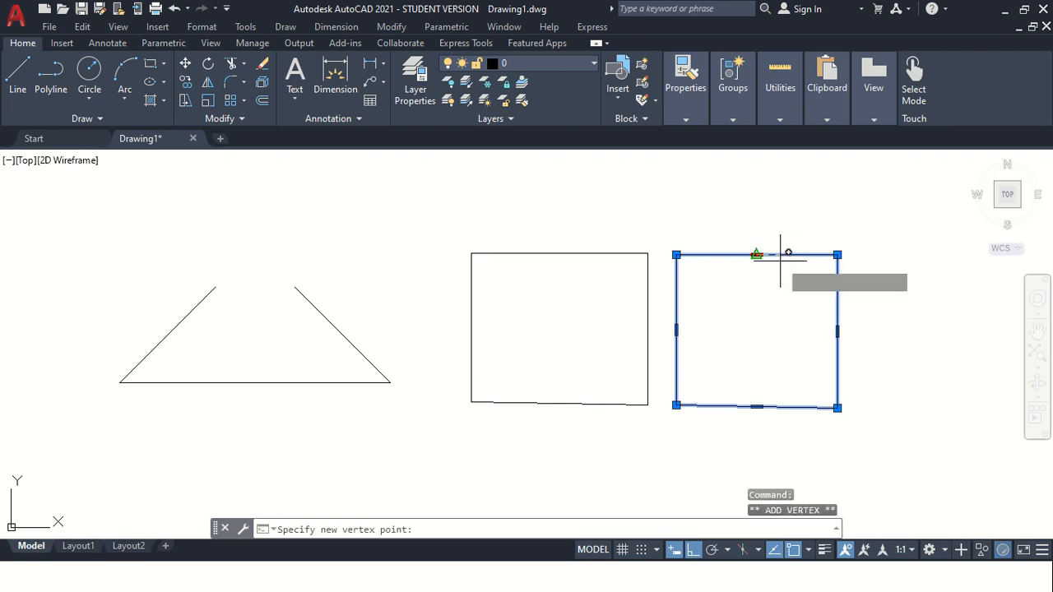
pyautogui.click(756, 203)
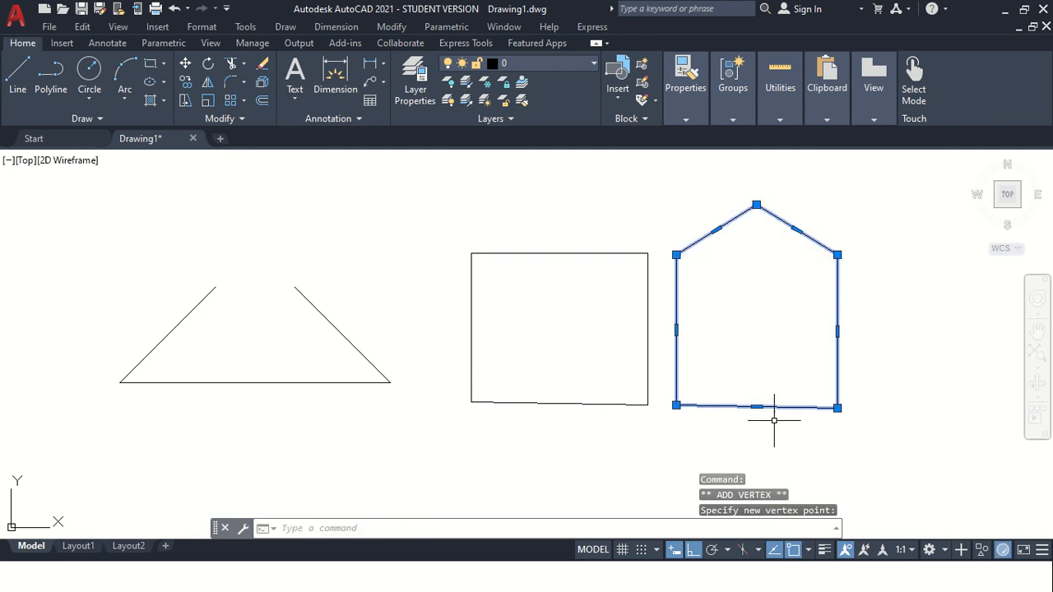
pyautogui.press('Escape')
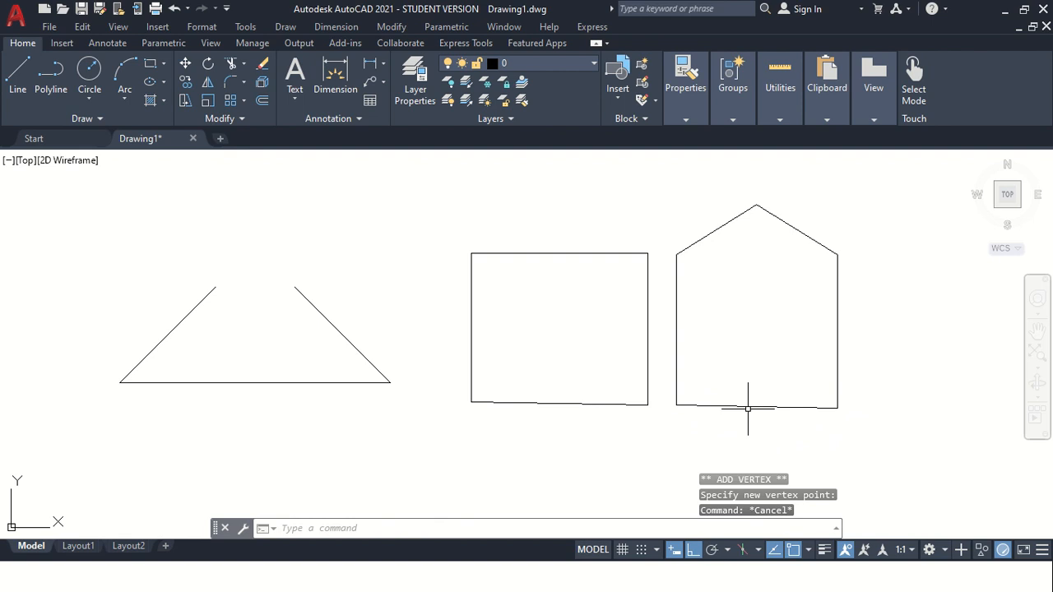
# Convert the gabled polyline's left roof segment into an arc by picking a new midpoint above it.
pyautogui.click(728, 221)
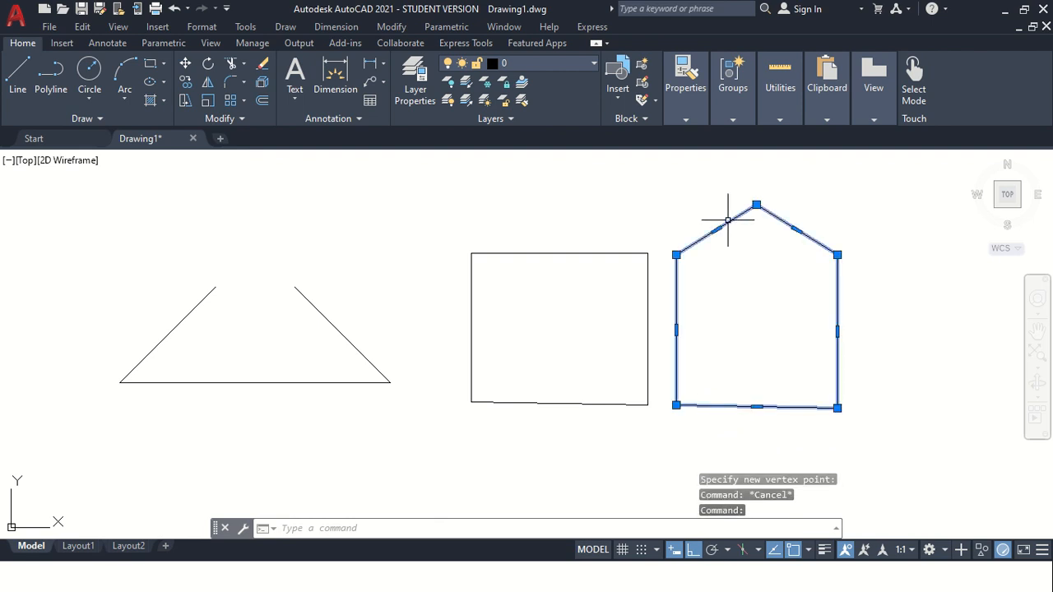
pyautogui.rightClick(717, 231)
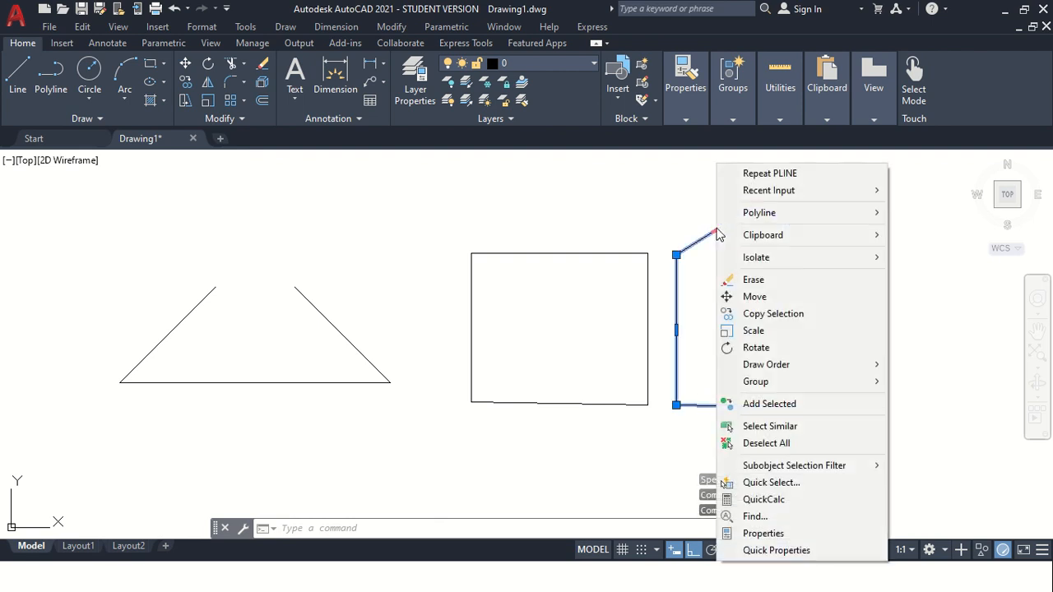
pyautogui.press('Escape')
pyautogui.moveTo(716, 233)
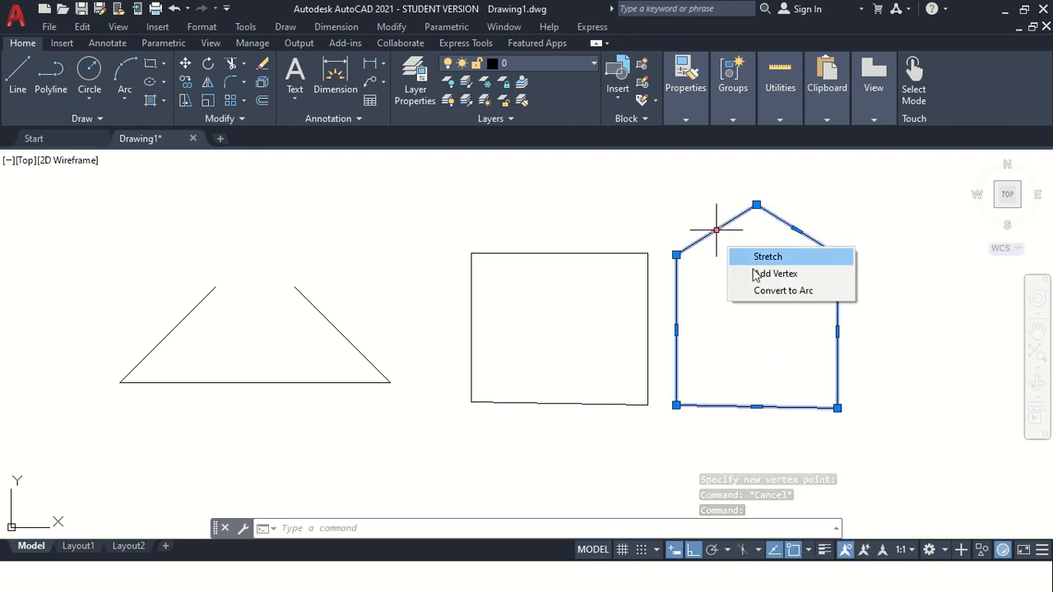
pyautogui.click(761, 292)
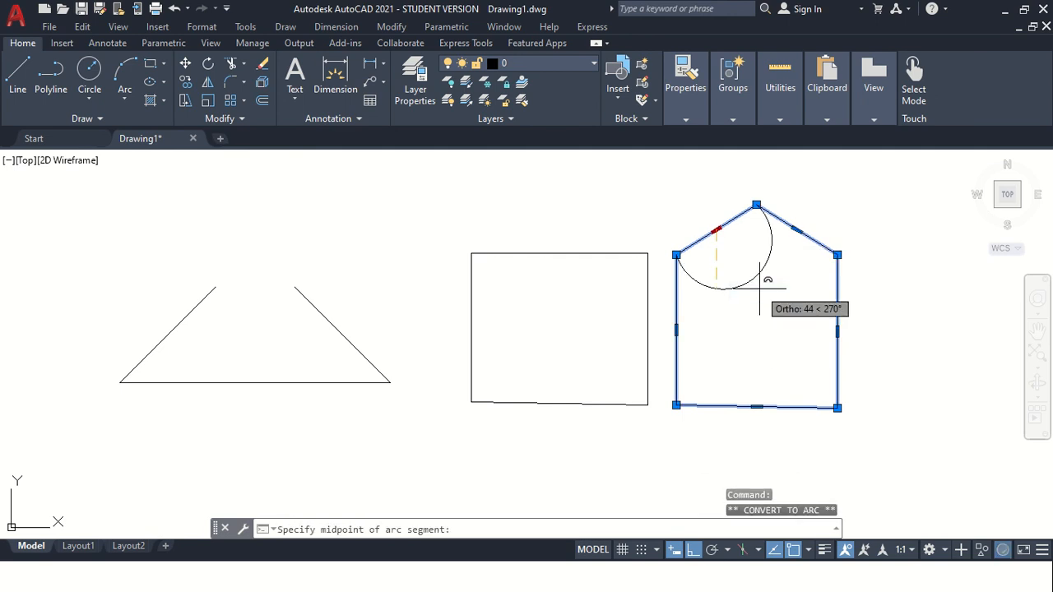
pyautogui.click(704, 223)
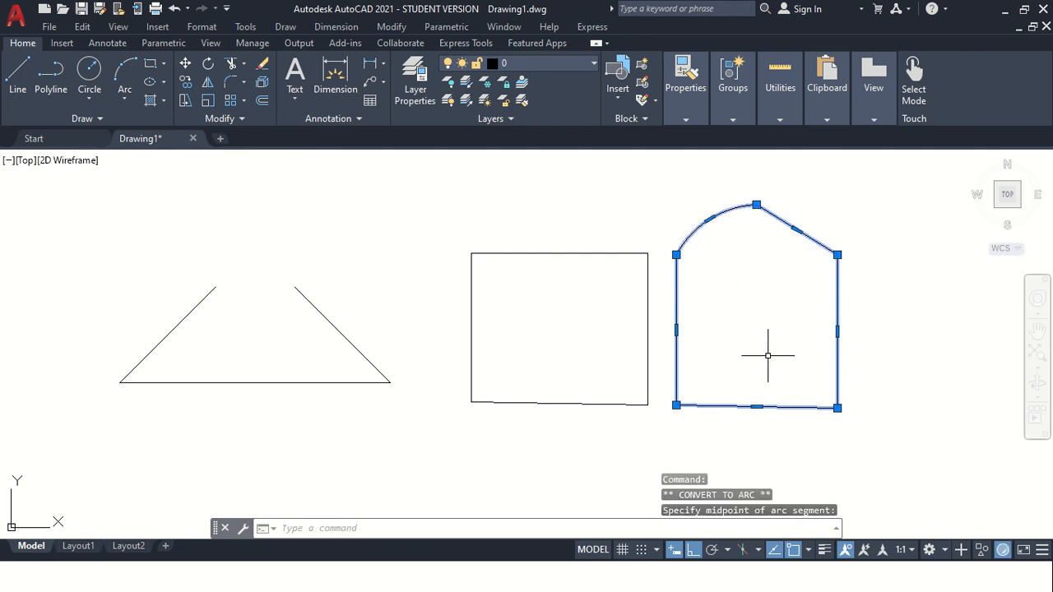
pyautogui.press('Escape')
# Draw a stepped polyline with three risers and three treads to the right of the gabled shape.
pyautogui.scroll(-3, 804, 284)
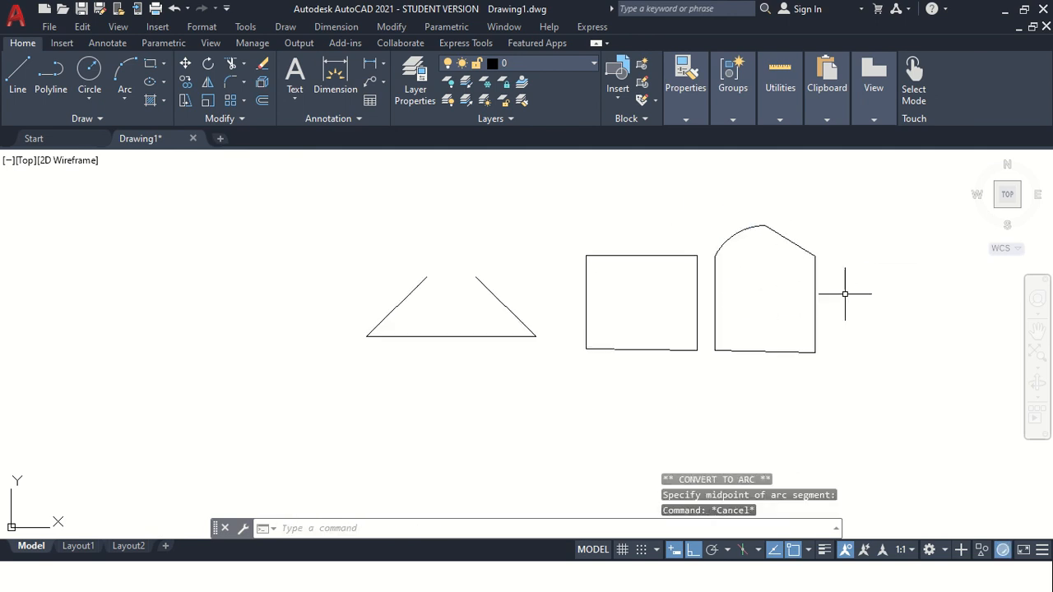
pyautogui.scroll(3, 869, 260)
pyautogui.scroll(-2, 752, 317)
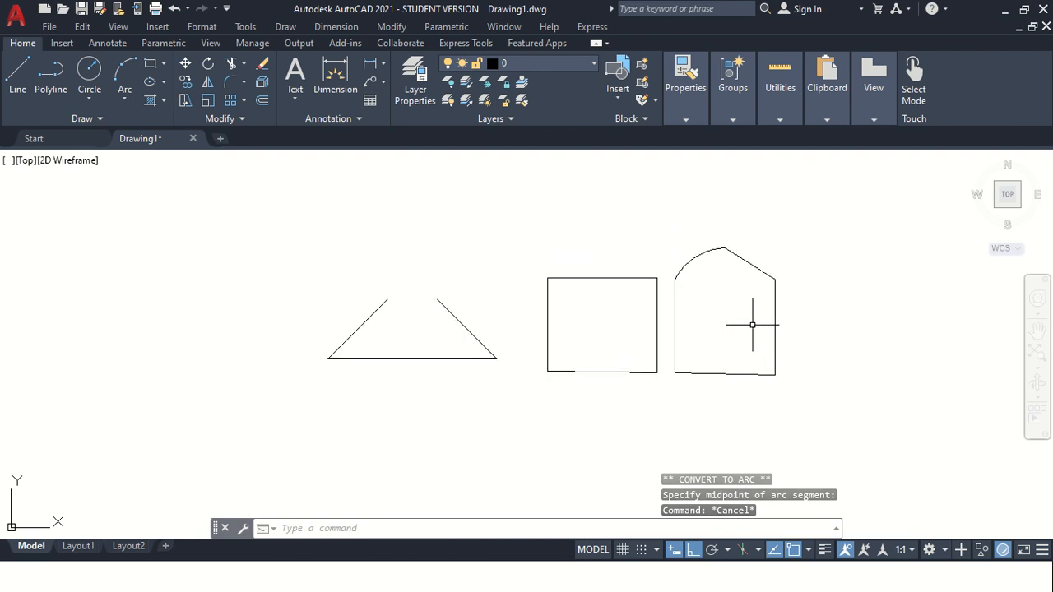
pyautogui.scroll(2, 251, 261)
pyautogui.scroll(-2, 224, 289)
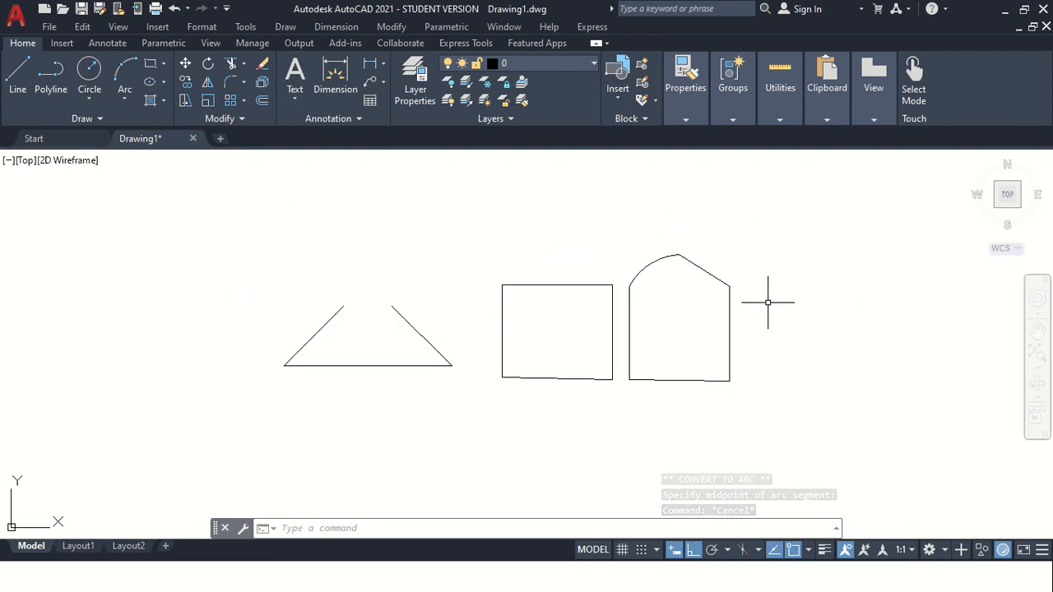
pyautogui.click(1036, 330)
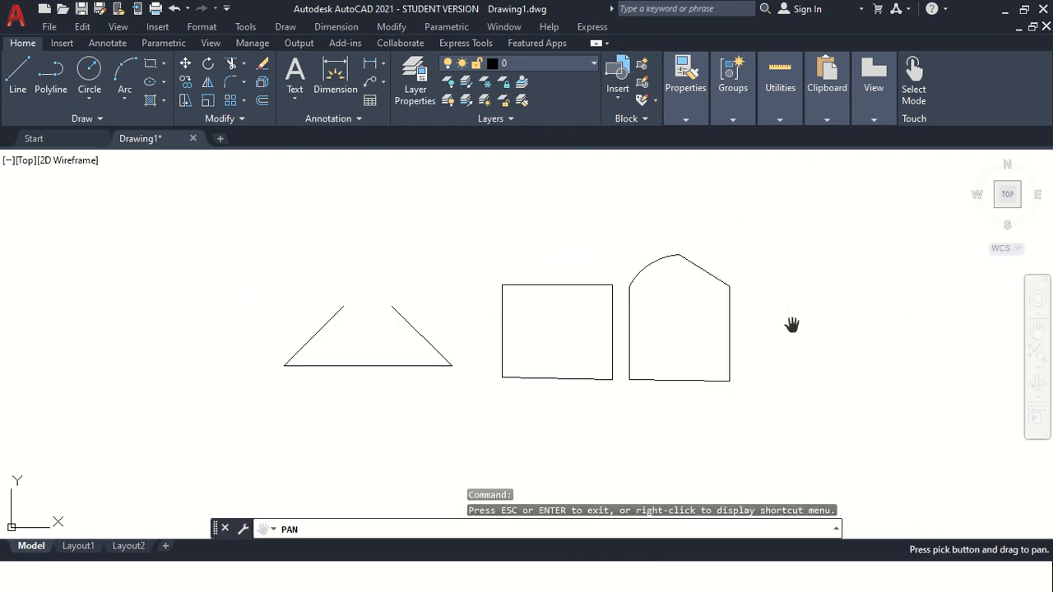
pyautogui.moveTo(789, 324); pyautogui.dragTo(450, 329)
pyautogui.press('Escape')
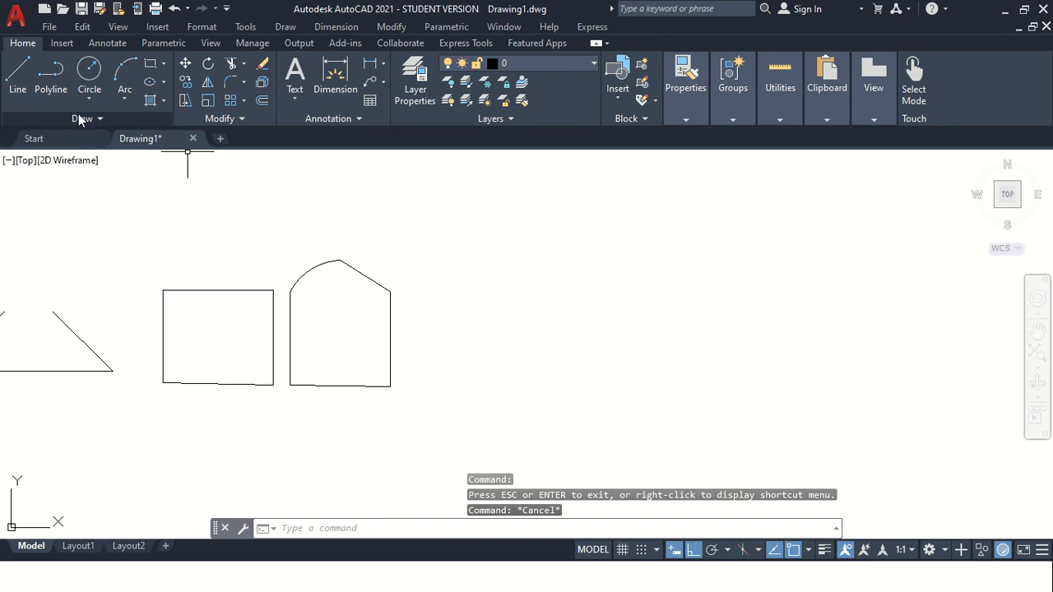
pyautogui.click(50, 75)
pyautogui.click(508, 392)
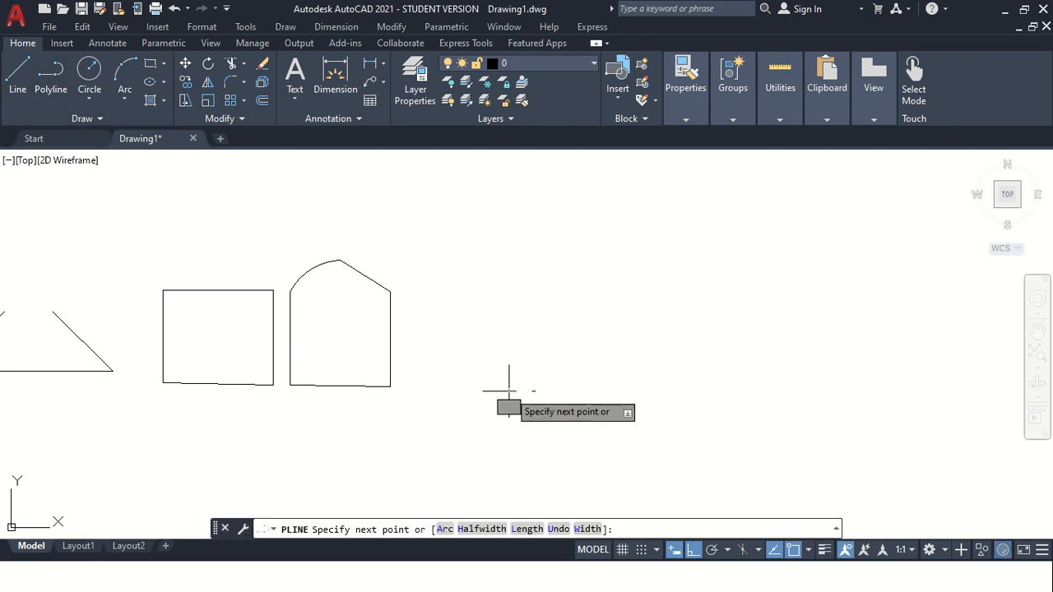
pyautogui.click(509, 340)
pyautogui.click(590, 339)
pyautogui.click(590, 268)
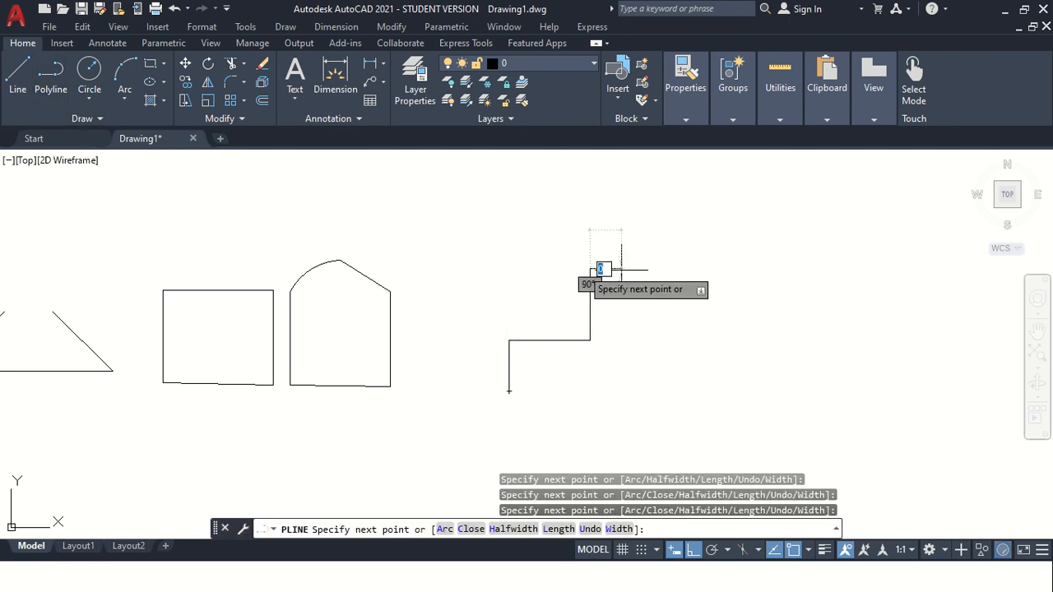
pyautogui.click(695, 268)
pyautogui.click(695, 214)
pyautogui.click(791, 214)
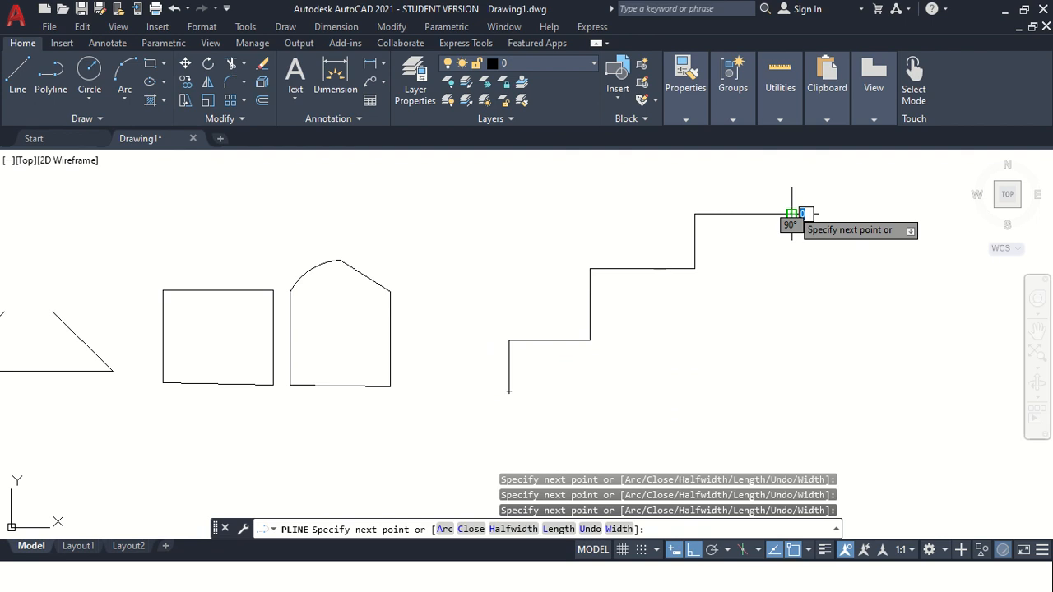
pyautogui.press('Escape')
# Apply Curve Fit to the stepped polyline so its corners become smooth arcs.
pyautogui.click(507, 375)
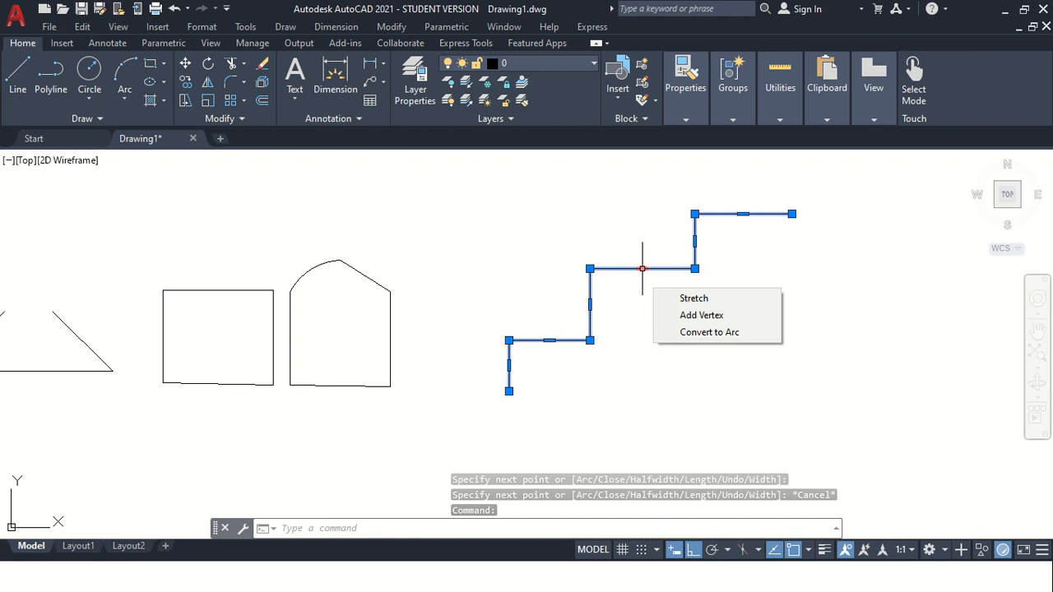
pyautogui.rightClick(674, 269)
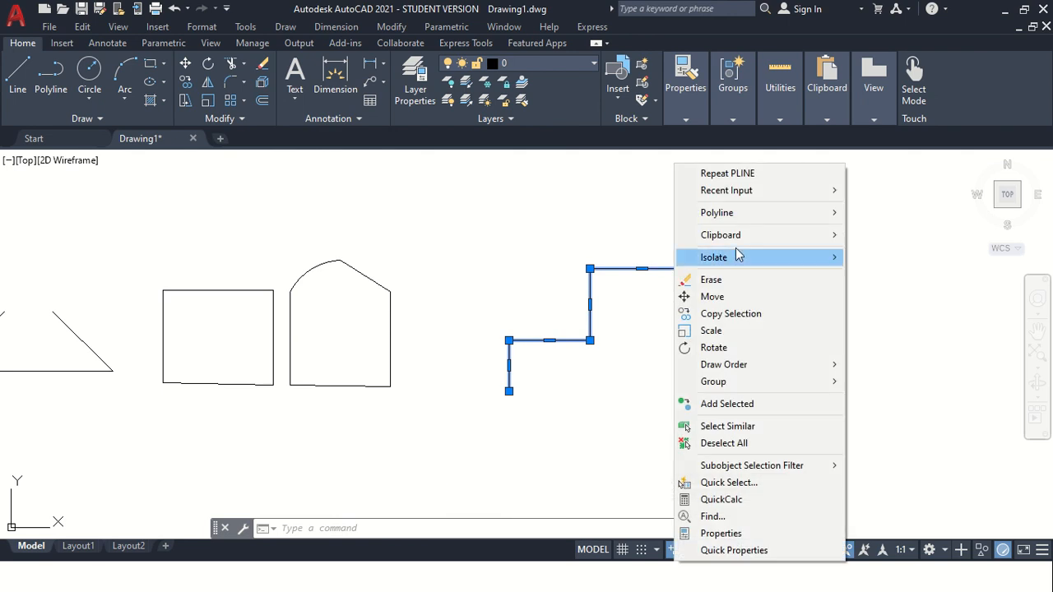
pyautogui.moveTo(734, 215)
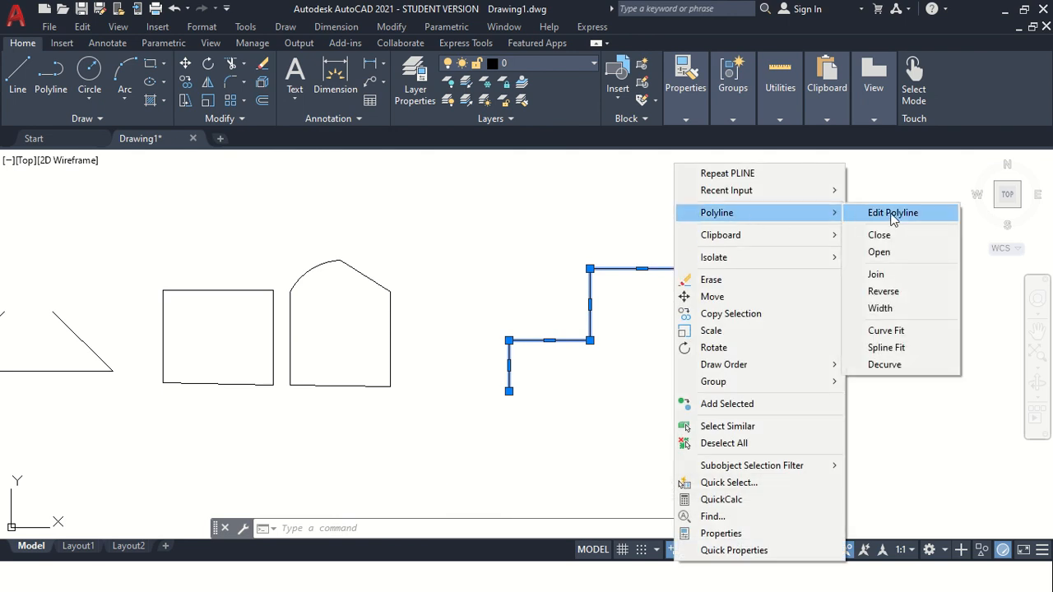
pyautogui.click(887, 337)
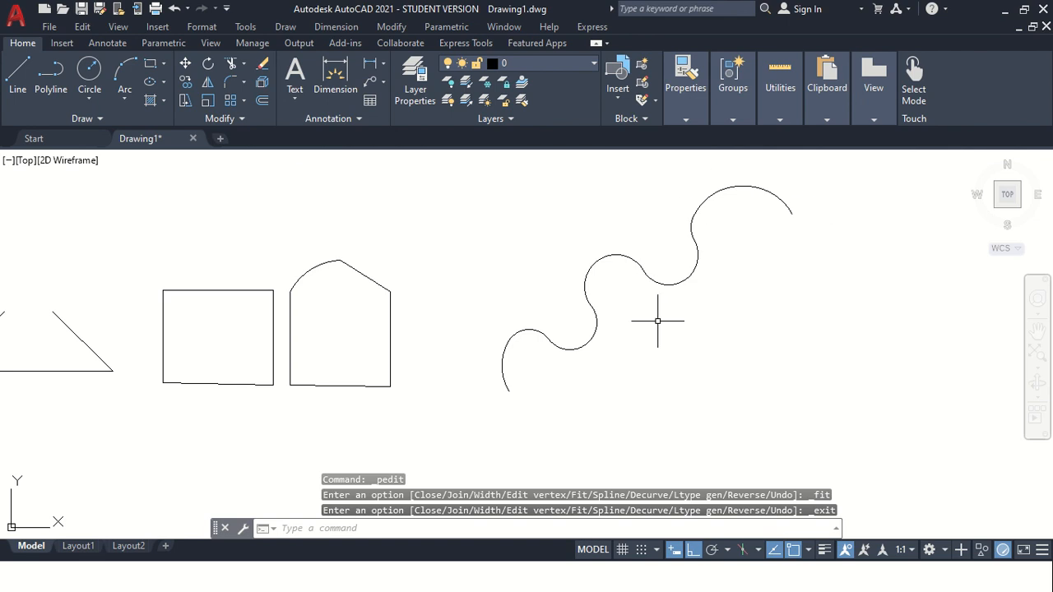
# Draw a larger stepped polyline with alternating vertical and horizontal segments below the existing shapes.
pyautogui.scroll(-2, 658, 321)
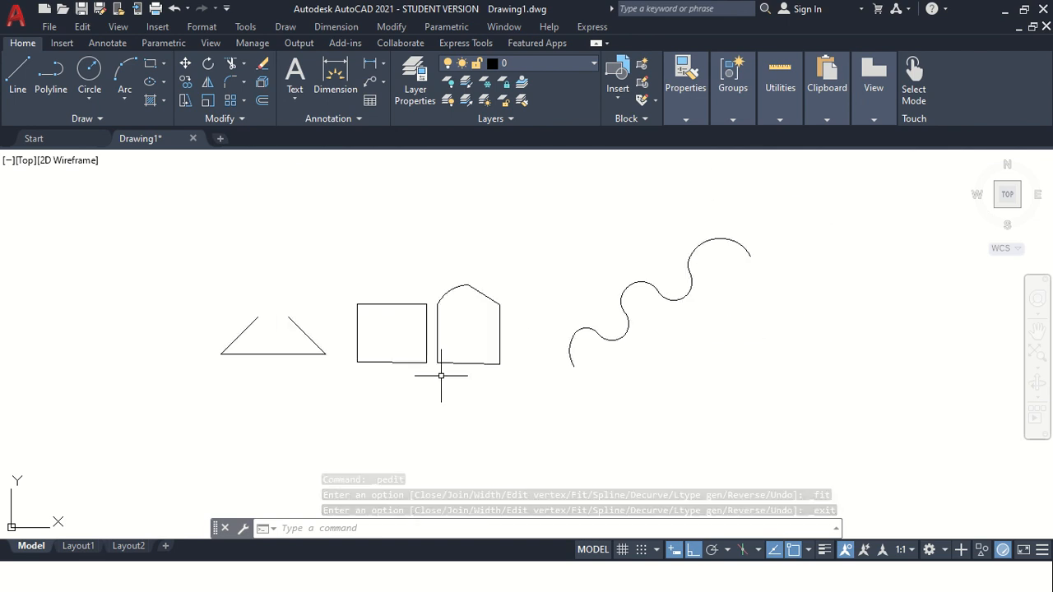
pyautogui.click(51, 78)
pyautogui.click(424, 475)
pyautogui.click(424, 403)
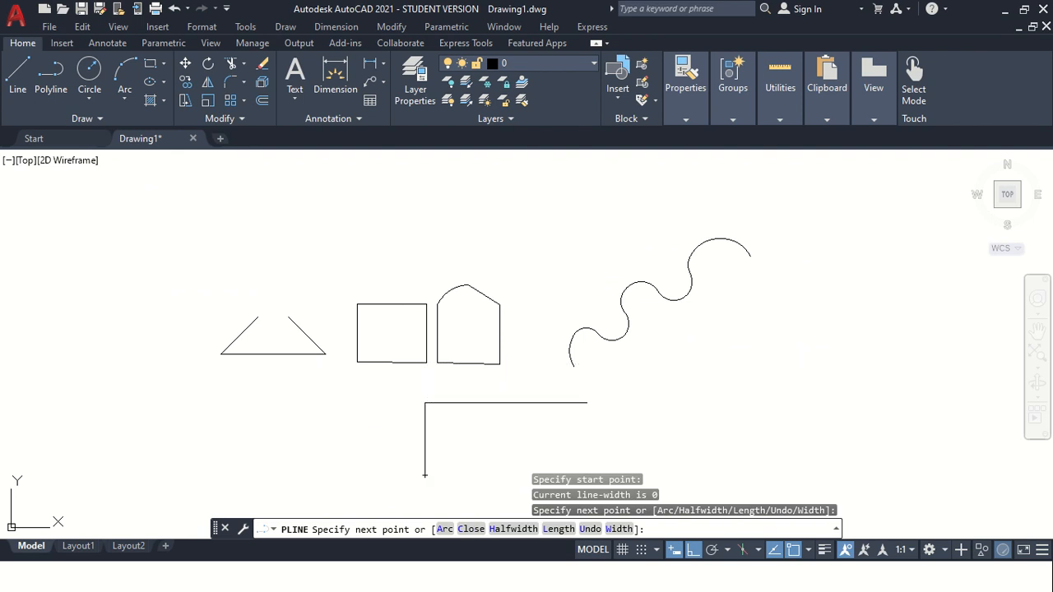
pyautogui.click(781, 403)
pyautogui.click(780, 315)
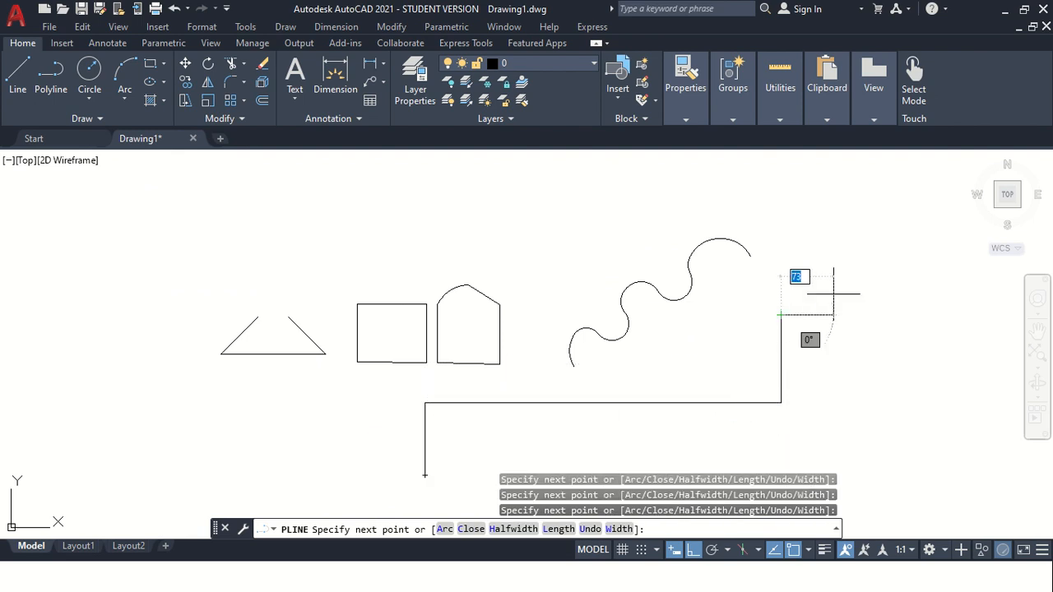
pyautogui.click(882, 315)
pyautogui.click(882, 195)
pyautogui.press('Escape')
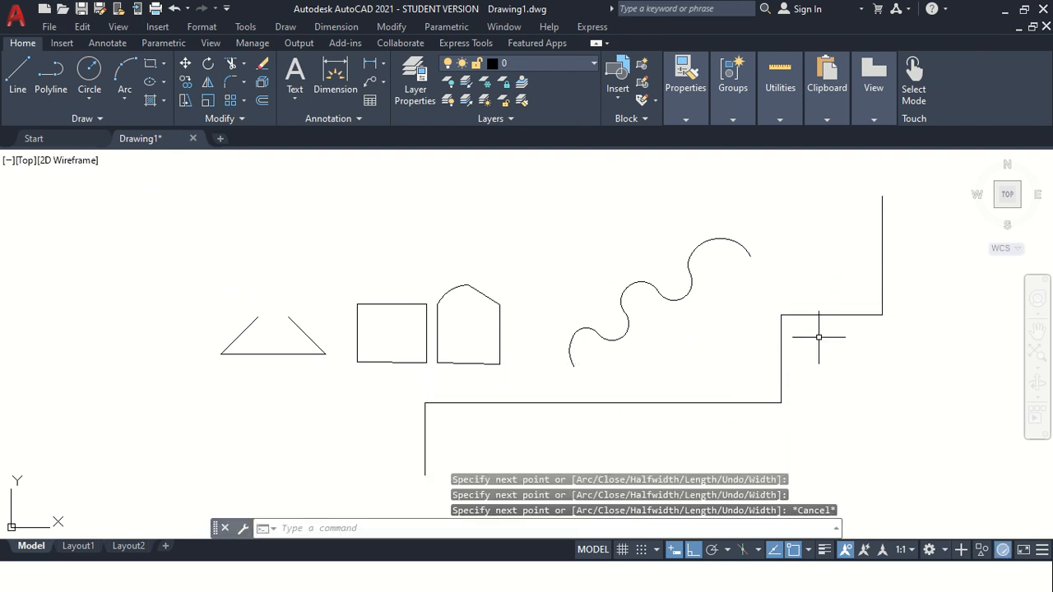
# Apply Curve Fit to the larger stepped polyline.
pyautogui.click(810, 315)
pyautogui.rightClick(810, 318)
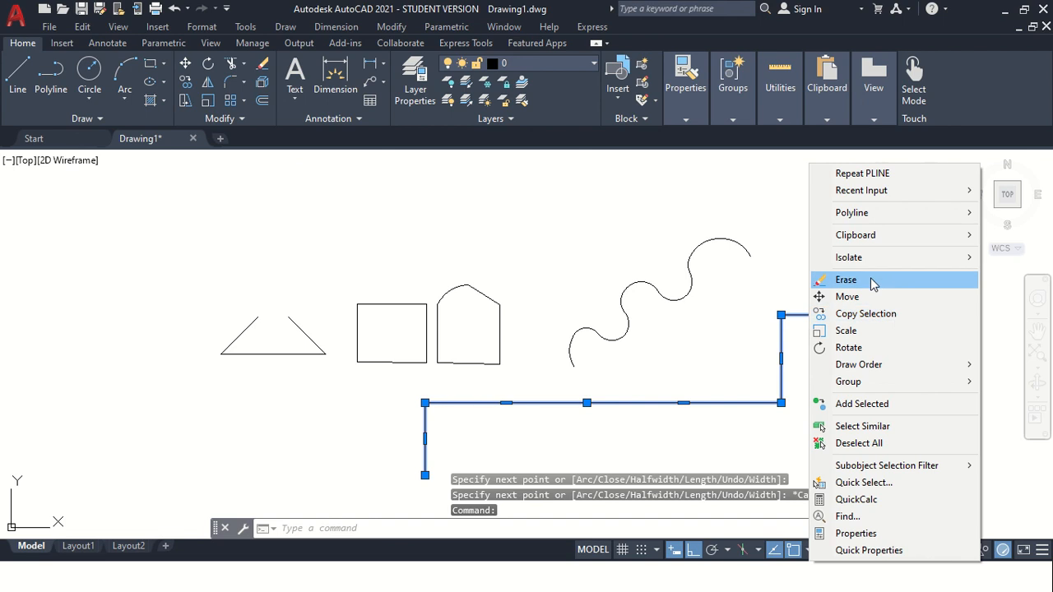
pyautogui.moveTo(858, 216)
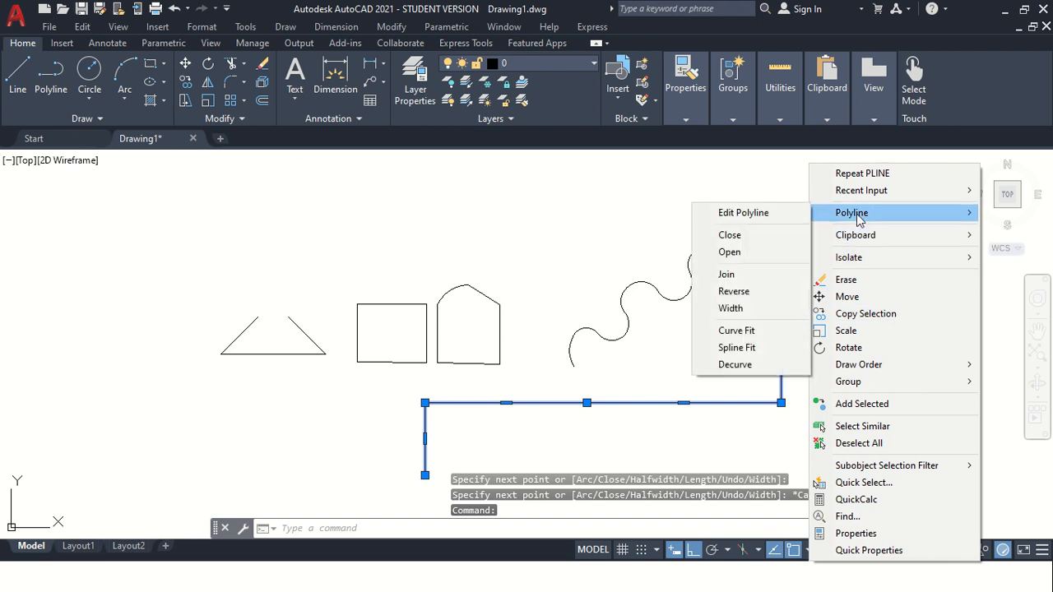
pyautogui.click(773, 331)
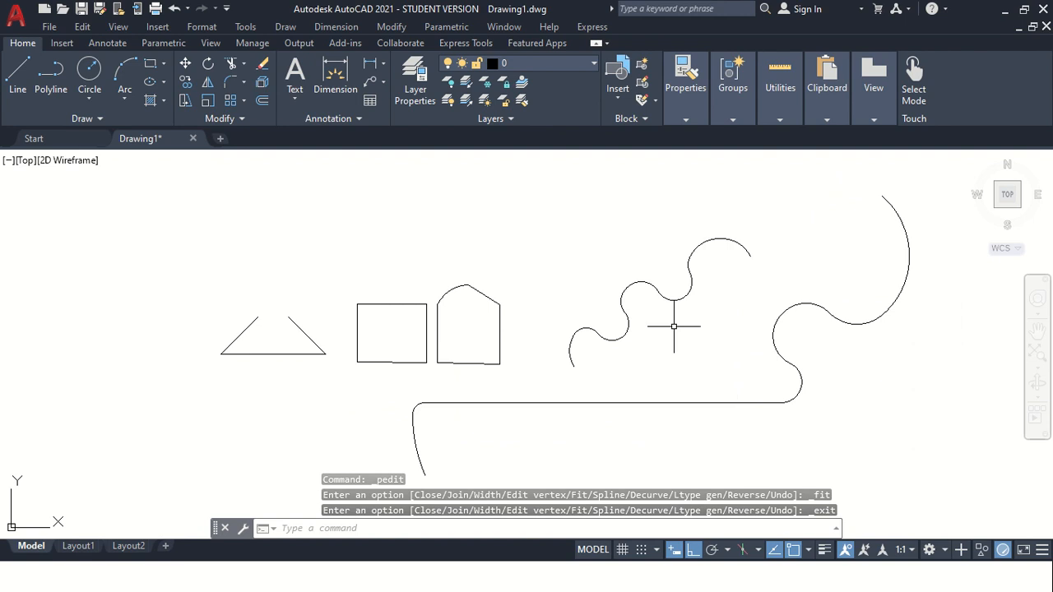
# Draw another stepped polyline with three risers and three treads in the upper-left area.
pyautogui.click(54, 90)
pyautogui.click(94, 318)
pyautogui.click(95, 243)
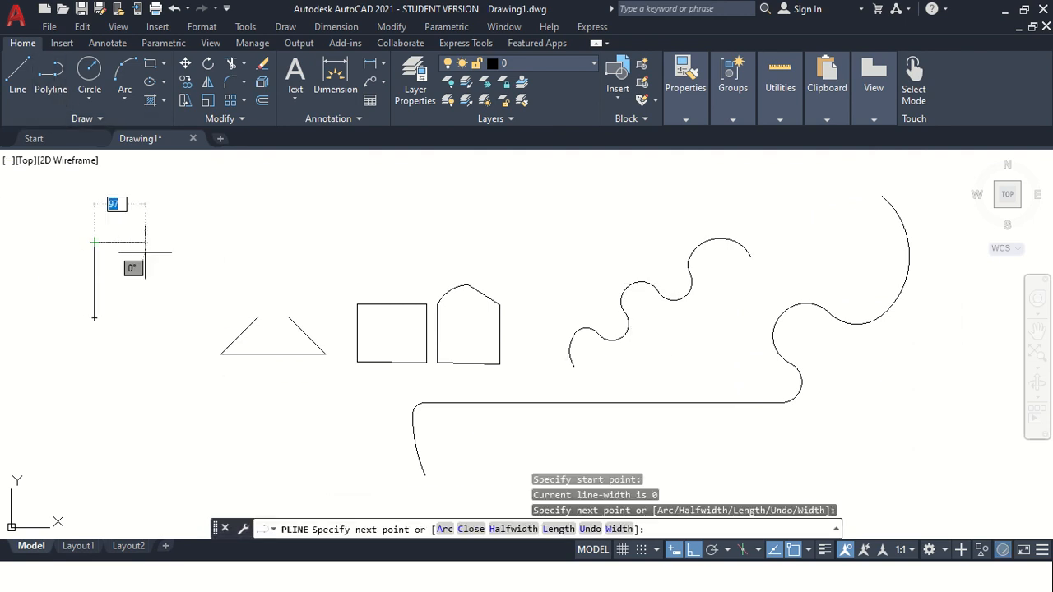
pyautogui.click(154, 242)
pyautogui.click(154, 193)
pyautogui.click(267, 197)
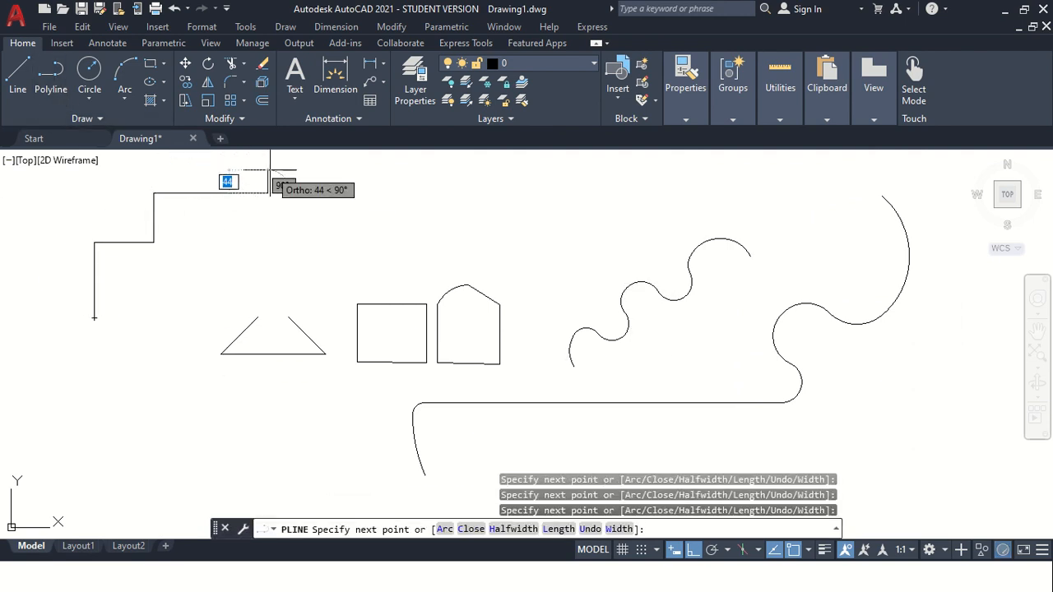
pyautogui.click(267, 174)
pyautogui.click(387, 177)
pyautogui.press('Escape')
# Apply Spline Fit to the upper-left stepped polyline.
pyautogui.click(292, 170)
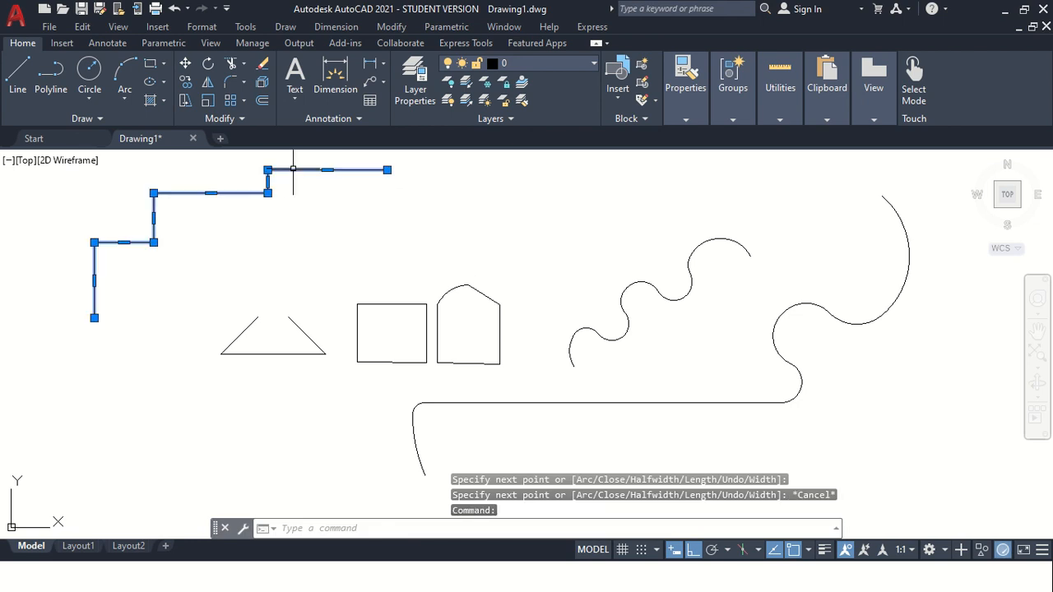
pyautogui.rightClick(295, 172)
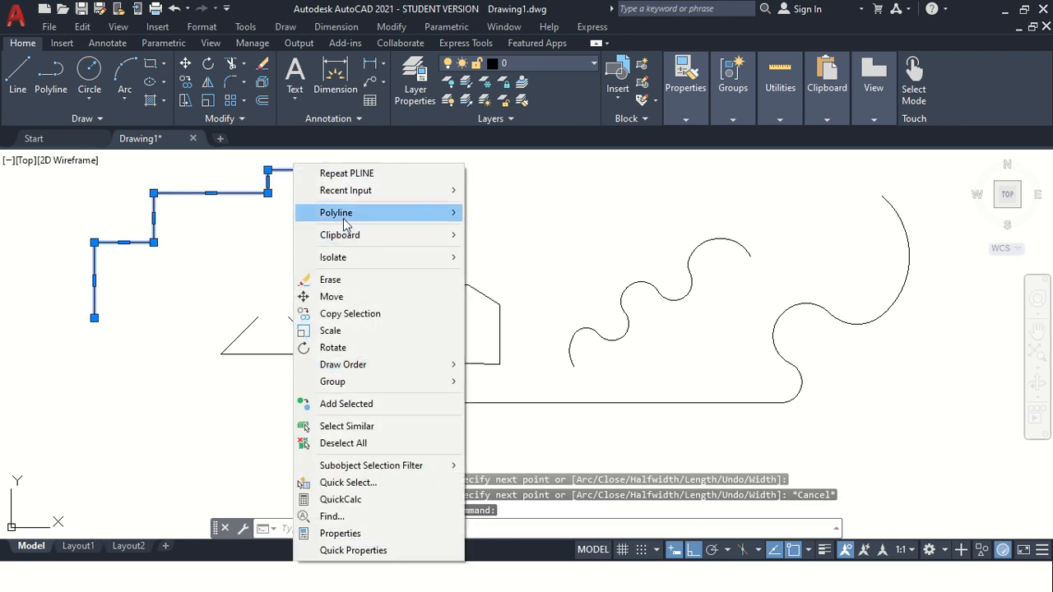
pyautogui.moveTo(345, 219)
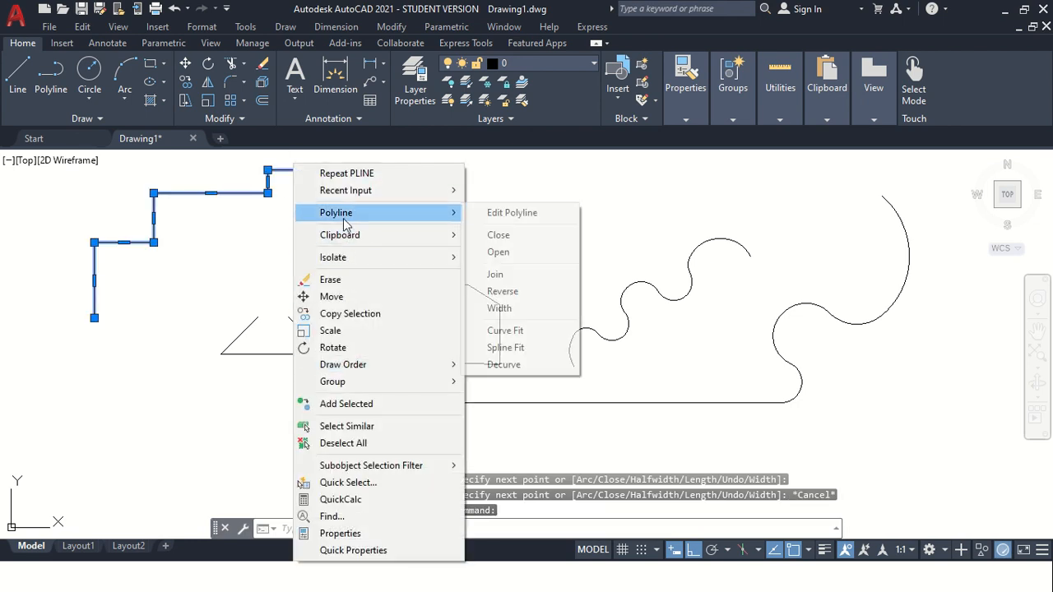
pyautogui.click(506, 347)
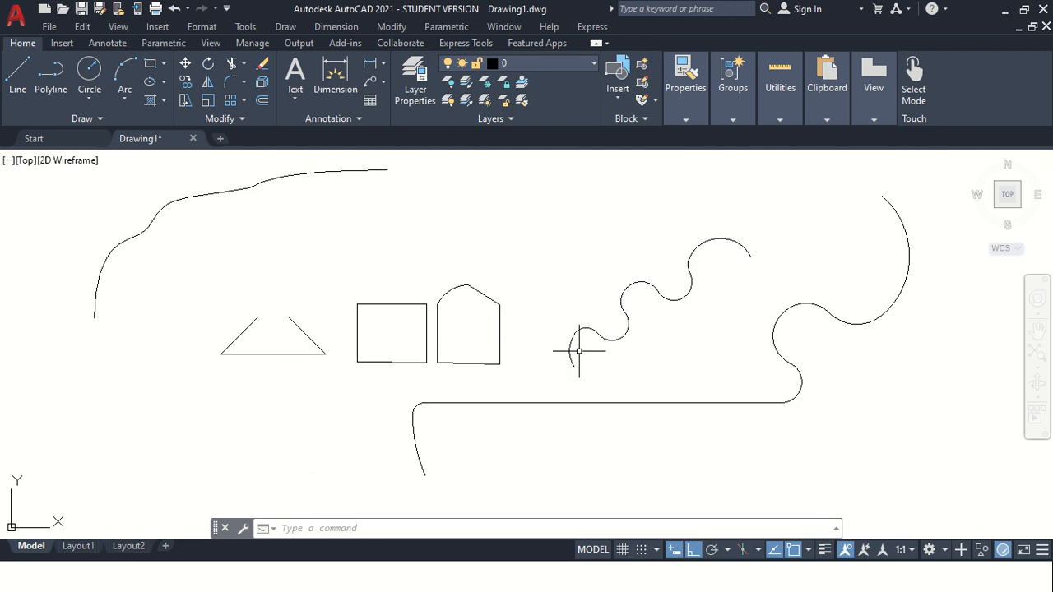
# Decurve the first curve-fitted polyline back into straight steps.
pyautogui.rightClick(622, 294)
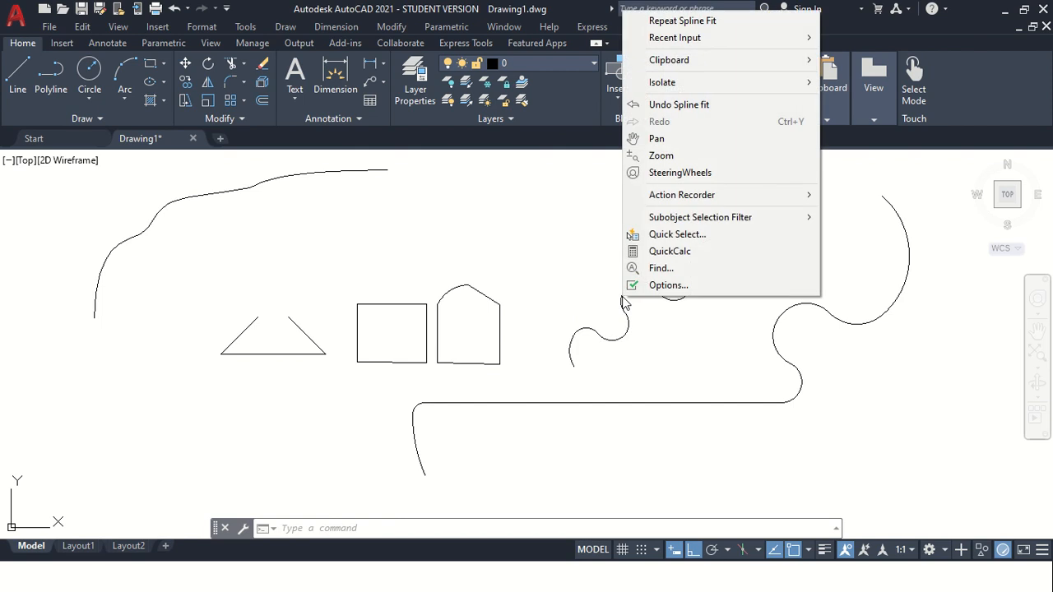
pyautogui.click(541, 278)
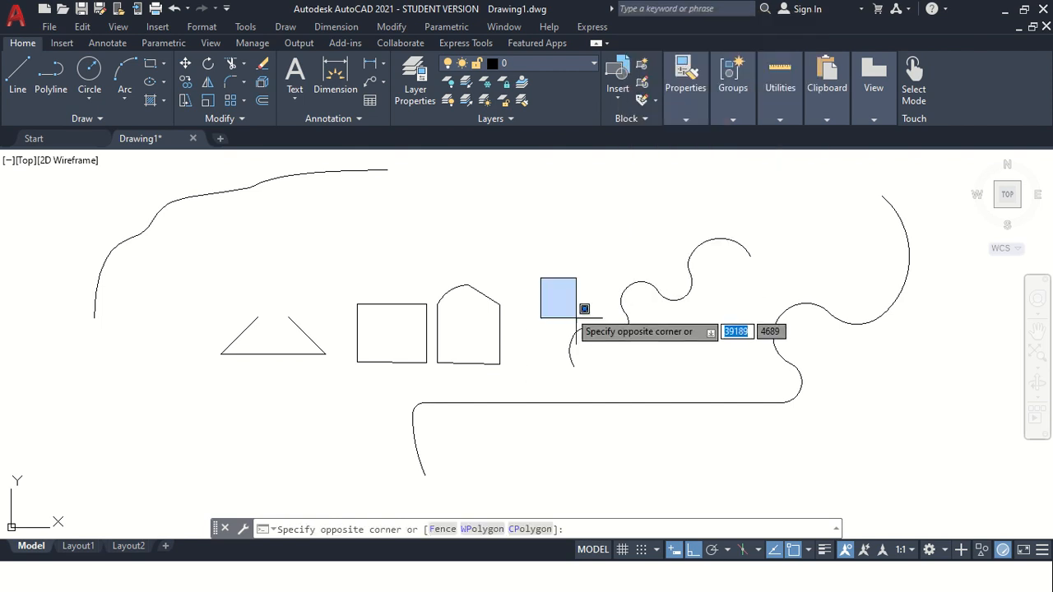
pyautogui.click(581, 339)
pyautogui.click(674, 384)
pyautogui.click(588, 298)
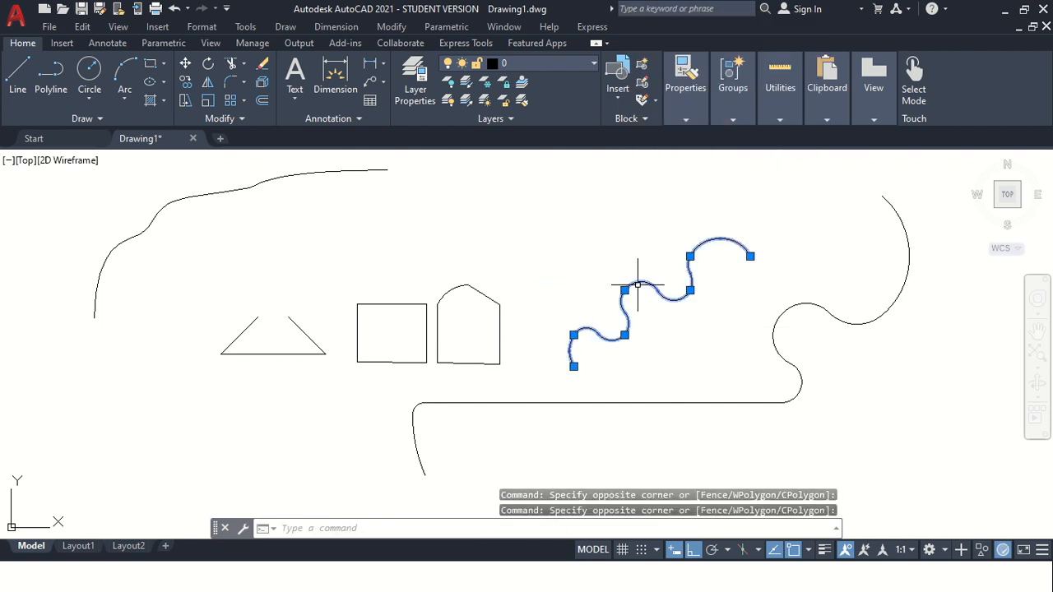
pyautogui.rightClick(637, 284)
pyautogui.moveTo(680, 212)
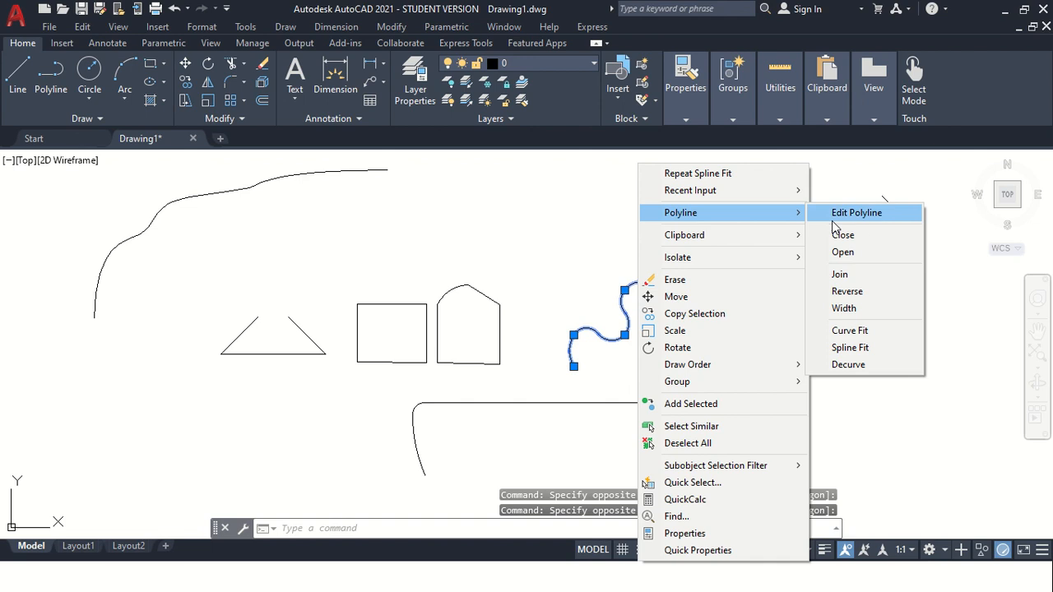
pyautogui.click(852, 365)
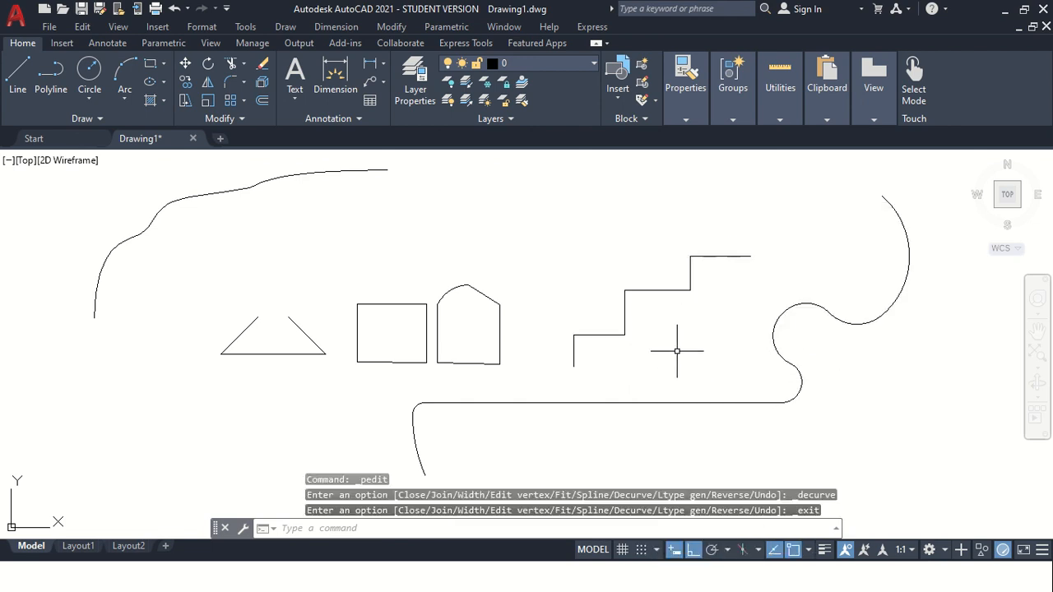
# Apply Spline Fit to the decurved stepped polyline.
pyautogui.rightClick(662, 291)
pyautogui.click(635, 292)
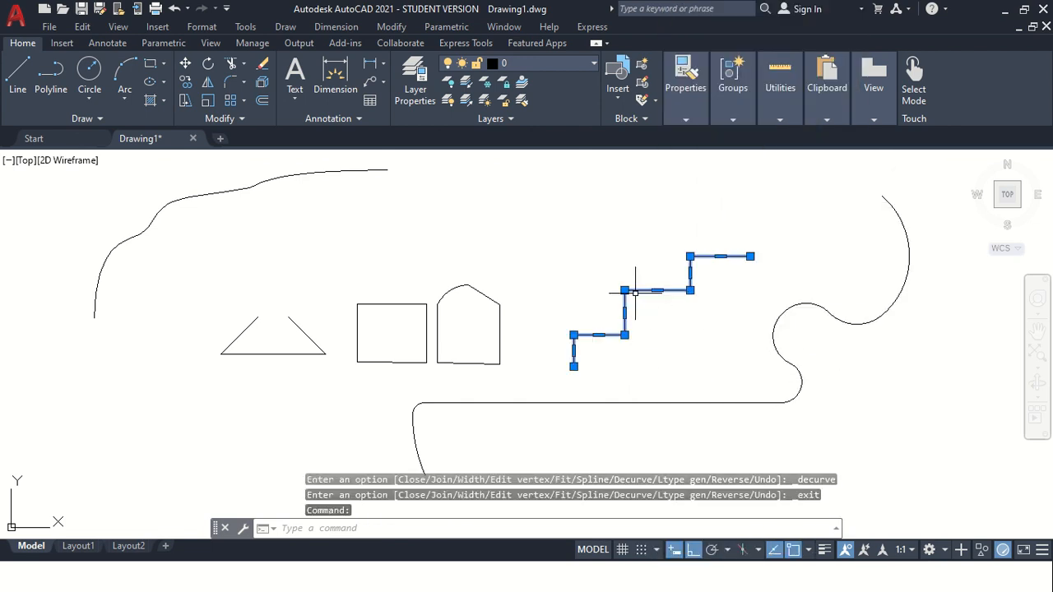
pyautogui.rightClick(634, 290)
pyautogui.moveTo(699, 214)
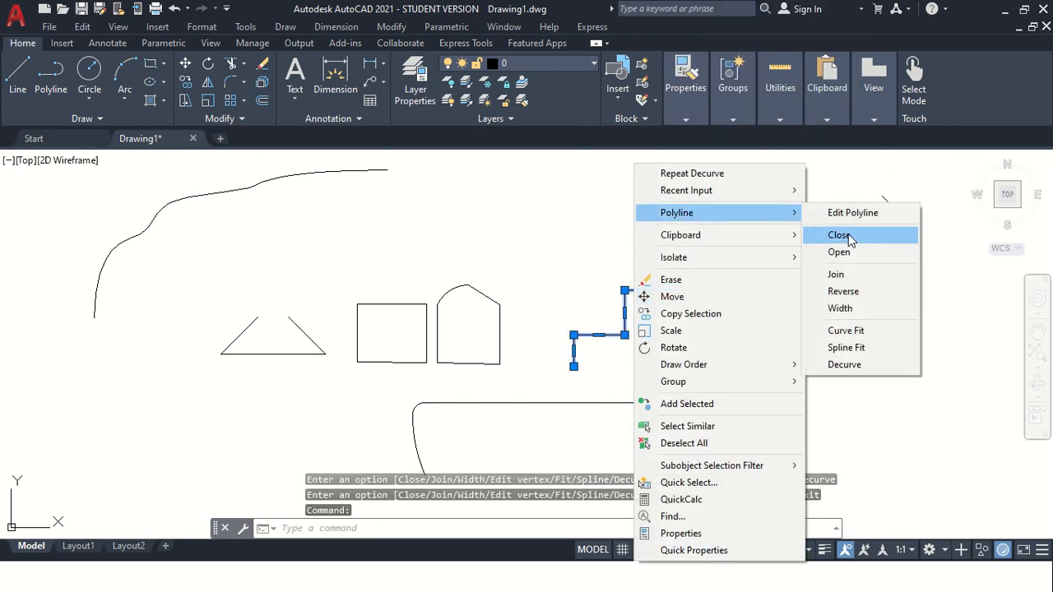
pyautogui.click(831, 347)
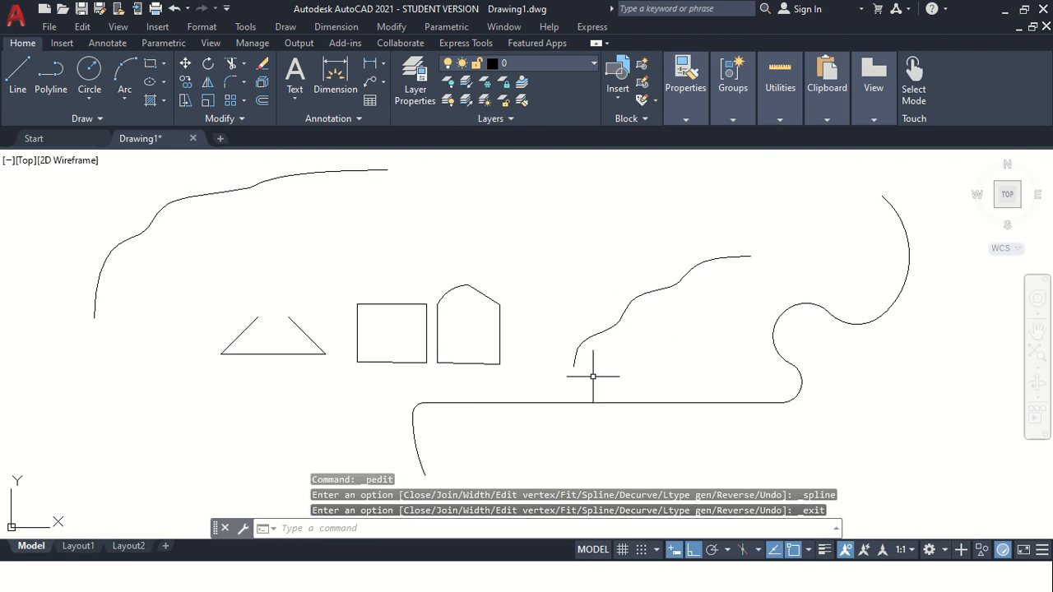
pyautogui.click(705, 305)
pyautogui.click(634, 265)
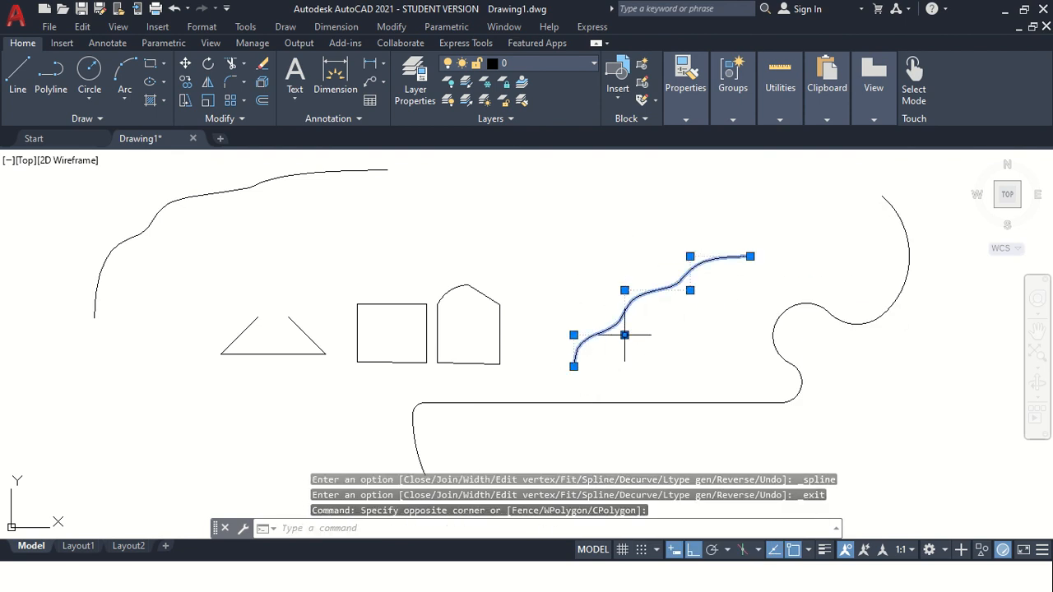
pyautogui.click(574, 335)
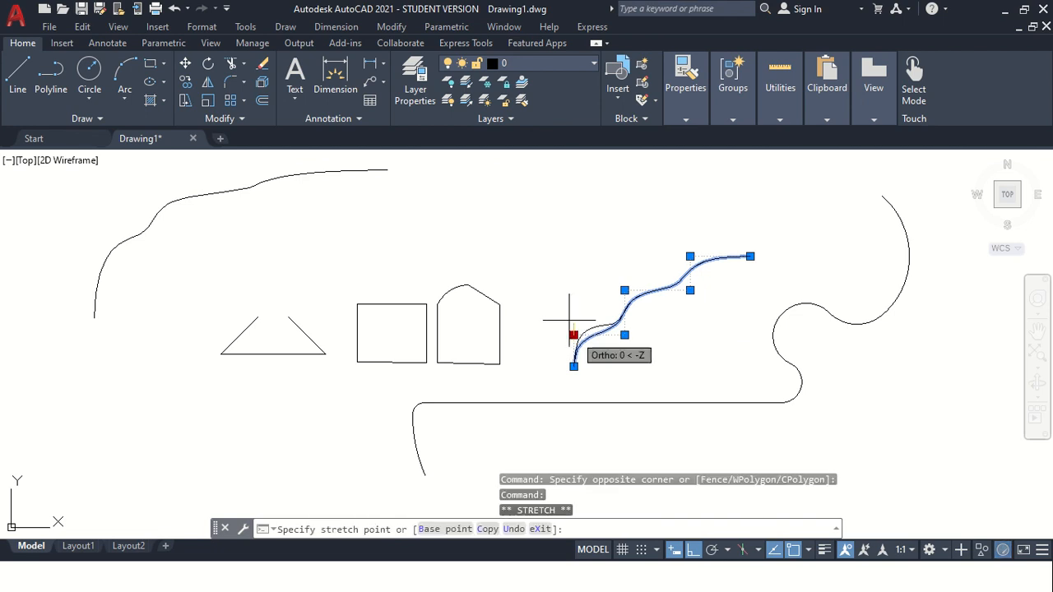
pyautogui.click(572, 336)
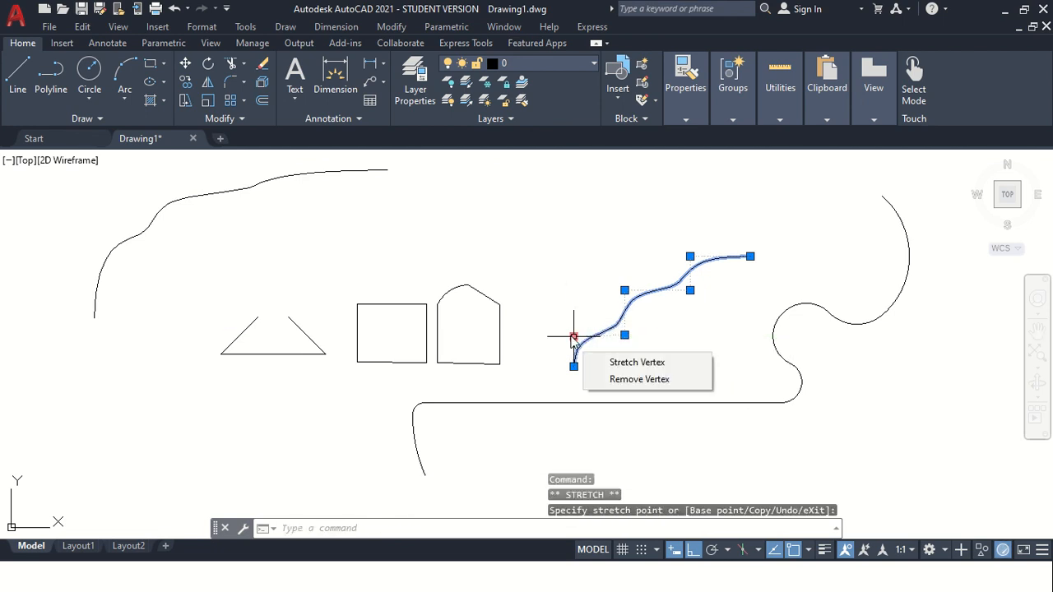
pyautogui.press('Escape')
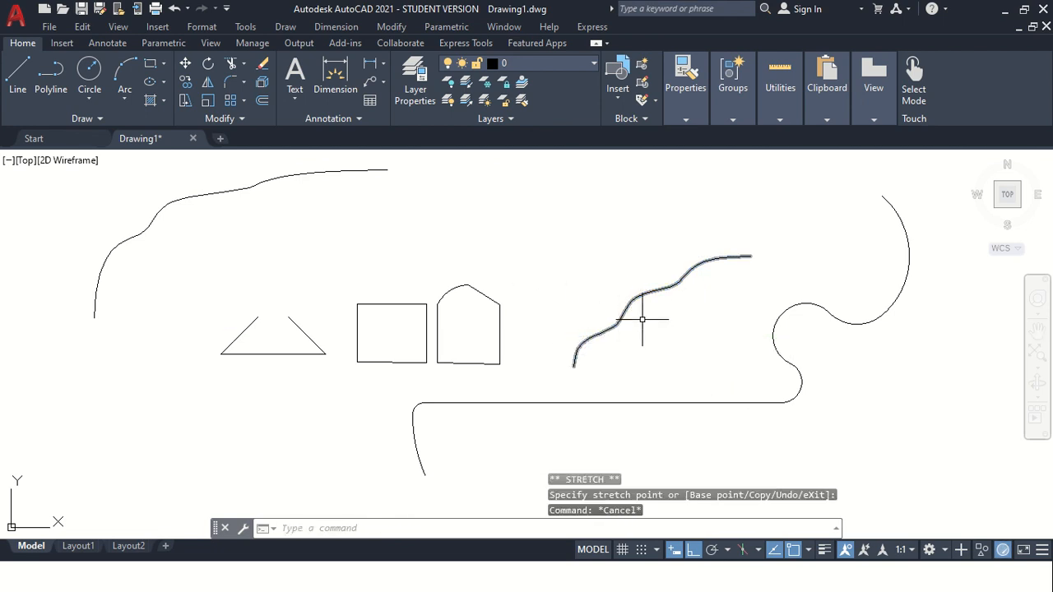
# Copy the spline-fitted polyline and paste a duplicate above and to its left.
pyautogui.click(585, 275)
pyautogui.hotkey('ctrl', 'c')
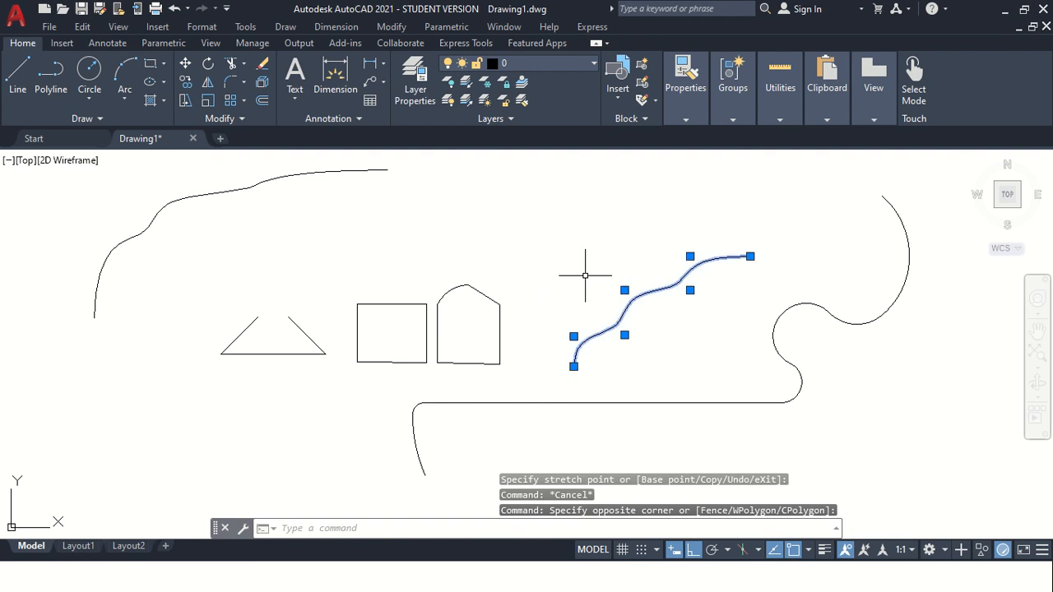
pyautogui.hotkey('ctrl', 'v')
pyautogui.press('Escape')
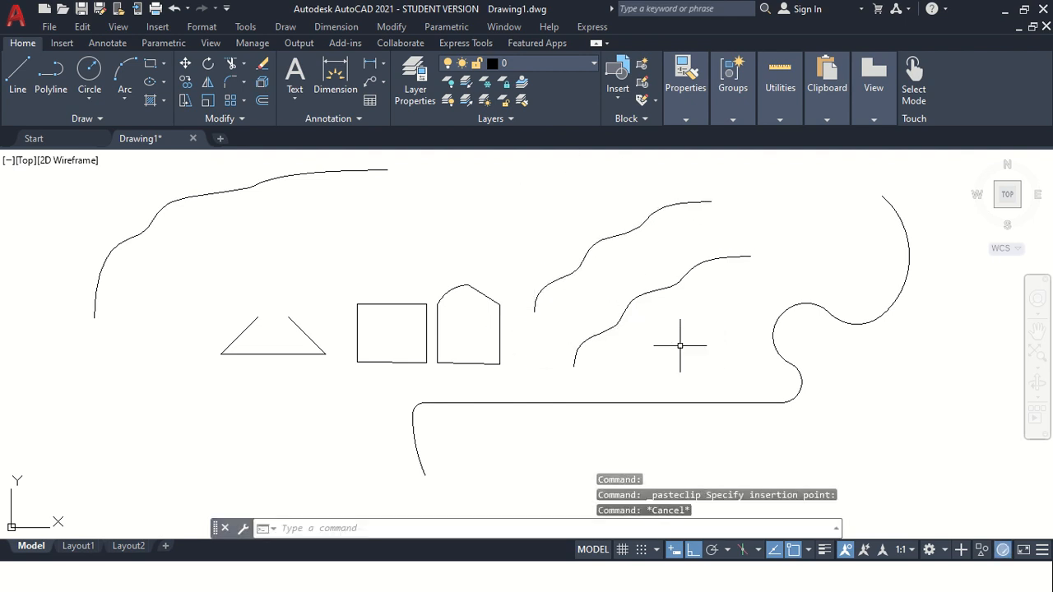
pyautogui.click(681, 348)
pyautogui.click(585, 235)
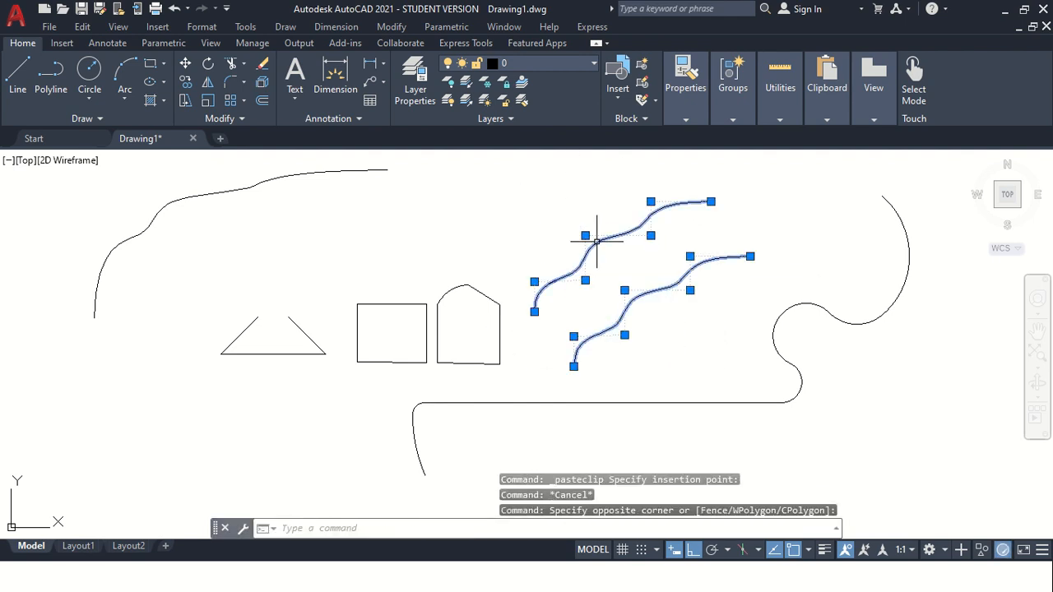
pyautogui.rightClick(595, 209)
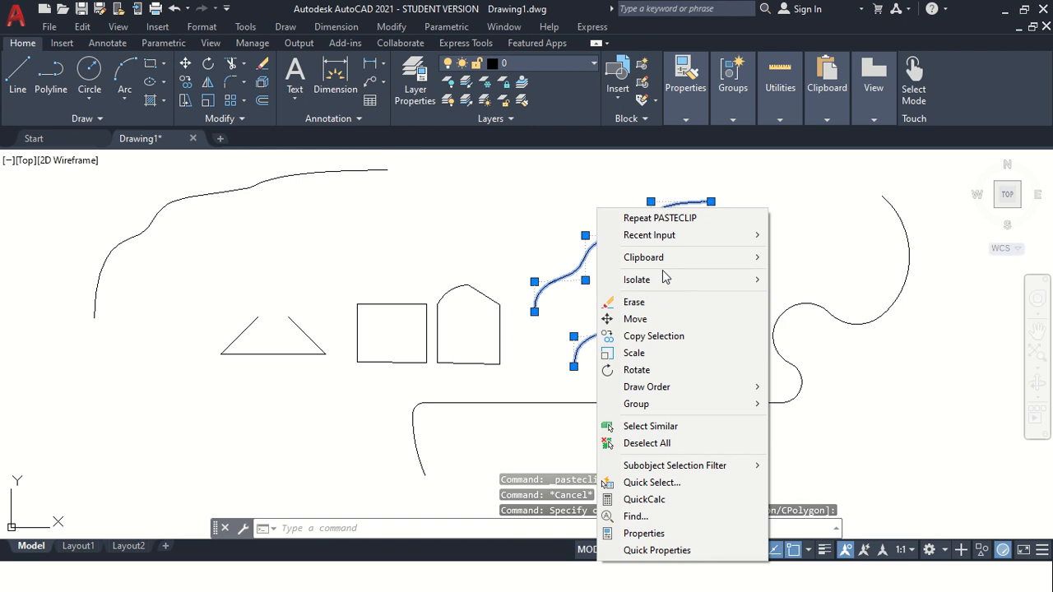
pyautogui.press('Escape')
pyautogui.press('Escape')
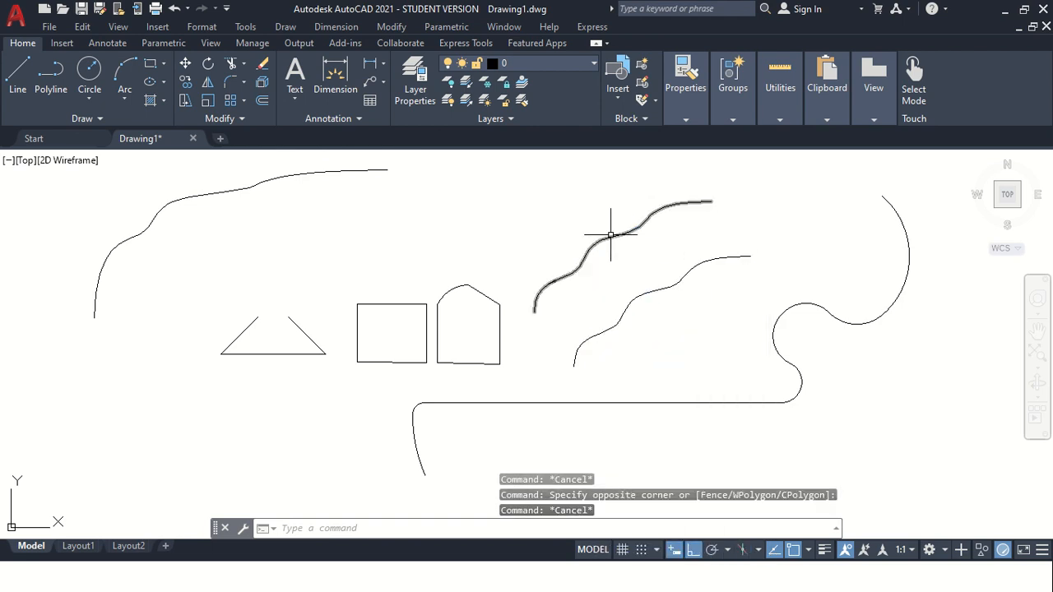
# Apply Curve Fit to the pasted copy of the spline-fitted polyline.
pyautogui.click(611, 234)
pyautogui.rightClick(611, 239)
pyautogui.moveTo(691, 215)
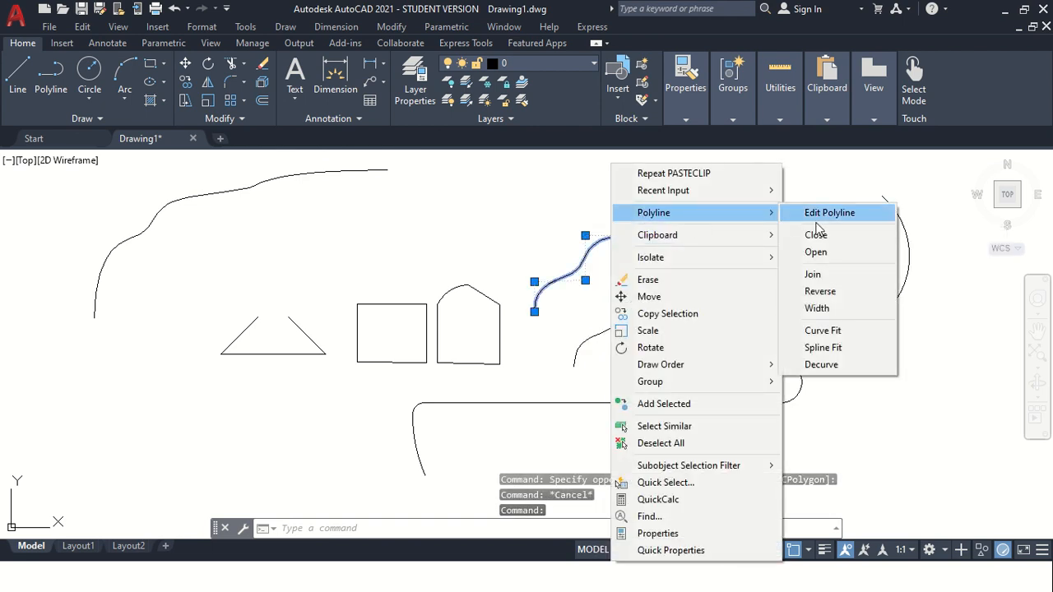
pyautogui.click(837, 330)
pyautogui.press('Escape')
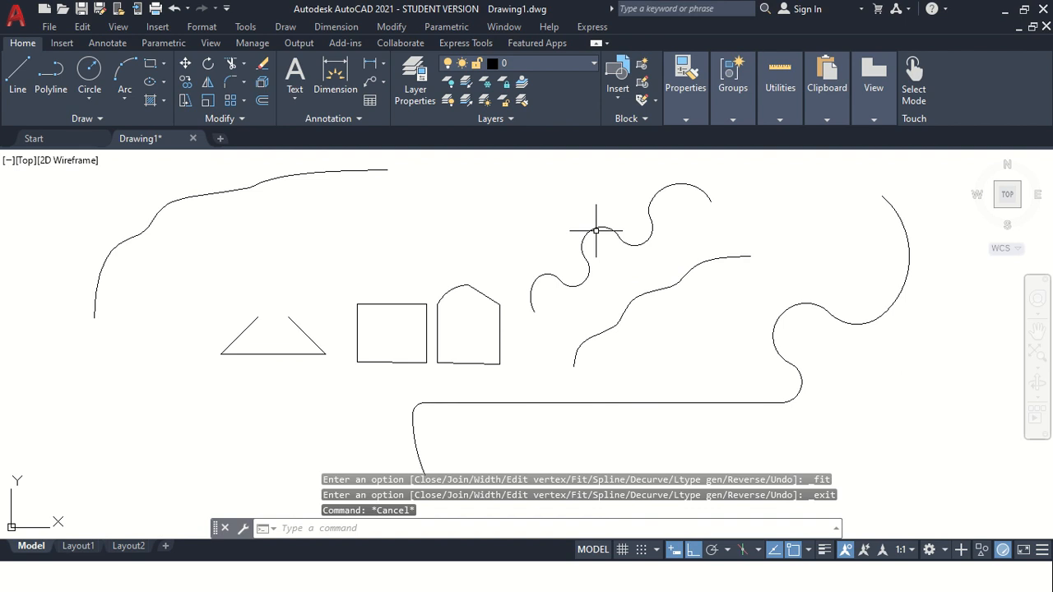
# Select both curved polylines and stretch a lower vertex grip of the curve-fitted copy to reshape it.
pyautogui.click(594, 230)
pyautogui.click(644, 292)
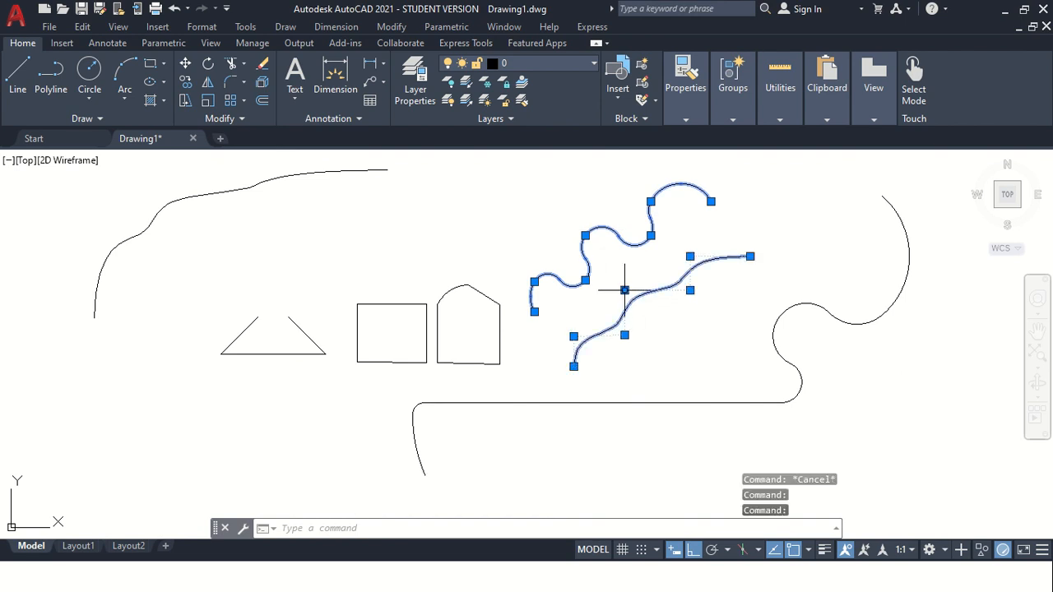
pyautogui.click(534, 281)
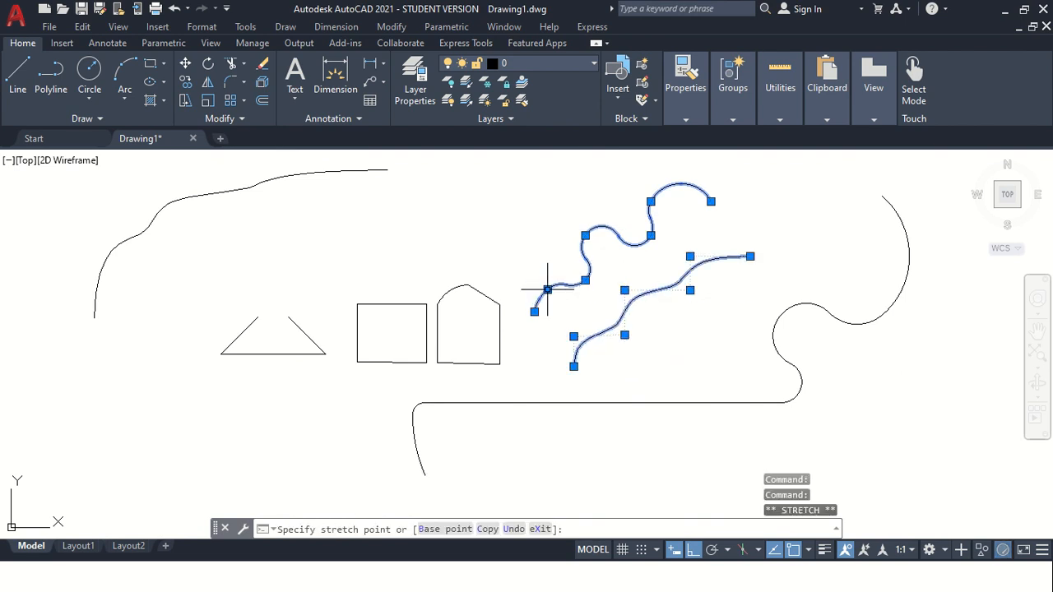
pyautogui.click(575, 270)
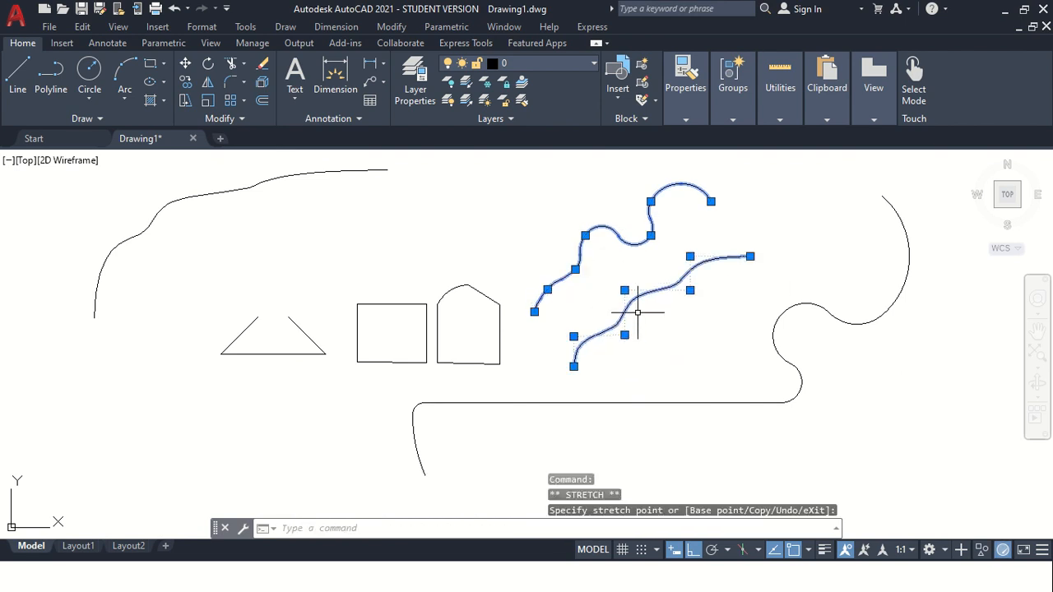
pyautogui.click(573, 336)
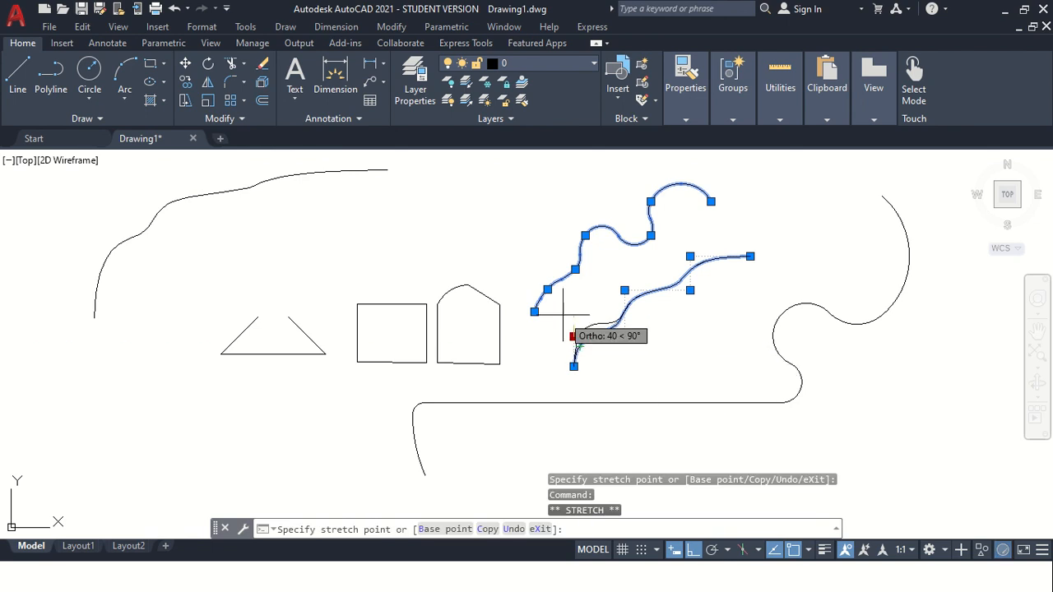
pyautogui.press('Escape')
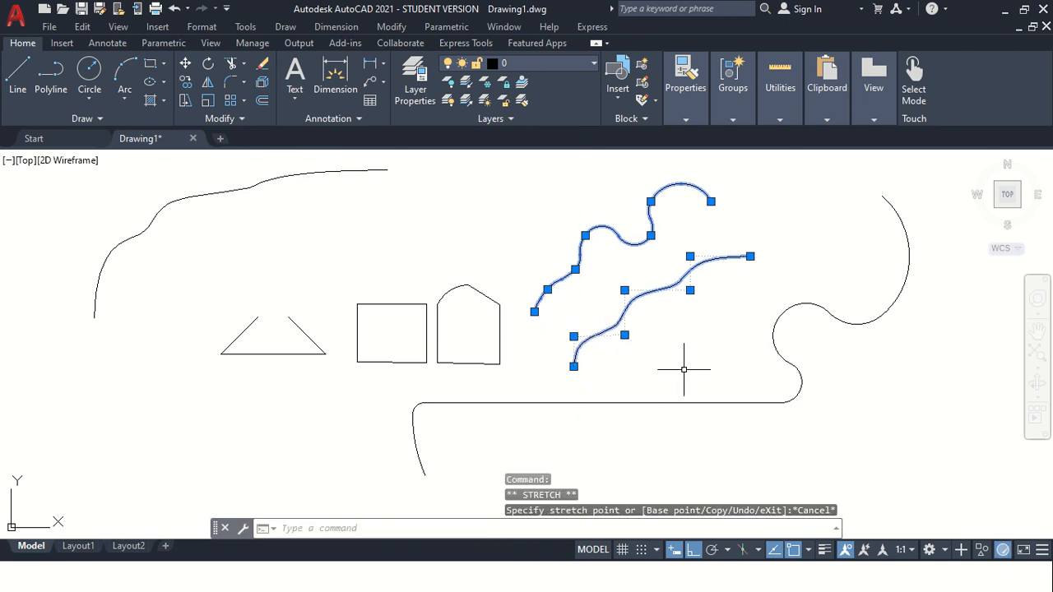
pyautogui.scroll(-1, 689, 291)
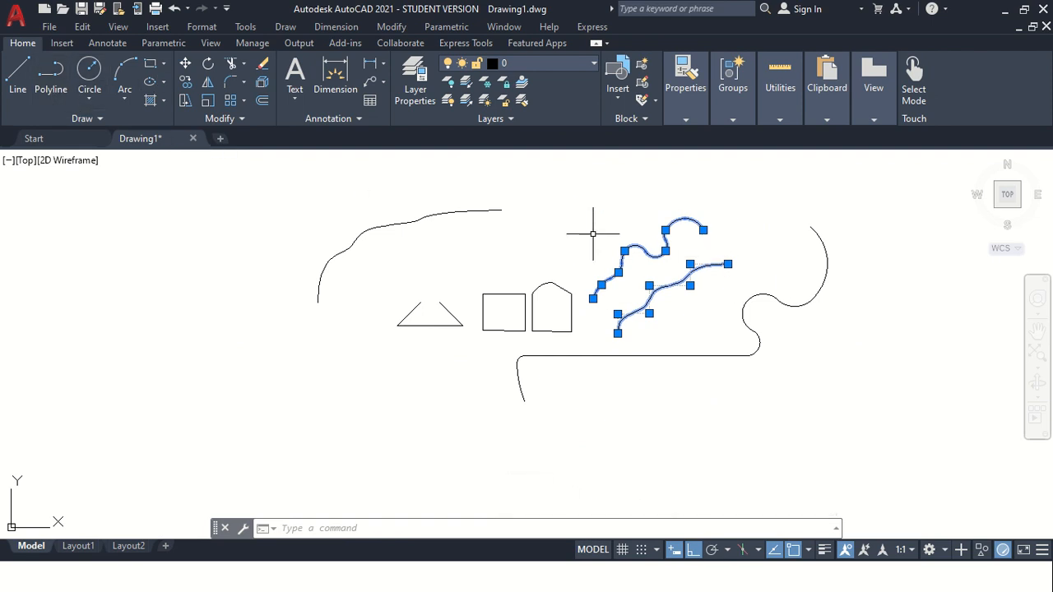
pyautogui.scroll(2, 695, 271)
pyautogui.scroll(-4, 603, 282)
pyautogui.scroll(2, 247, 234)
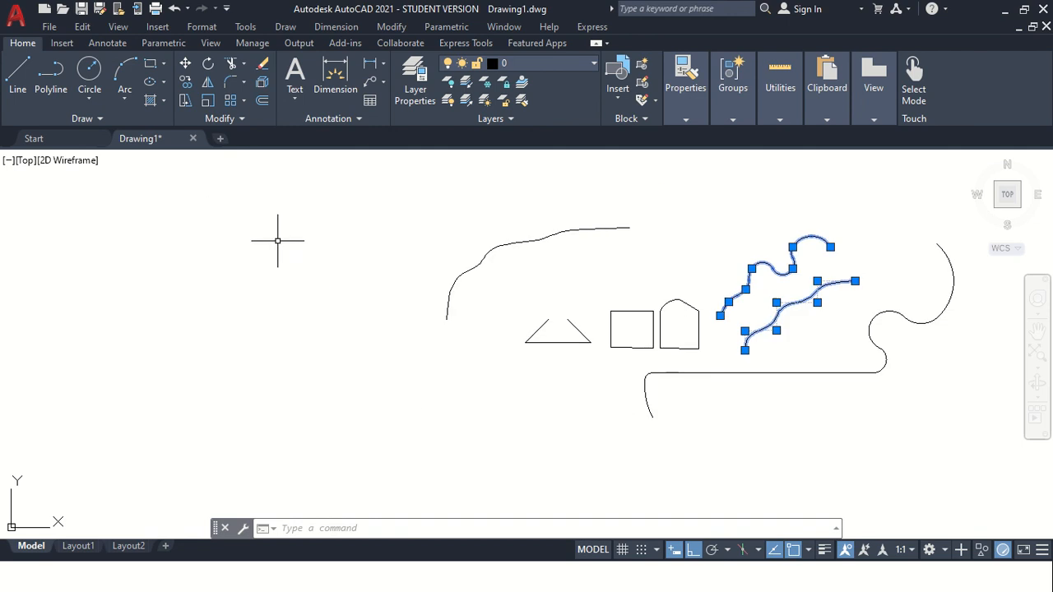
# Draw a Center, Radius circle with radius 50 to the left of the existing drawing.
pyautogui.click(89, 99)
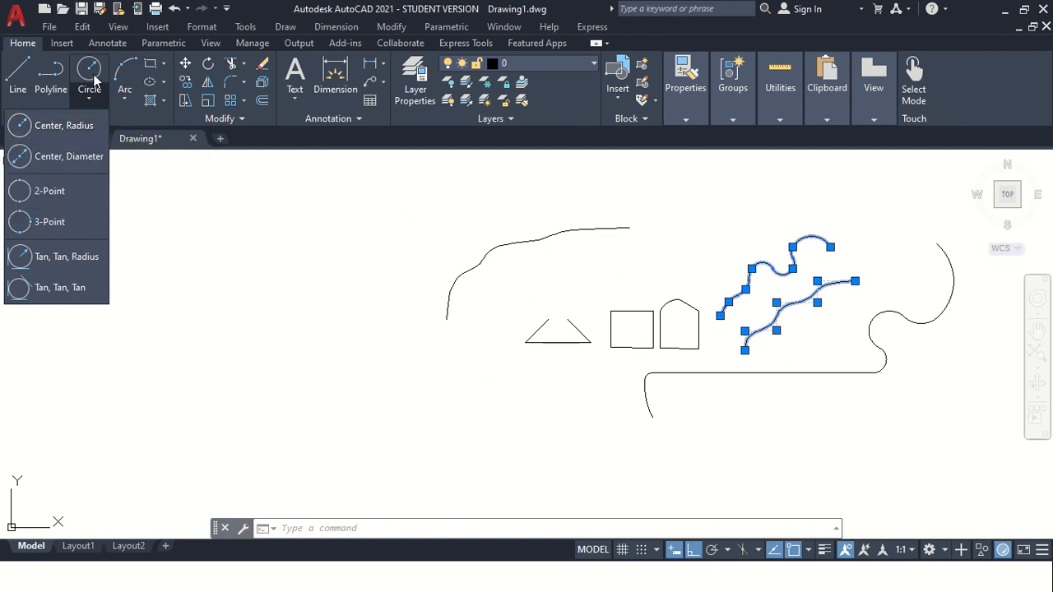
pyautogui.press('Escape')
pyautogui.press('Escape')
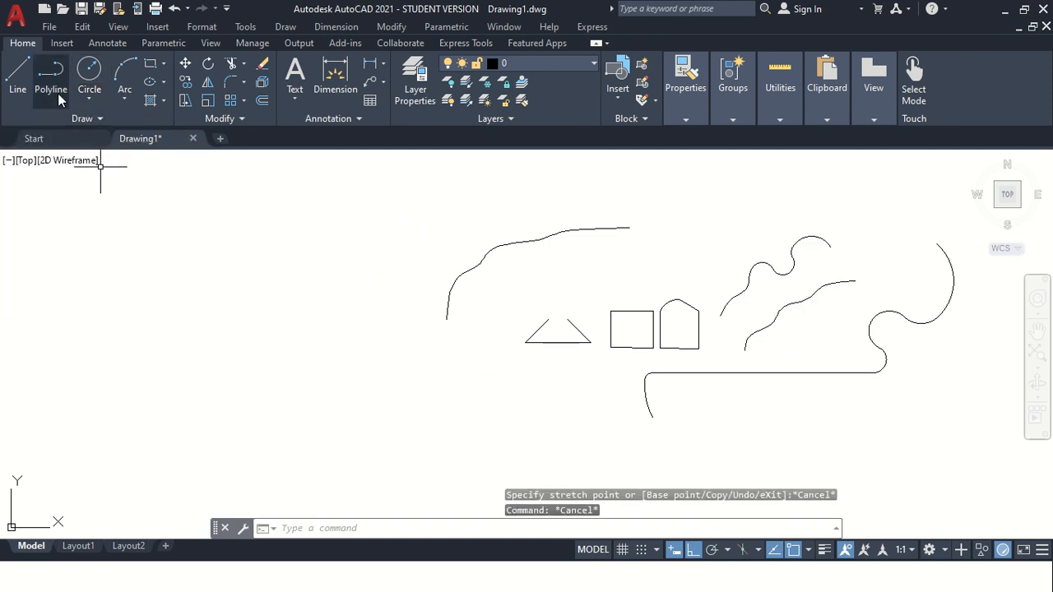
pyautogui.click(89, 98)
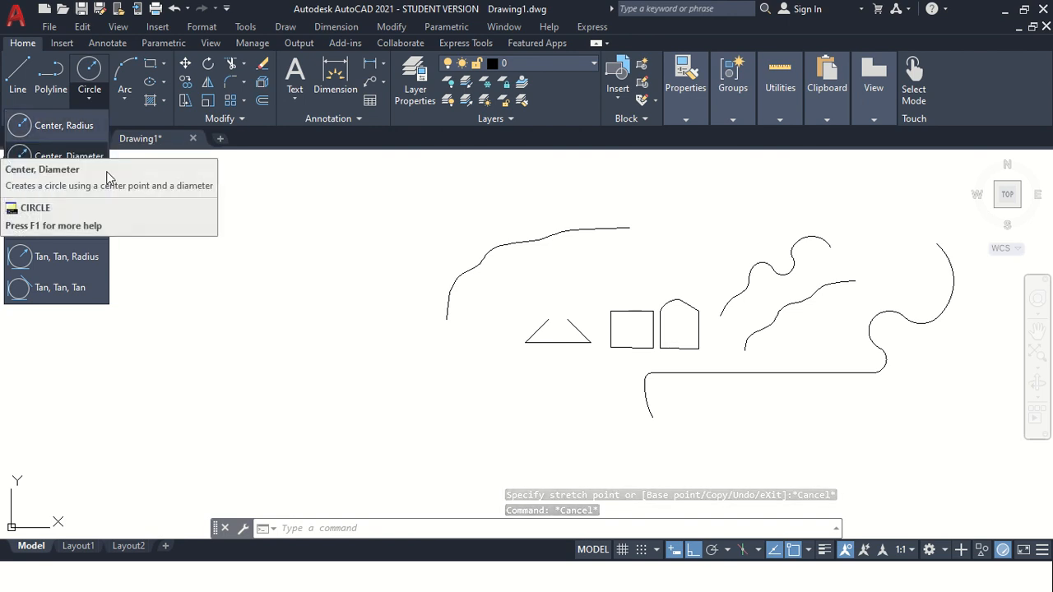
pyautogui.press('Escape')
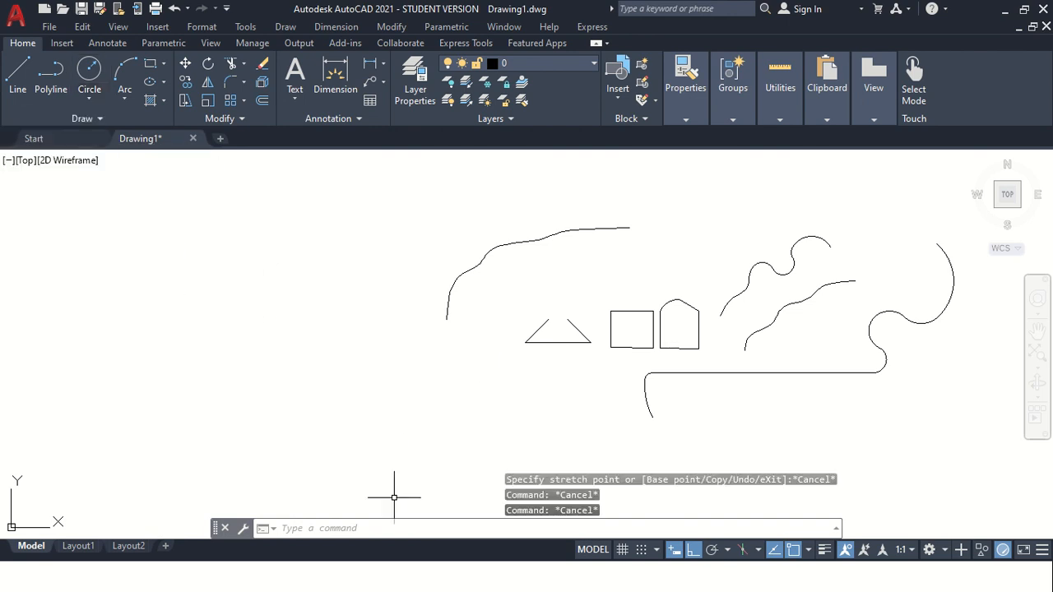
pyautogui.press('Return')
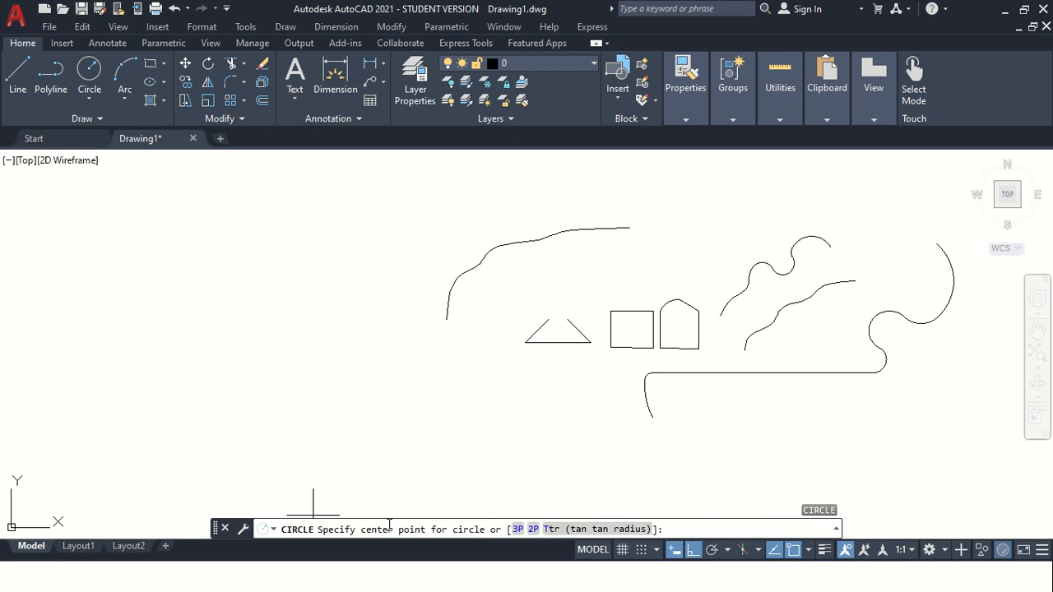
pyautogui.click(279, 330)
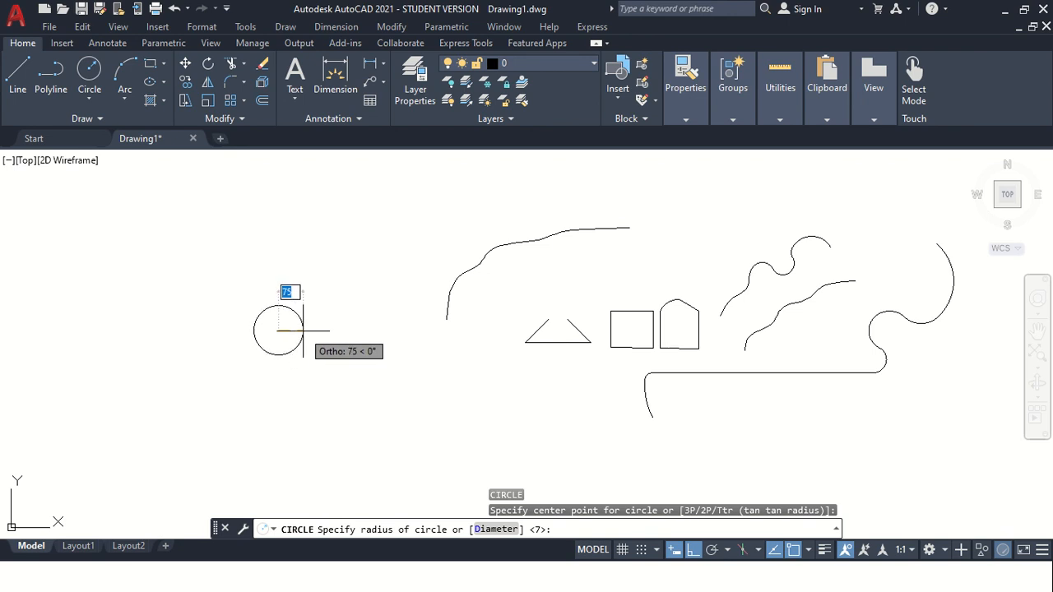
pyautogui.write('50')
pyautogui.press('Return')
# Draw a second circle to the right of the first using the Diameter option with diameter 50.
pyautogui.scroll(2, 285, 342)
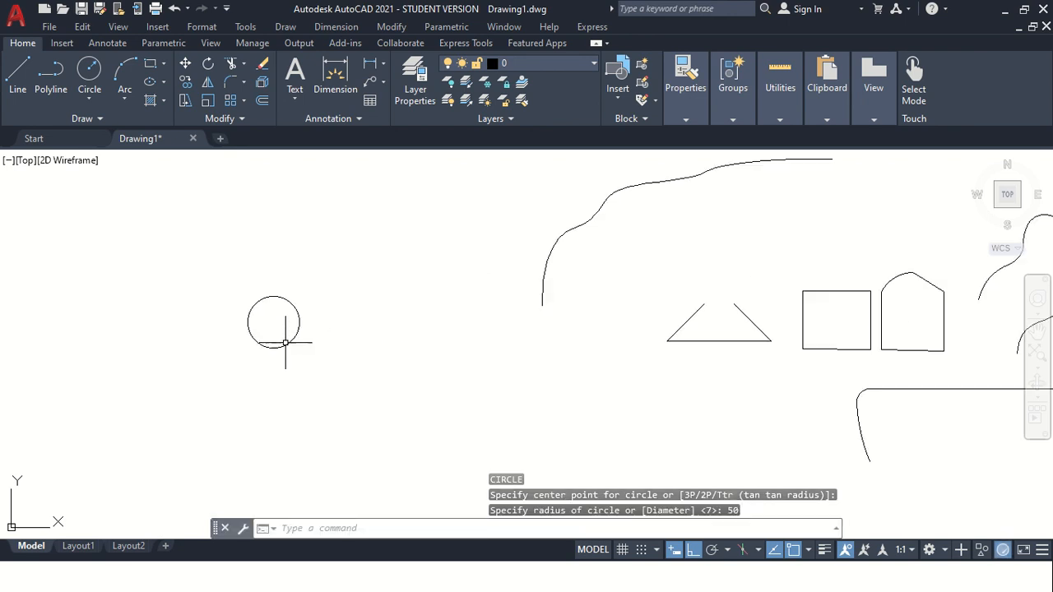
pyautogui.scroll(2, 234, 289)
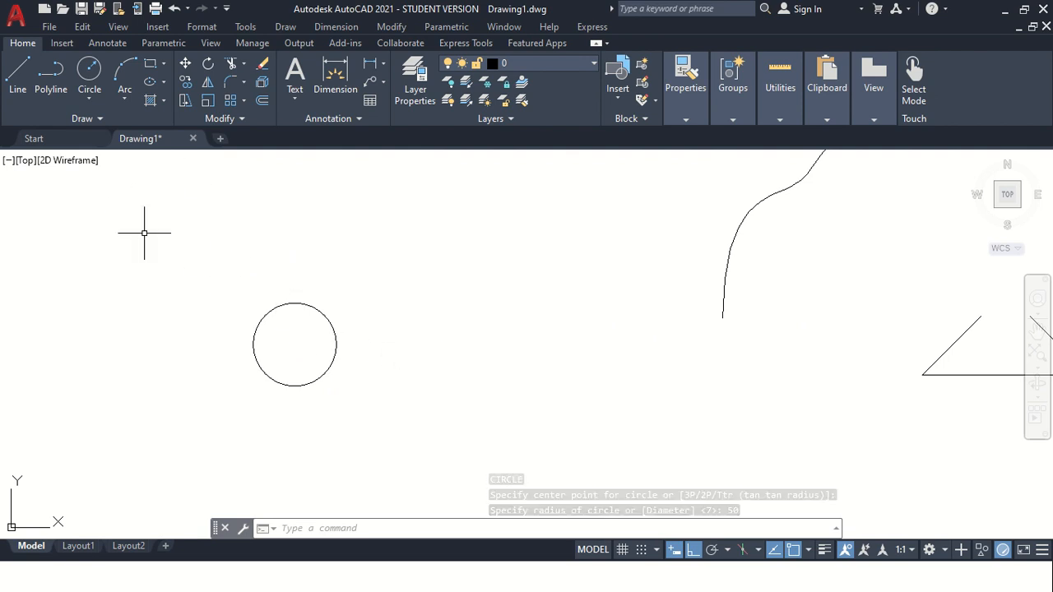
pyautogui.press('Return')
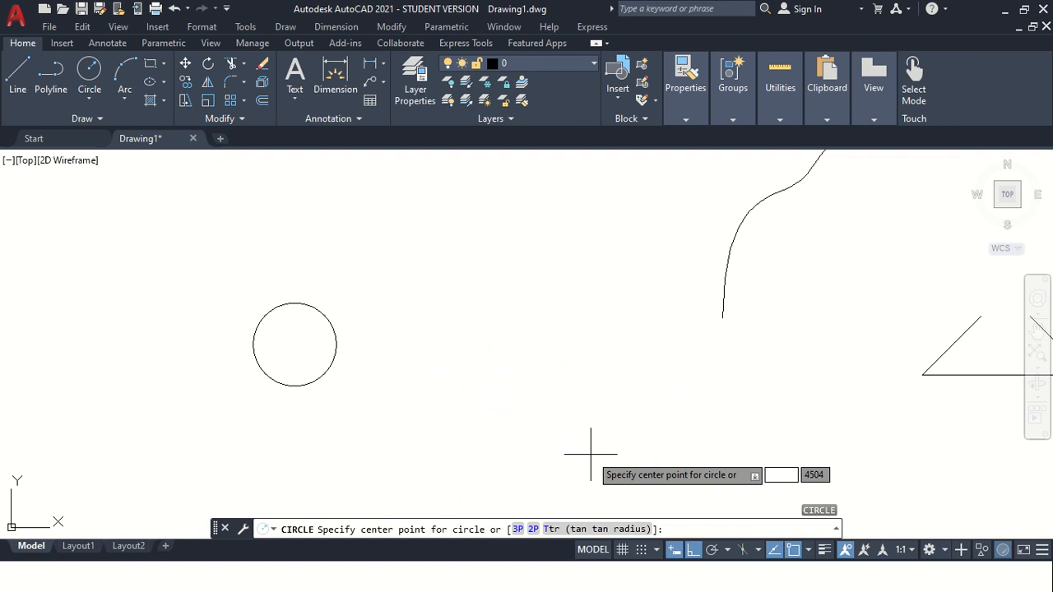
pyautogui.click(469, 343)
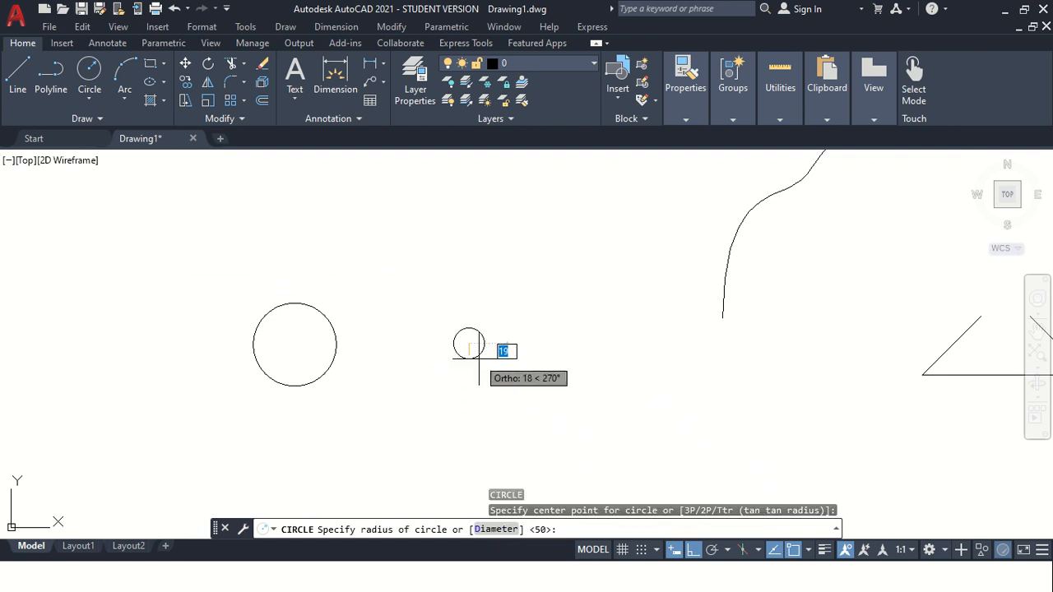
pyautogui.click(485, 531)
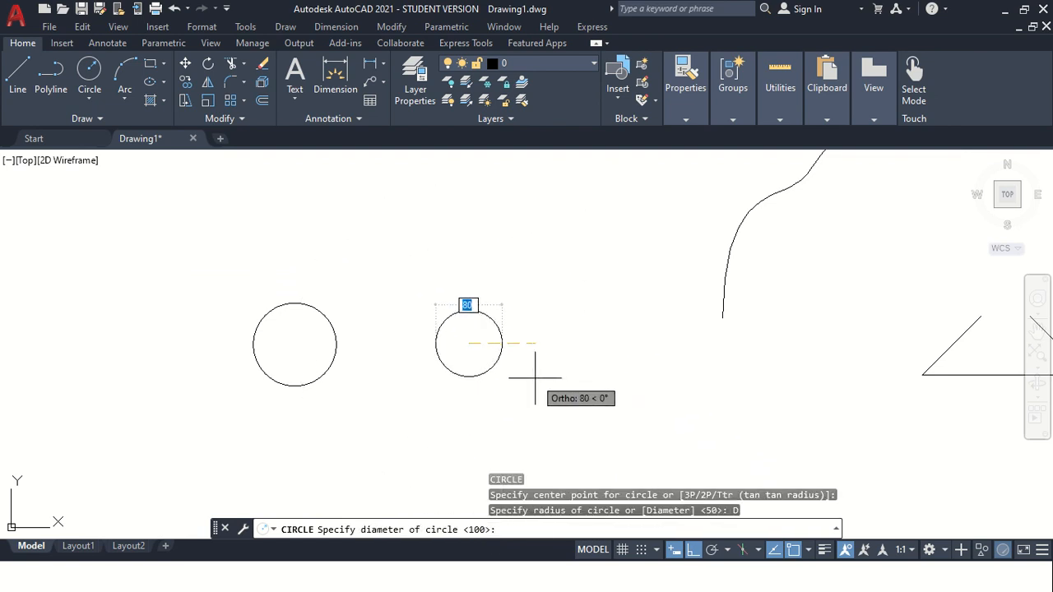
pyautogui.write('50')
pyautogui.press('Return')
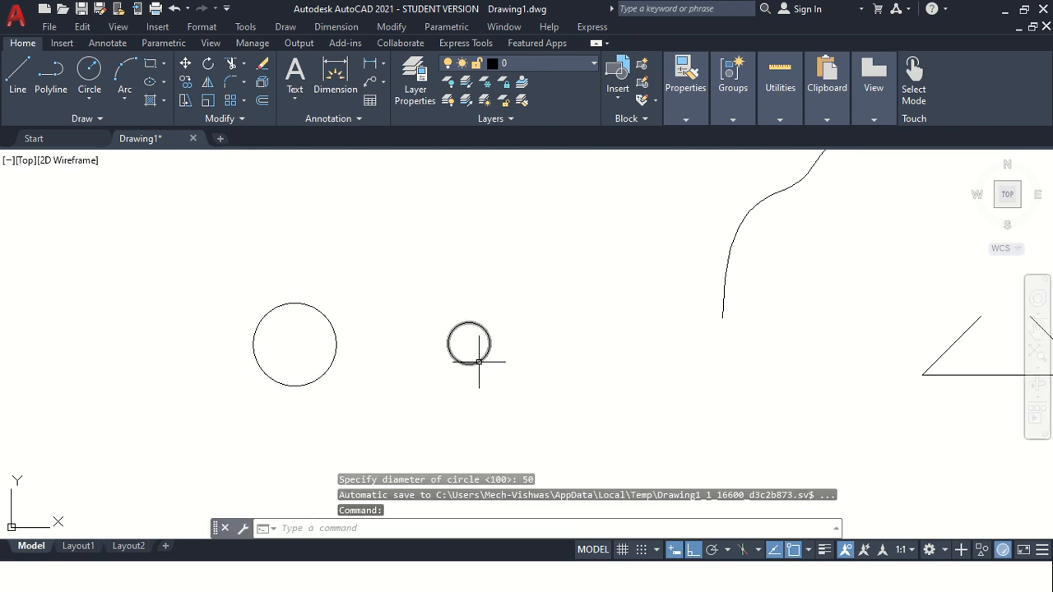
# Draw two short horizontal lines above the circles, leaving a gap between them.
pyautogui.click(91, 96)
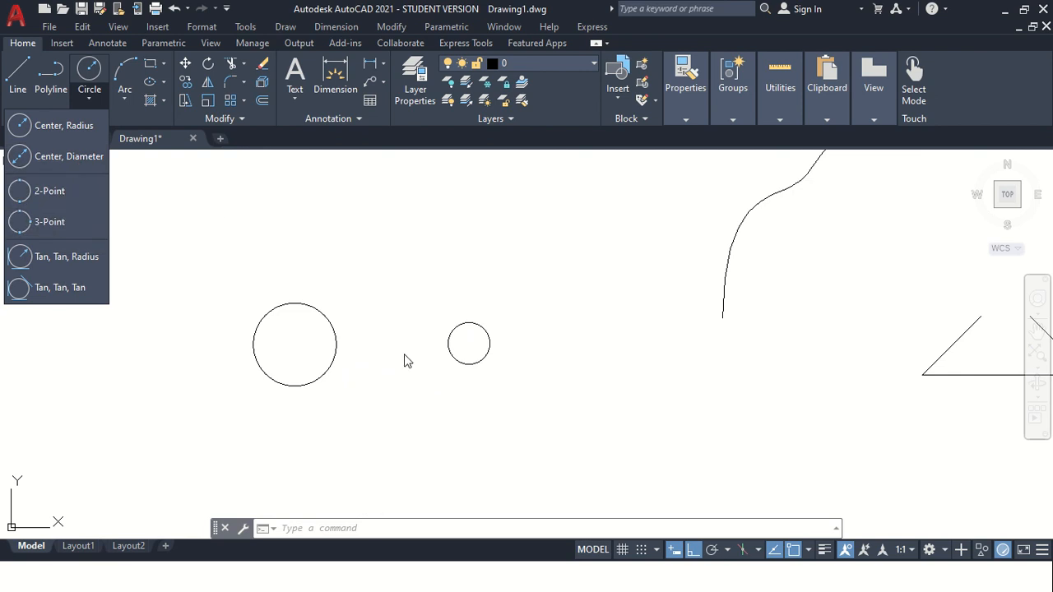
pyautogui.press('Return')
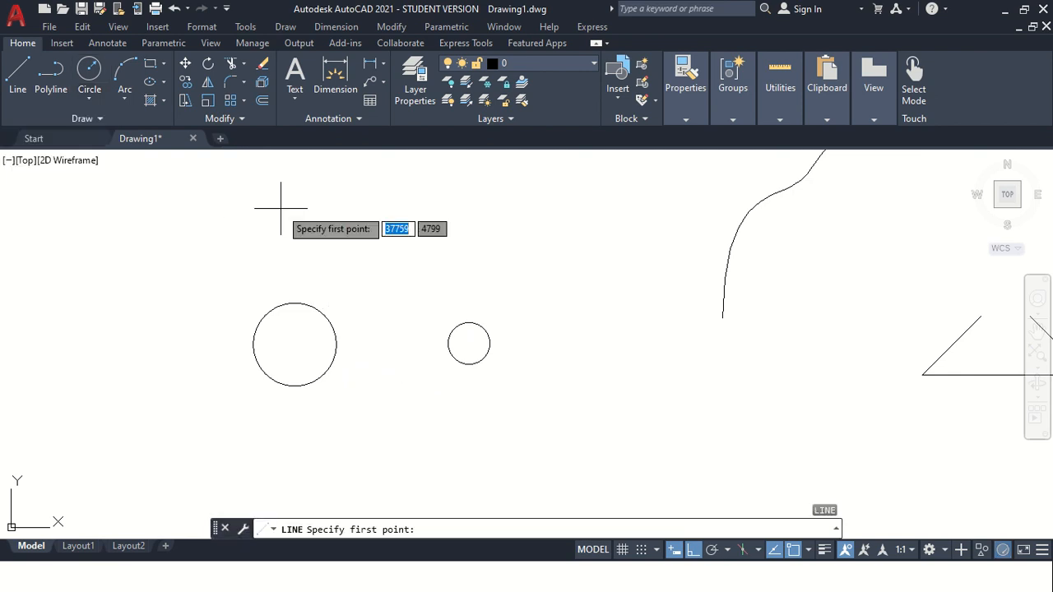
pyautogui.click(282, 208)
pyautogui.click(342, 208)
pyautogui.press('Escape')
pyautogui.press('Return')
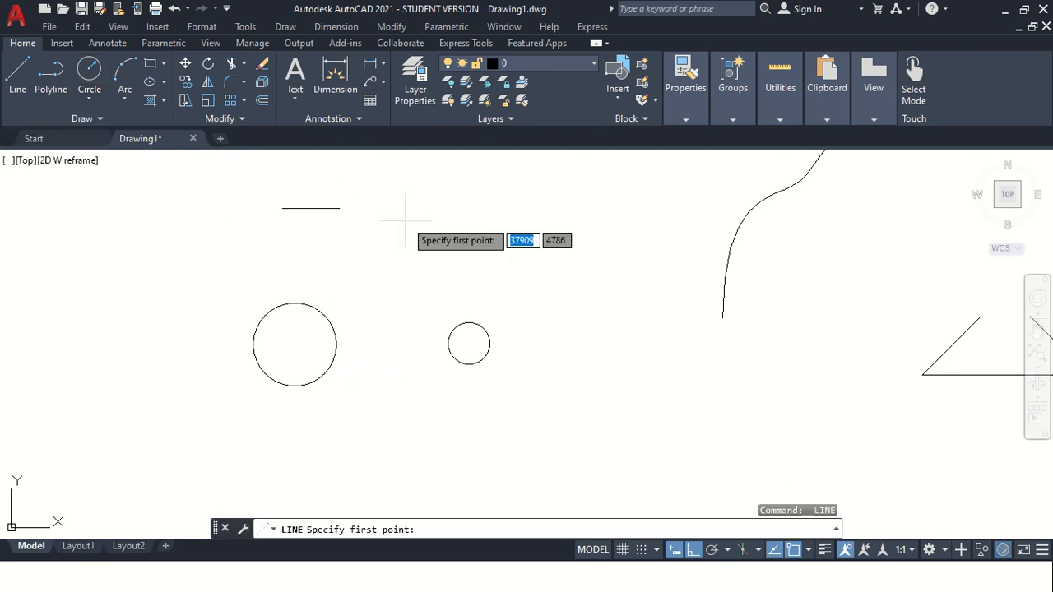
pyautogui.click(409, 212)
pyautogui.click(485, 211)
pyautogui.press('Escape')
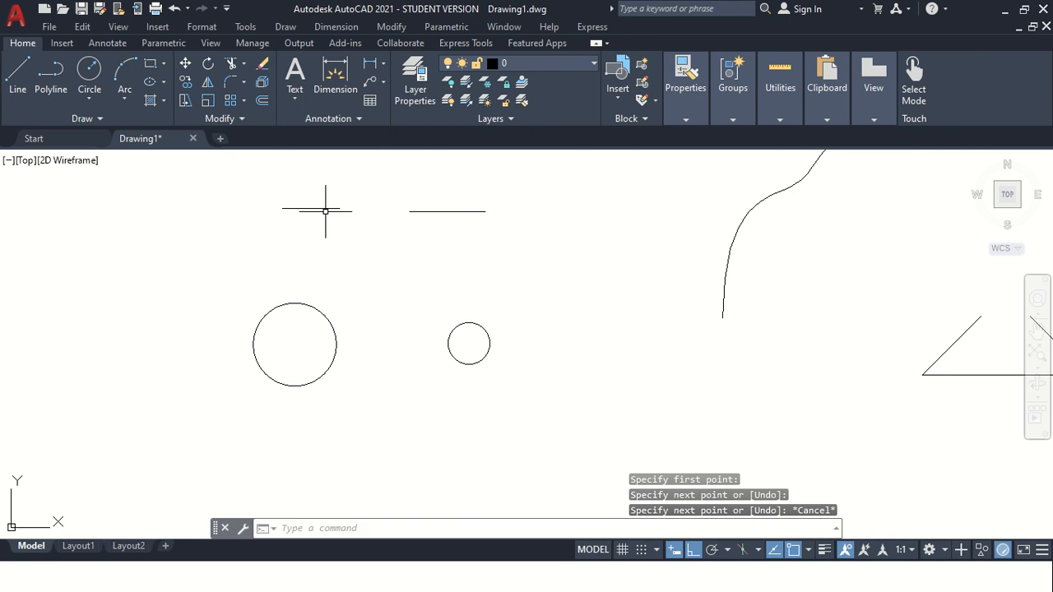
# Draw a 2-Point circle between the inner endpoints of the two horizontal lines.
pyautogui.scroll(2, 365, 198)
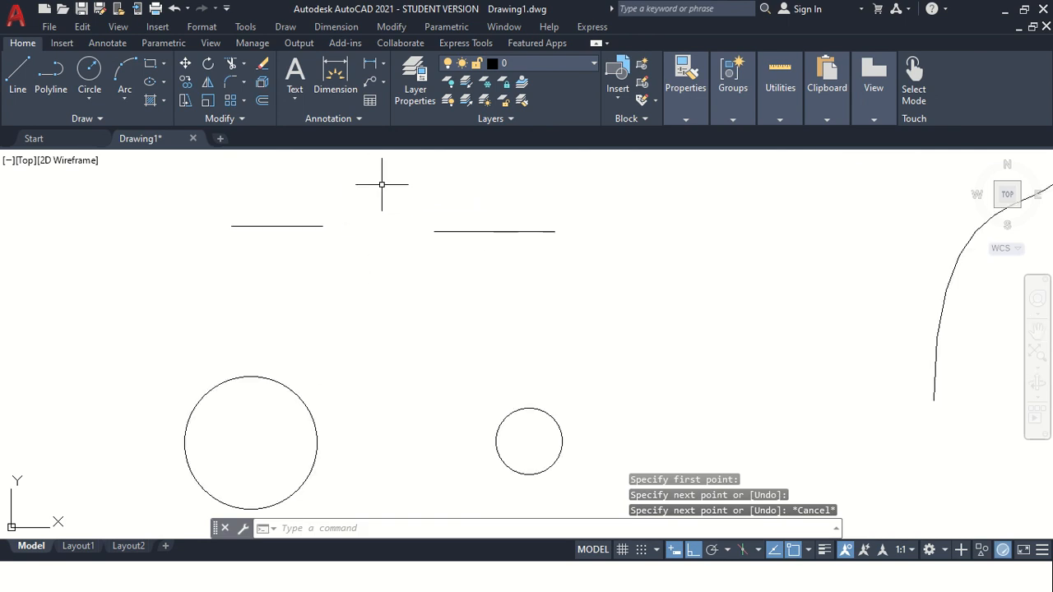
pyautogui.click(92, 100)
pyautogui.click(76, 192)
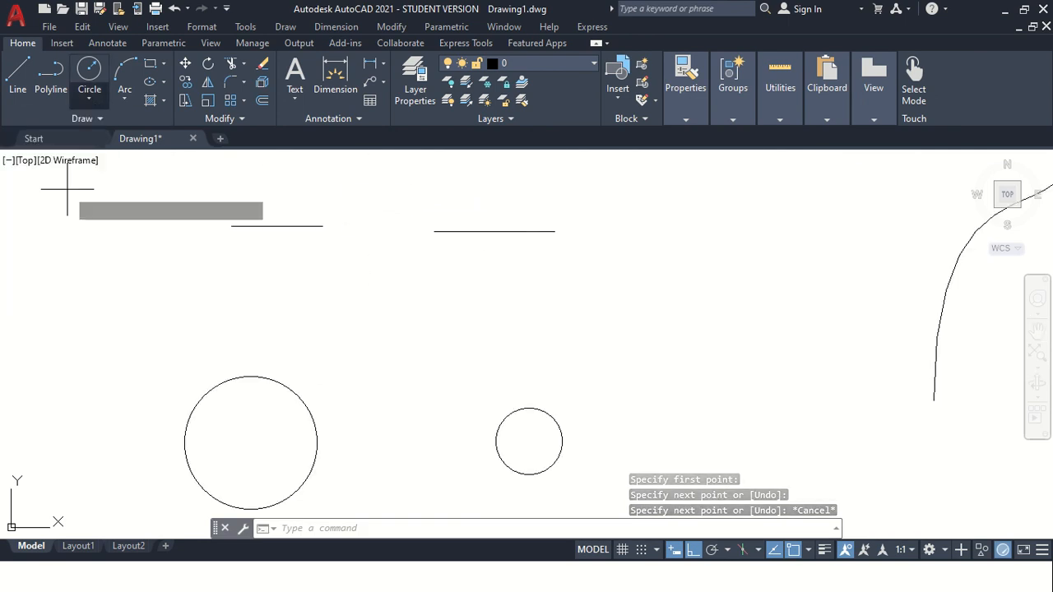
pyautogui.click(323, 225)
pyautogui.click(434, 231)
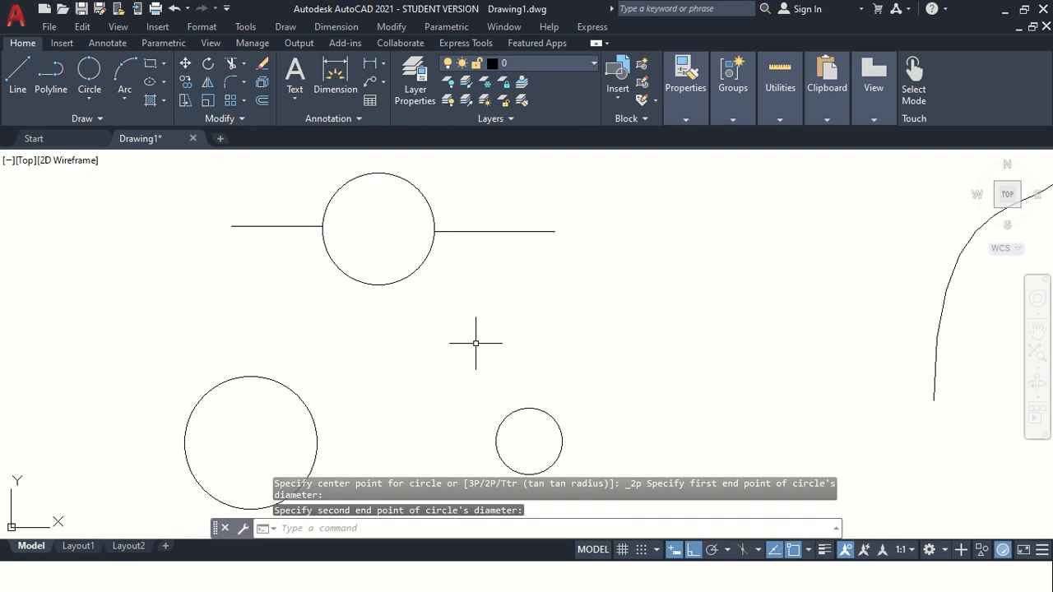
pyautogui.press('Escape')
# Select and erase the 2-Point circle between the horizontal lines.
pyautogui.scroll(-1, 493, 259)
pyautogui.scroll(1, 507, 214)
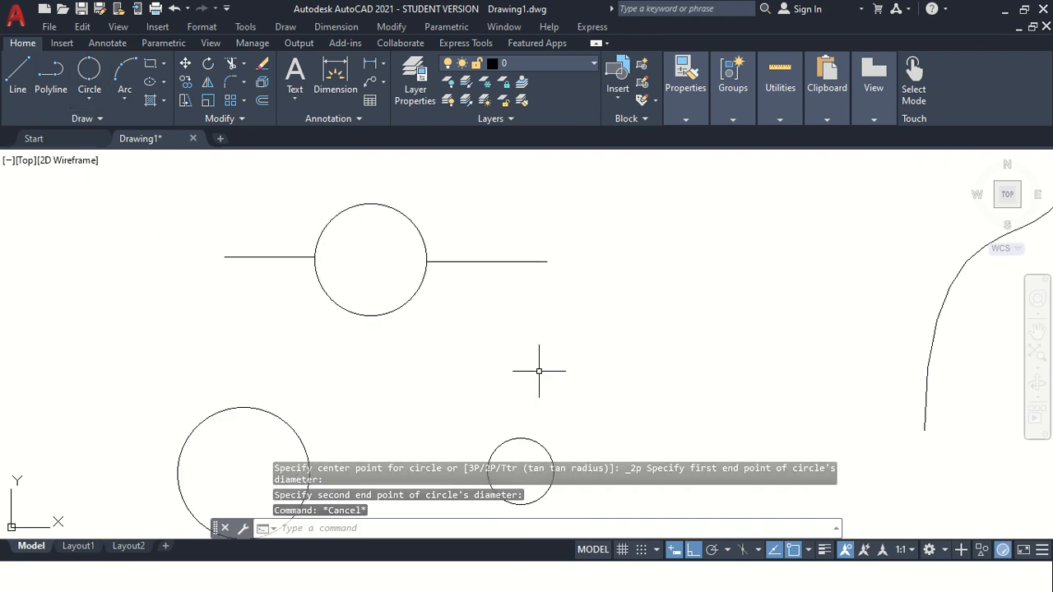
pyautogui.write('l')
pyautogui.press('Escape')
pyautogui.press('Escape')
pyautogui.click(398, 332)
pyautogui.click(363, 291)
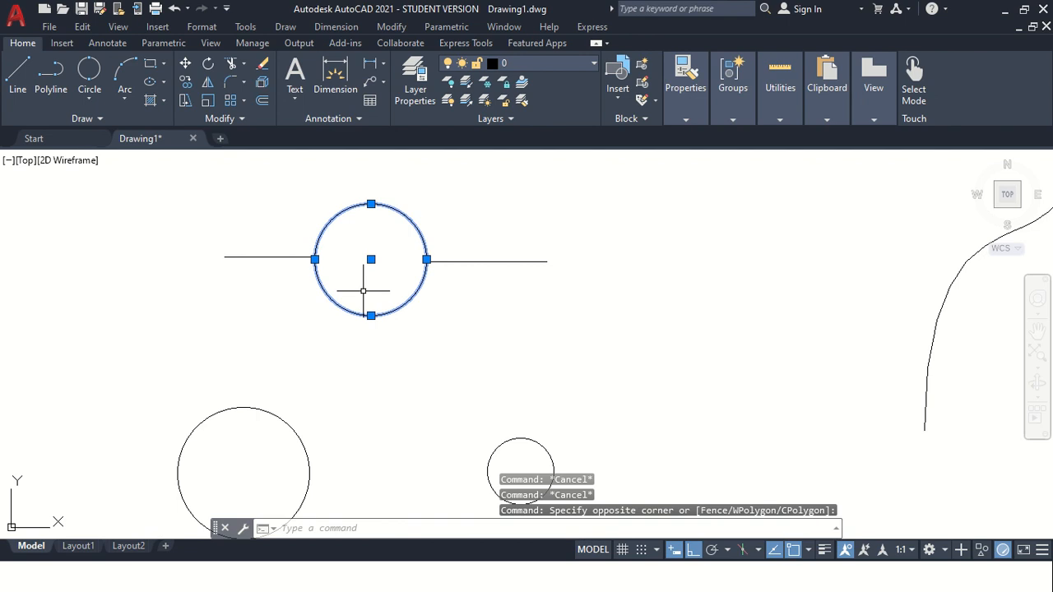
pyautogui.press('Delete')
# Draw a short vertical line above the gap between the two horizontal lines.
pyautogui.write('l')
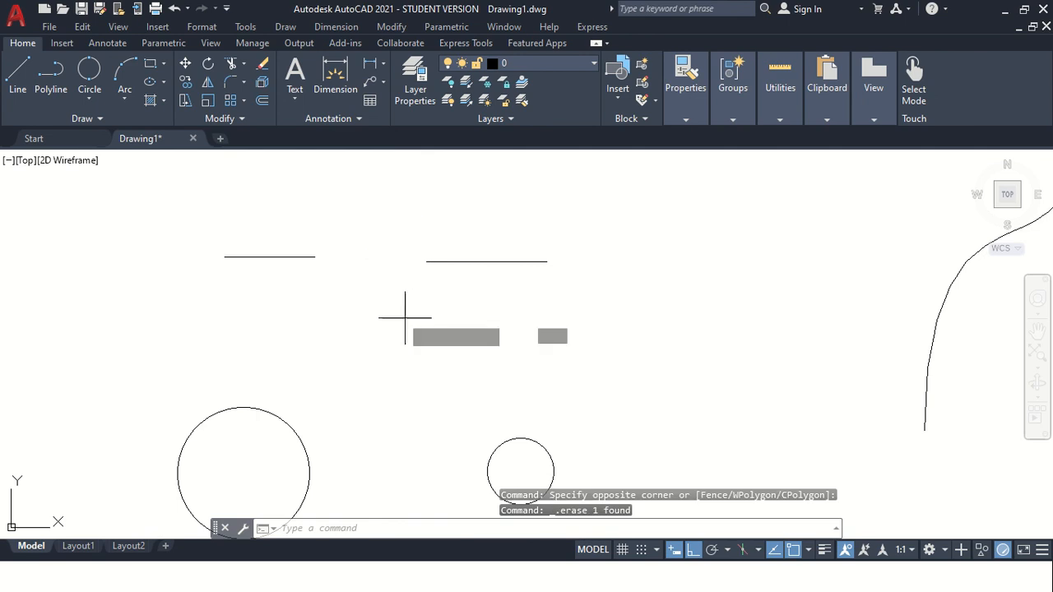
pyautogui.press('Return')
pyautogui.click(374, 163)
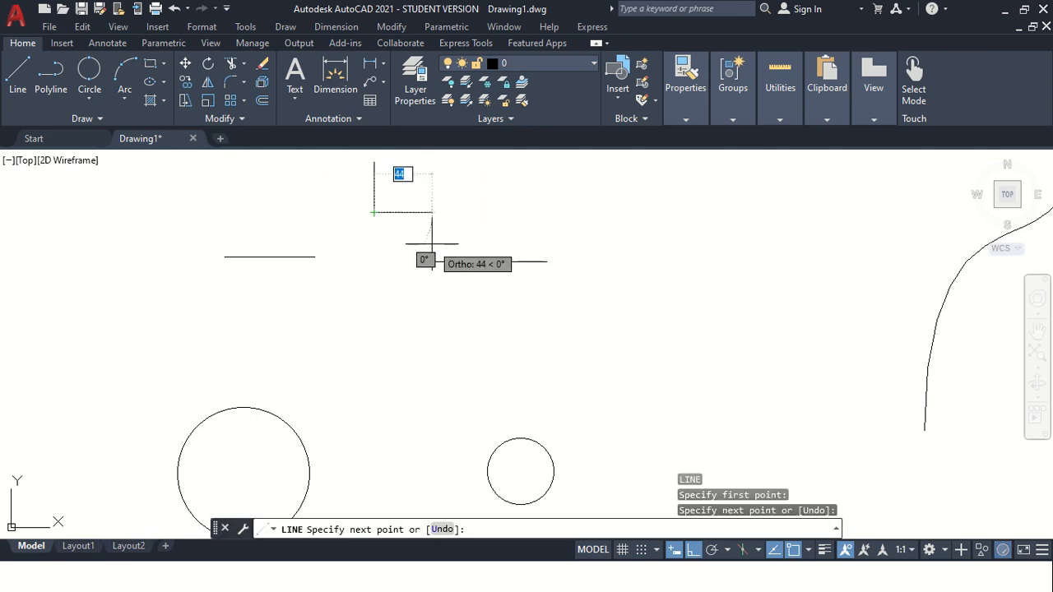
pyautogui.press('Escape')
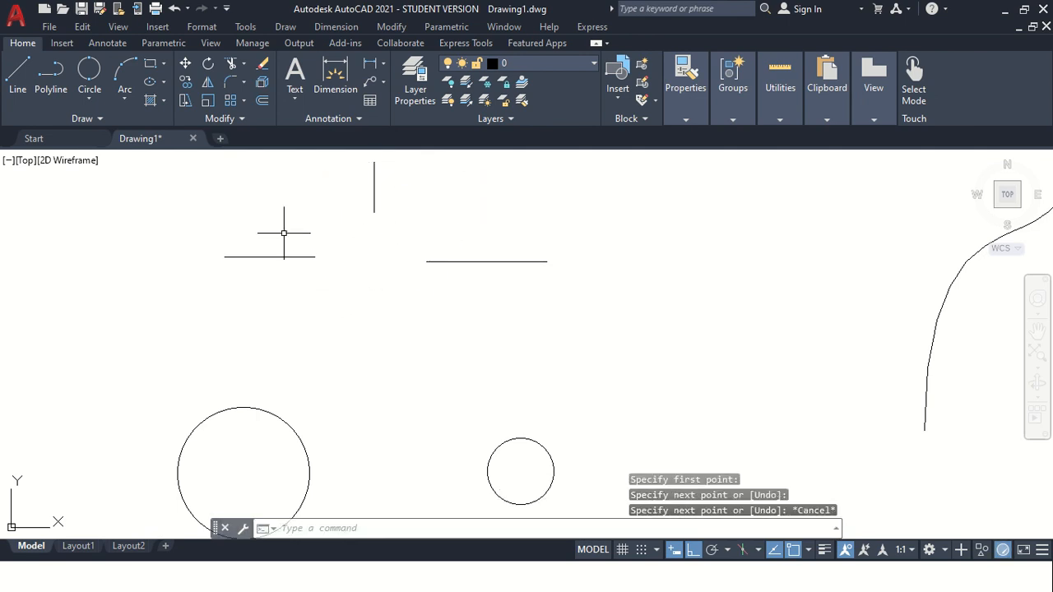
# Draw a 3-Point circle through the inner endpoints of the two horizontal lines and the bottom end of the vertical line.
pyautogui.click(94, 100)
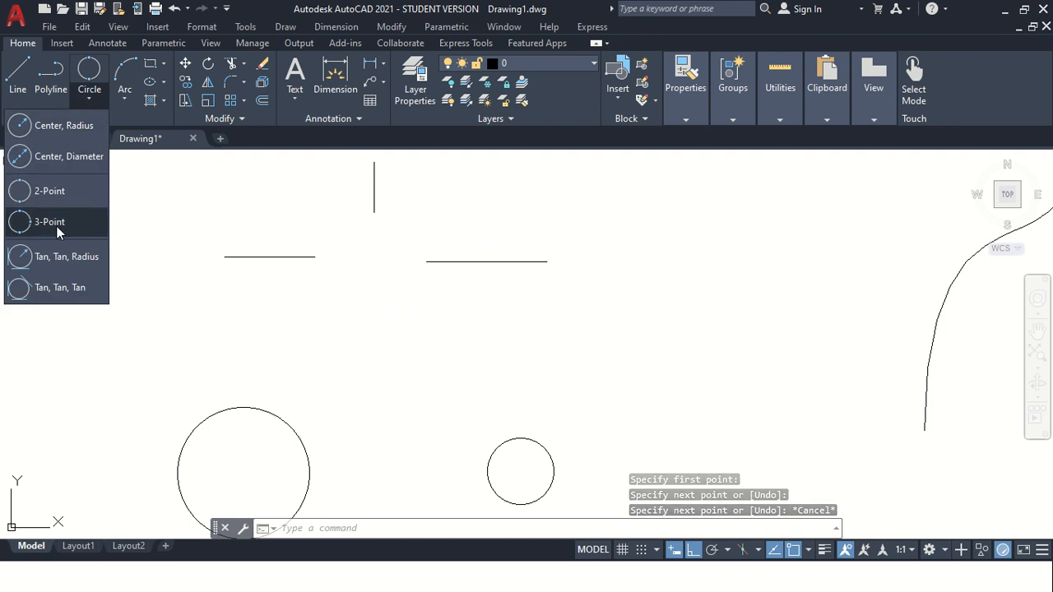
pyautogui.click(56, 225)
pyautogui.click(315, 256)
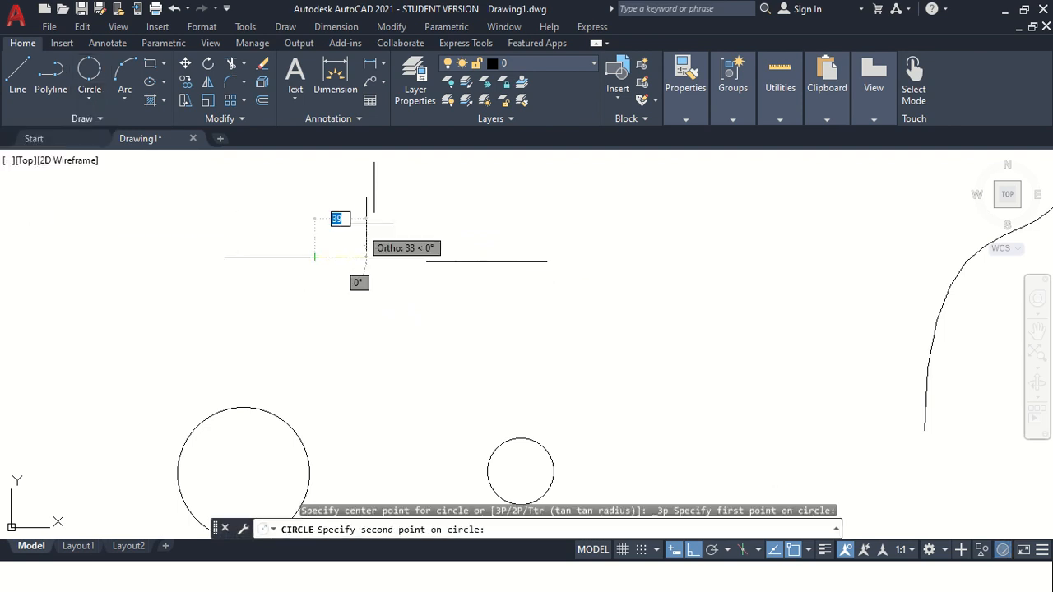
pyautogui.click(375, 212)
pyautogui.click(426, 262)
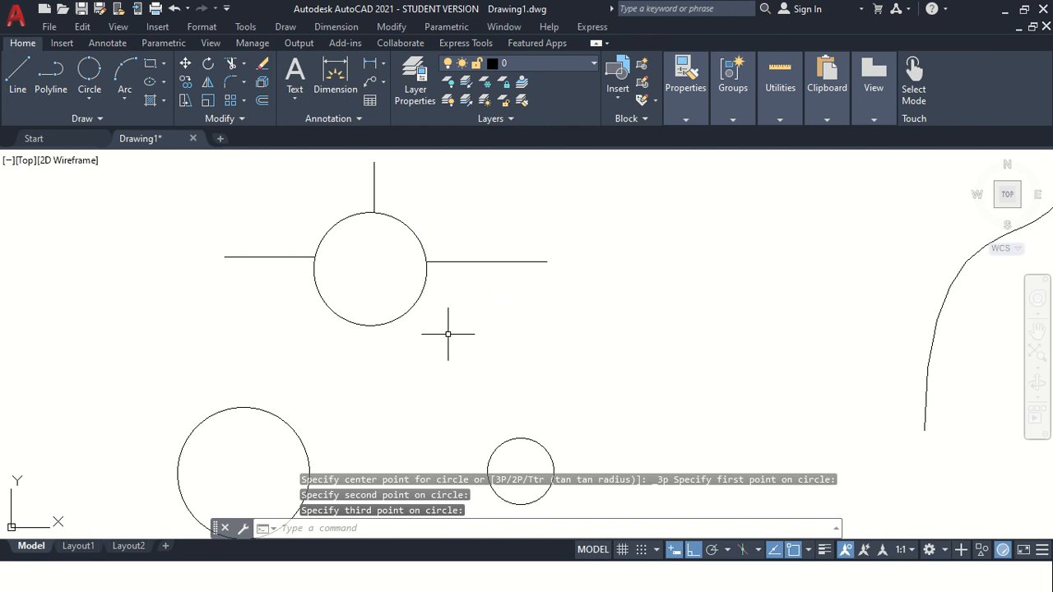
# Erase the 3-Point circle and undo the erasure.
pyautogui.click(425, 346)
pyautogui.click(383, 299)
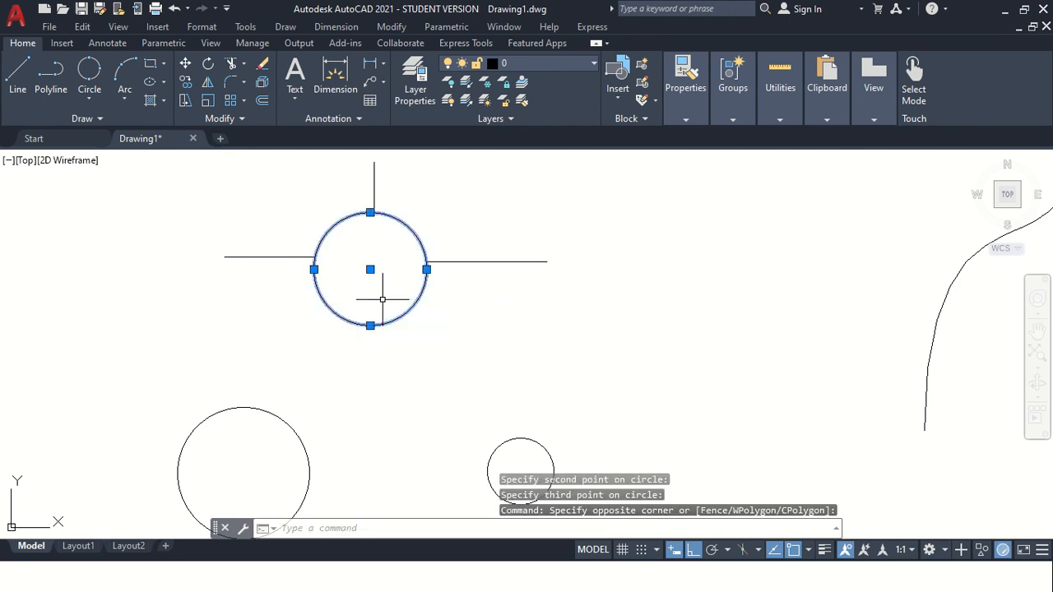
pyautogui.press('Delete')
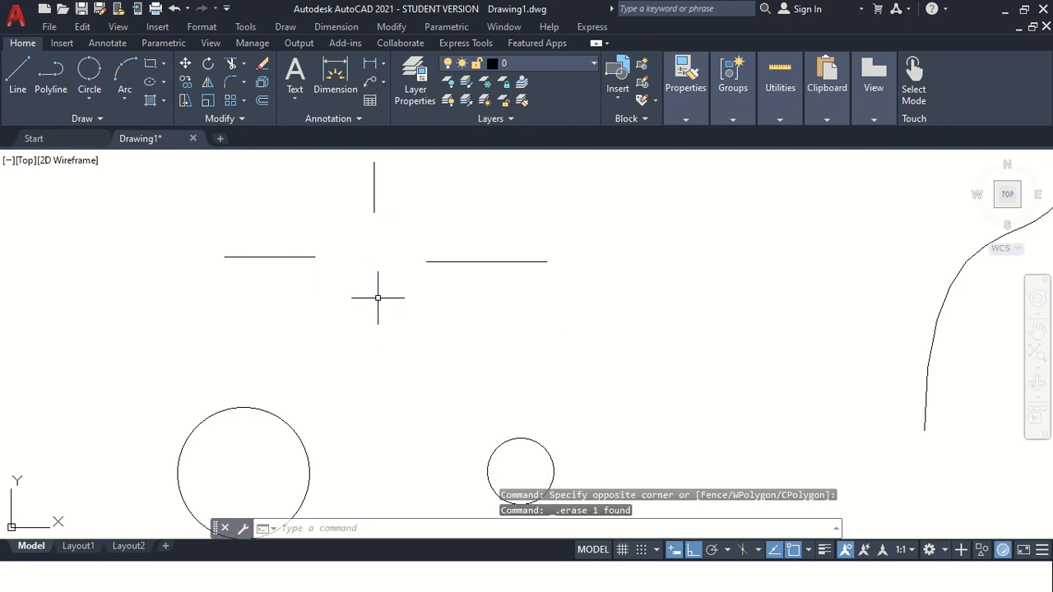
pyautogui.hotkey('ctrl', 'z')
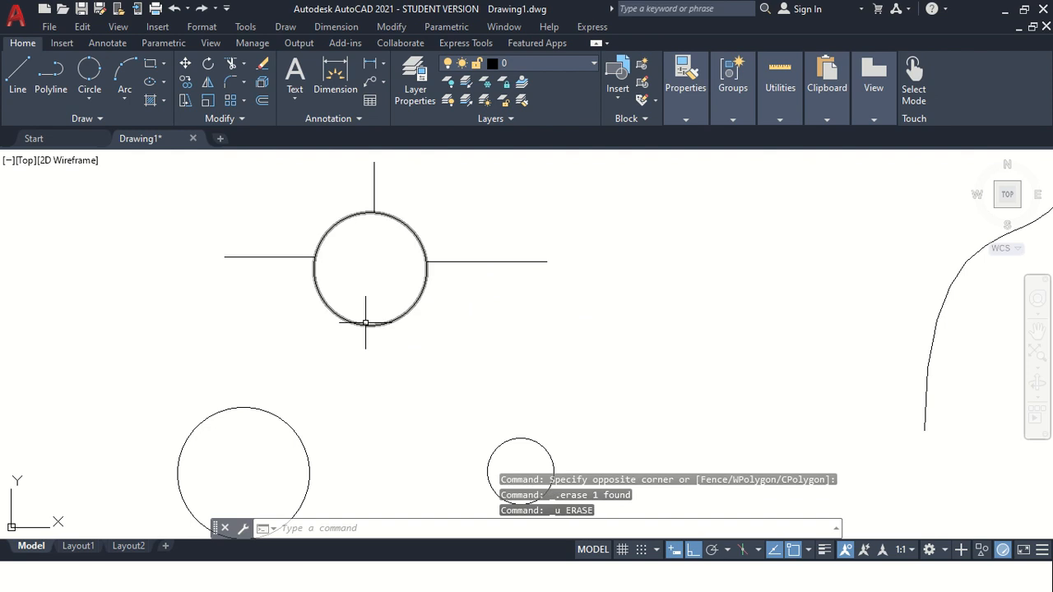
# Window-select the left horizontal line and the circle, and clear the selection.
pyautogui.click(205, 179)
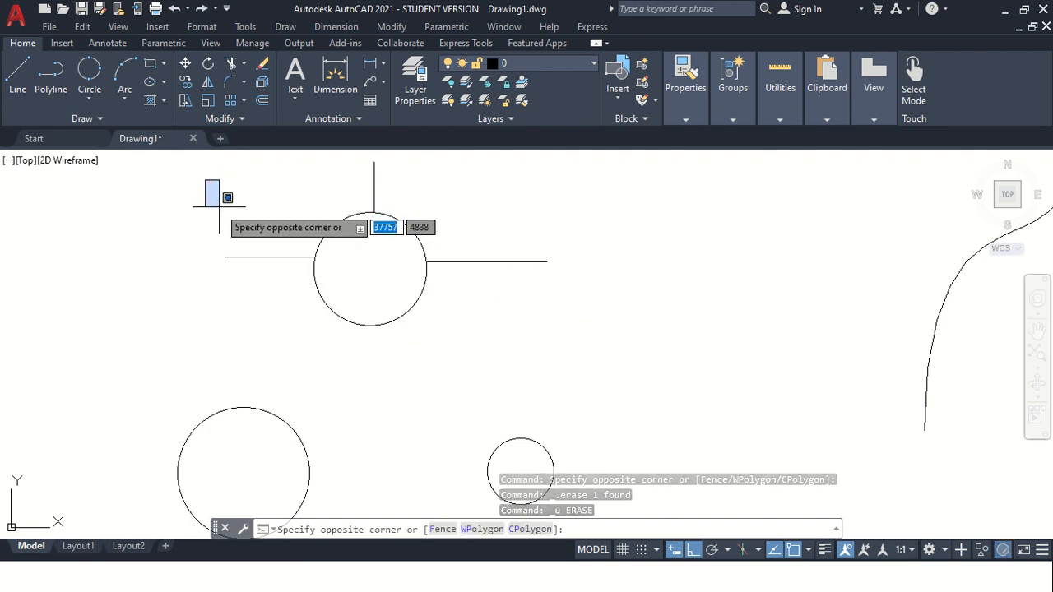
pyautogui.click(471, 376)
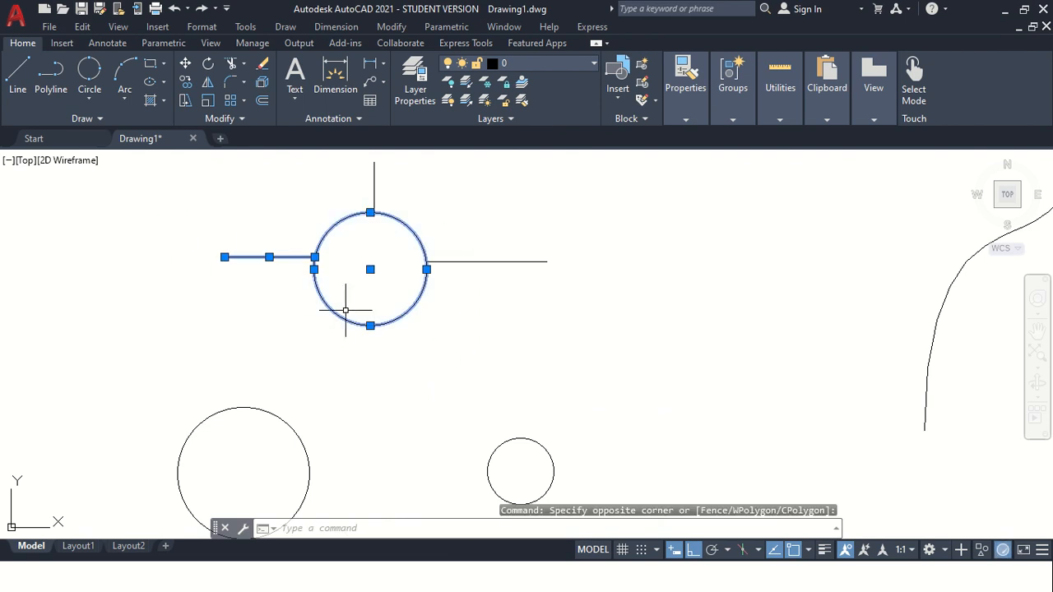
pyautogui.press('Escape')
pyautogui.press('Escape')
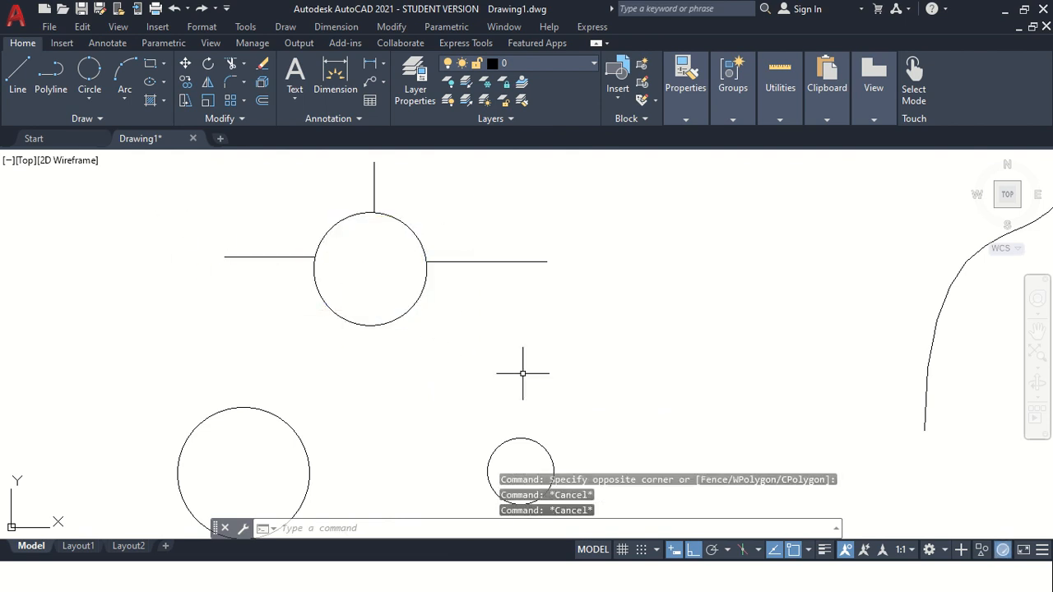
# Crossing-select the circle and all three lines, and clear the selection.
pyautogui.click(516, 373)
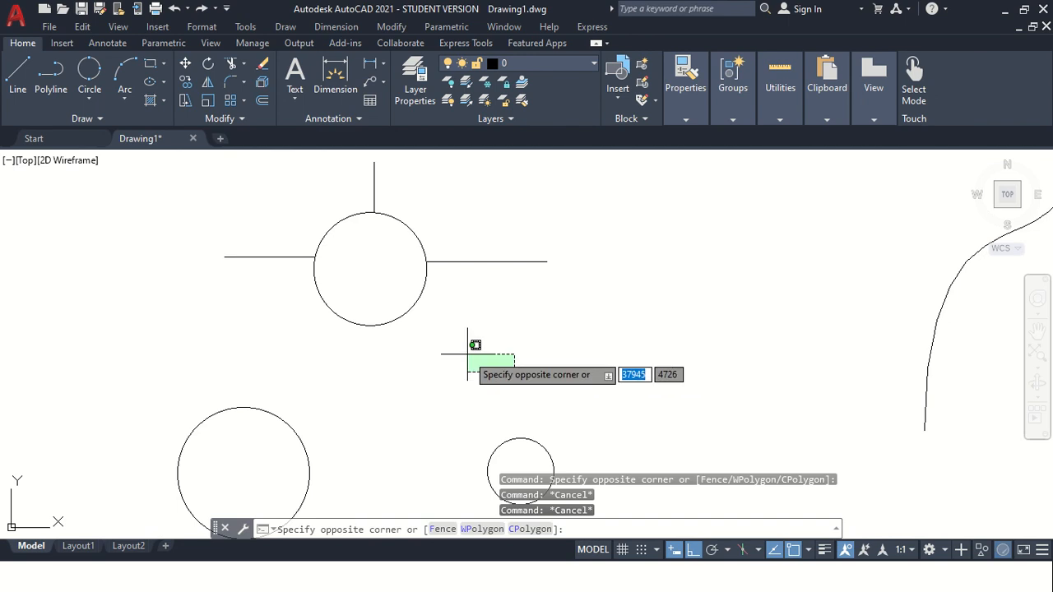
pyautogui.click(254, 198)
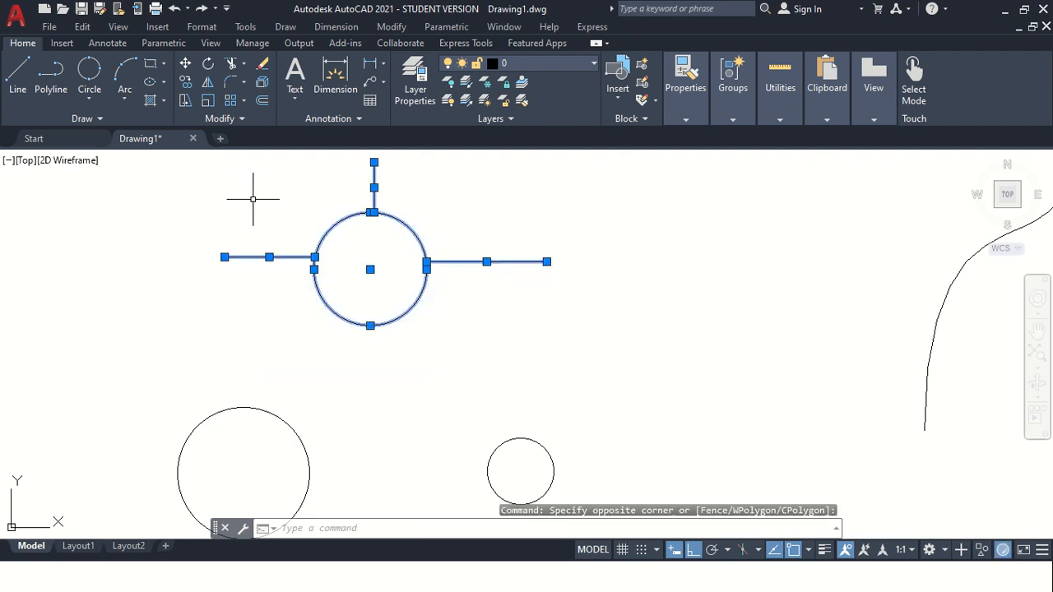
pyautogui.press('Escape')
pyautogui.press('Escape')
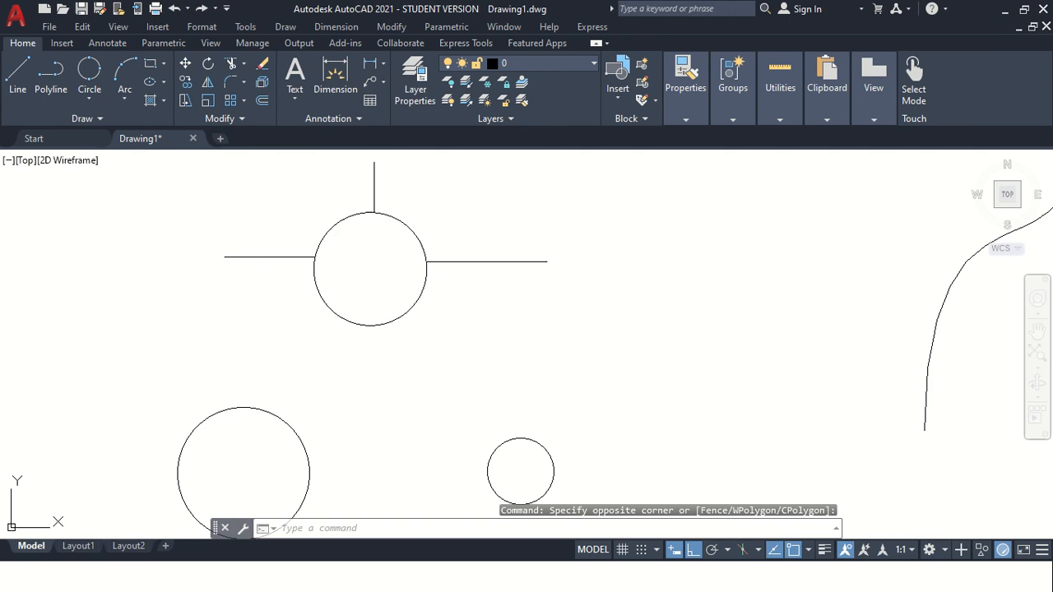
# Select and erase the 3-Point circle.
pyautogui.click(425, 329)
pyautogui.click(325, 404)
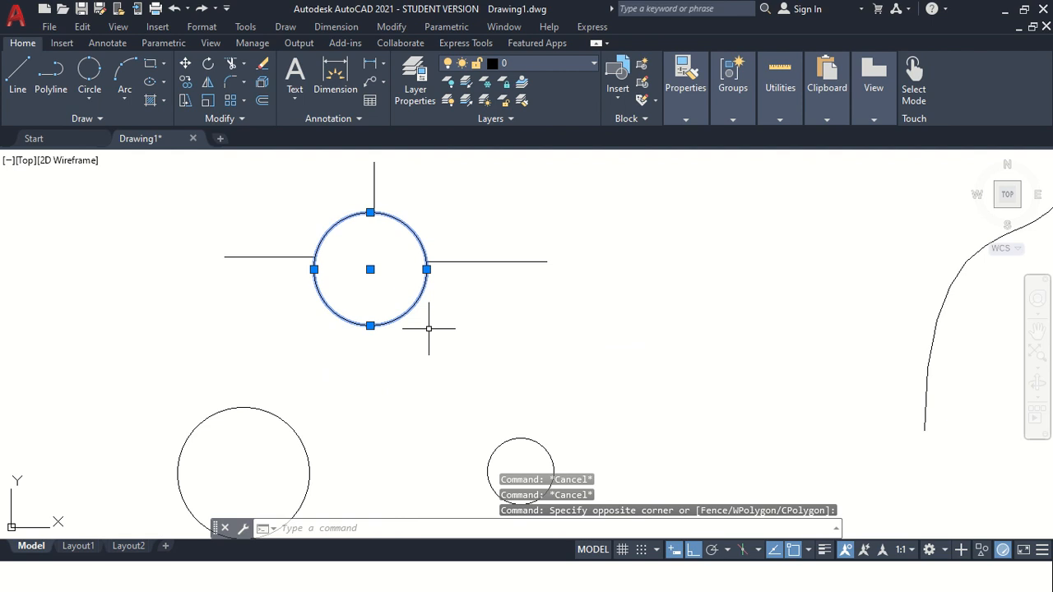
pyautogui.press('Delete')
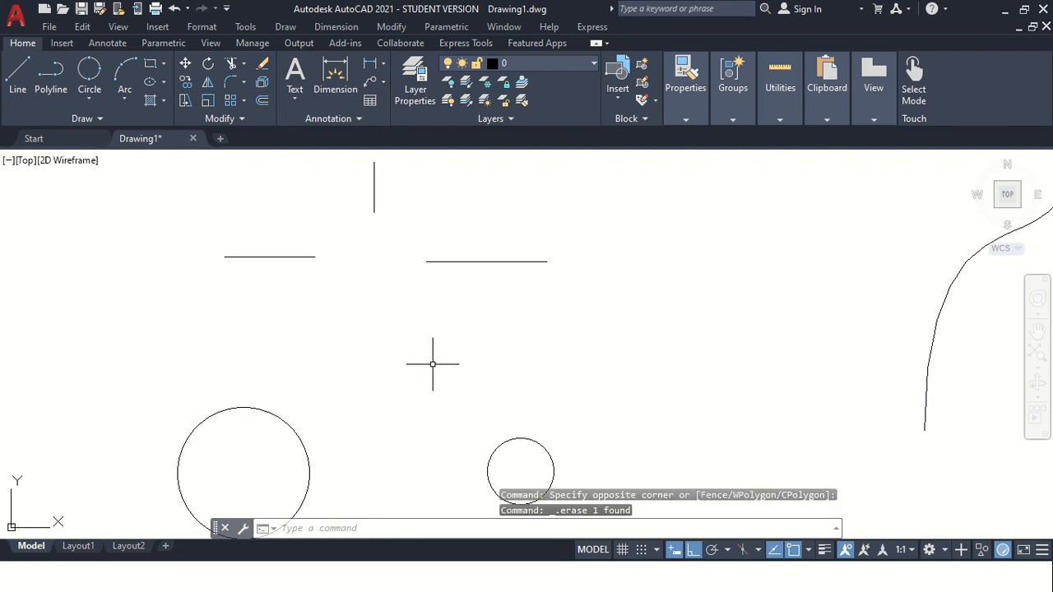
# Draw an L-shaped corner of two lines: a vertical line and a horizontal line from its bottom end.
pyautogui.click(100, 96)
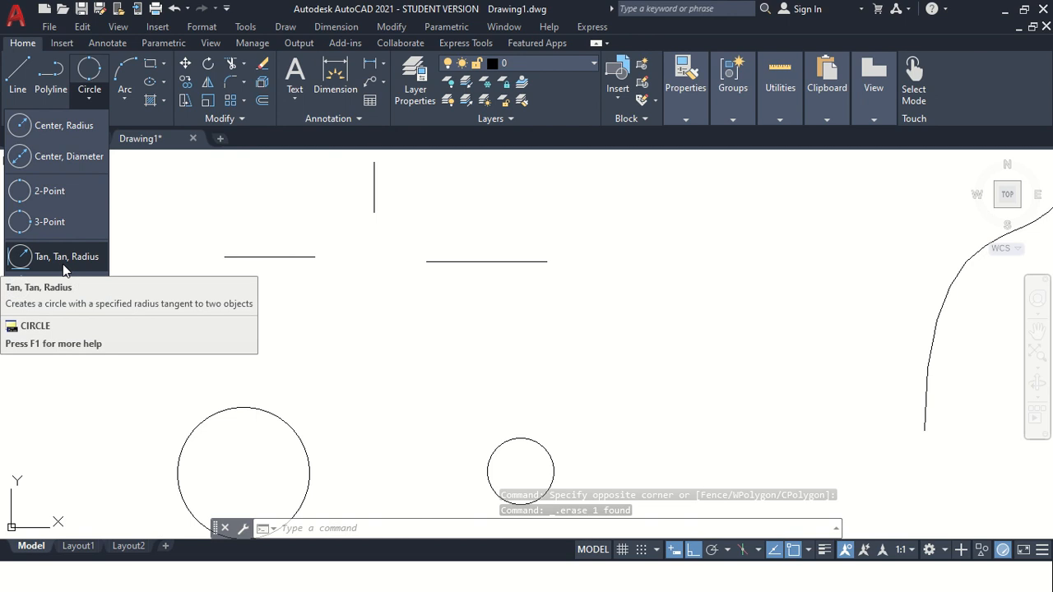
pyautogui.press('Escape')
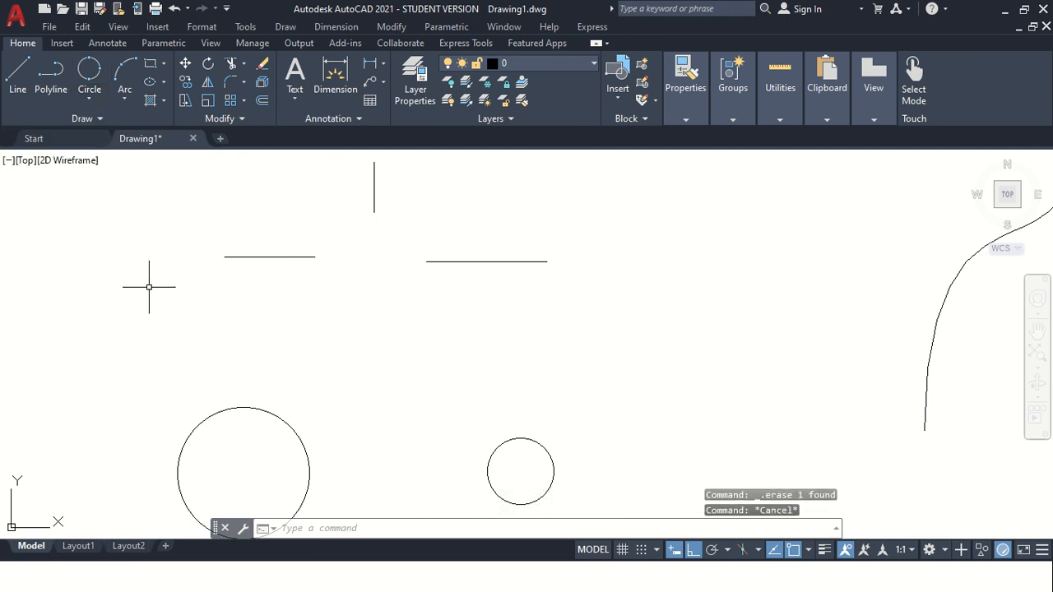
pyautogui.scroll(-2, 206, 306)
pyautogui.scroll(2, 491, 312)
pyautogui.press('l')
pyautogui.press('Return')
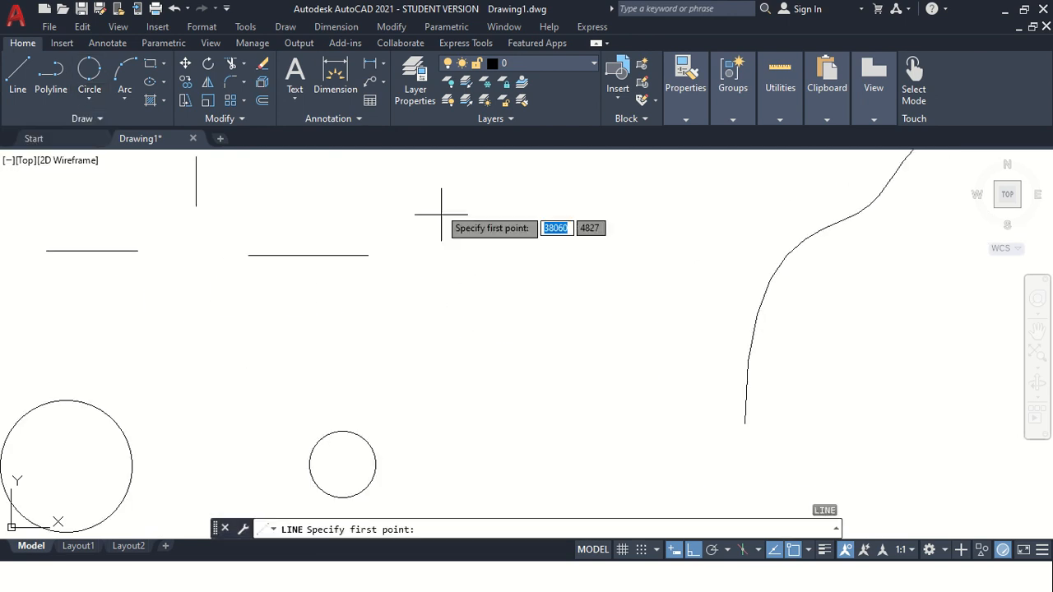
pyautogui.click(436, 186)
pyautogui.click(437, 377)
pyautogui.click(613, 377)
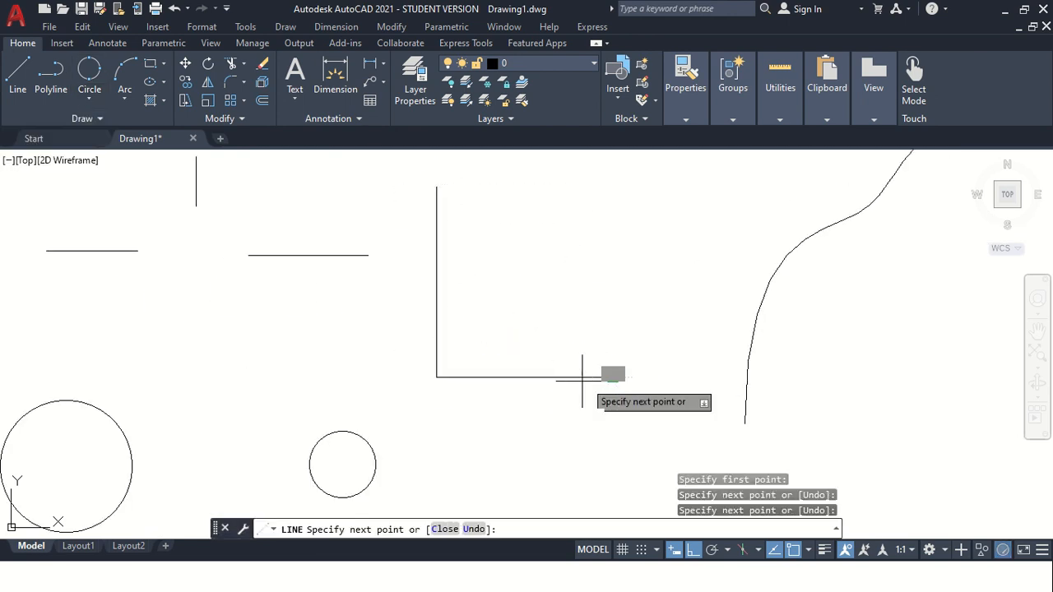
pyautogui.press('Escape')
# Draw a Tan, Tan, Radius circle of radius 50 tangent to the vertical and horizontal lines of the corner.
pyautogui.click(91, 102)
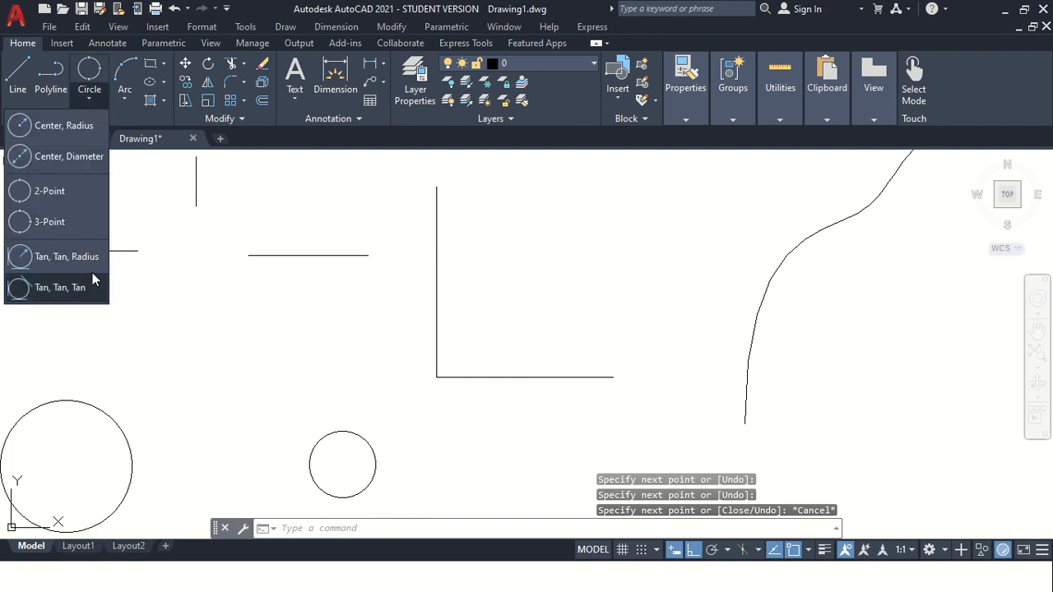
pyautogui.click(55, 256)
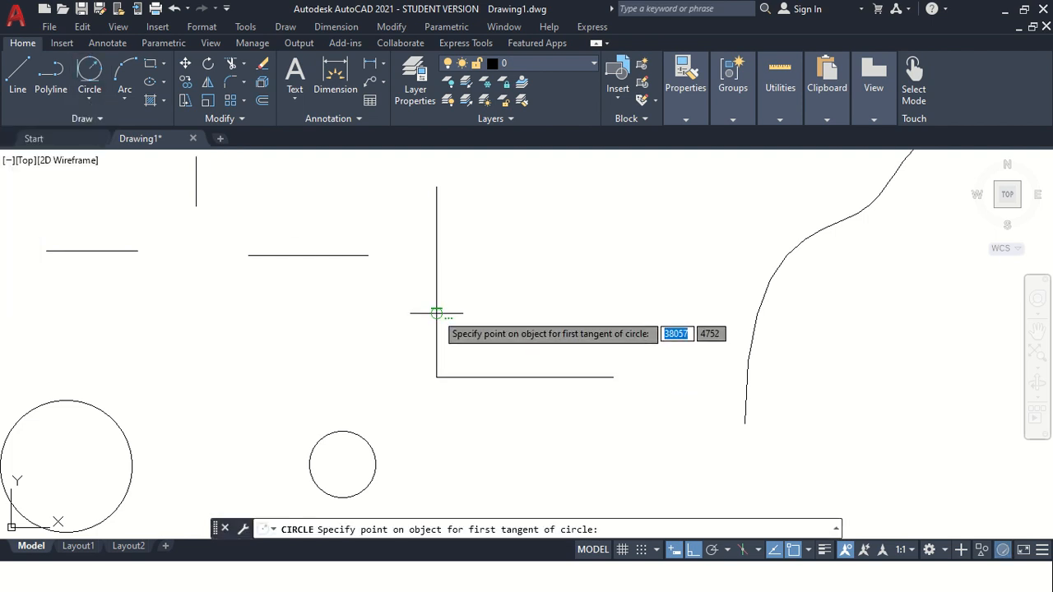
pyautogui.click(436, 311)
pyautogui.click(511, 377)
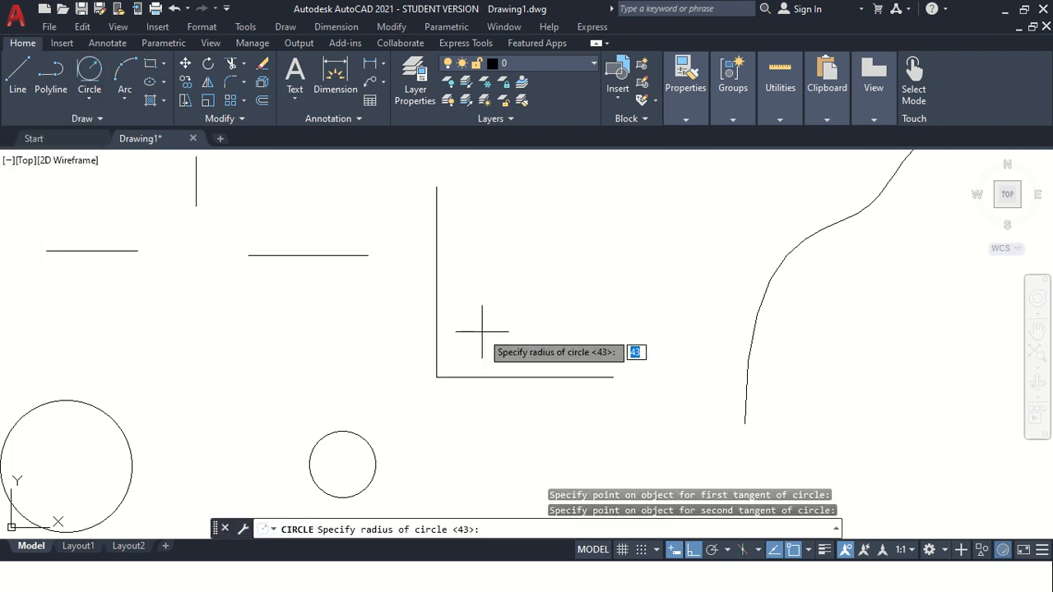
pyautogui.press('Return')
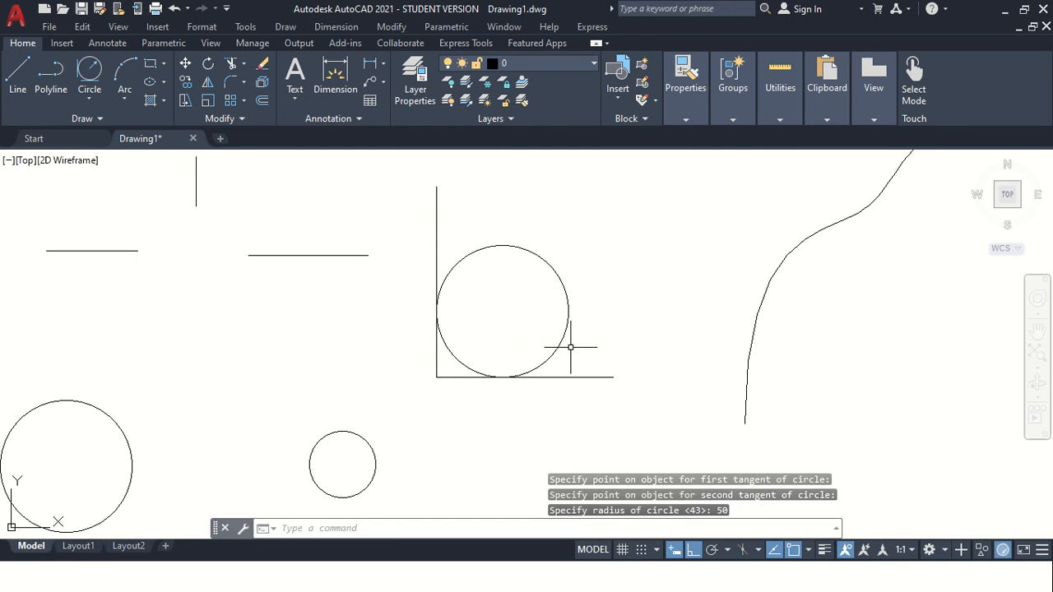
pyautogui.scroll(-2, 518, 346)
pyautogui.scroll(2, 571, 242)
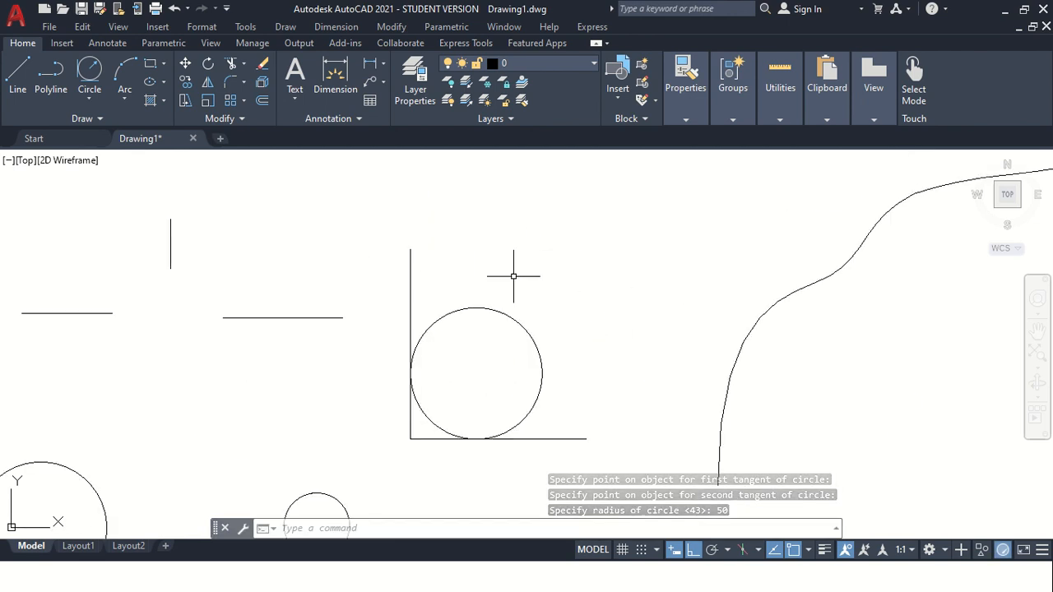
pyautogui.click(85, 100)
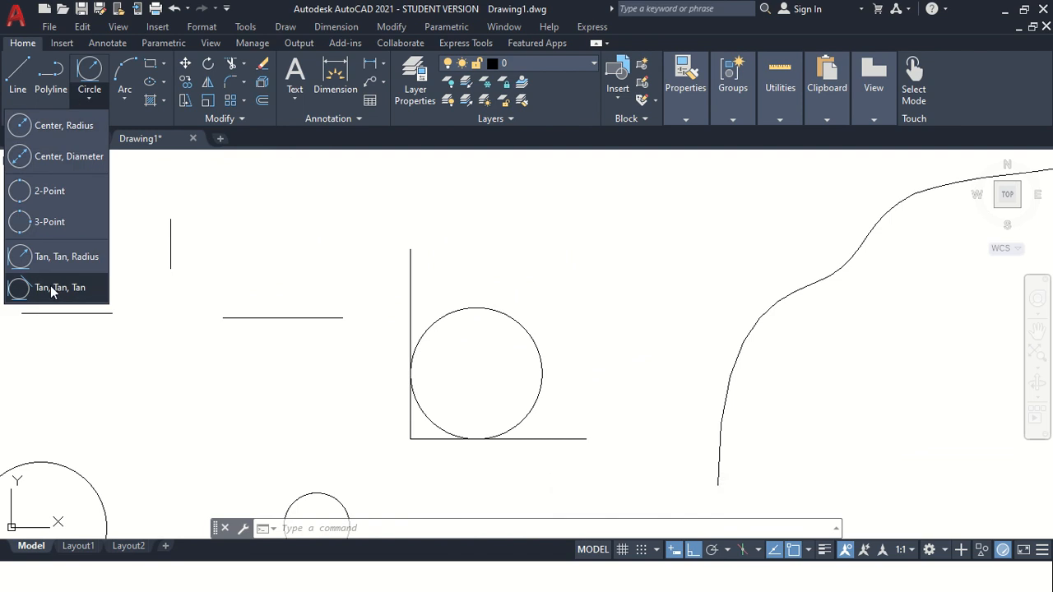
pyautogui.click(454, 382)
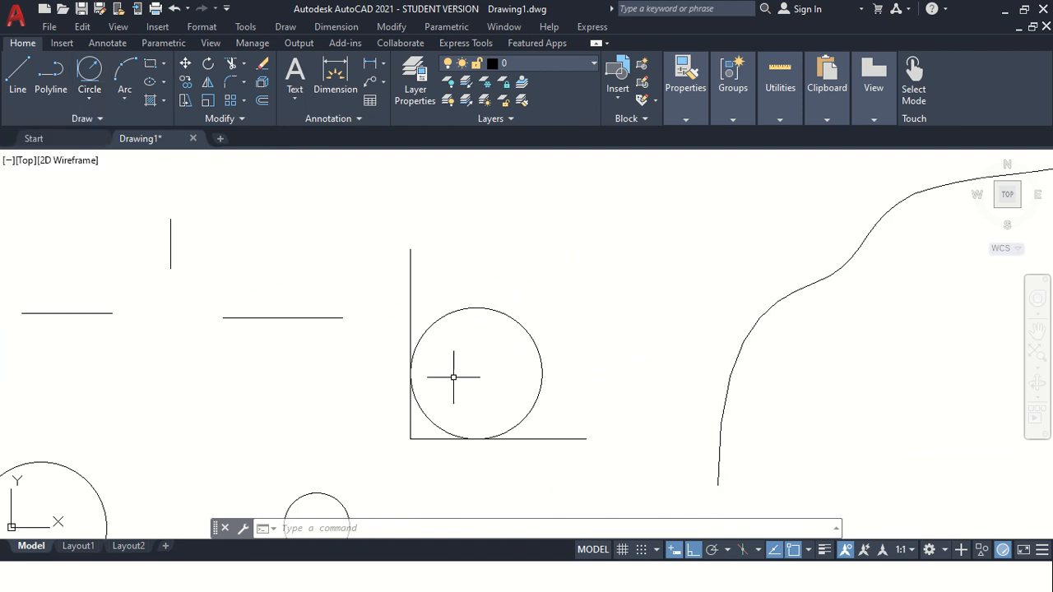
# Turn Ortho off and draw a closed triangle of three lines to the right of the corner.
pyautogui.write('l')
pyautogui.press('Return')
pyautogui.click(629, 191)
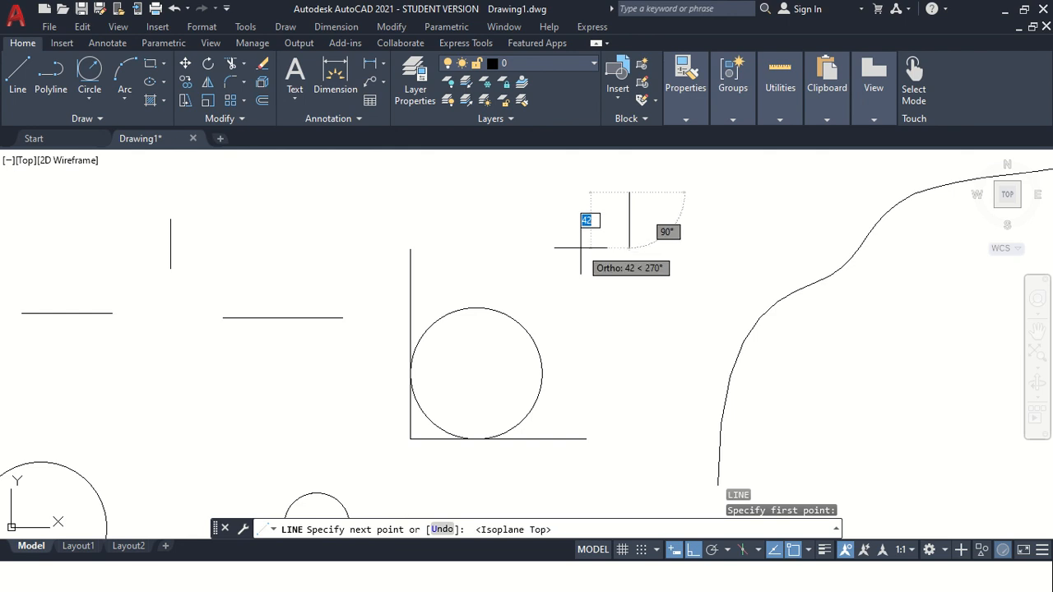
pyautogui.click(694, 549)
pyautogui.click(565, 303)
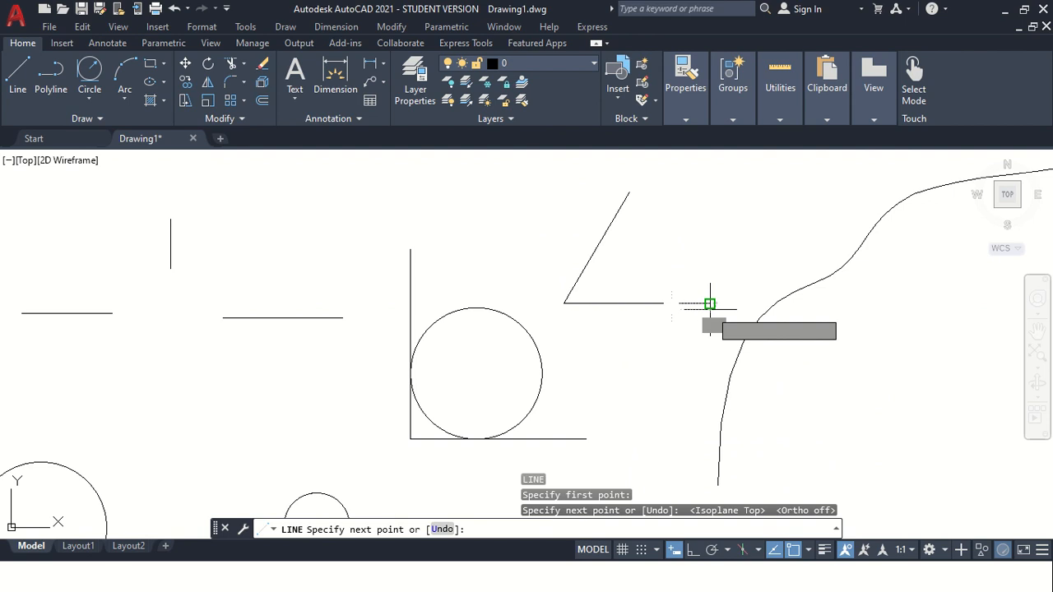
pyautogui.click(710, 304)
pyautogui.click(629, 193)
pyautogui.press('Escape')
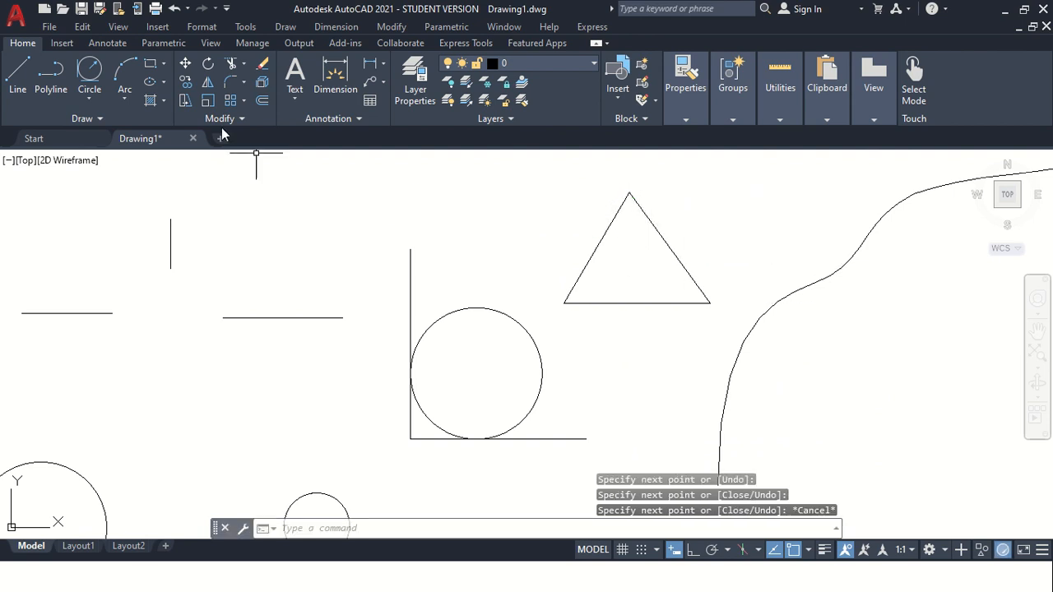
# Draw a Tan, Tan, Tan circle inscribed in the triangle, tangent to all three sides.
pyautogui.click(91, 99)
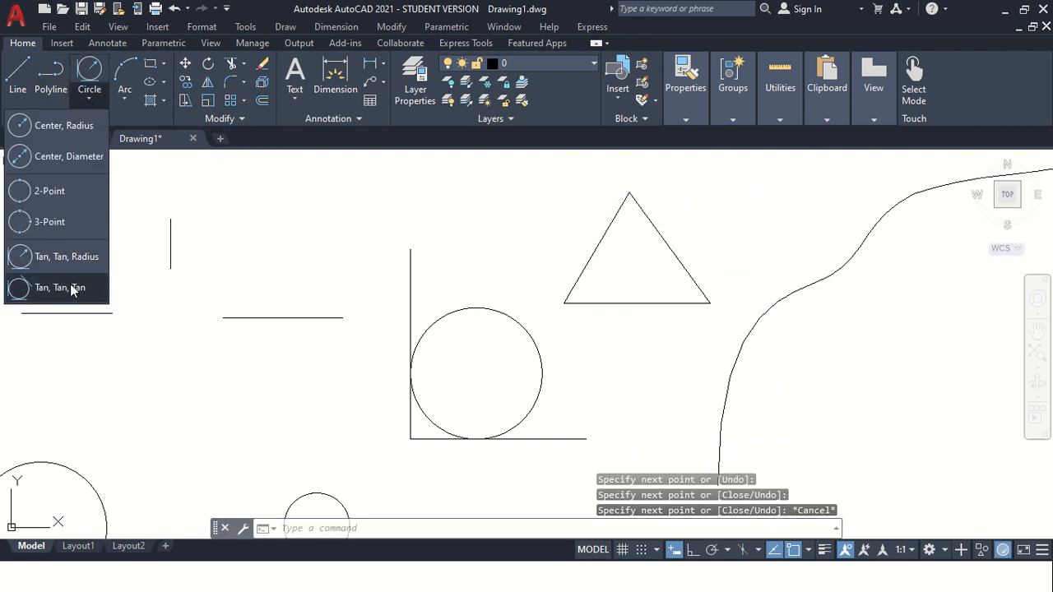
pyautogui.click(65, 288)
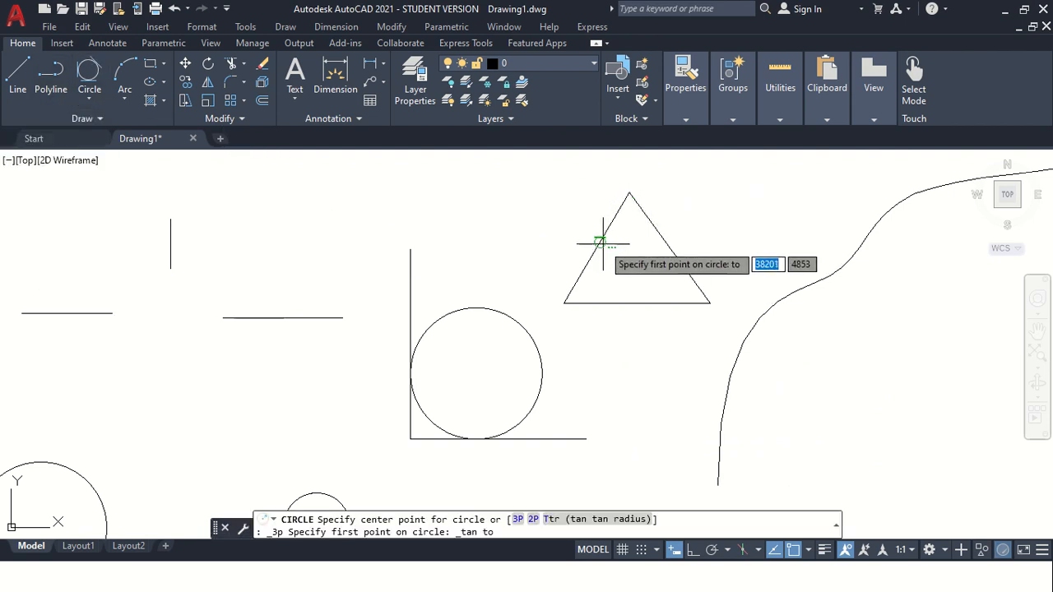
pyautogui.click(598, 247)
pyautogui.click(630, 301)
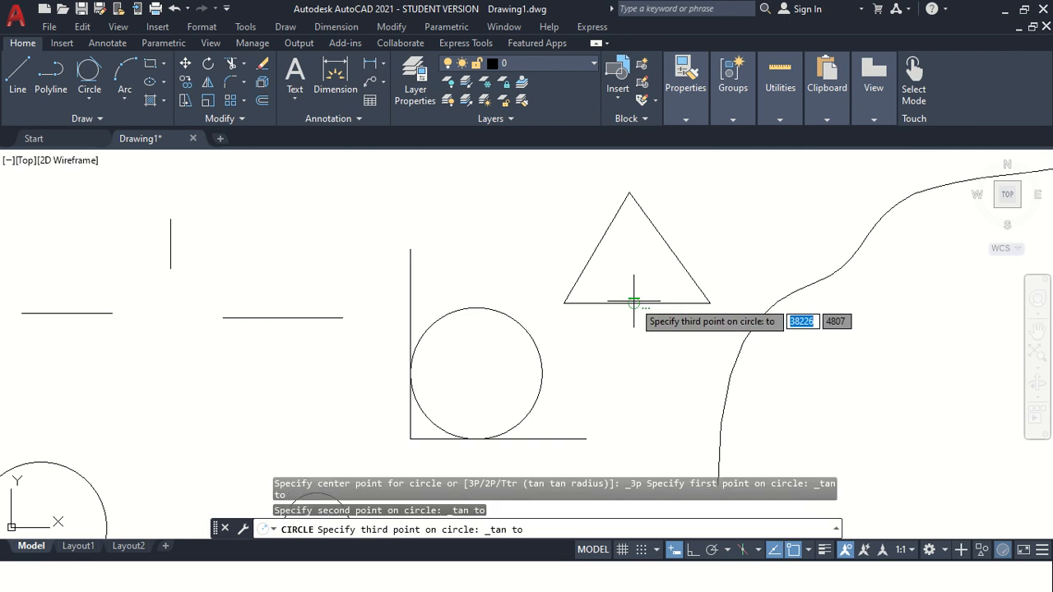
pyautogui.click(661, 245)
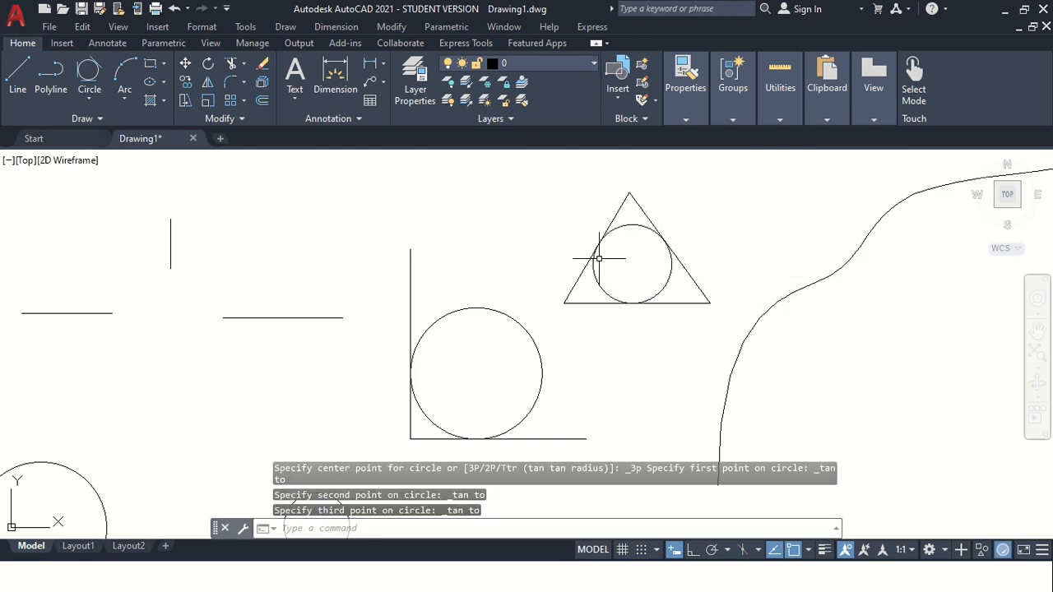
pyautogui.scroll(-2, 598, 258)
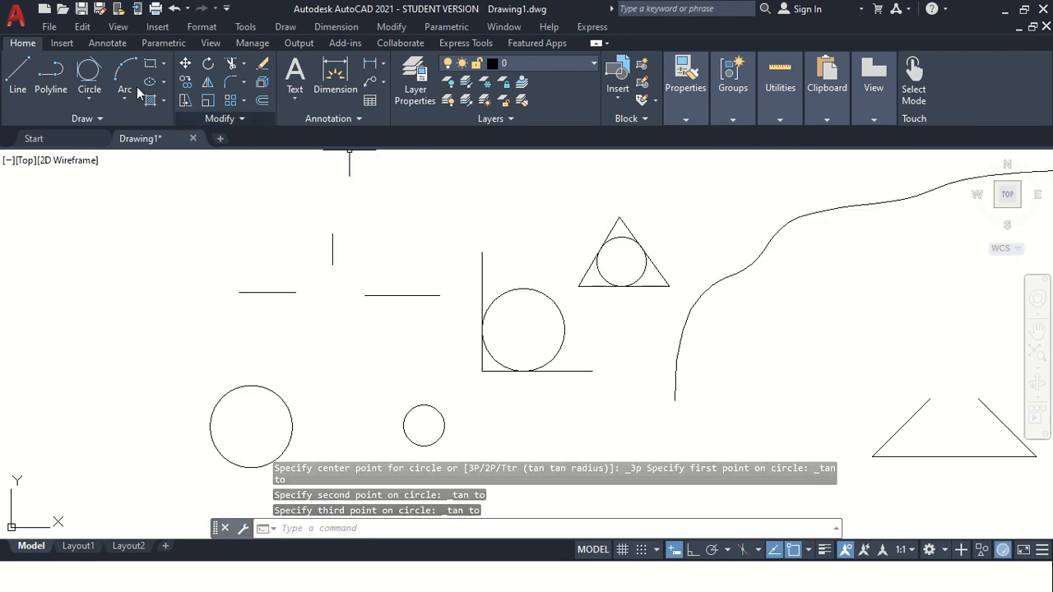
pyautogui.click(92, 101)
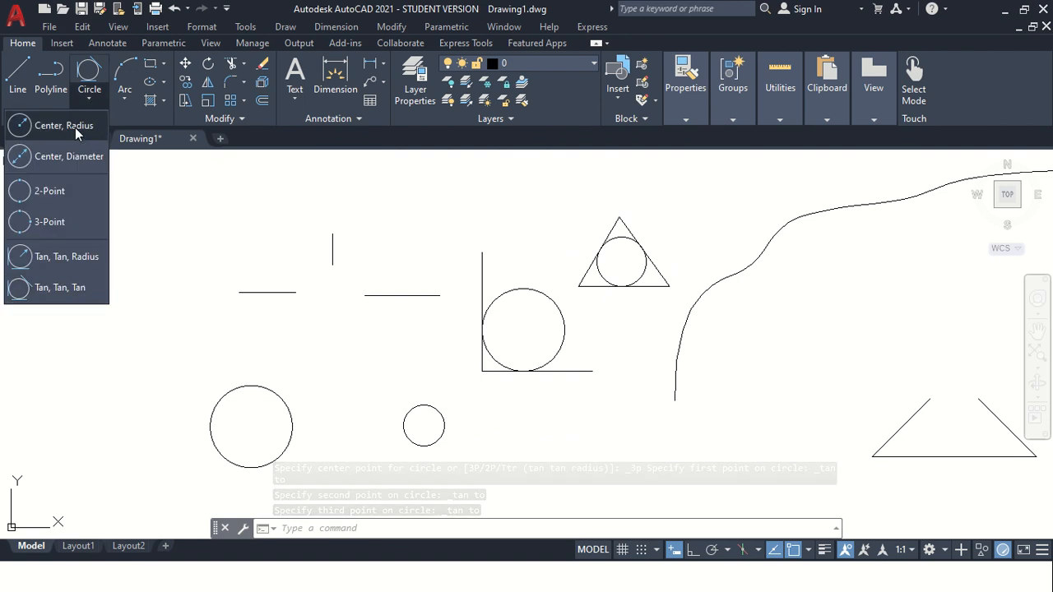
pyautogui.click(421, 274)
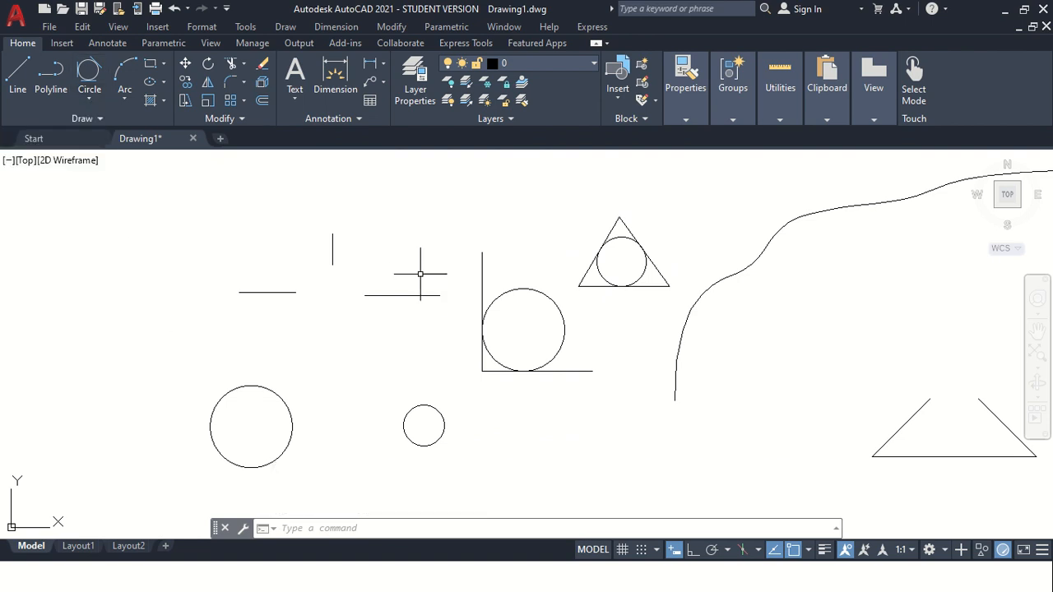
pyautogui.click(126, 100)
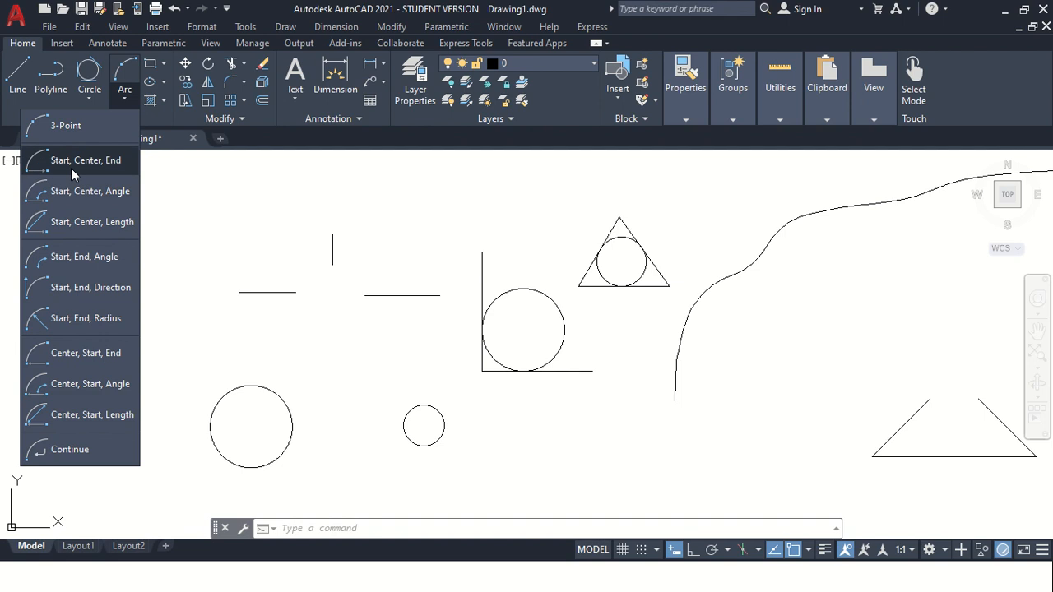
pyautogui.click(297, 320)
pyautogui.press('Escape')
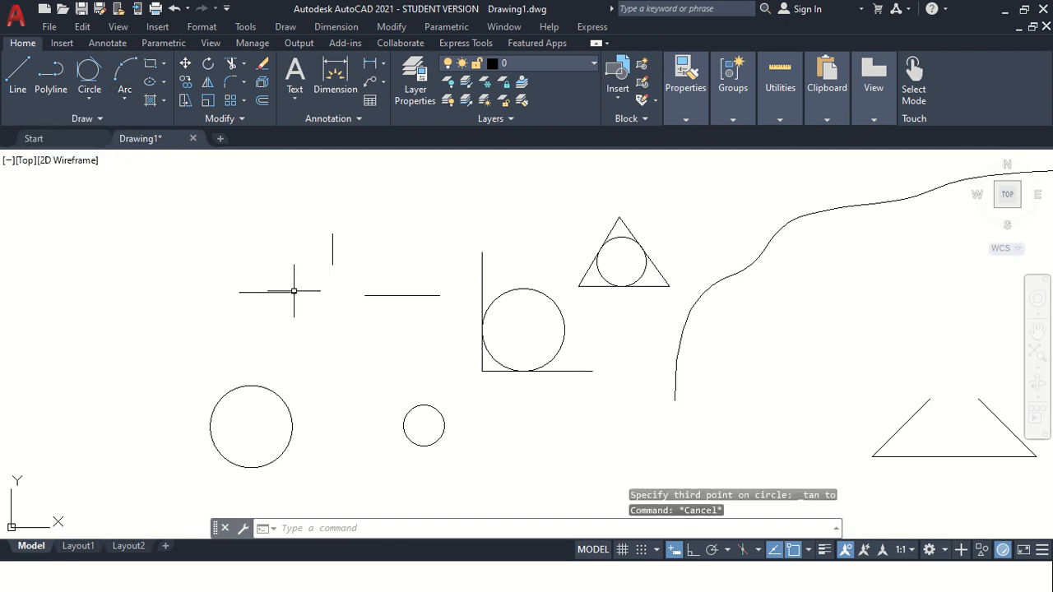
# Draw a 3-point arc from the left horizontal line's end, through the vertical line's bottom, to the right horizontal line's start.
pyautogui.click(121, 98)
pyautogui.click(65, 126)
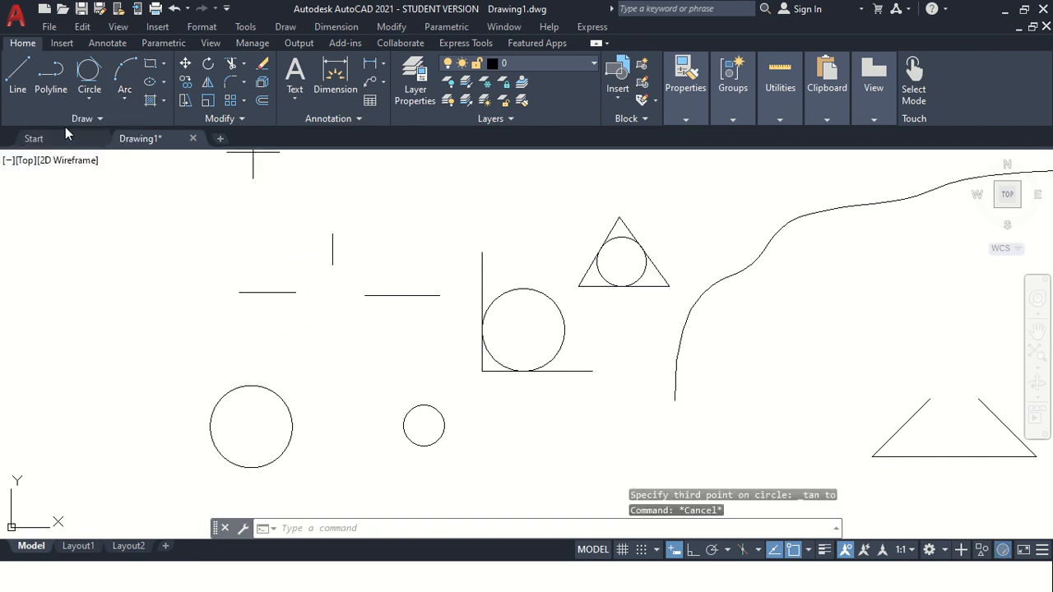
pyautogui.click(297, 293)
pyautogui.click(332, 265)
pyautogui.click(358, 296)
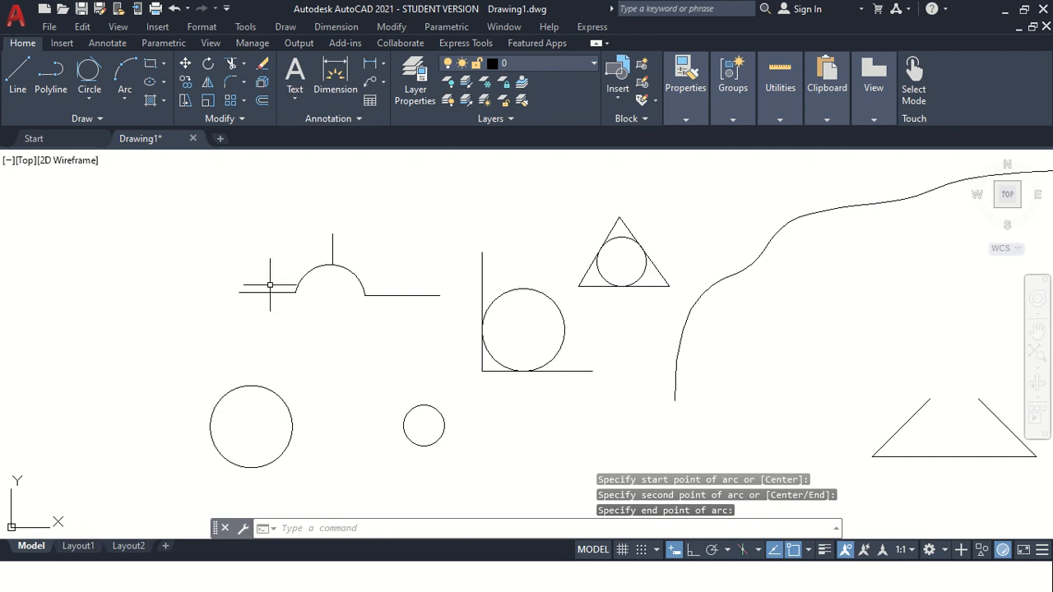
# Select the 3-point arc and delete it.
pyautogui.click(130, 101)
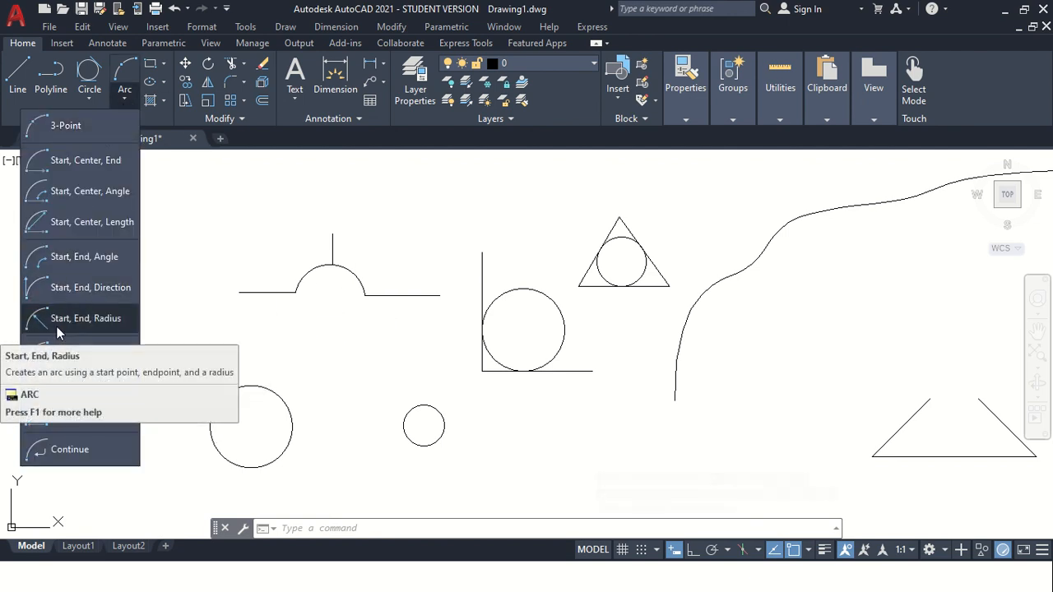
pyautogui.press('Escape')
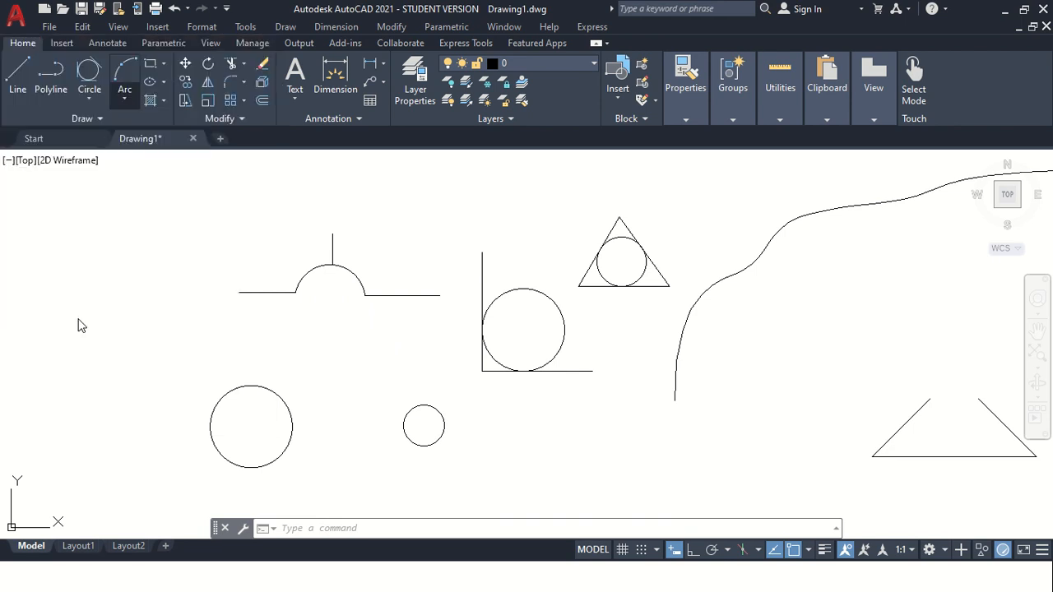
pyautogui.click(308, 310)
pyautogui.click(305, 270)
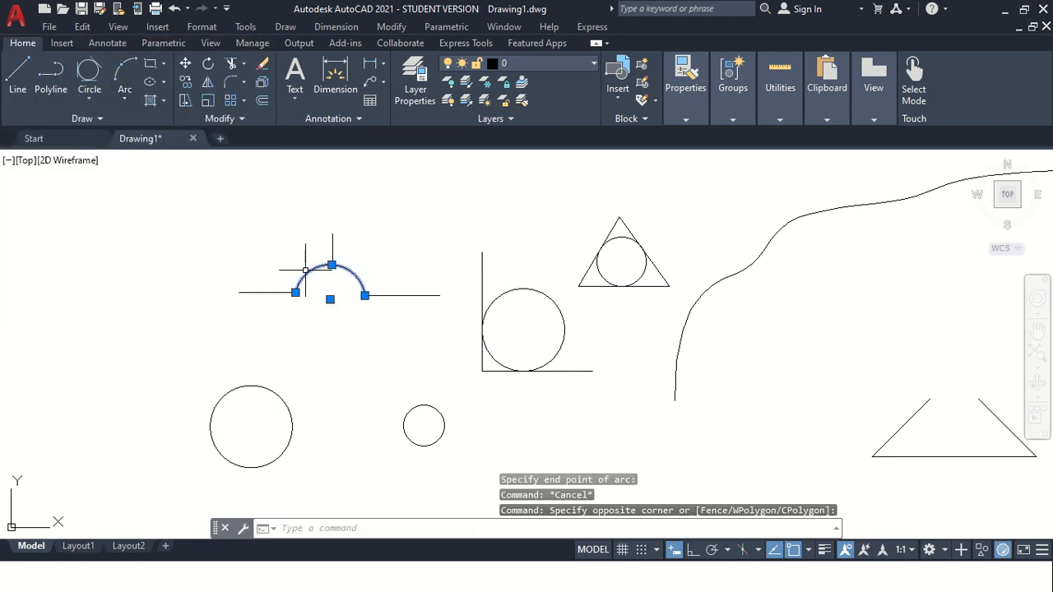
pyautogui.press('Delete')
# Draw a Start, End, Radius arc of radius 50 joining the inner ends of the two horizontal lines.
pyautogui.click(117, 104)
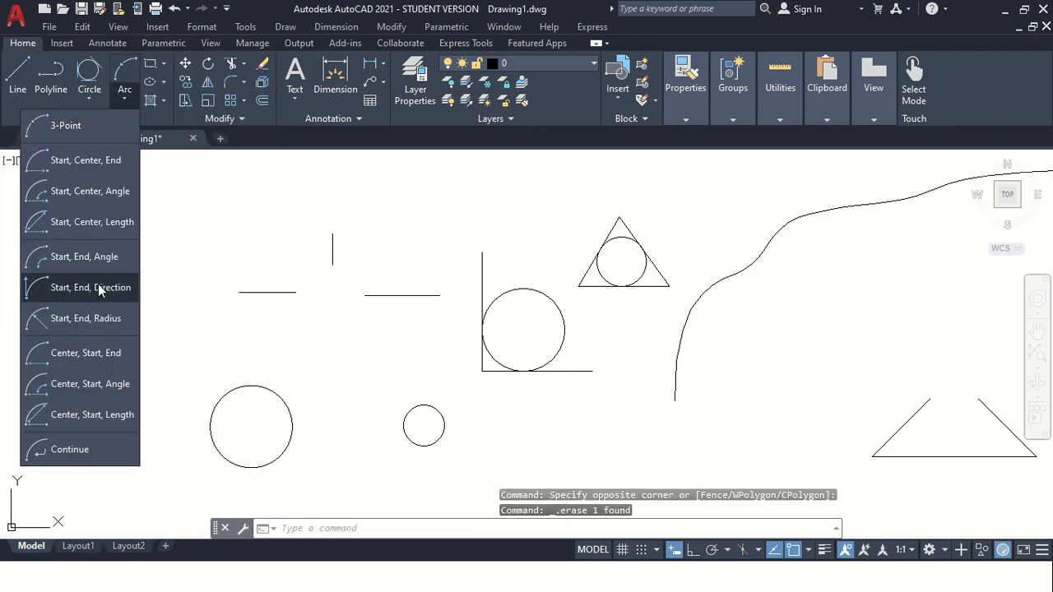
pyautogui.click(80, 315)
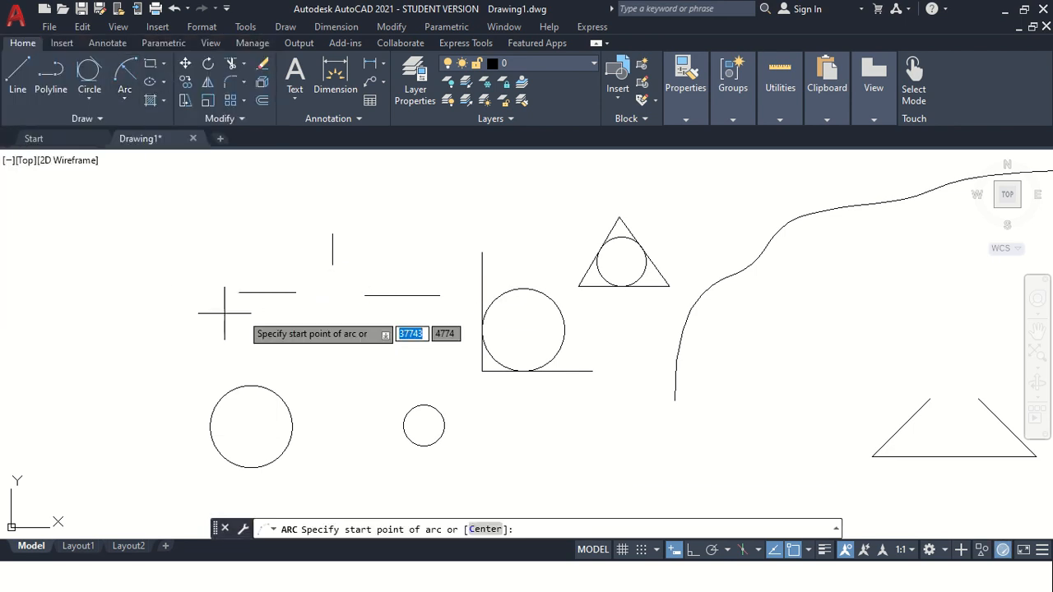
pyautogui.click(297, 292)
pyautogui.click(364, 295)
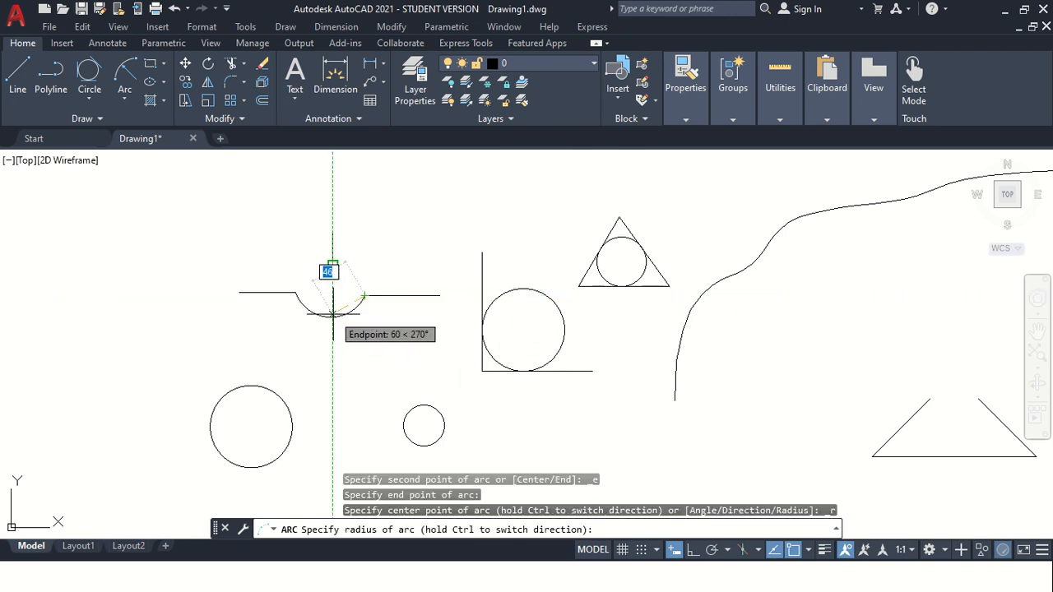
pyautogui.write('50')
pyautogui.press('Return')
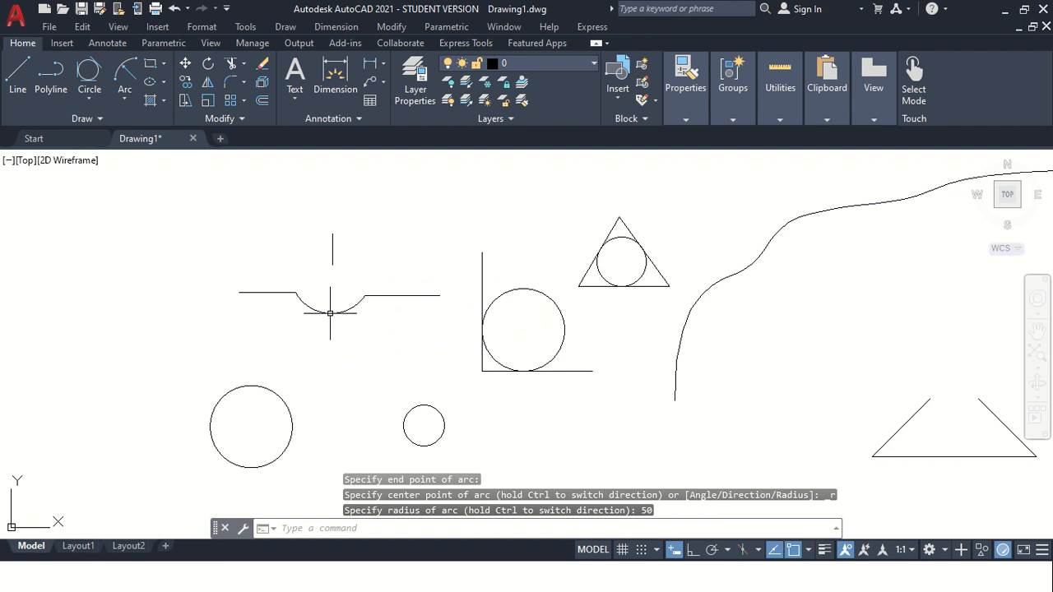
pyautogui.scroll(2, 370, 322)
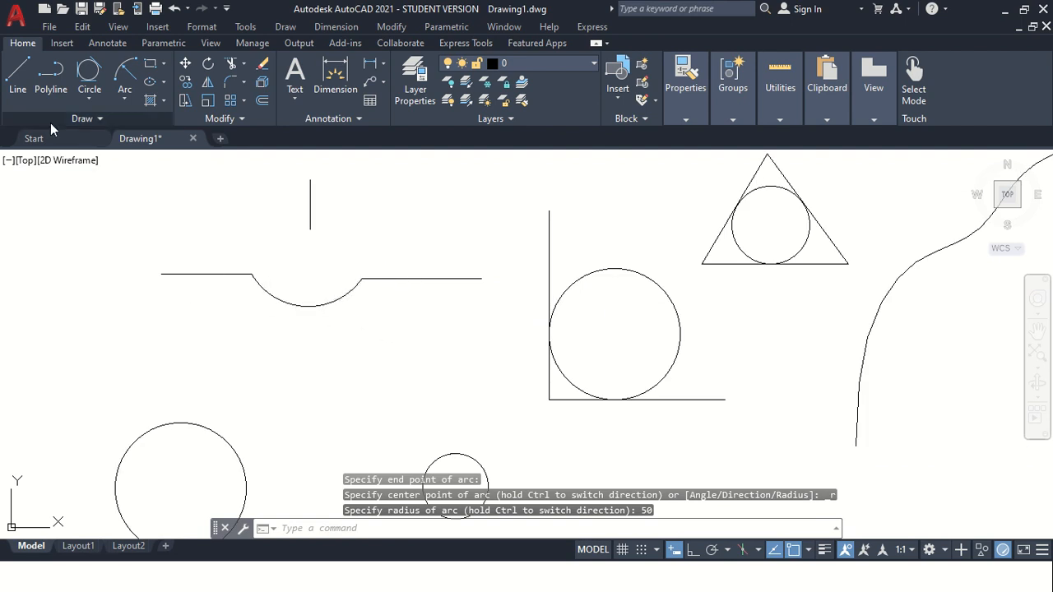
pyautogui.click(124, 99)
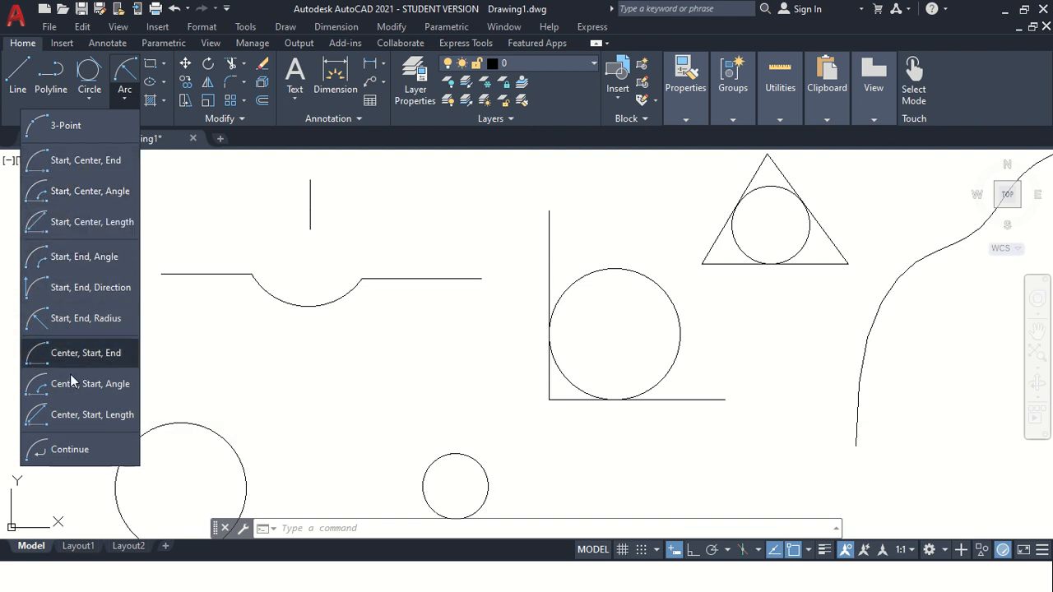
pyautogui.click(92, 356)
pyautogui.press('Escape')
pyautogui.scroll(-4, 263, 312)
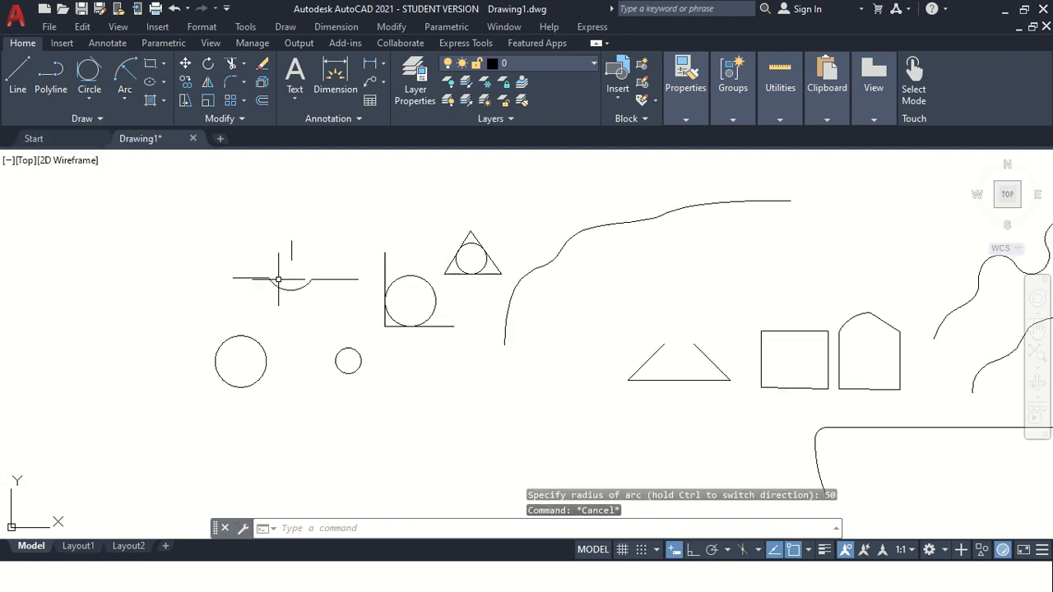
pyautogui.scroll(2, 552, 276)
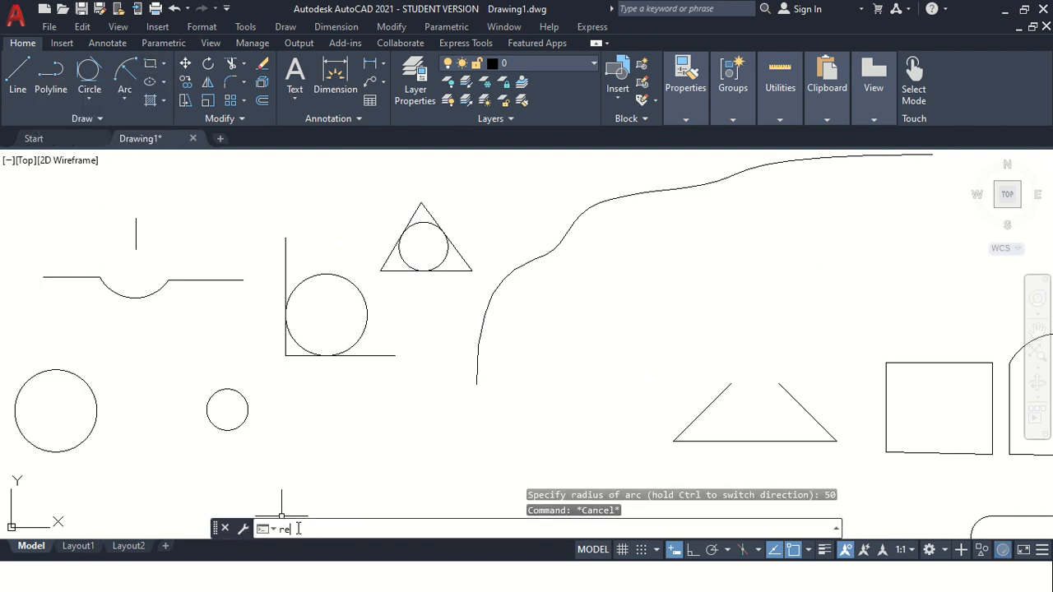
# Draw a large rectangle with the RECTANG command enclosing all the existing drawings.
pyautogui.write('rec')
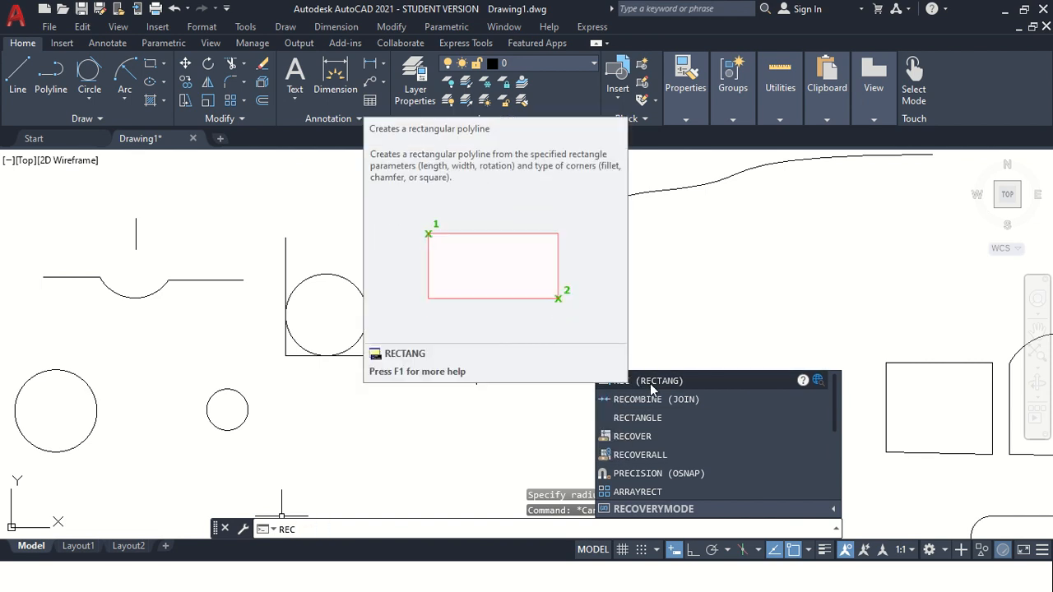
pyautogui.click(648, 381)
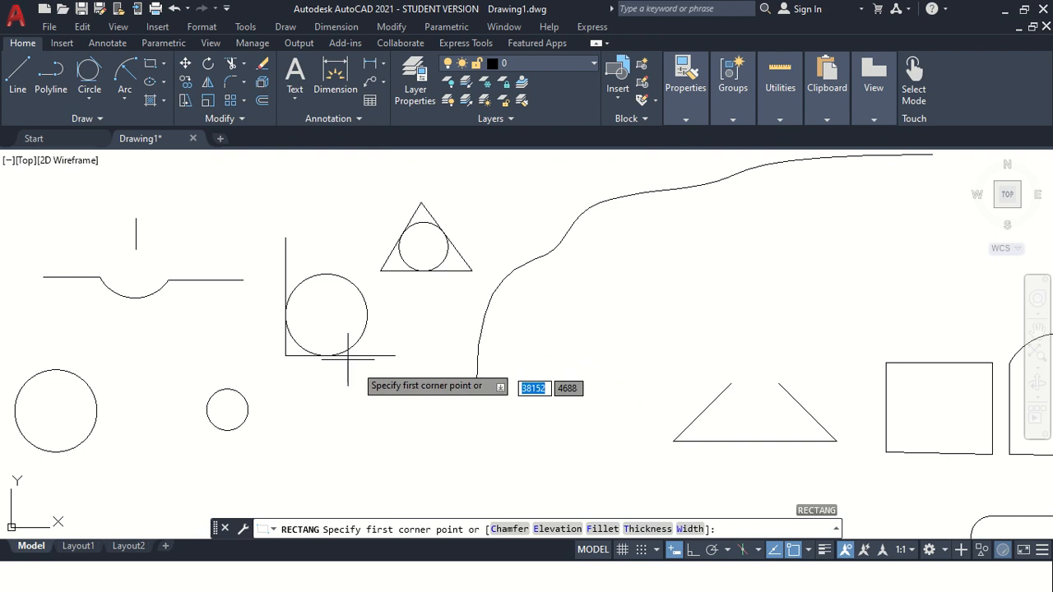
pyautogui.scroll(-2, 451, 318)
pyautogui.scroll(2, 580, 223)
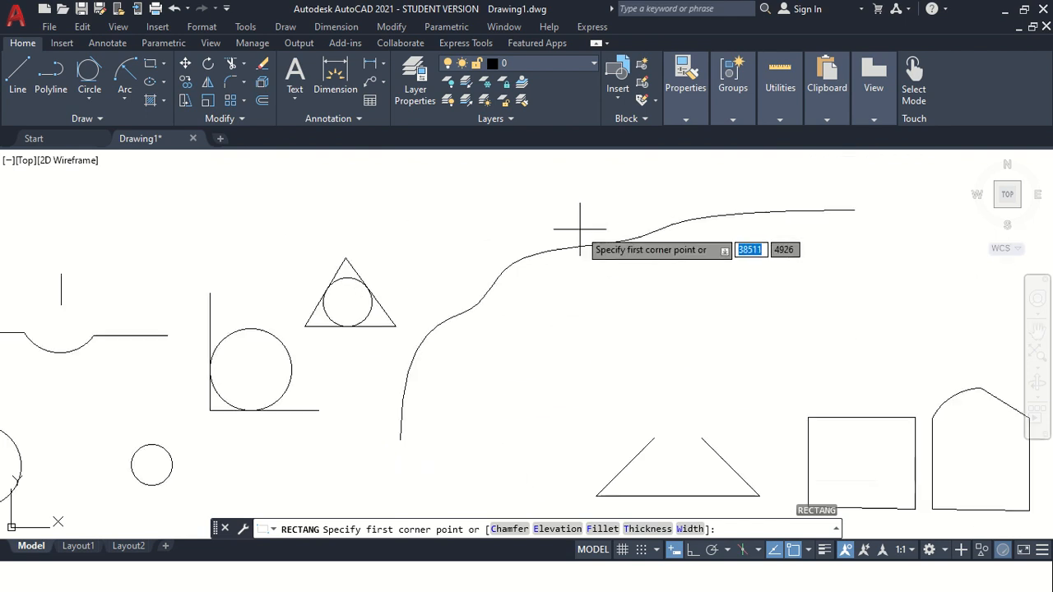
pyautogui.scroll(-3, 409, 365)
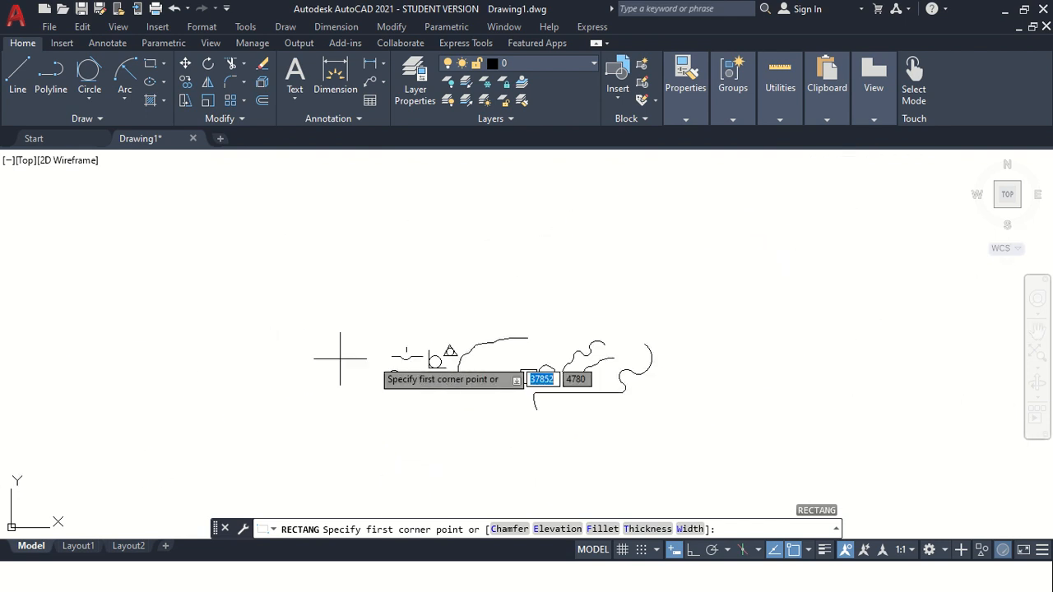
pyautogui.click(362, 410)
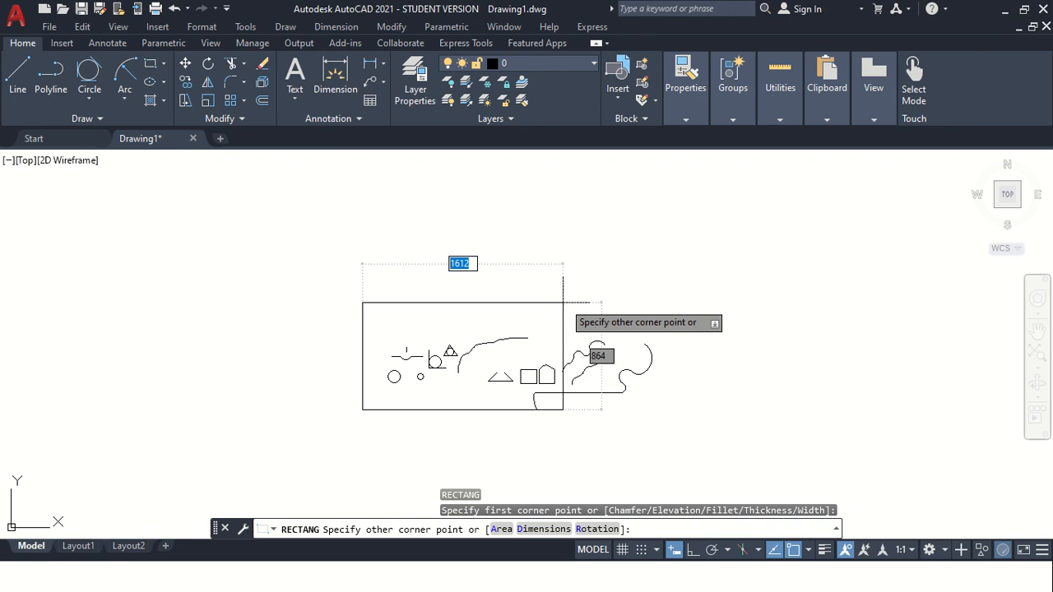
pyautogui.scroll(2, 450, 343)
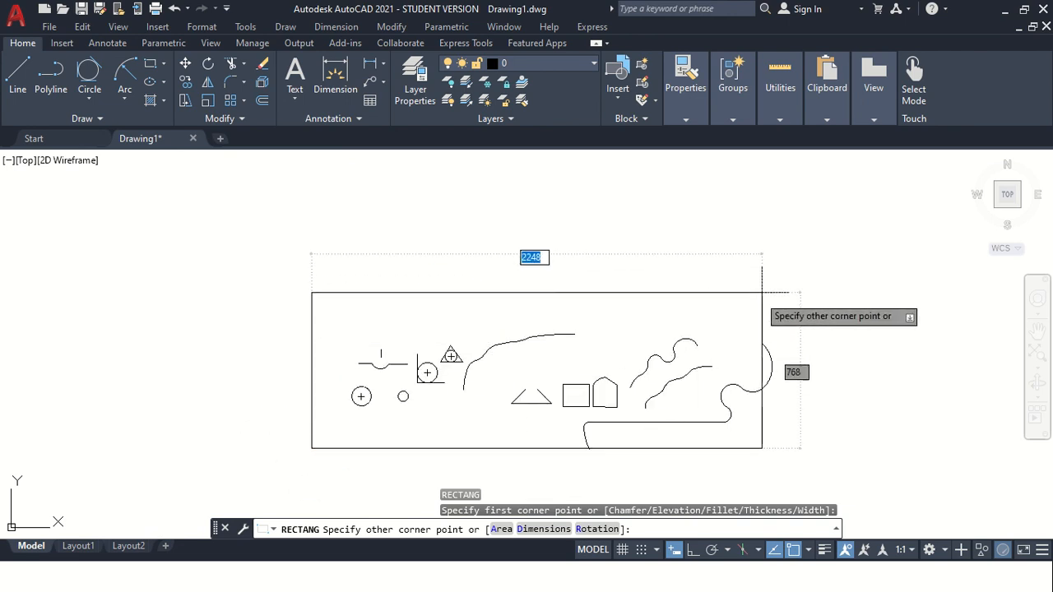
pyautogui.click(764, 289)
# Draw a 100 by 100 rectangle above the triangle, right of the long curve.
pyautogui.scroll(2, 480, 313)
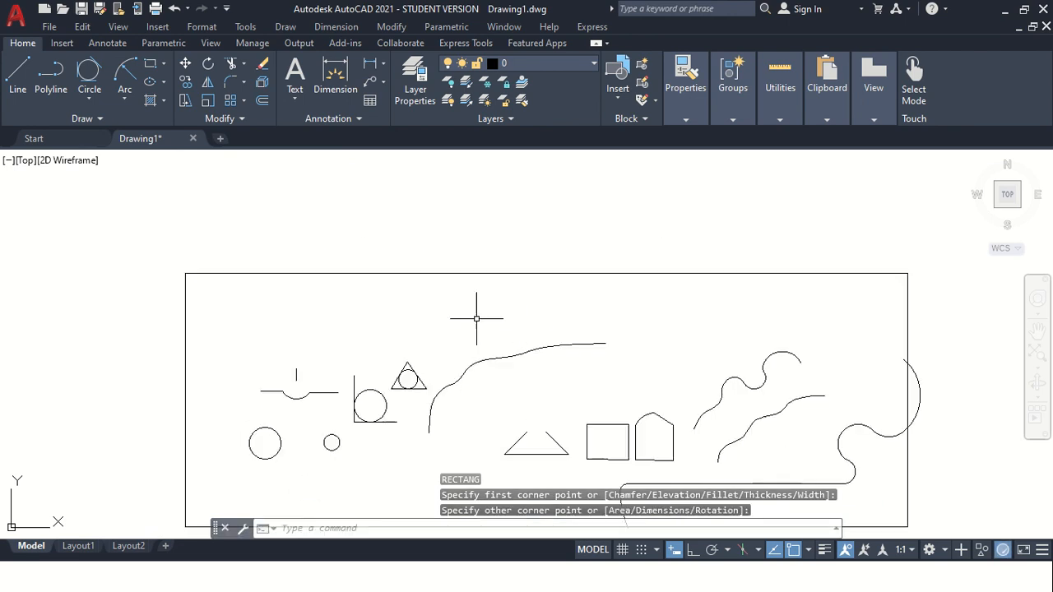
pyautogui.scroll(-2, 477, 322)
pyautogui.scroll(2, 477, 313)
pyautogui.scroll(-2, 477, 314)
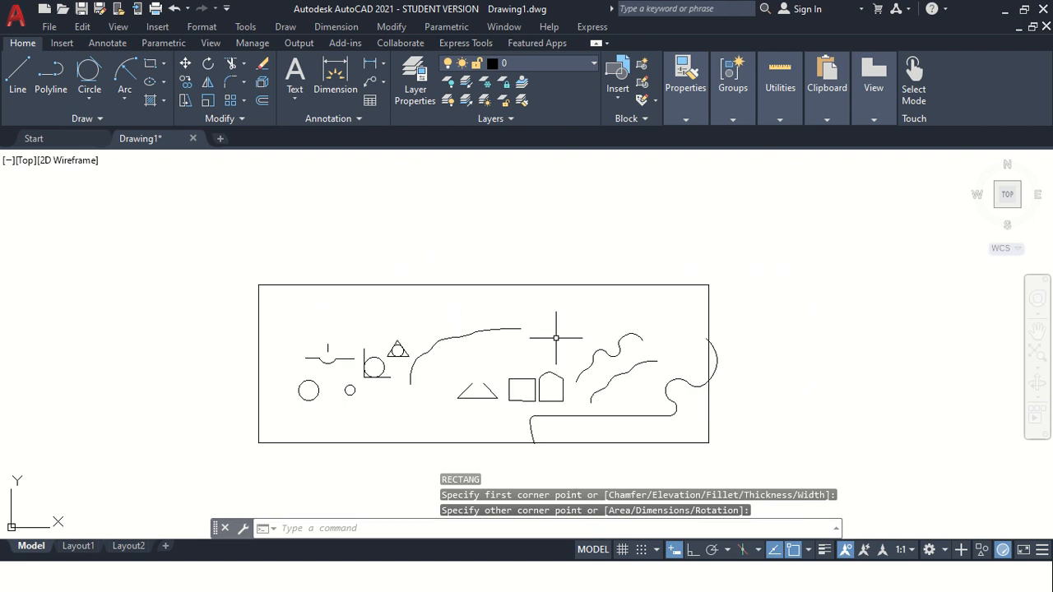
pyautogui.click(152, 67)
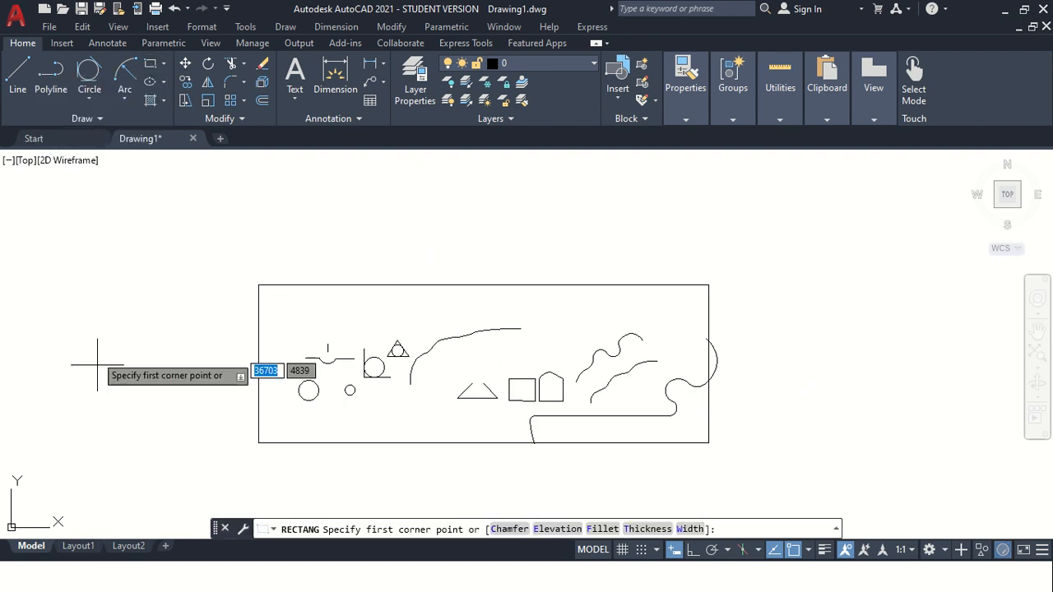
pyautogui.scroll(5, 497, 354)
pyautogui.click(442, 341)
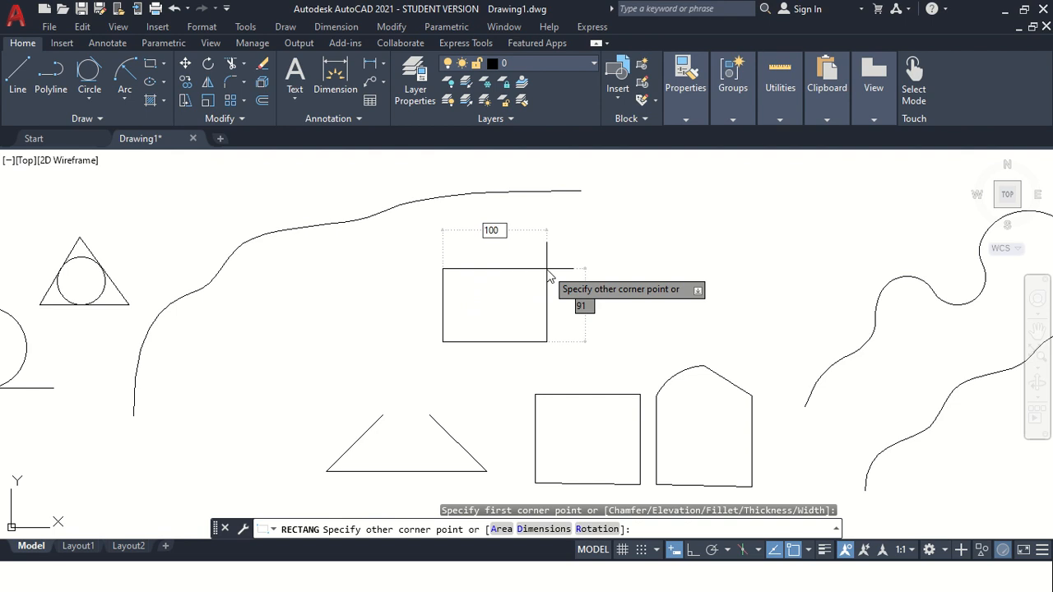
pyautogui.press('Tab')
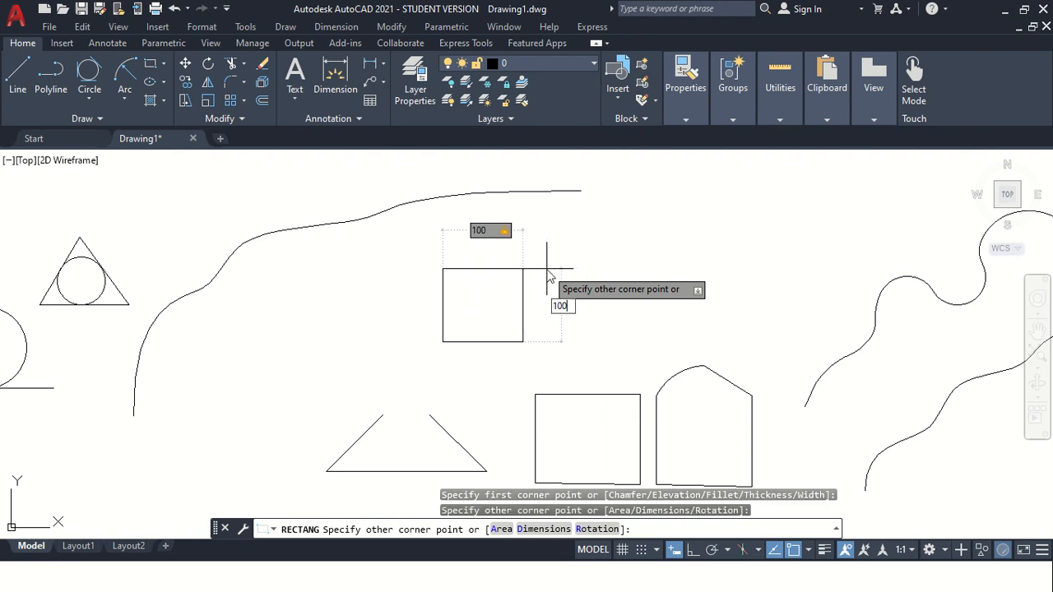
pyautogui.press('Return')
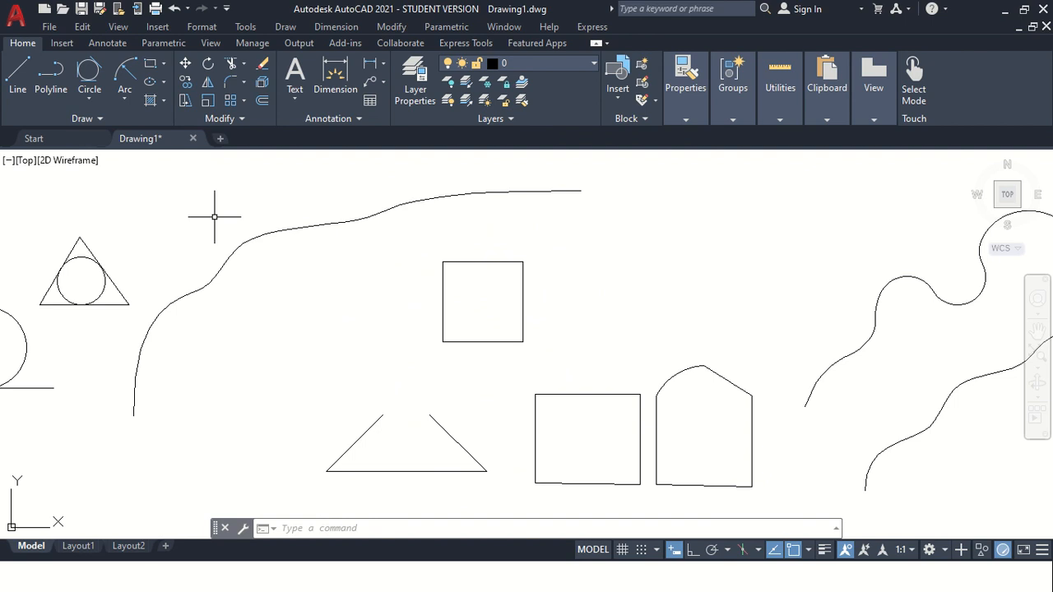
# Start another rectangle and choose its Chamfer option.
pyautogui.click(152, 67)
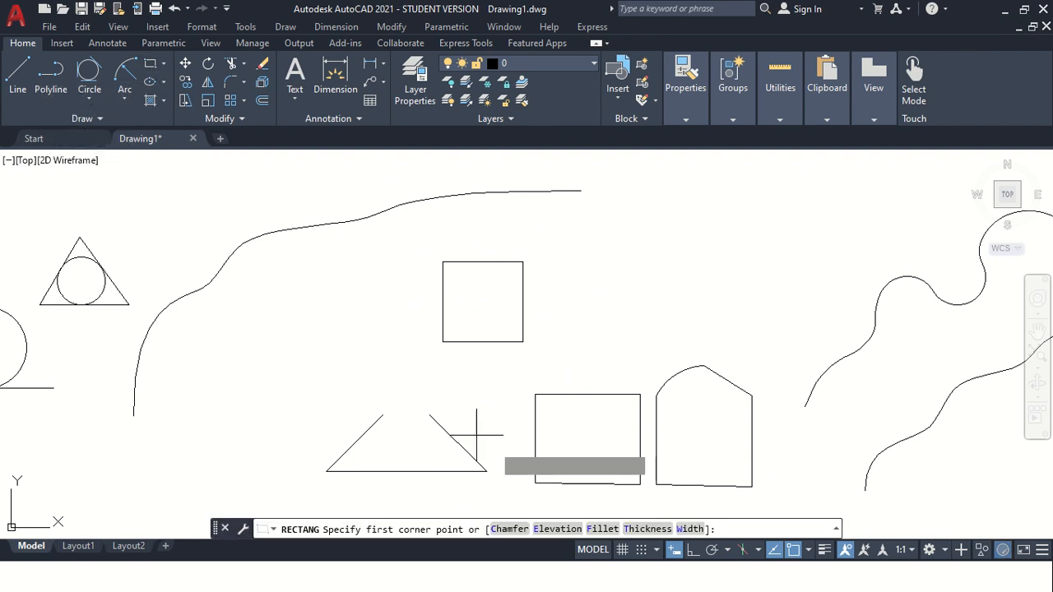
pyautogui.click(509, 529)
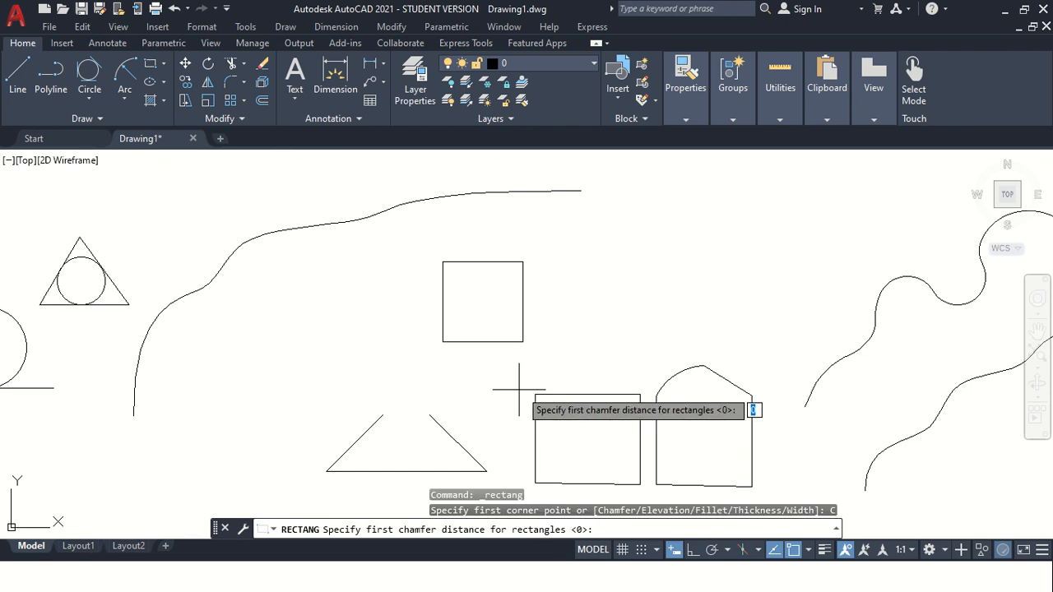
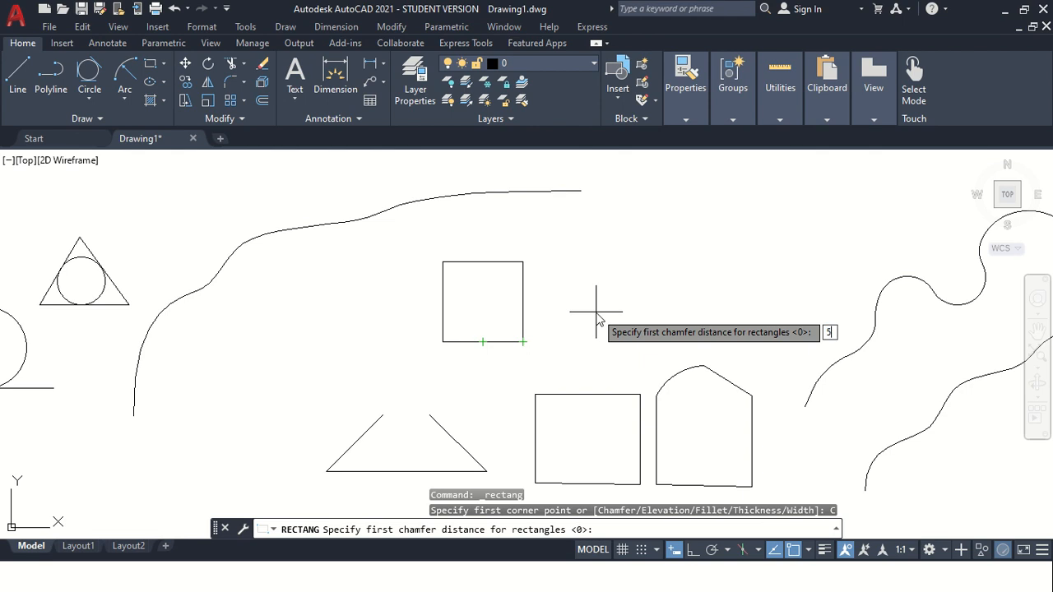
# Accept chamfer distances of 5 and 5, then draw a chamfered rectangle about 105 wide right of the square.
pyautogui.press('Return')
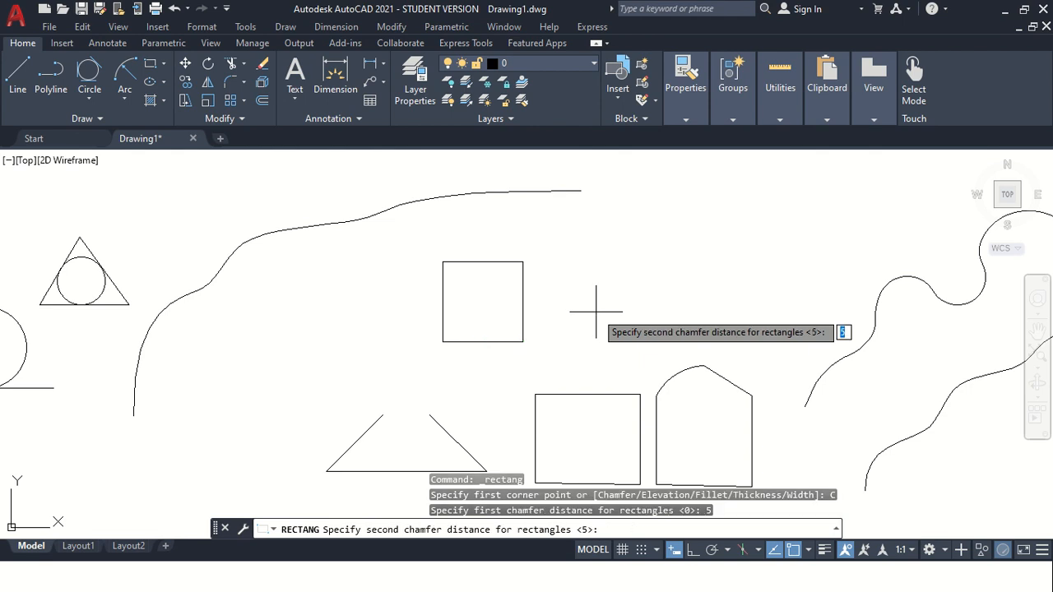
pyautogui.press('Return')
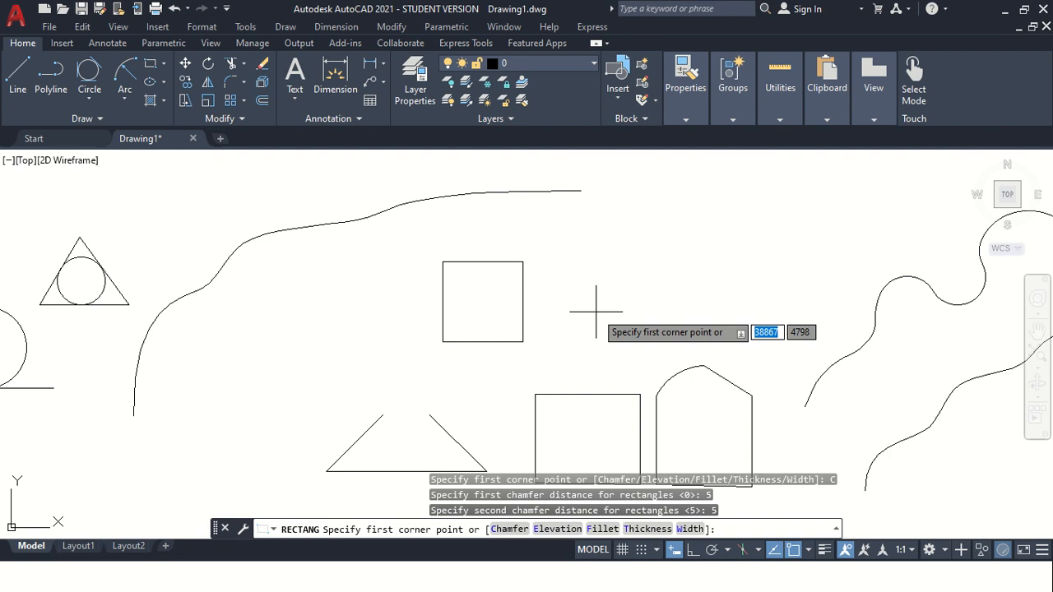
pyautogui.click(560, 337)
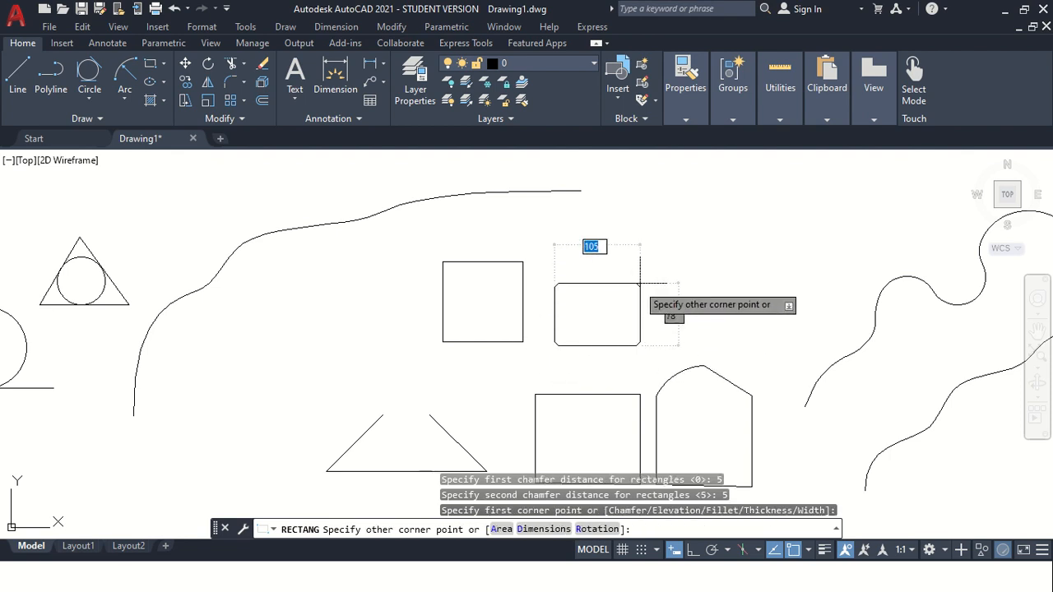
pyautogui.click(640, 260)
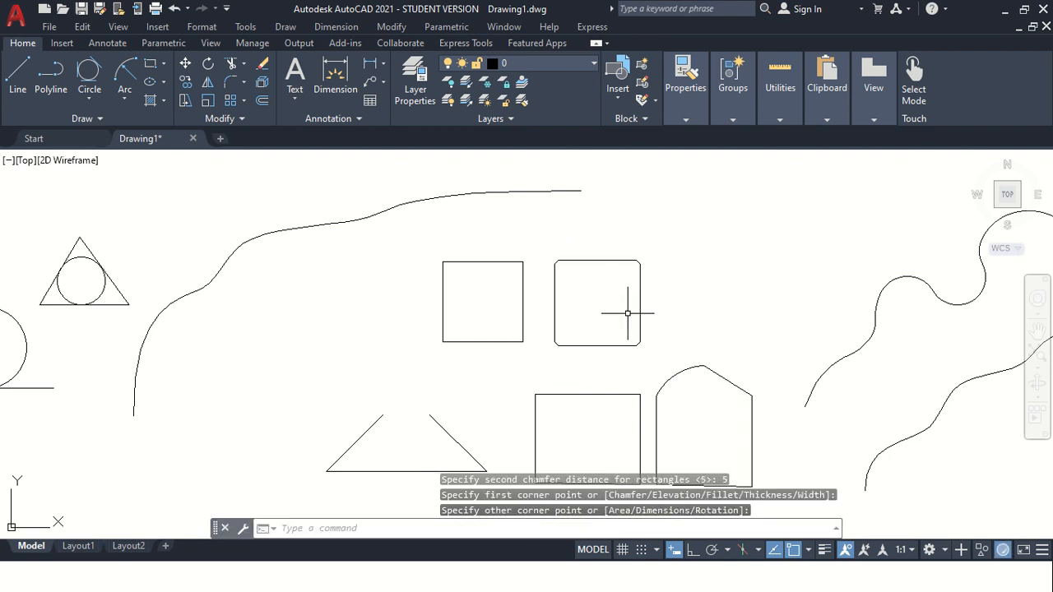
pyautogui.scroll(2, 629, 312)
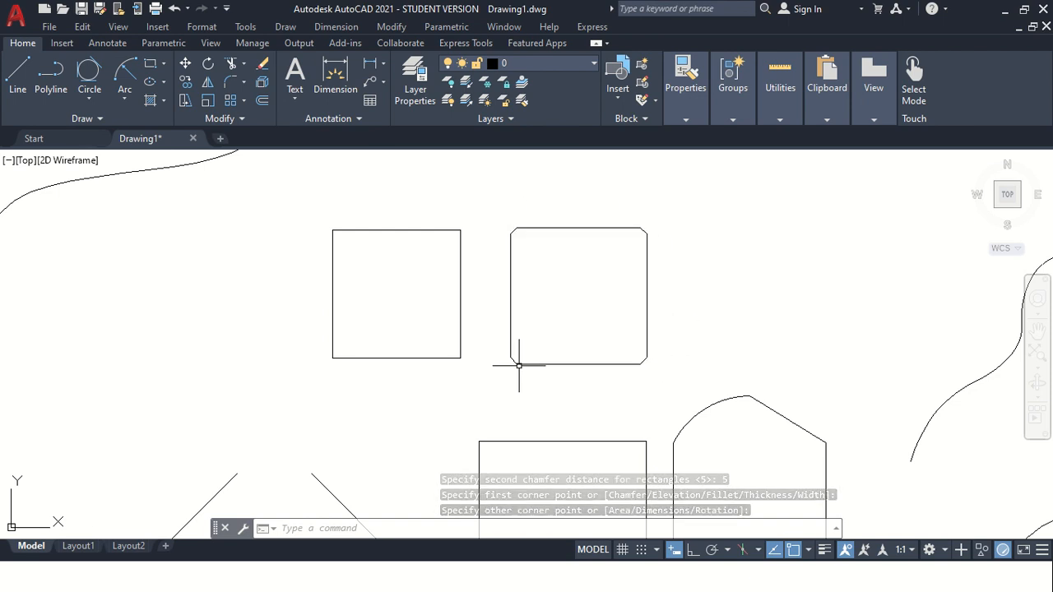
pyautogui.scroll(2, 519, 230)
pyautogui.scroll(-2, 767, 324)
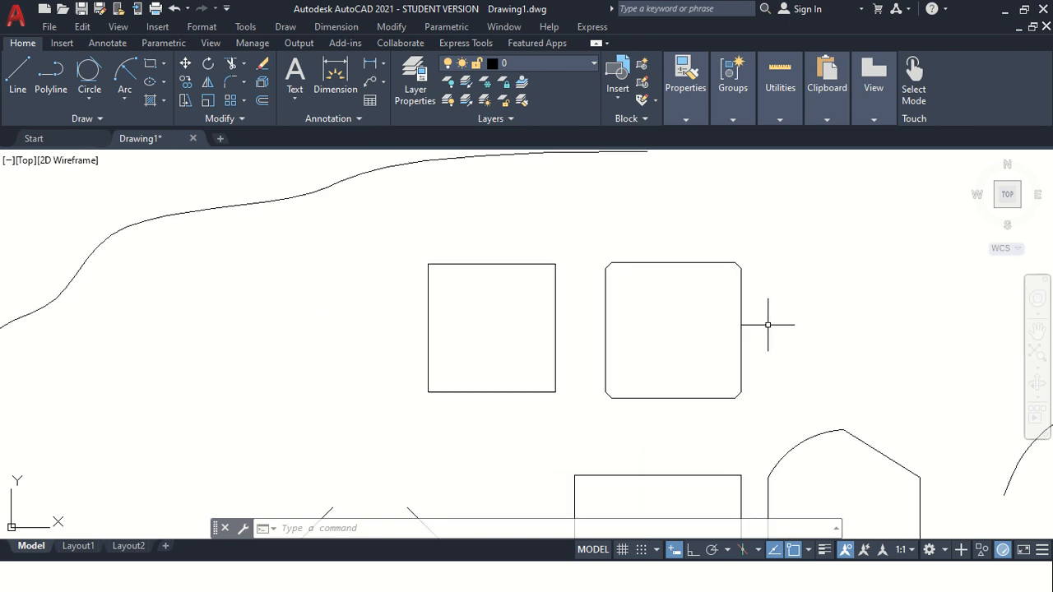
pyautogui.click(151, 66)
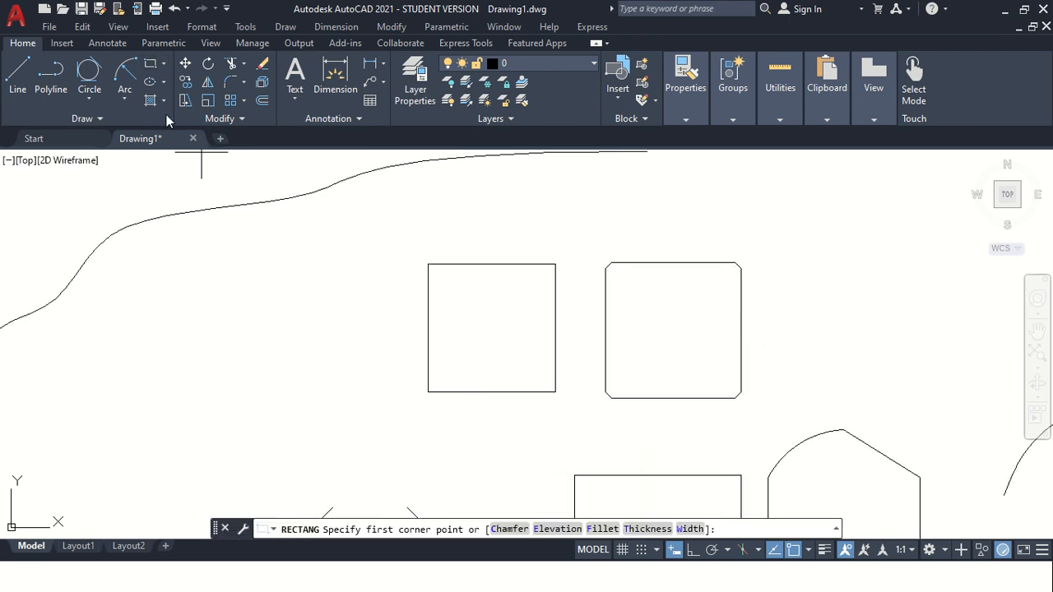
pyautogui.click(603, 529)
pyautogui.scroll(-2, 814, 395)
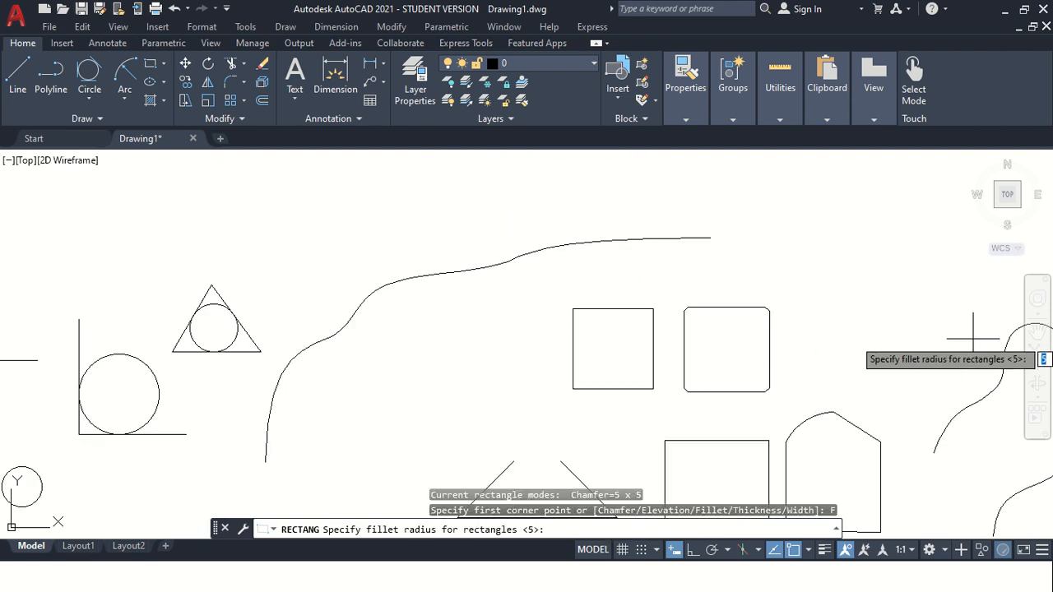
pyautogui.click(1037, 330)
pyautogui.moveTo(837, 376)
pyautogui.mouseDown()
pyautogui.moveTo(528, 343)
pyautogui.moveTo(452, 321)
pyautogui.mouseUp()
pyautogui.press('Escape')
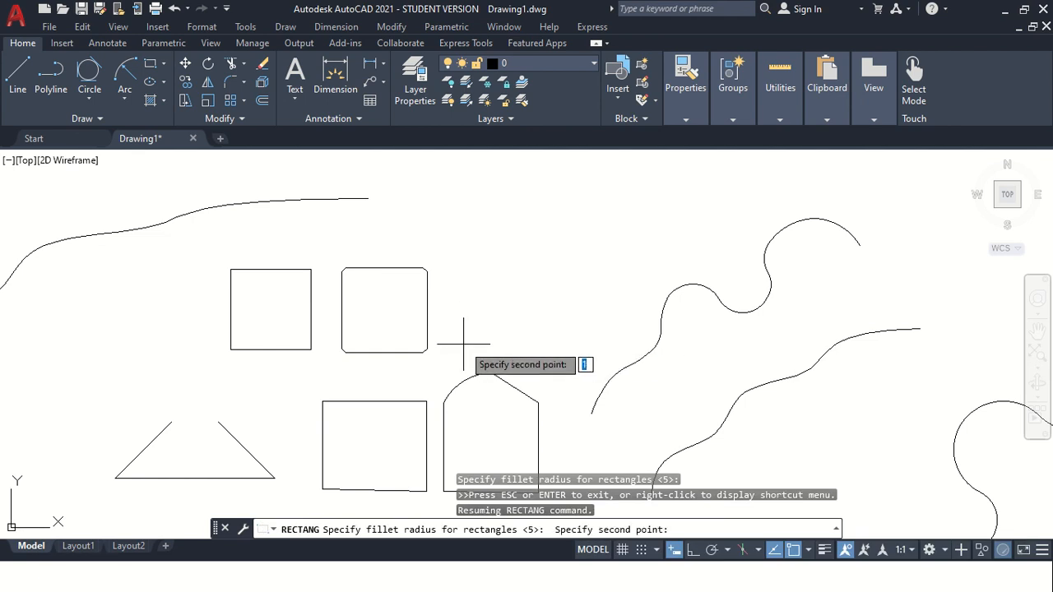
pyautogui.press('Escape')
# Draw a rectangle with a fillet radius of 10, about 131 by 127, right of the chamfered rectangle.
pyautogui.click(151, 67)
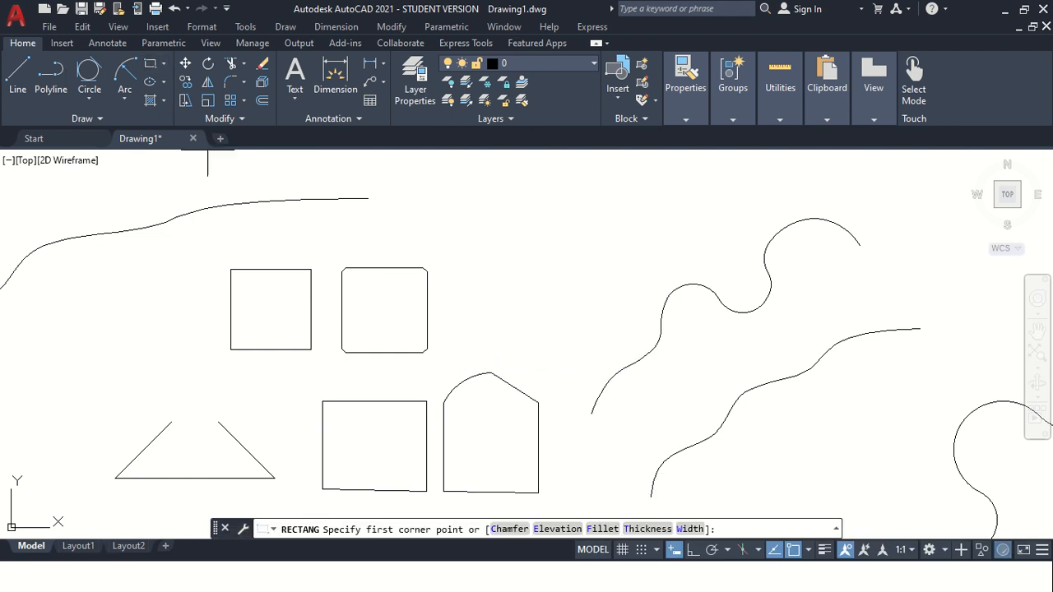
pyautogui.click(609, 528)
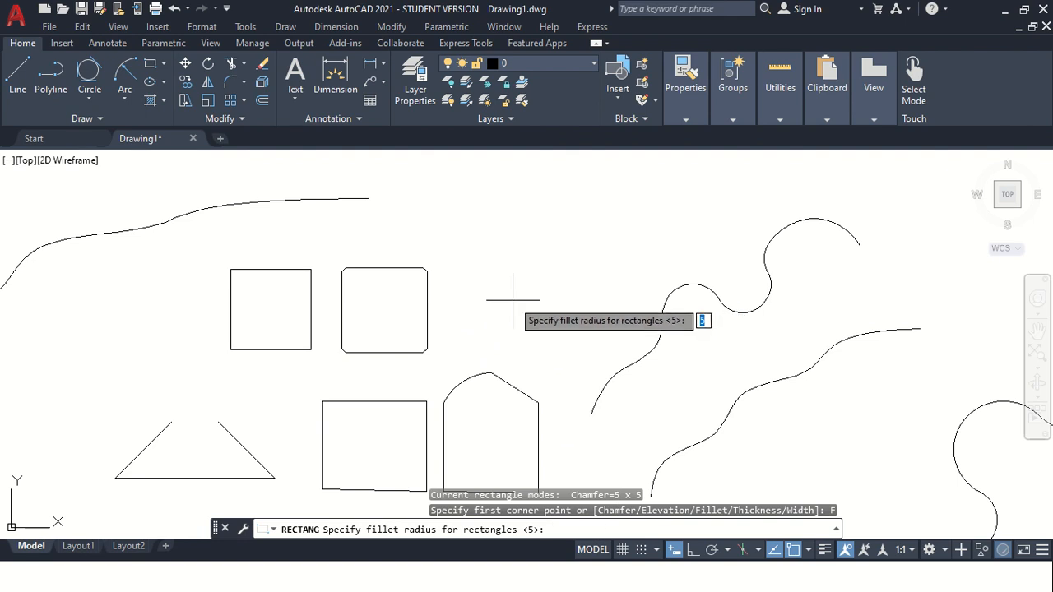
pyautogui.write('10')
pyautogui.press('Return')
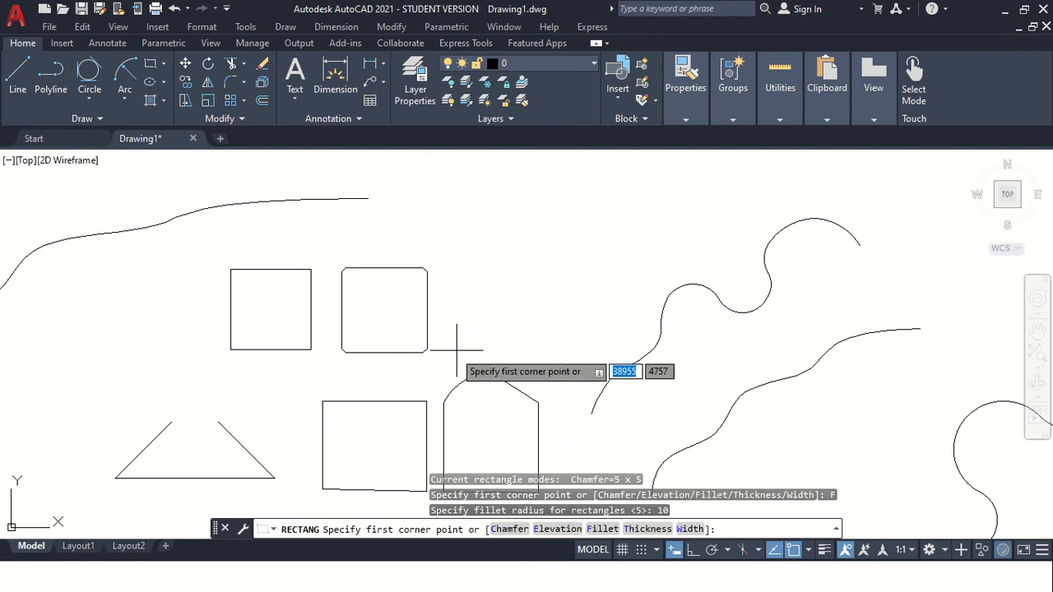
pyautogui.click(469, 337)
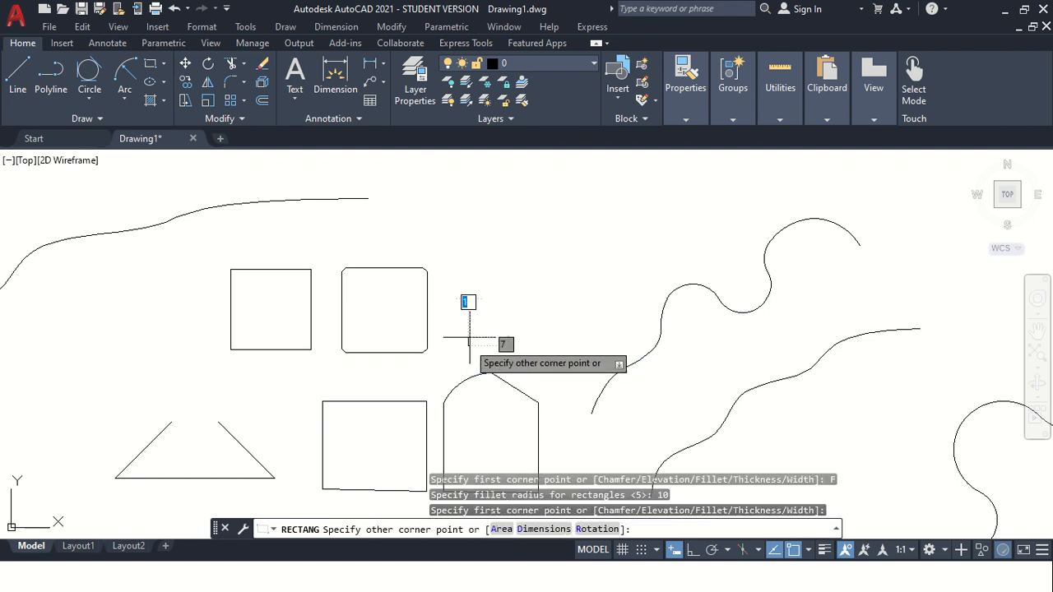
pyautogui.click(574, 244)
# Draw a filleted rectangle with a line width of 5 above the chamfered rectangle.
pyautogui.scroll(4, 469, 328)
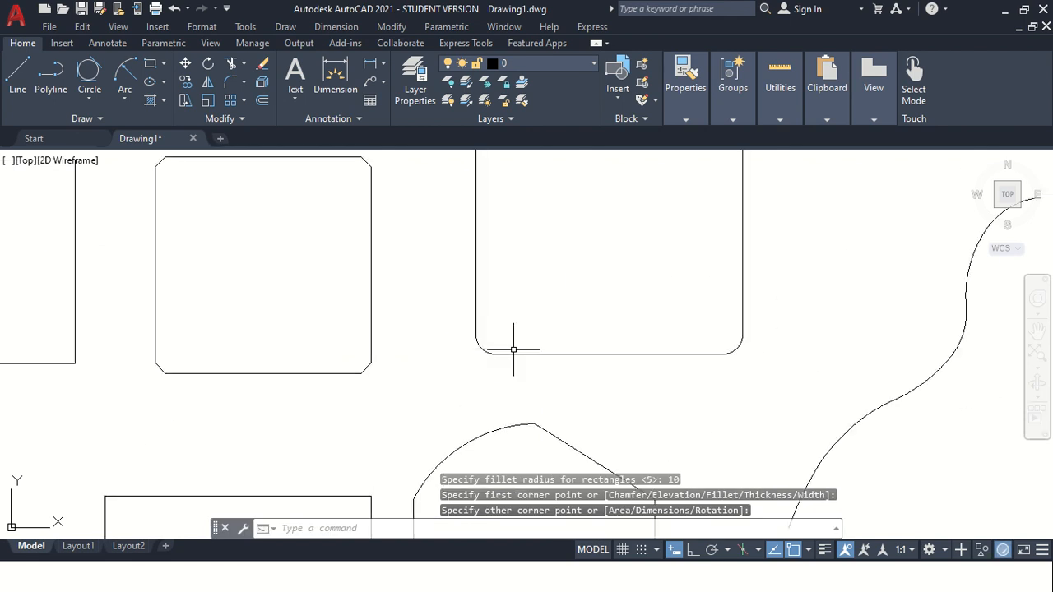
pyautogui.scroll(-3, 617, 357)
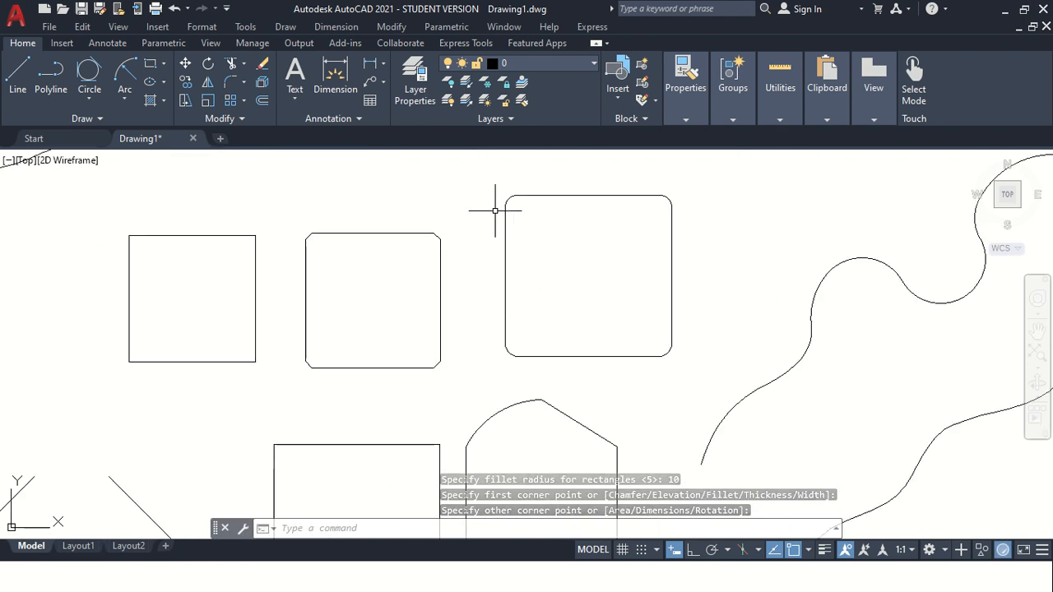
pyautogui.scroll(4, 509, 198)
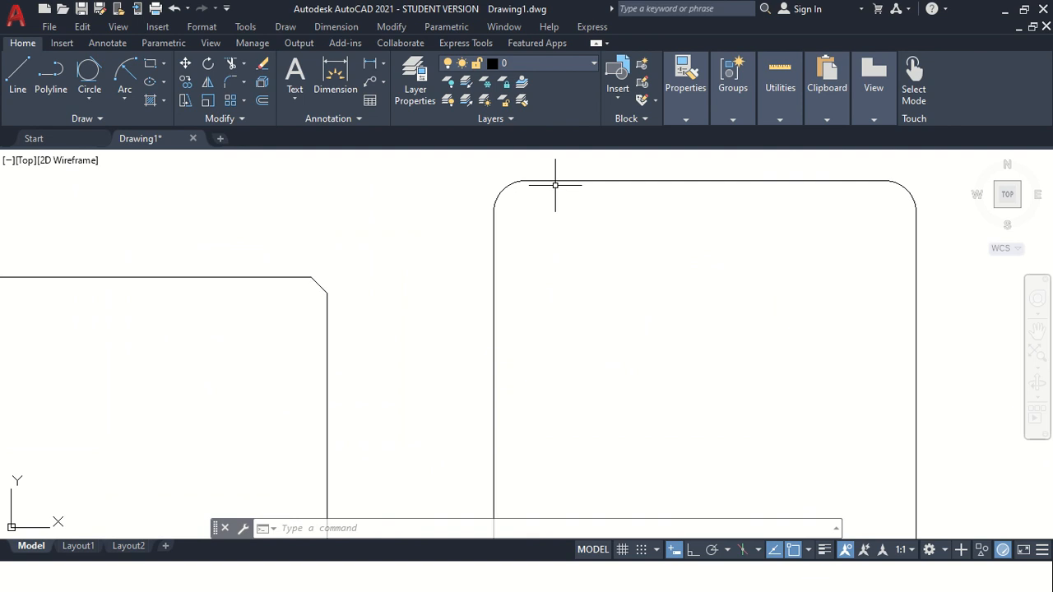
pyautogui.scroll(-2, 665, 224)
pyautogui.scroll(-2, 629, 283)
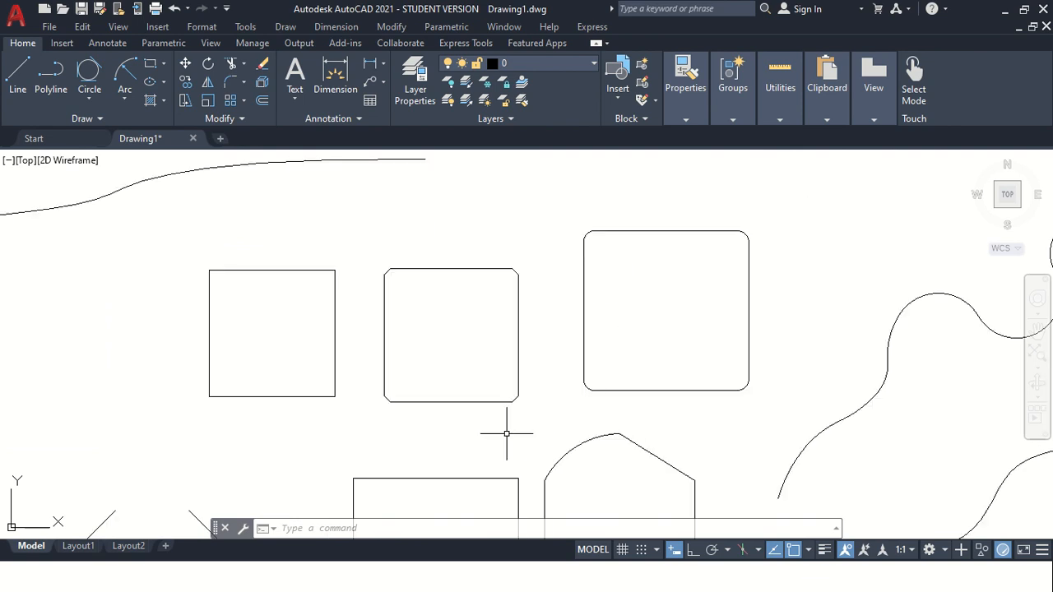
pyautogui.click(150, 65)
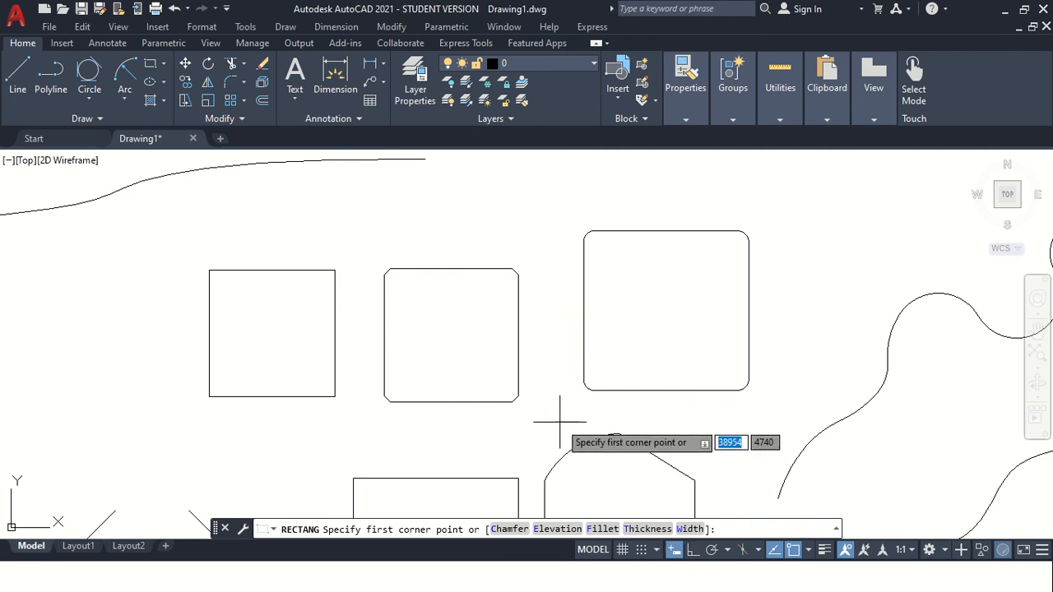
pyautogui.scroll(-2, 559, 422)
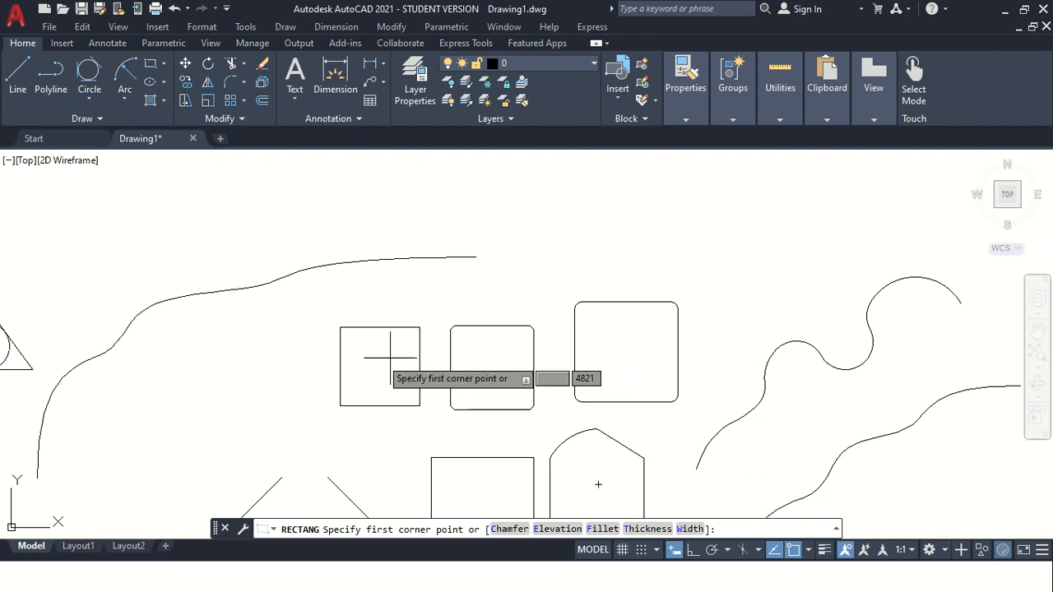
pyautogui.click(689, 528)
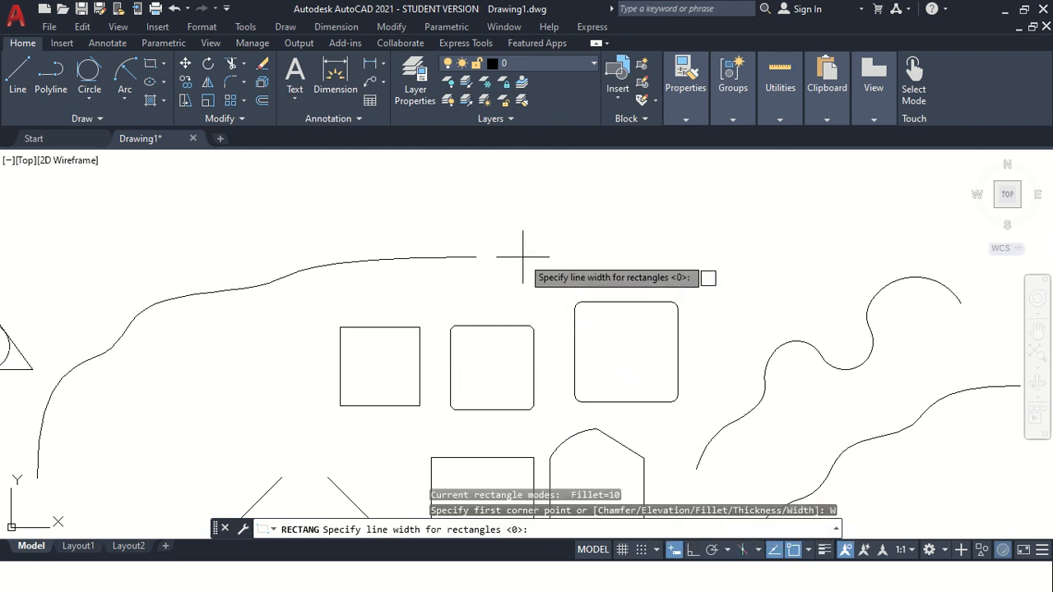
pyautogui.write('5')
pyautogui.press('Return')
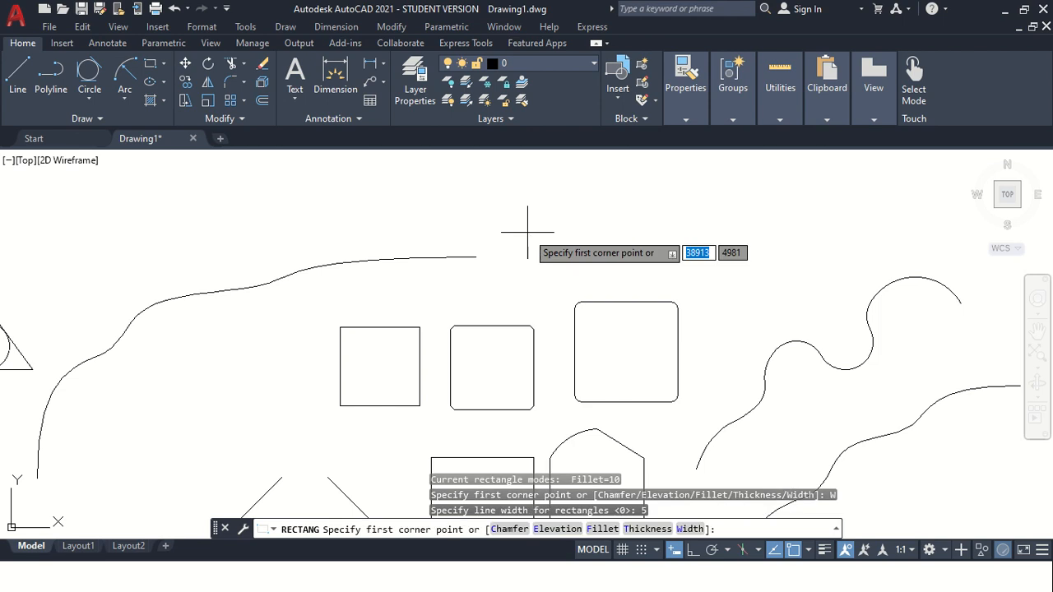
pyautogui.click(544, 282)
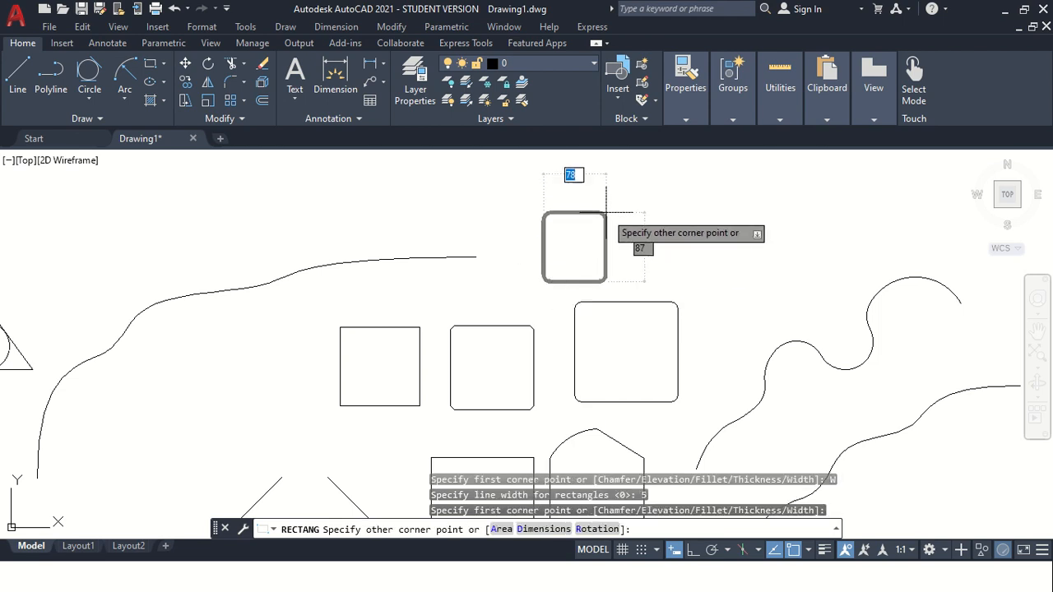
pyautogui.click(664, 205)
pyautogui.scroll(2, 670, 267)
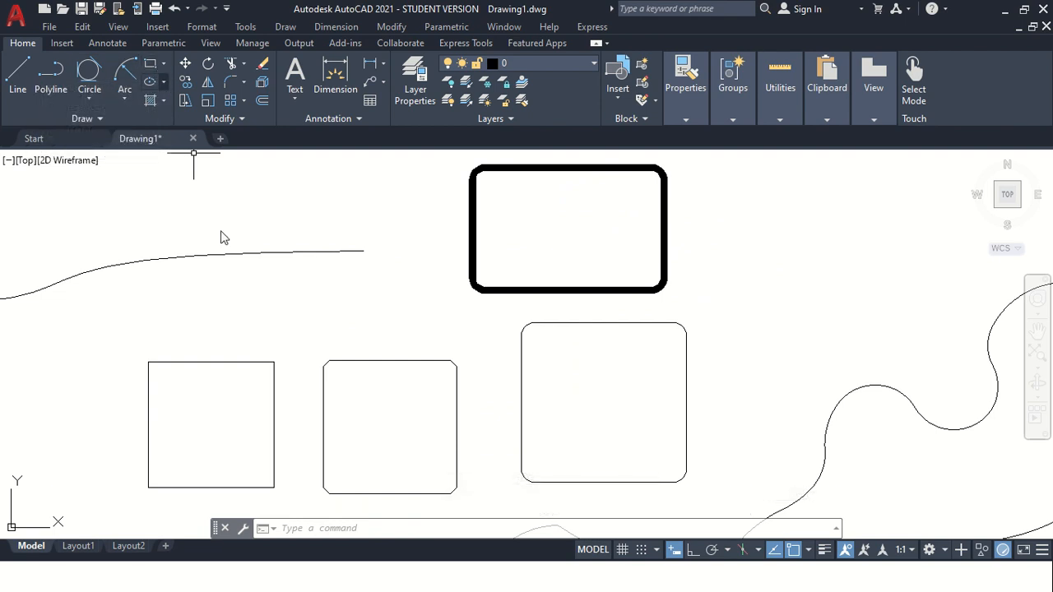
pyautogui.scroll(-2, 539, 210)
pyautogui.scroll(2, 776, 212)
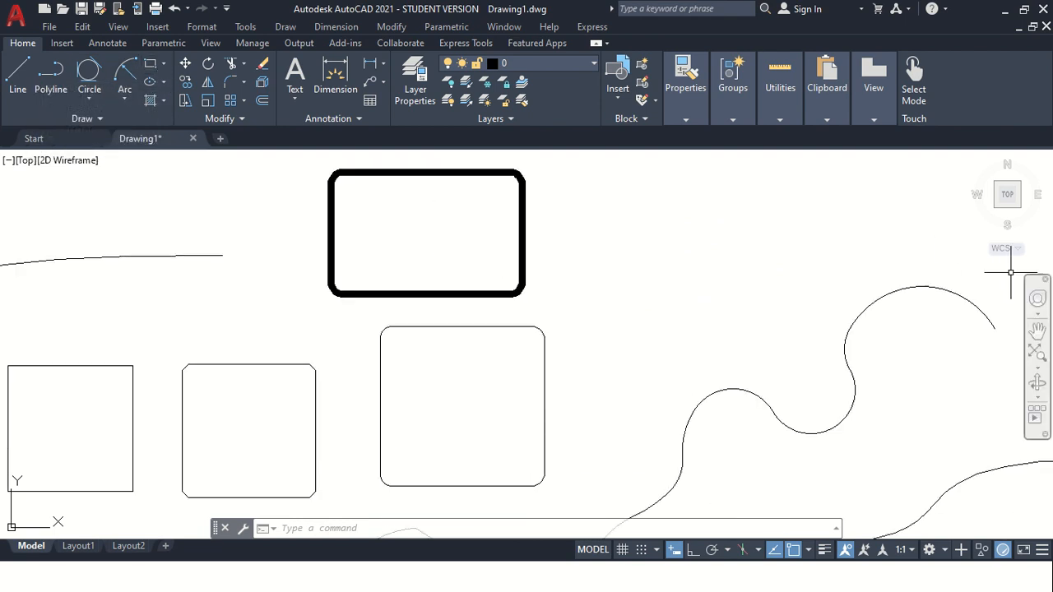
pyautogui.click(1037, 330)
pyautogui.moveTo(870, 271)
pyautogui.mouseDown()
pyautogui.moveTo(622, 357)
pyautogui.moveTo(583, 426)
pyautogui.mouseUp()
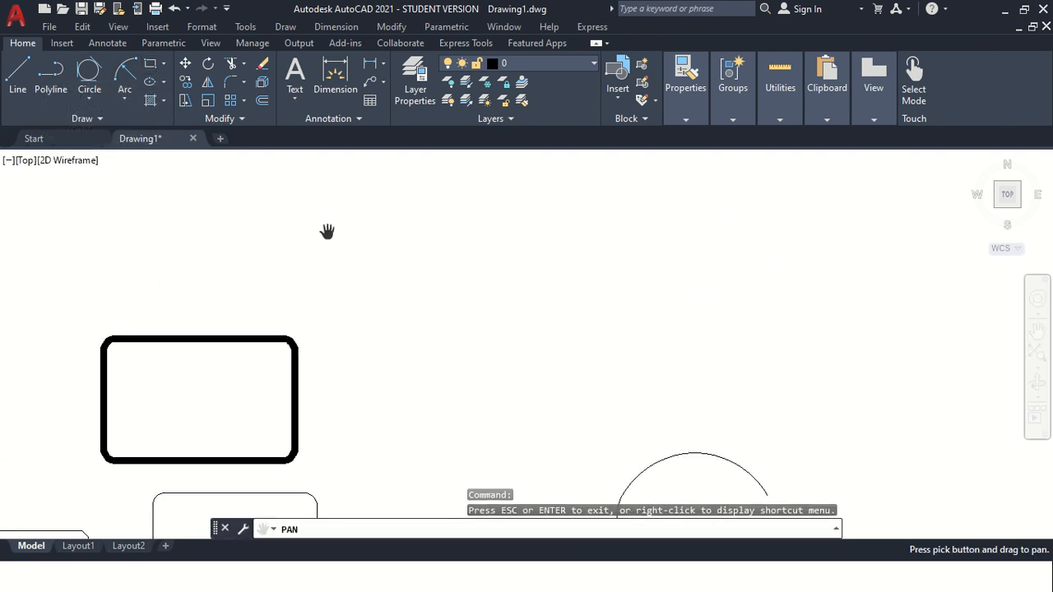
pyautogui.click(163, 66)
pyautogui.click(141, 118)
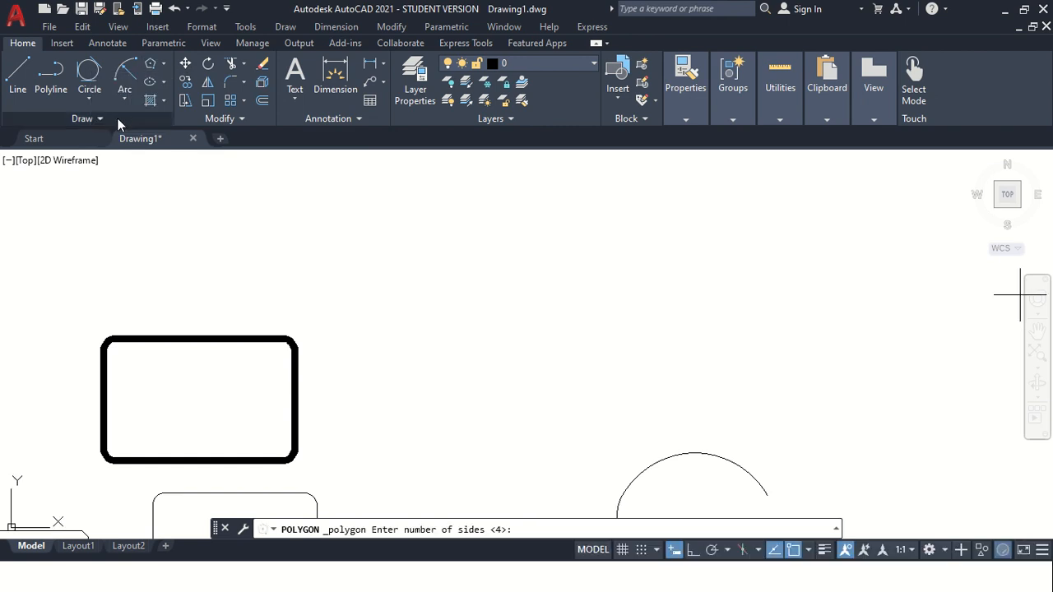
pyautogui.press('Escape')
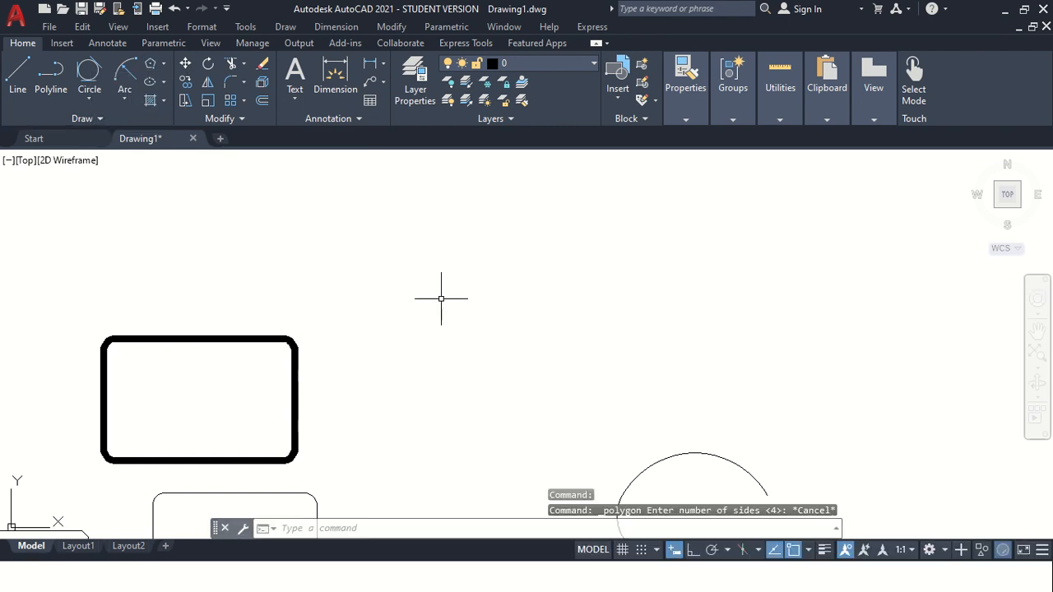
# Draw two circles of radius 30 side by side above the thick rectangle.
pyautogui.write('c')
pyautogui.press('Return')
pyautogui.click(473, 286)
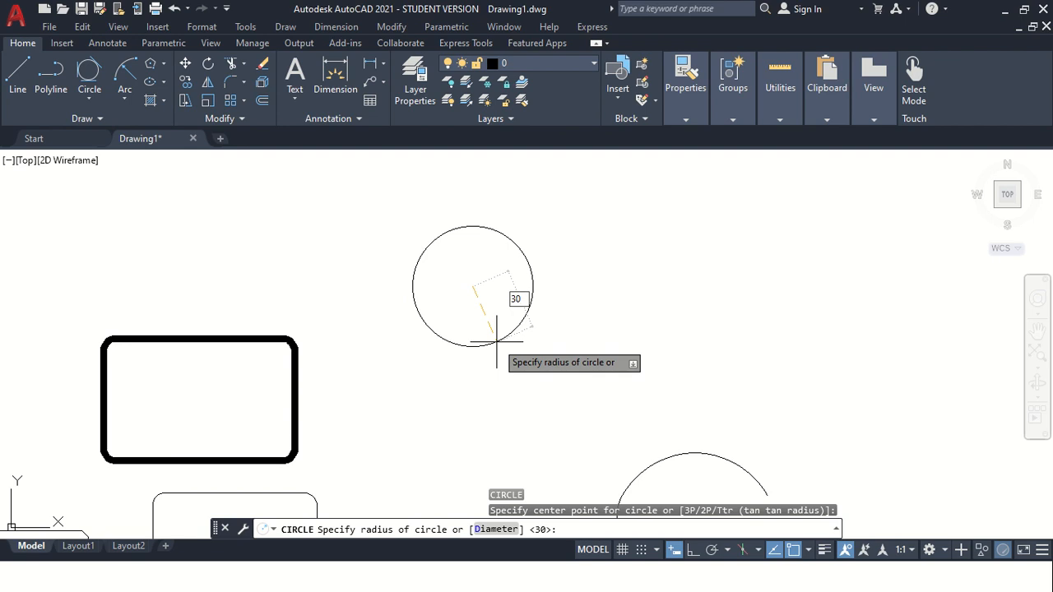
pyautogui.write('30')
pyautogui.press('Return')
pyautogui.press('Return')
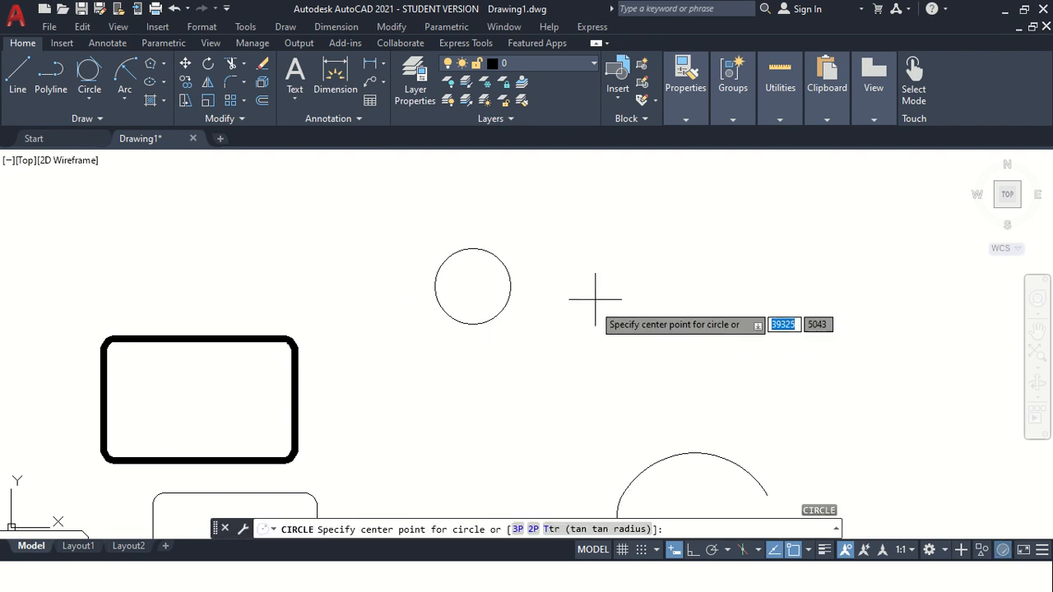
pyautogui.click(622, 282)
pyautogui.write('30')
pyautogui.press('Return')
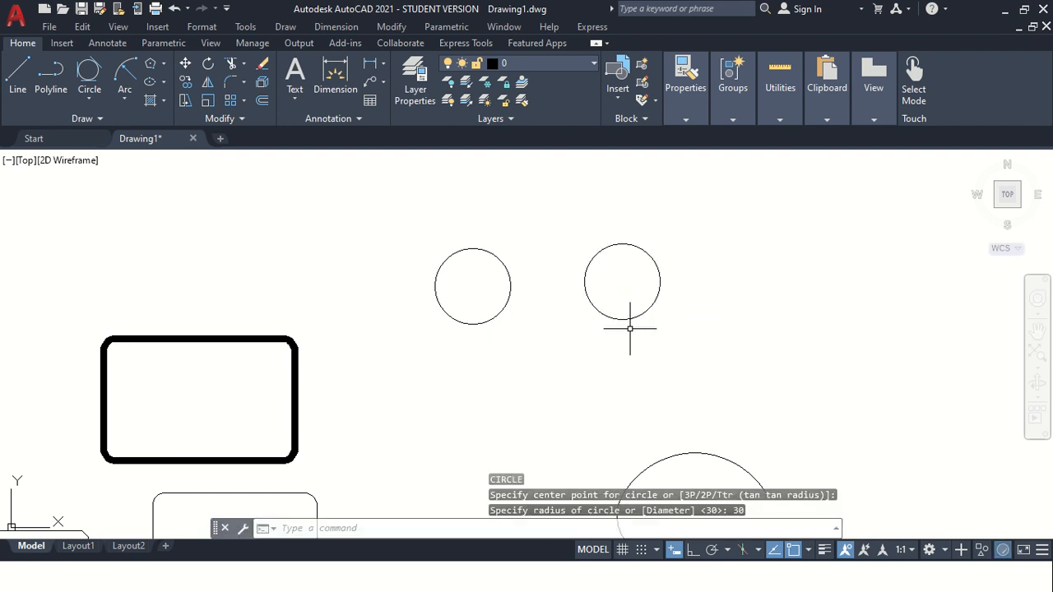
pyautogui.scroll(2, 534, 271)
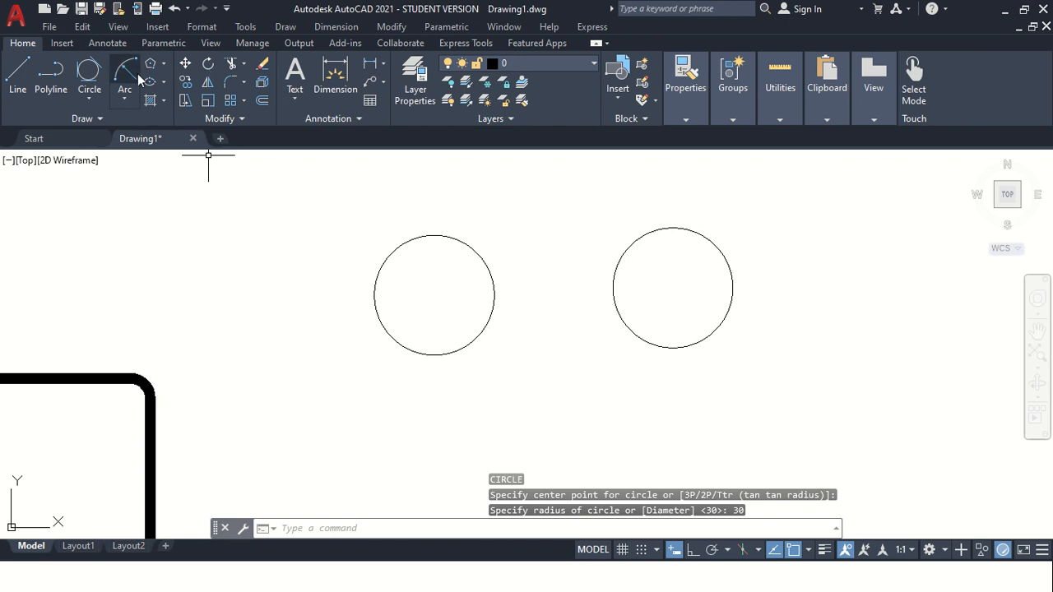
pyautogui.click(164, 63)
pyautogui.click(140, 118)
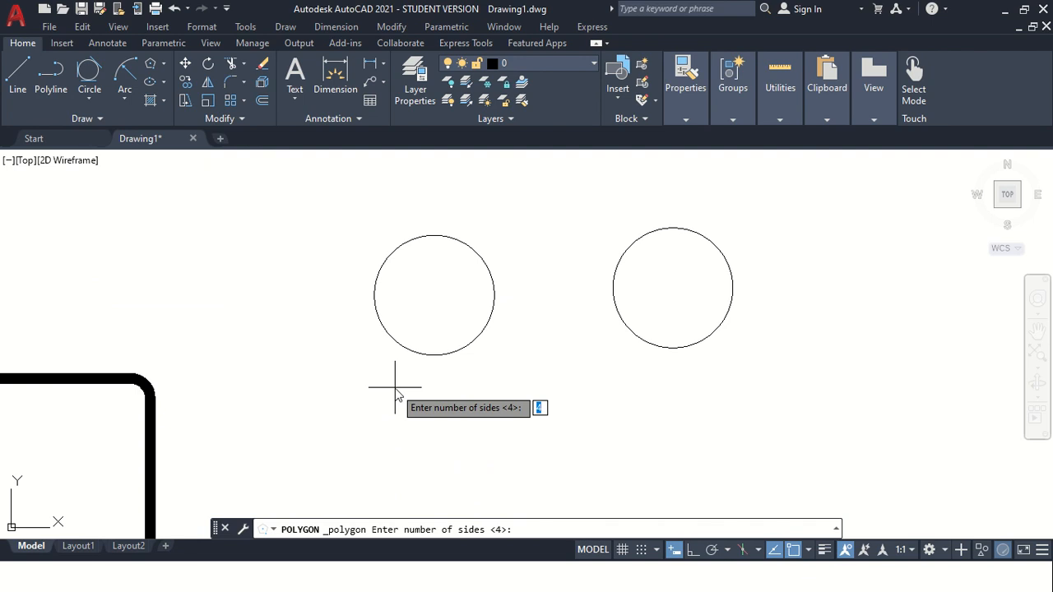
pyautogui.press('Return')
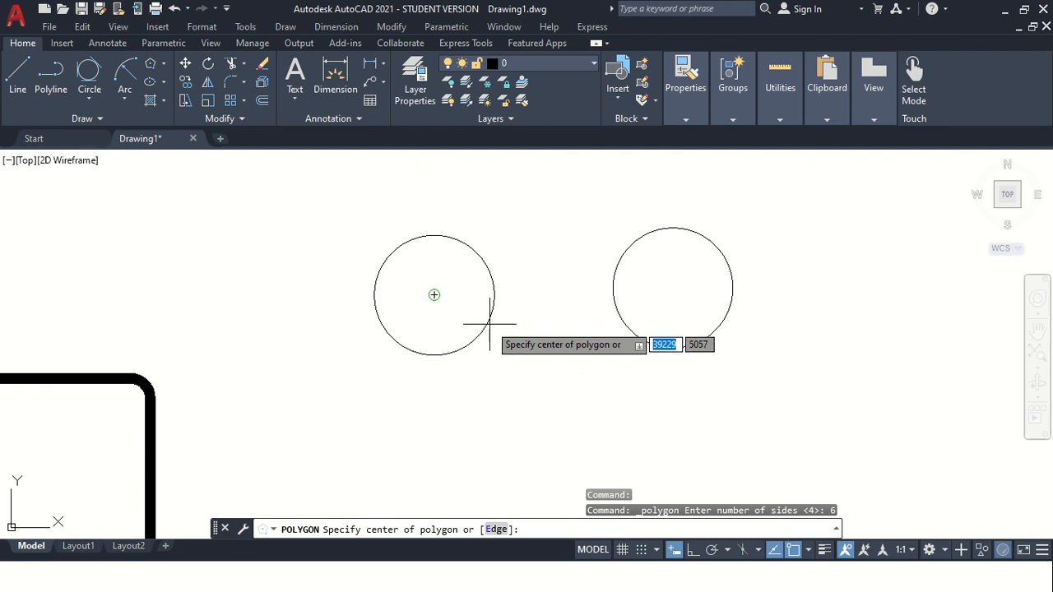
pyautogui.click(809, 550)
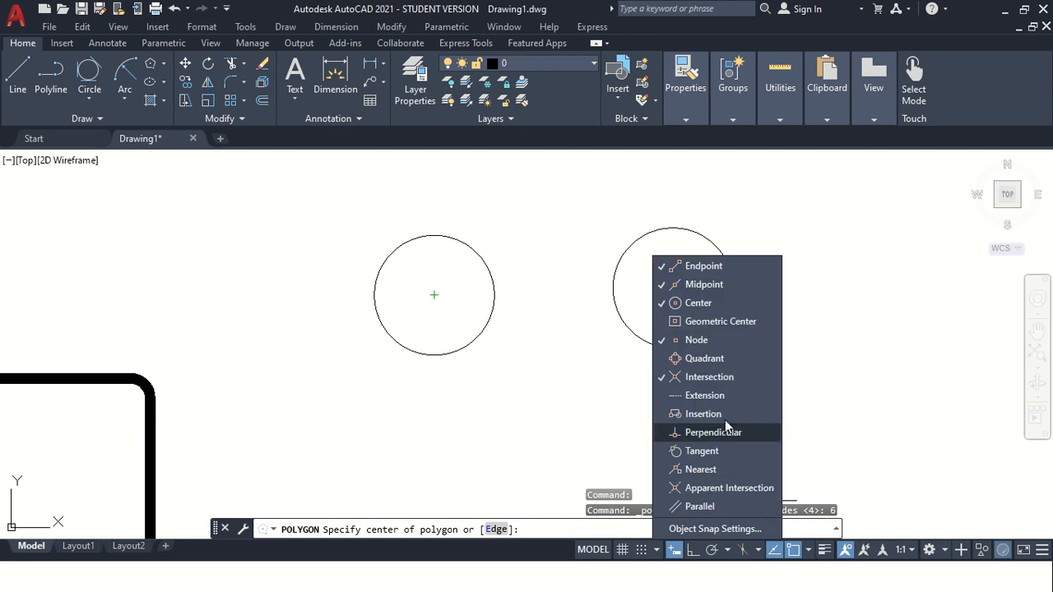
pyautogui.click(693, 304)
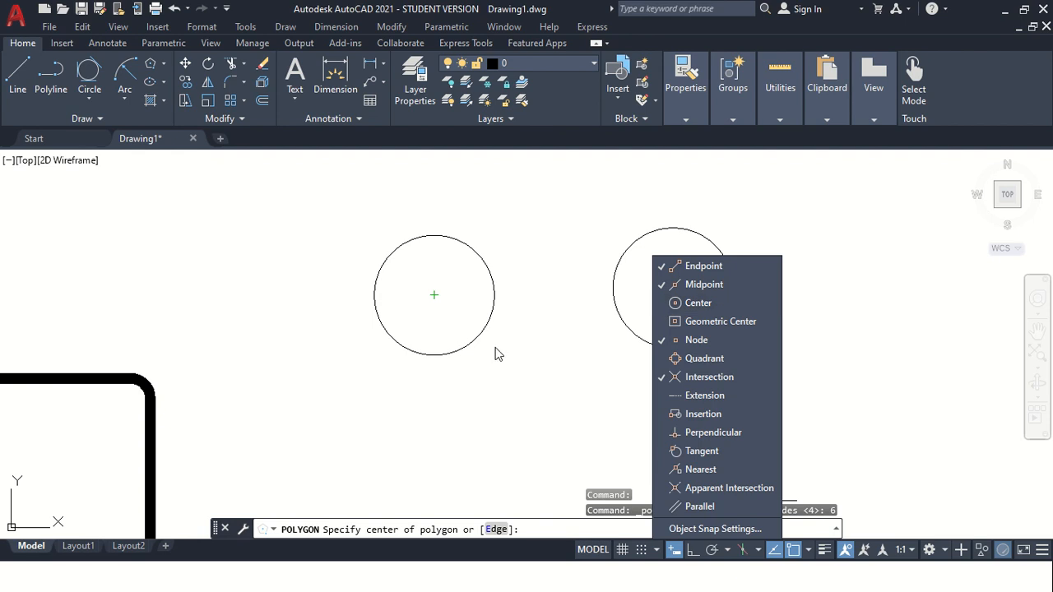
pyautogui.click(490, 387)
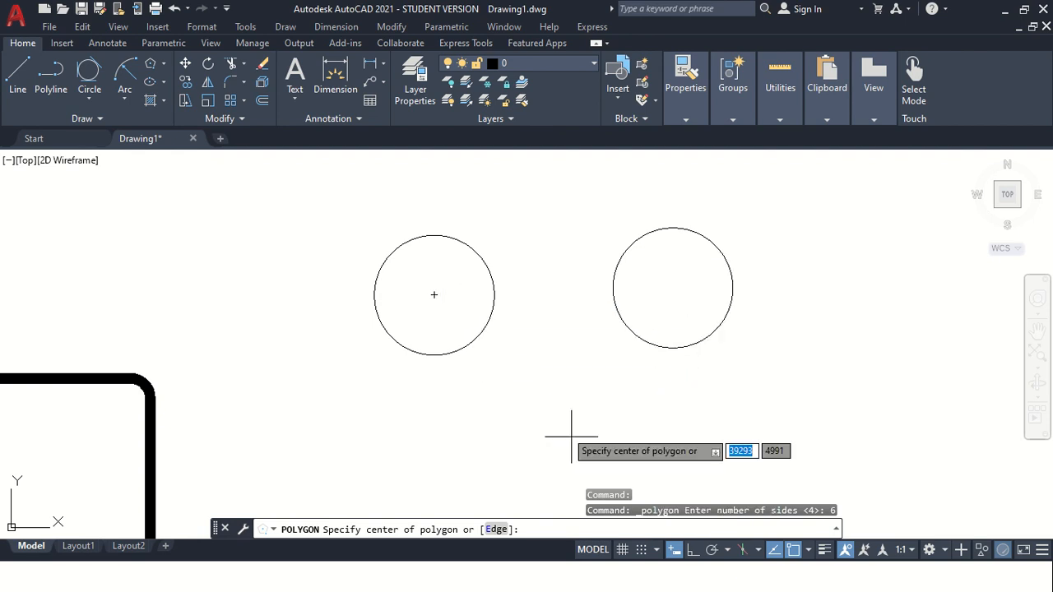
pyautogui.press('Escape')
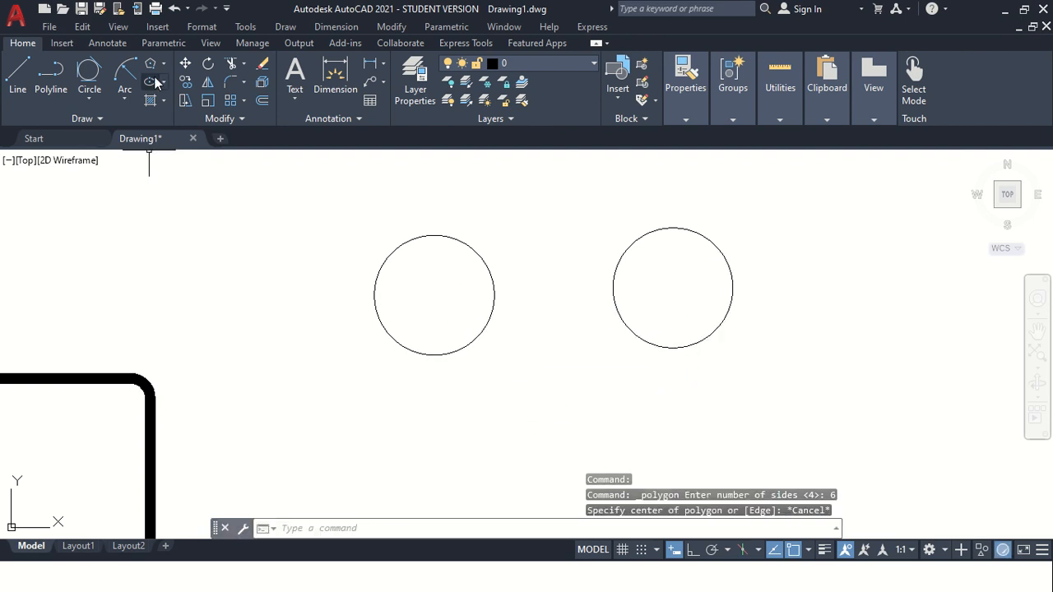
pyautogui.click(150, 64)
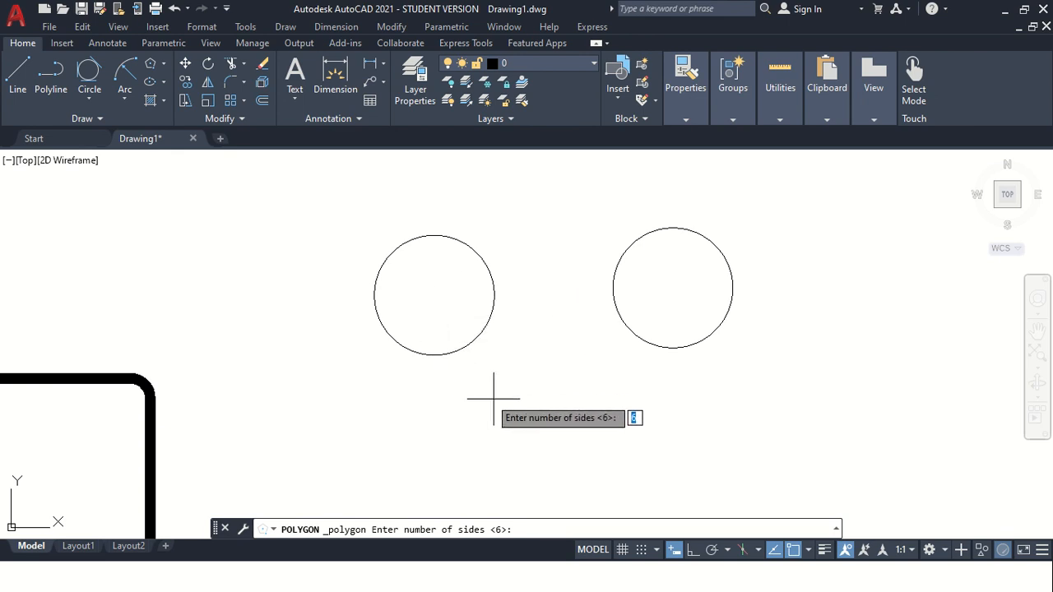
pyautogui.click(809, 550)
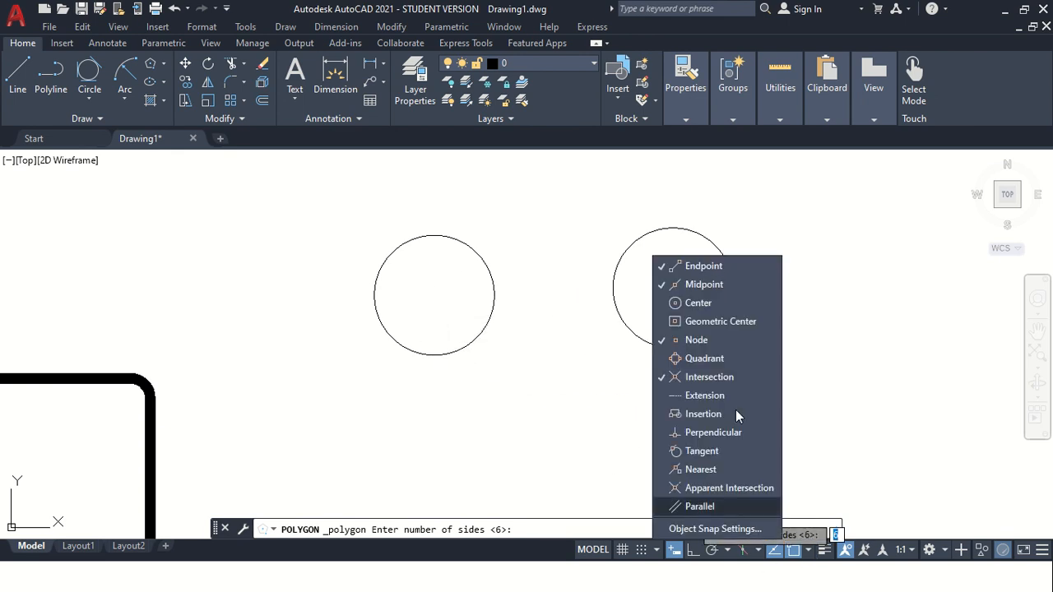
pyautogui.click(698, 302)
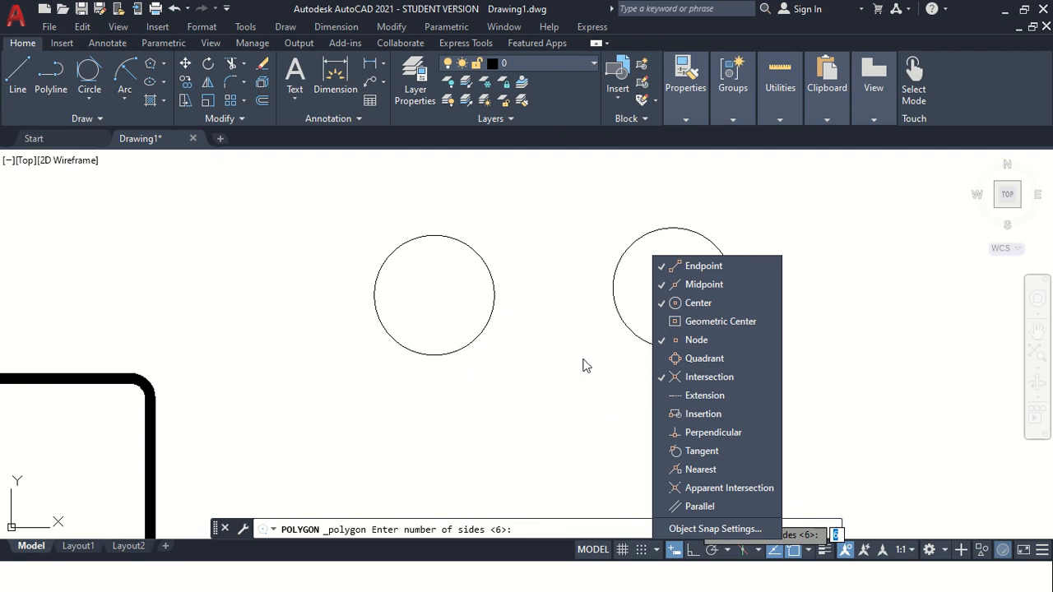
pyautogui.press('Escape')
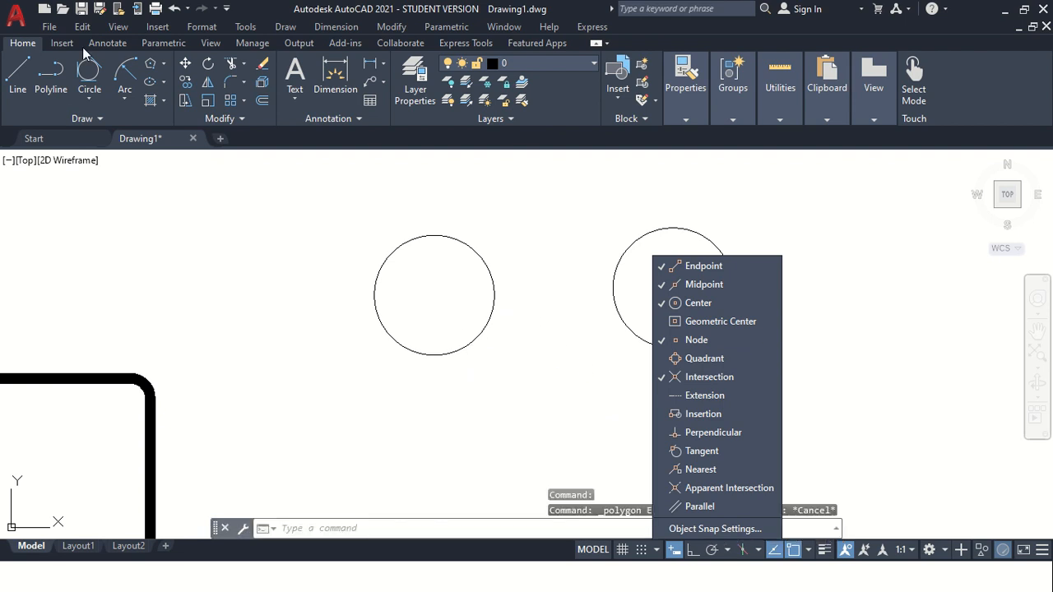
# Draw a six-sided polygon inscribed in the left circle, centred on it, with radius 30.
pyautogui.click(150, 64)
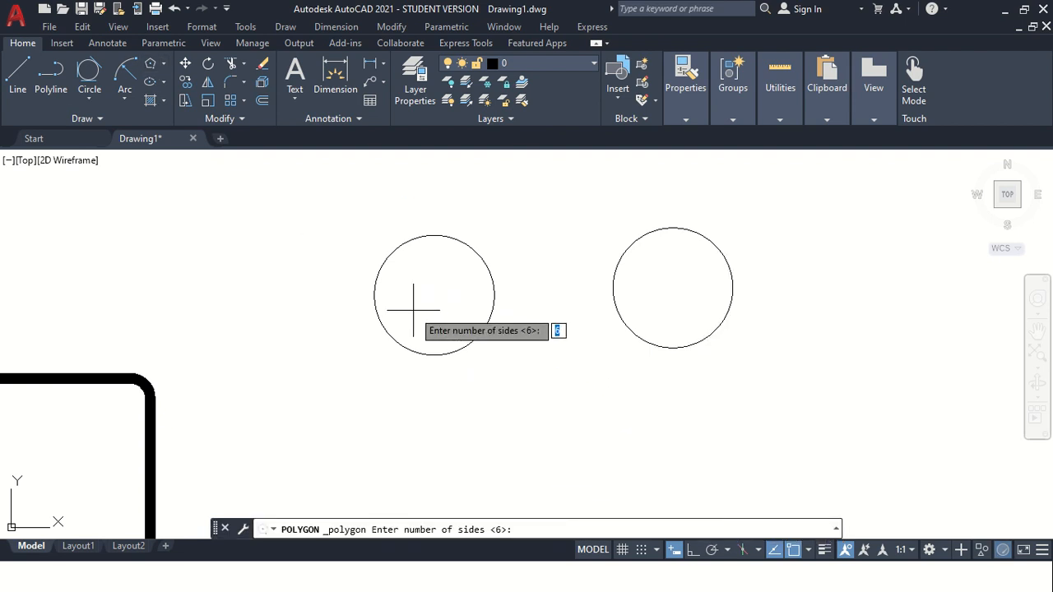
pyautogui.press('Return')
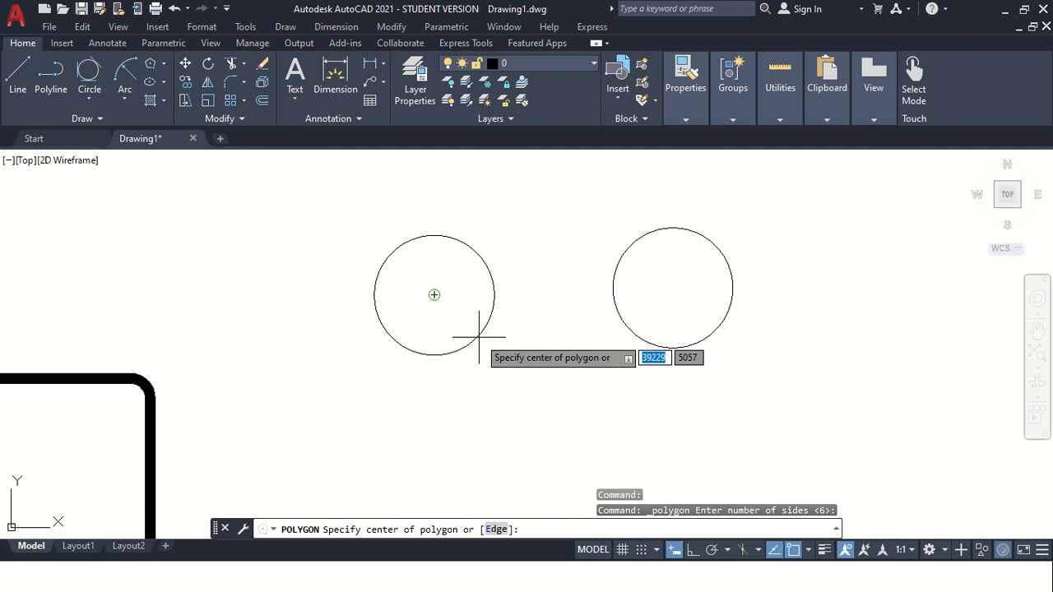
pyautogui.click(436, 291)
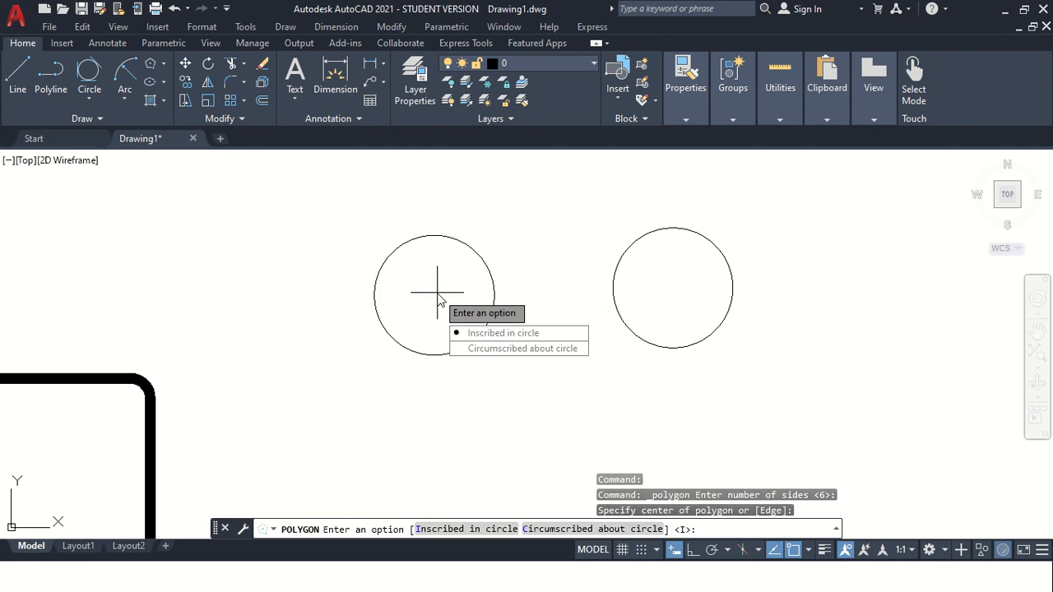
pyautogui.click(474, 338)
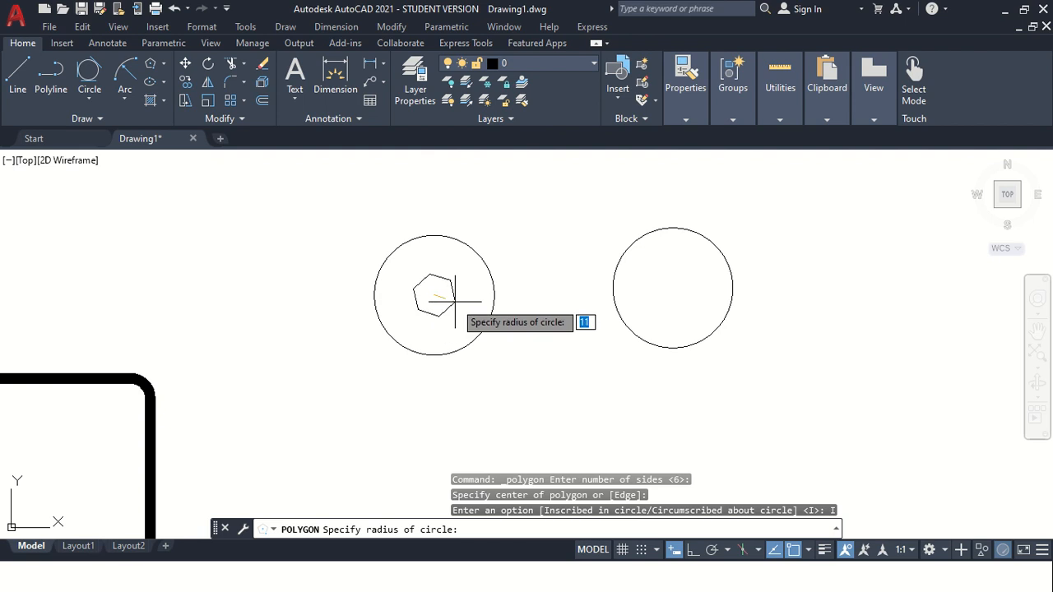
pyautogui.press('Return')
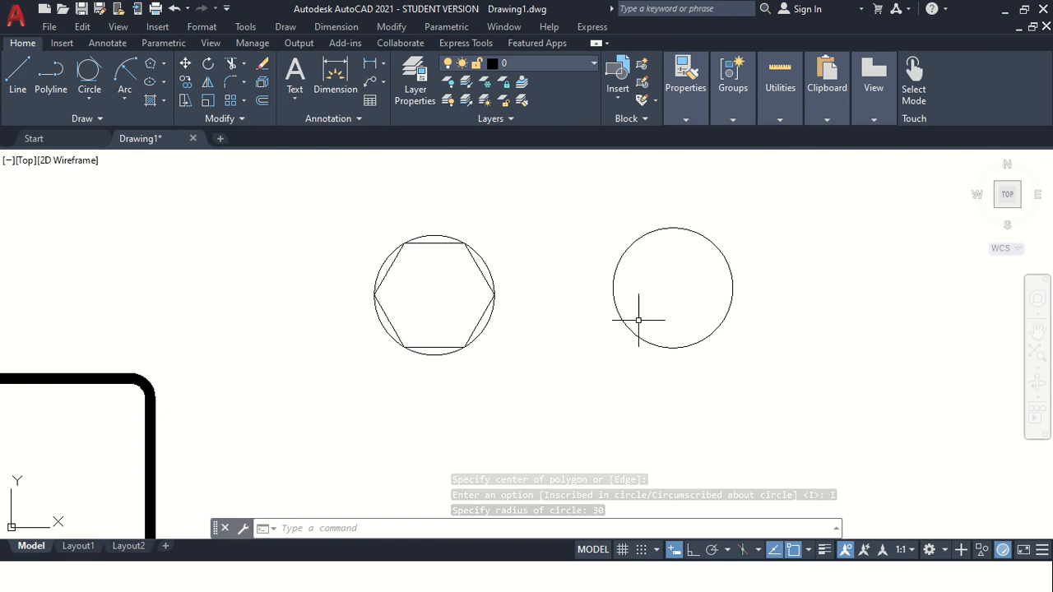
# Draw a six-sided polygon circumscribed about the right circle, centred on it, with radius 30.
pyautogui.click(151, 68)
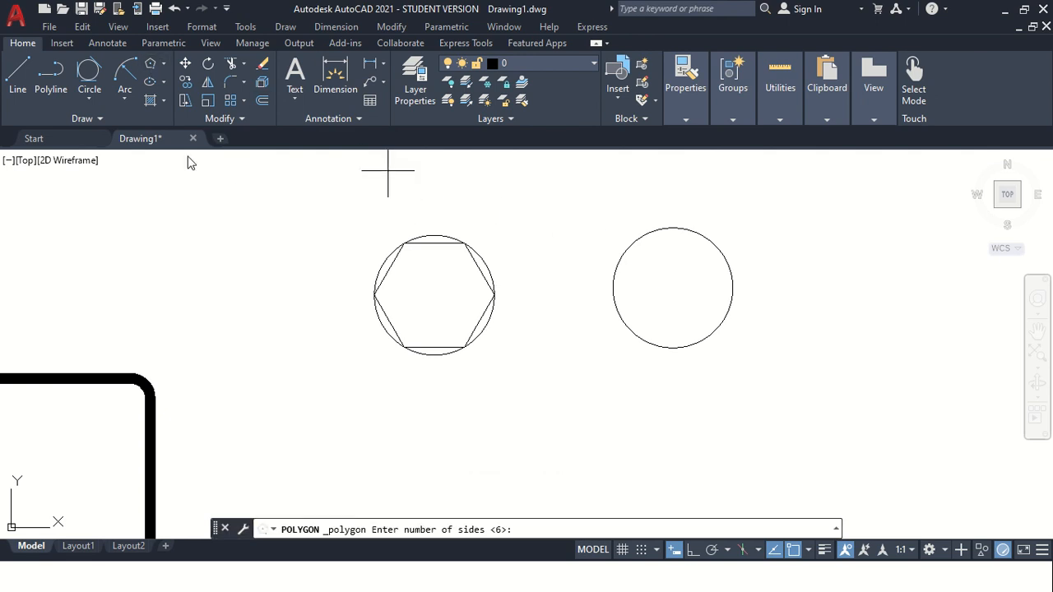
pyautogui.press('Return')
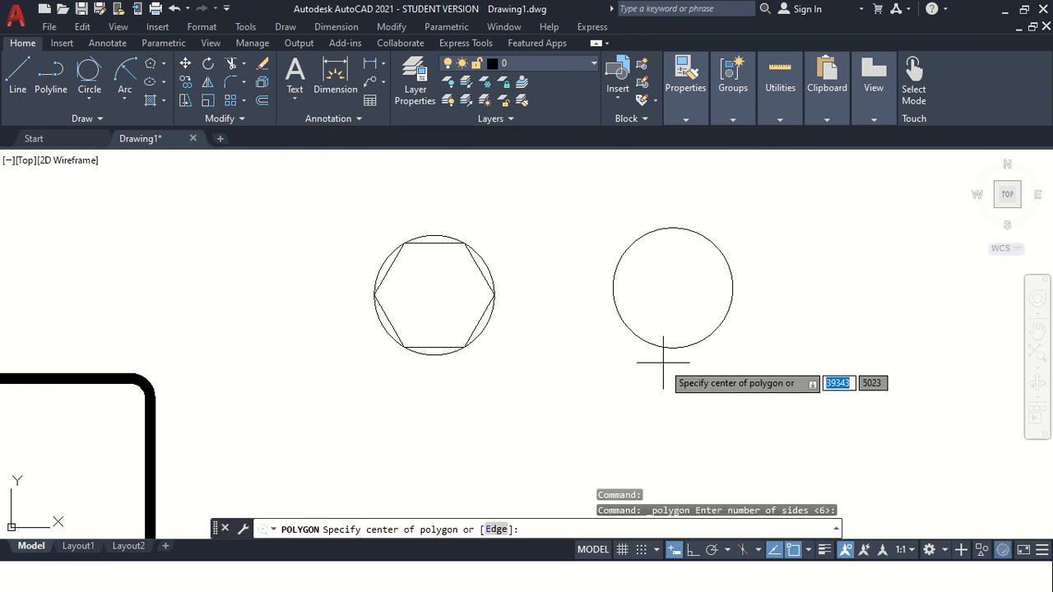
pyautogui.click(674, 288)
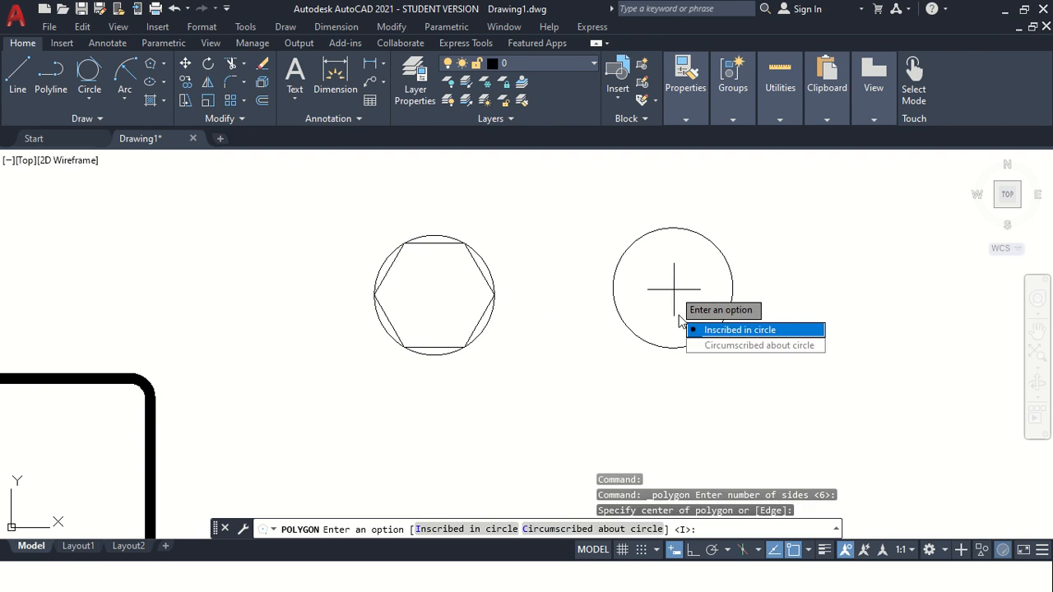
pyautogui.click(721, 346)
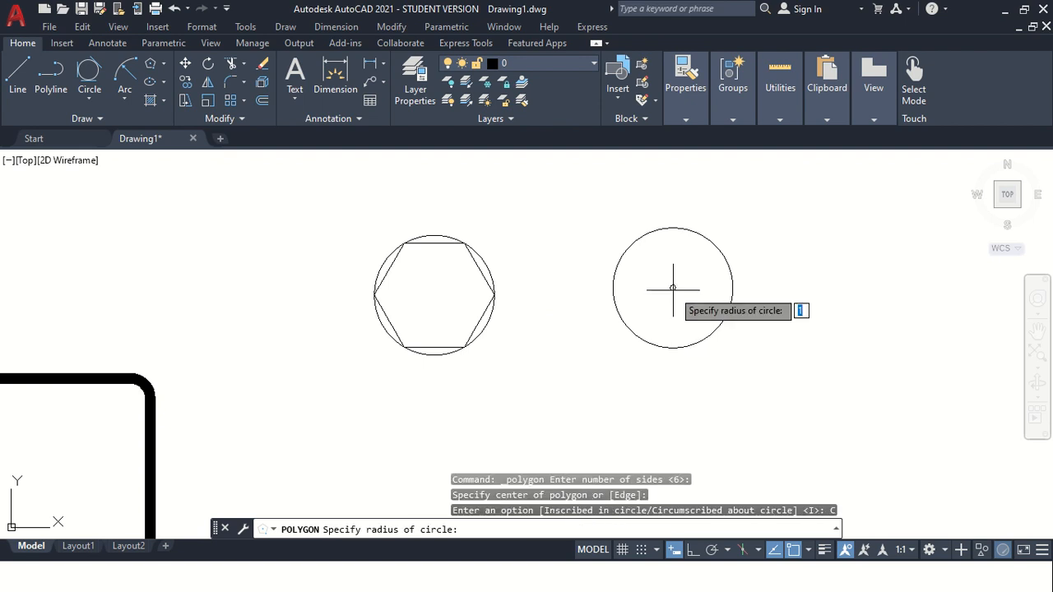
pyautogui.press('Return')
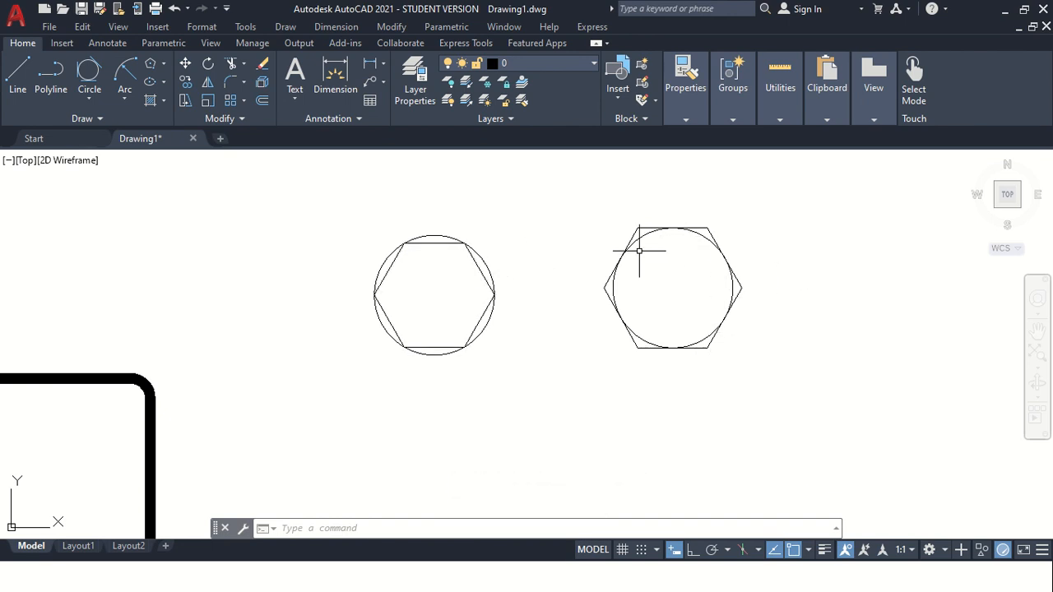
pyautogui.click(165, 66)
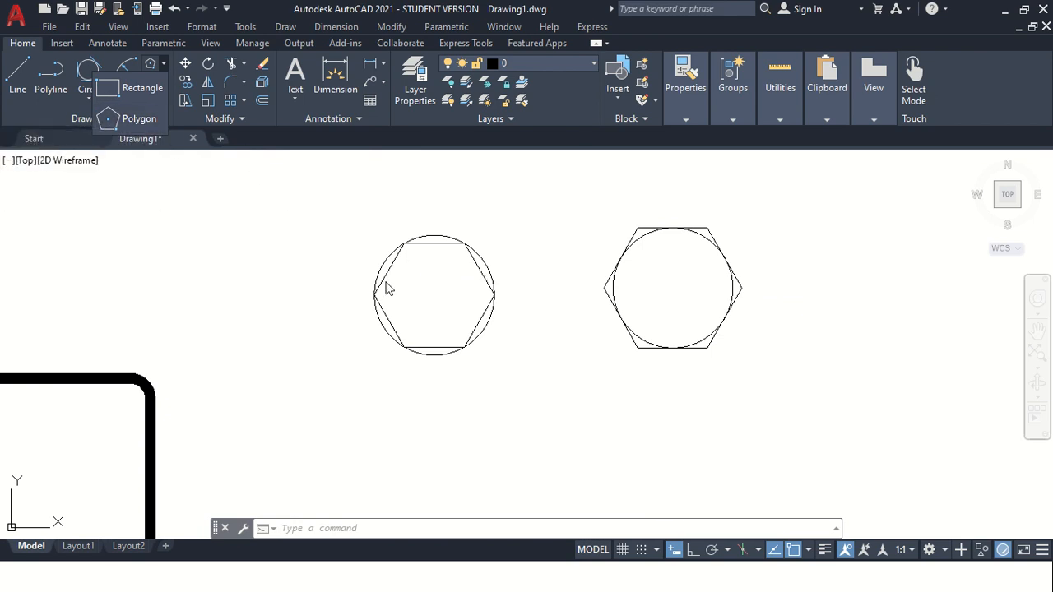
pyautogui.click(126, 121)
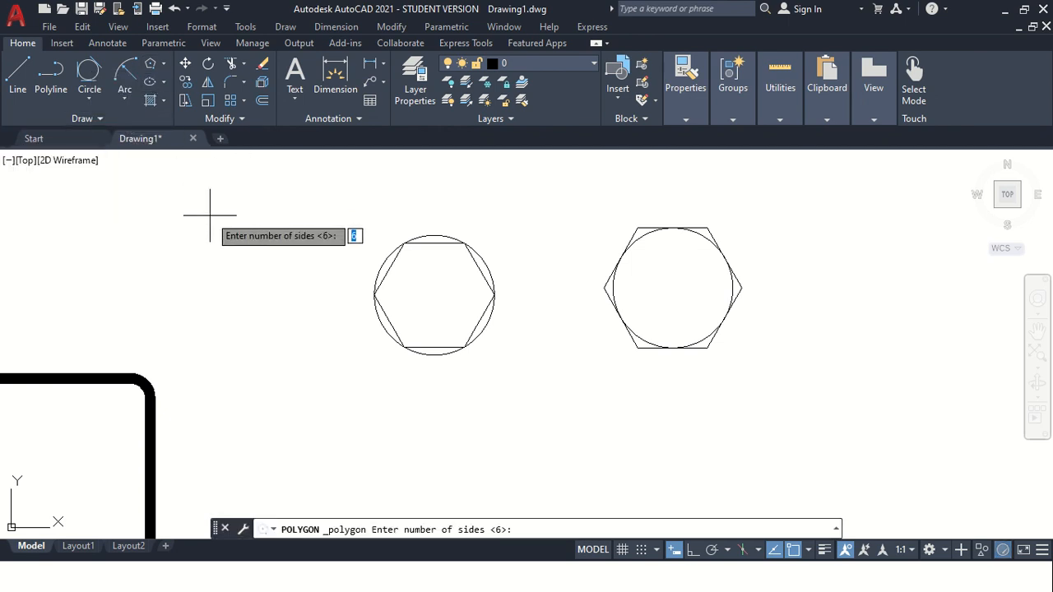
pyautogui.press('Escape')
pyautogui.scroll(-2, 346, 288)
pyautogui.scroll(2, 617, 253)
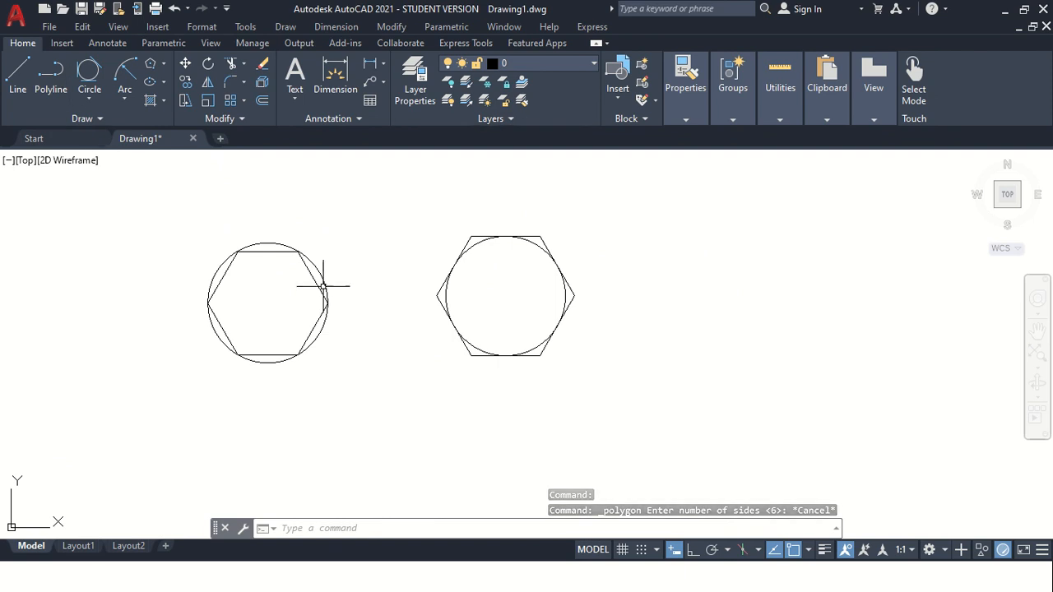
# Draw a centre-based ellipse with a horizontal major axis to the right of the circumscribed hexagon.
pyautogui.click(163, 83)
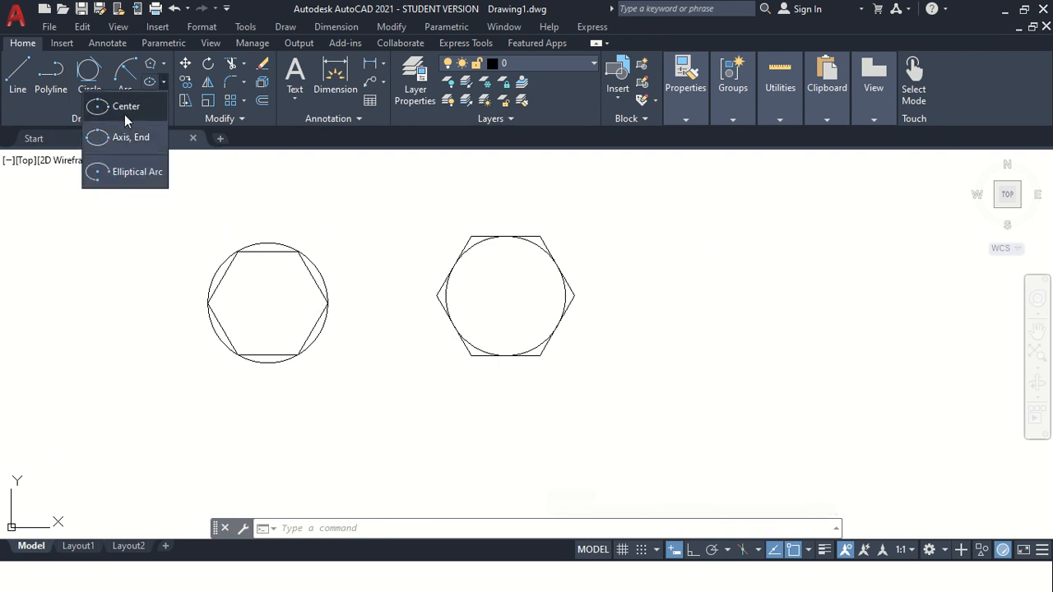
pyautogui.click(163, 82)
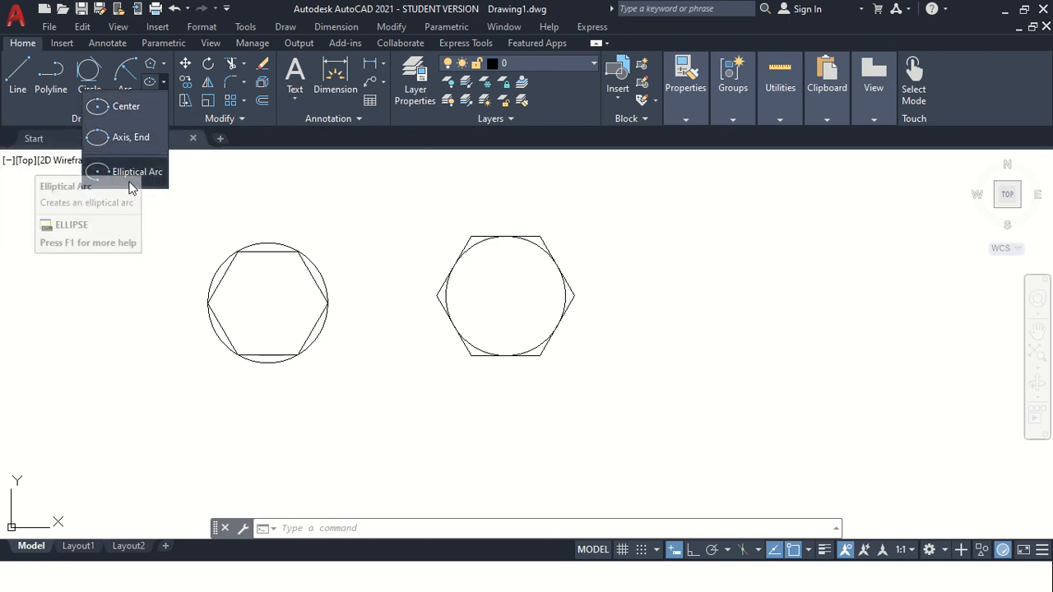
pyautogui.click(126, 107)
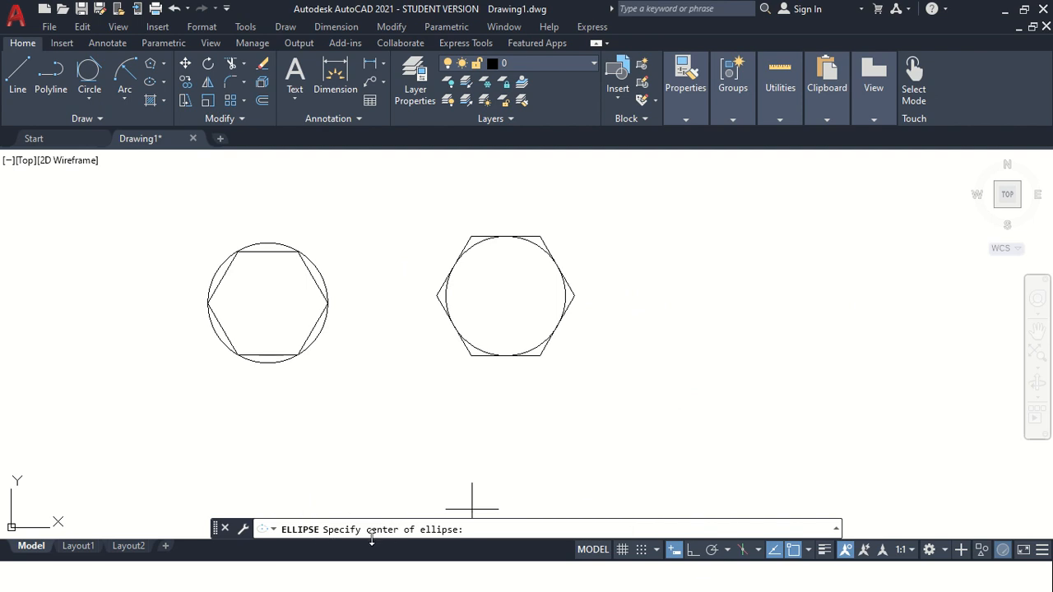
pyautogui.click(713, 324)
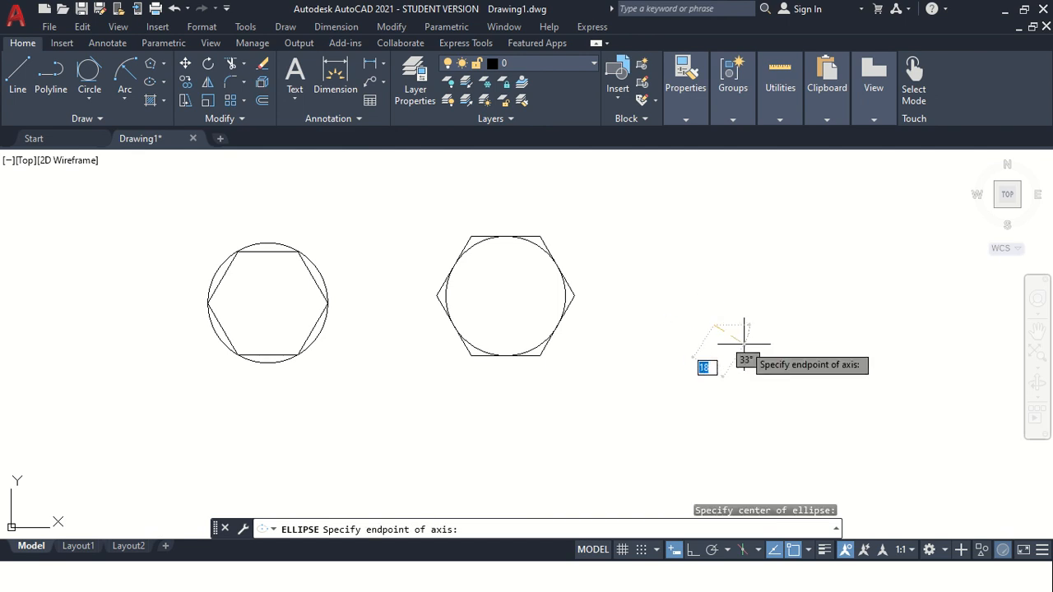
pyautogui.click(813, 324)
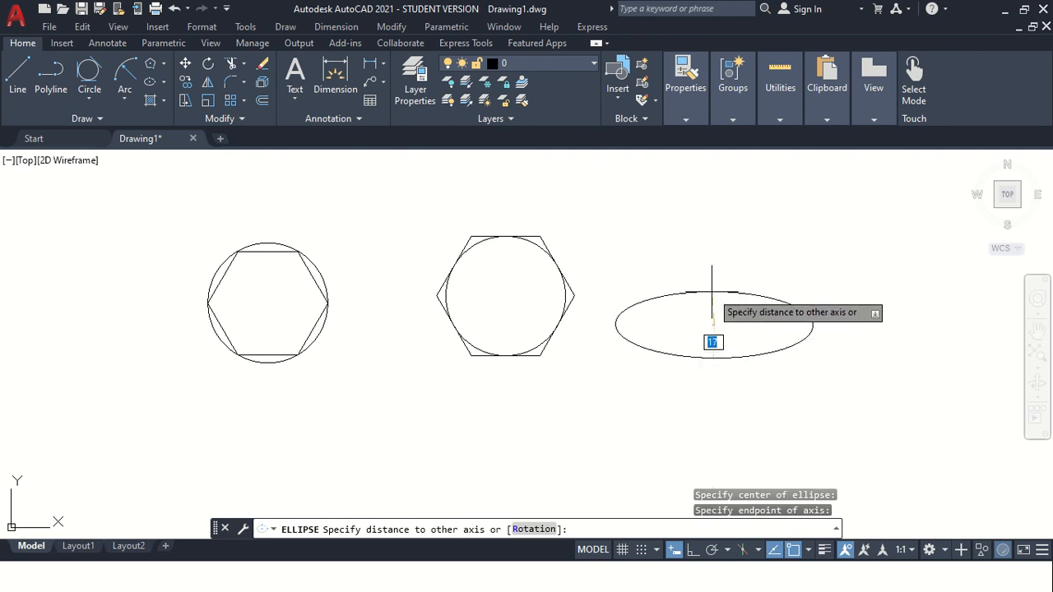
pyautogui.click(709, 288)
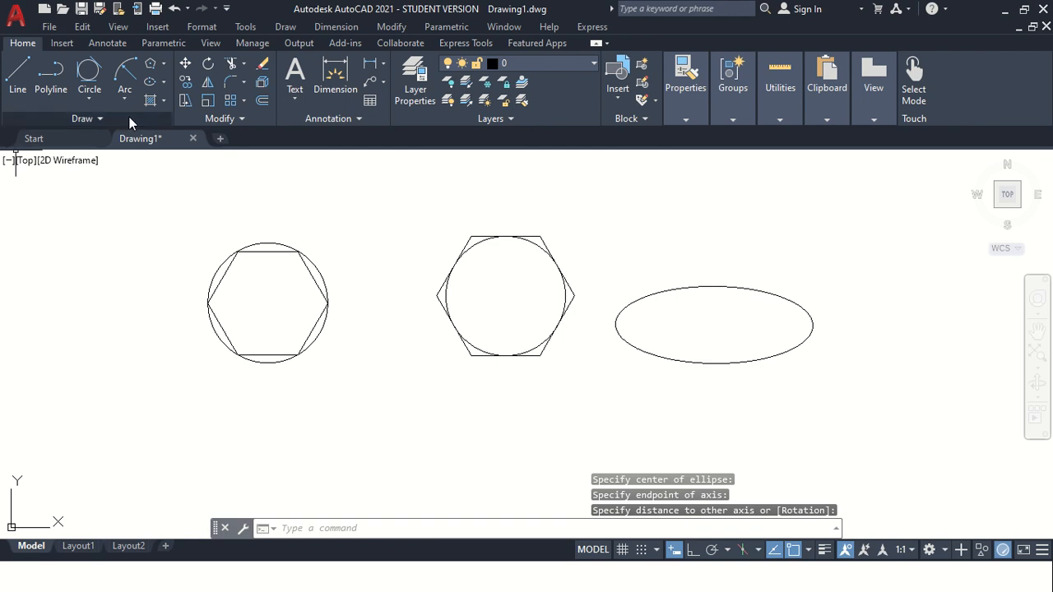
# Draw a smaller ellipse by axis endpoints above the first ellipse, with a horizontal major axis.
pyautogui.click(165, 81)
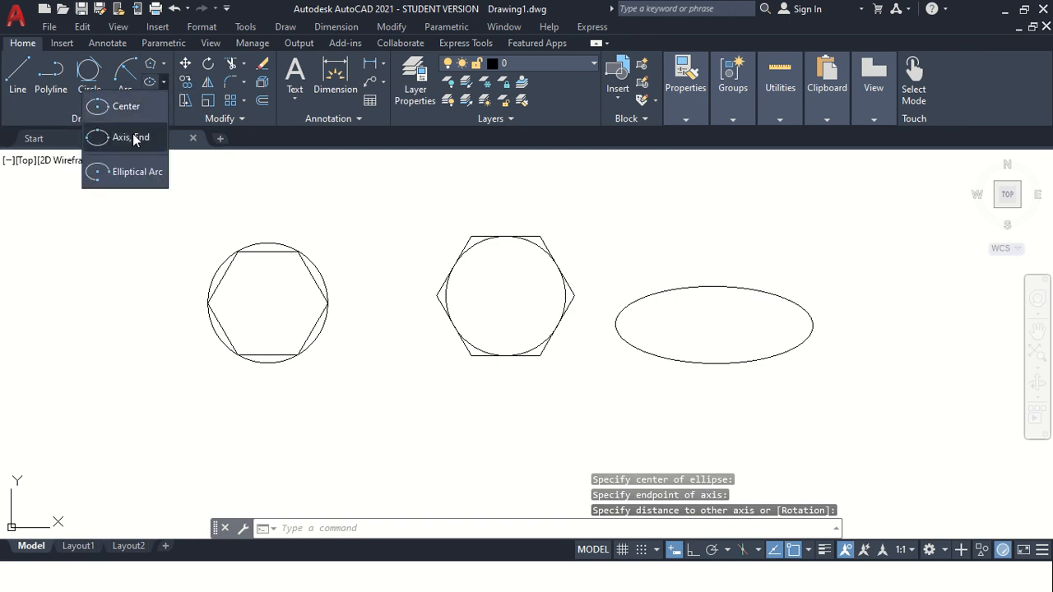
pyautogui.click(132, 138)
pyautogui.click(633, 221)
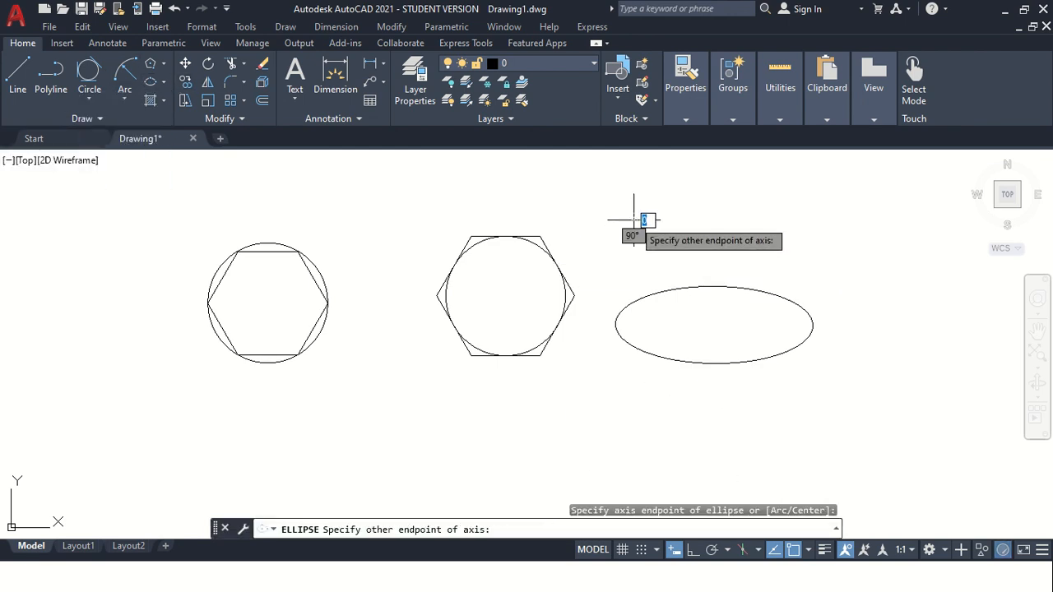
pyautogui.click(742, 221)
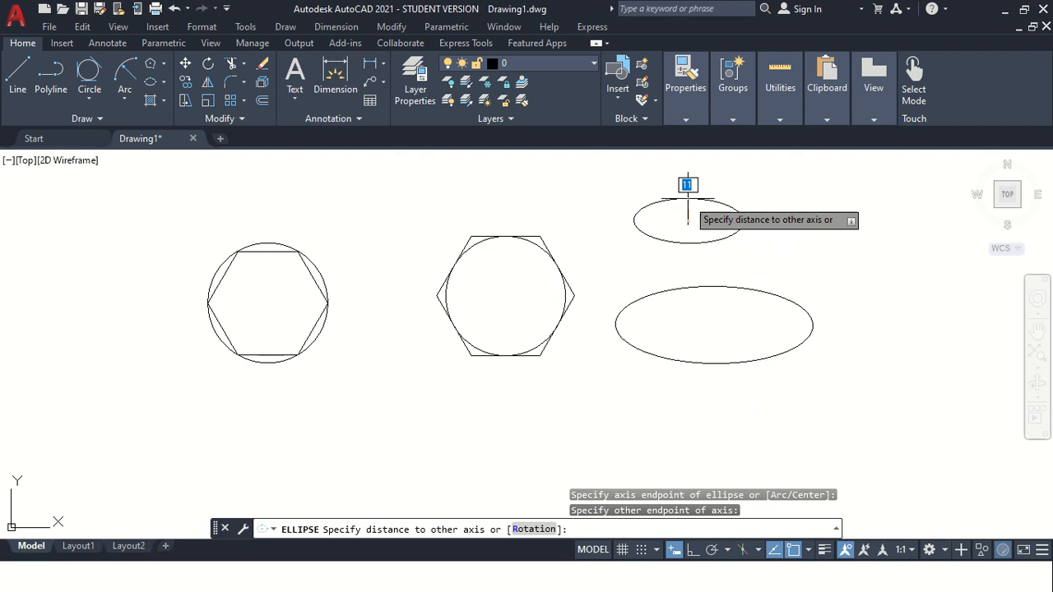
pyautogui.click(688, 194)
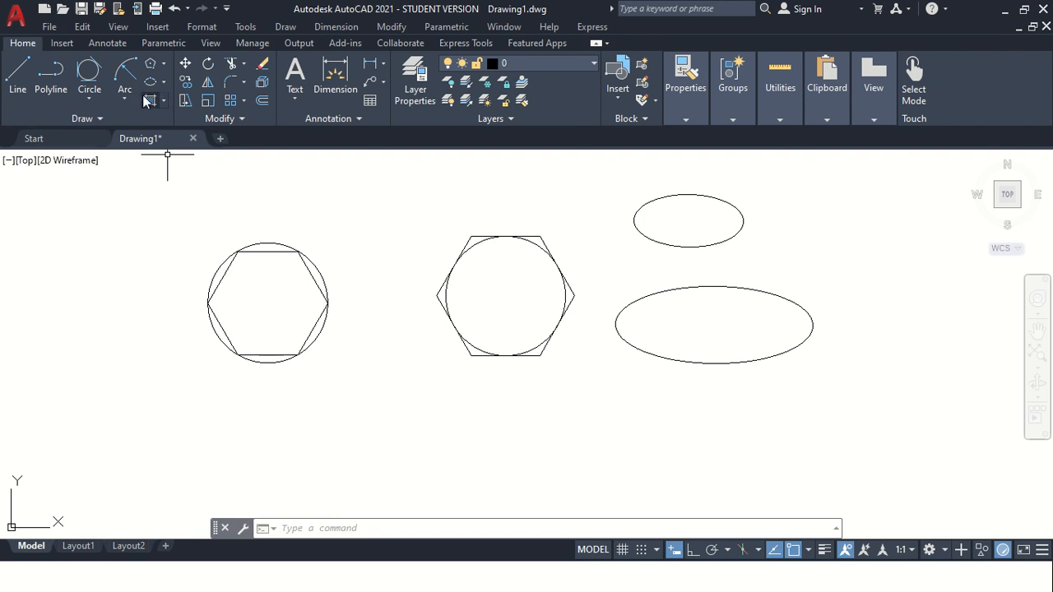
# Draw a fit-point spline with six points in a wavy path to the right of the ellipses.
pyautogui.click(99, 119)
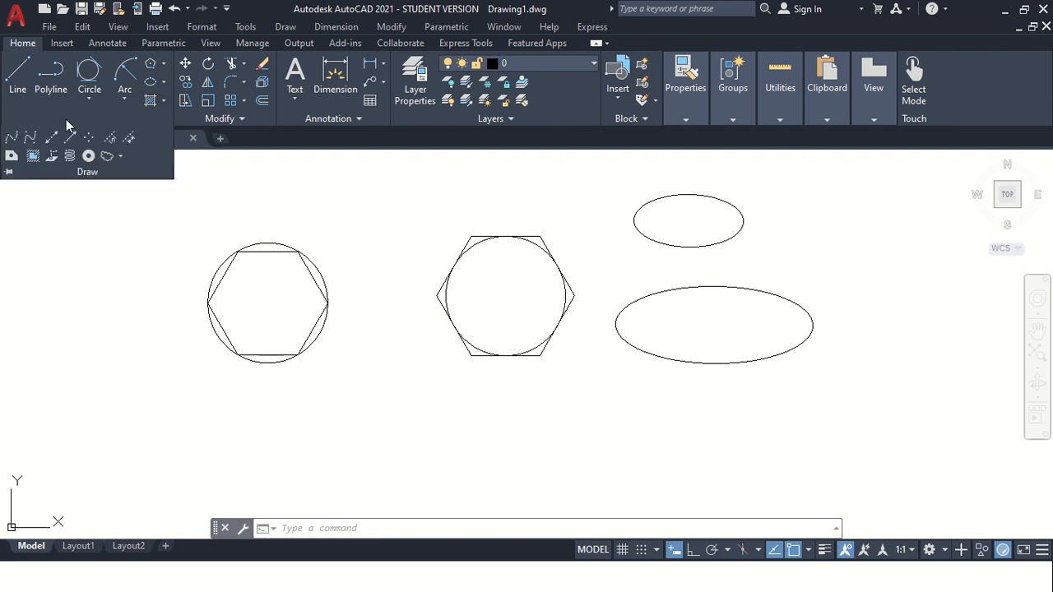
pyautogui.scroll(-4, 263, 247)
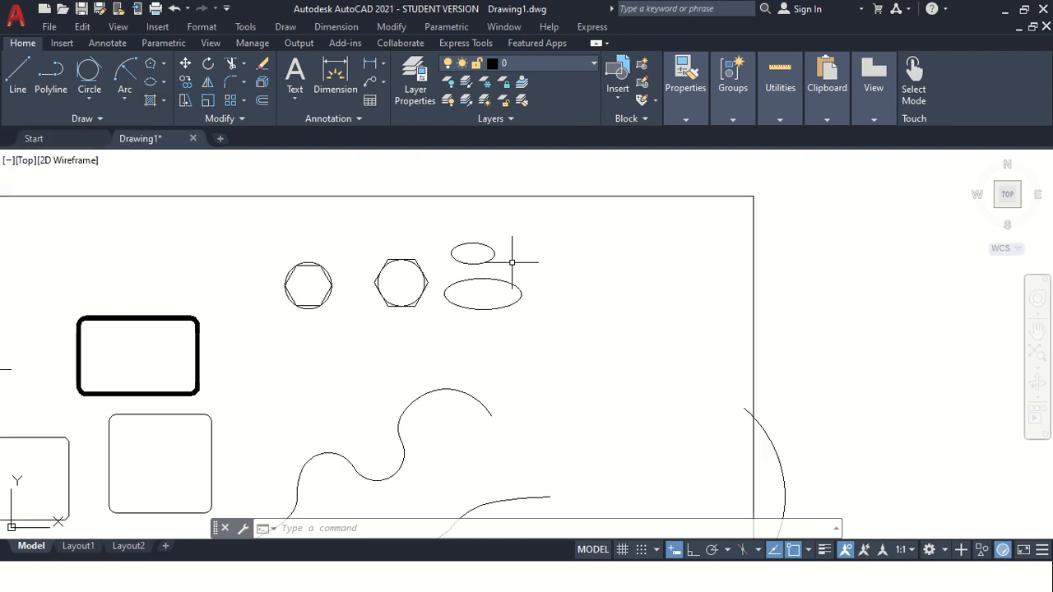
pyautogui.click(91, 121)
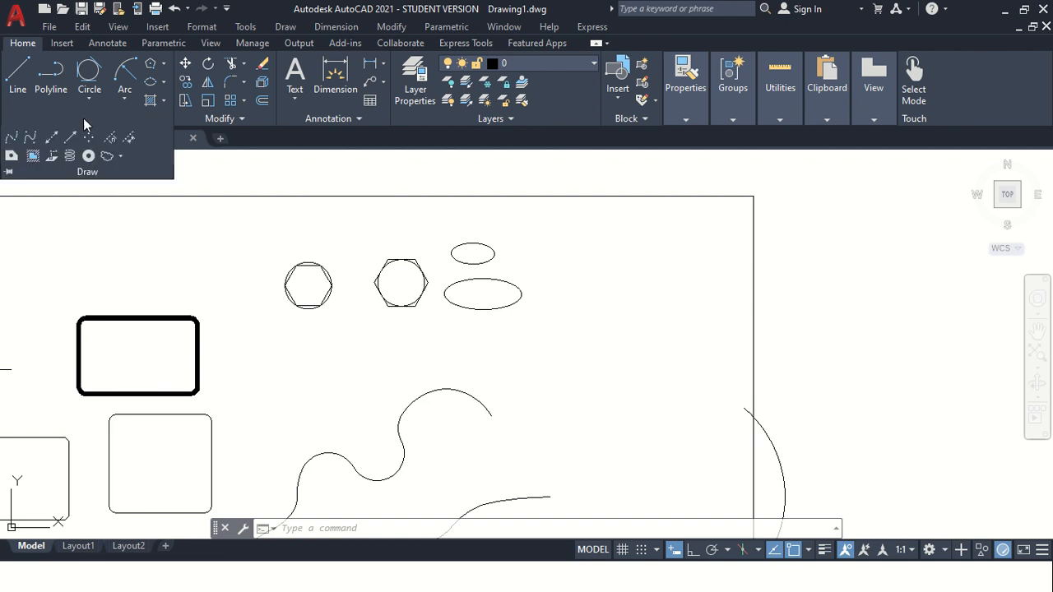
pyautogui.click(17, 140)
pyautogui.scroll(2, 551, 334)
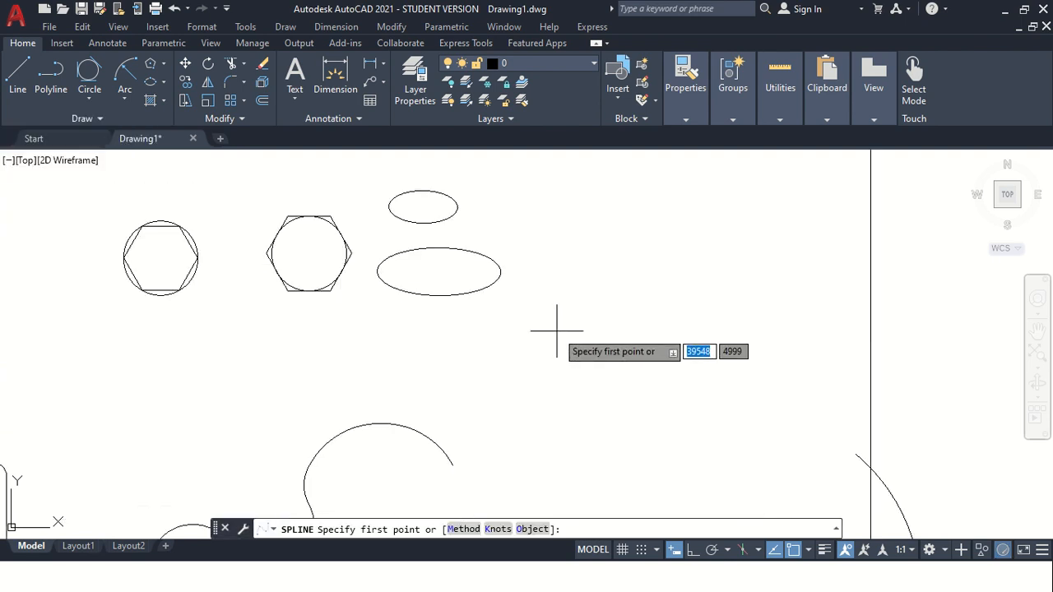
pyautogui.click(533, 379)
pyautogui.click(557, 320)
pyautogui.click(618, 355)
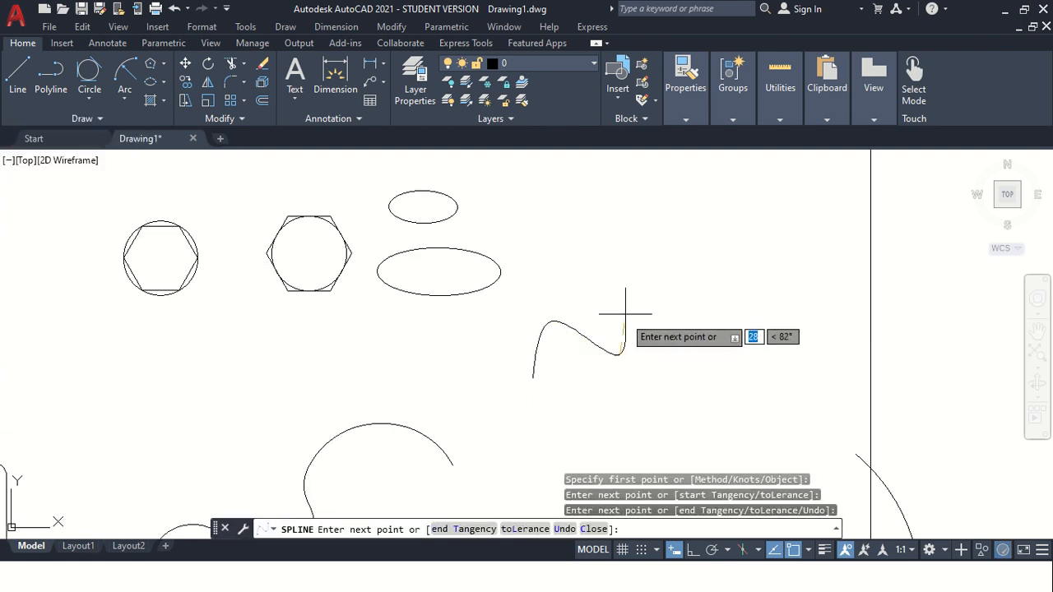
pyautogui.click(630, 309)
pyautogui.click(662, 281)
pyautogui.click(739, 287)
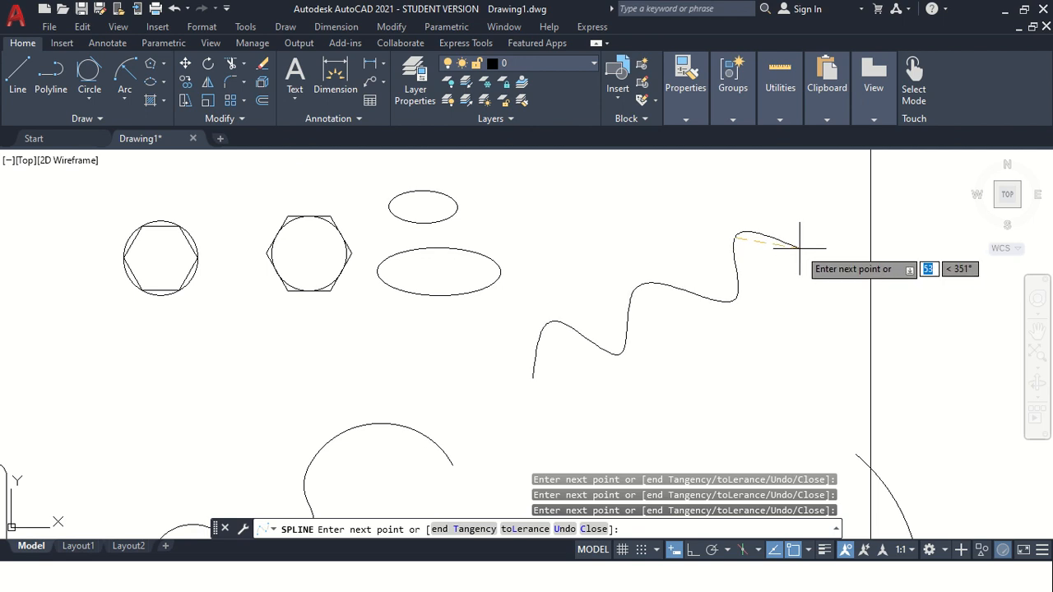
pyautogui.press('Return')
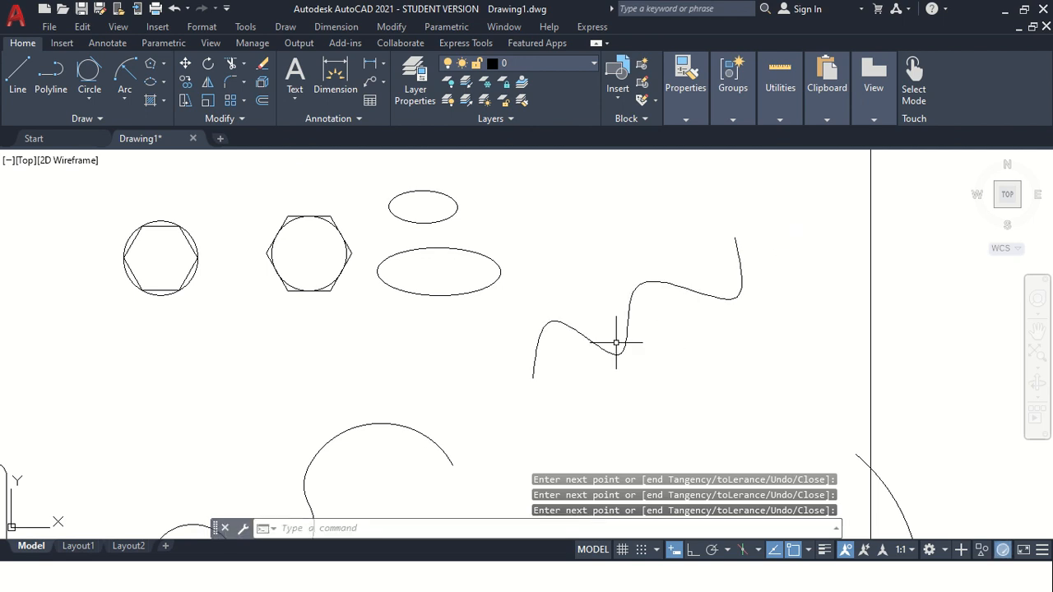
# Draw a control-vertex spline with six vertices in a wavy path below the first spline.
pyautogui.click(85, 118)
pyautogui.click(39, 138)
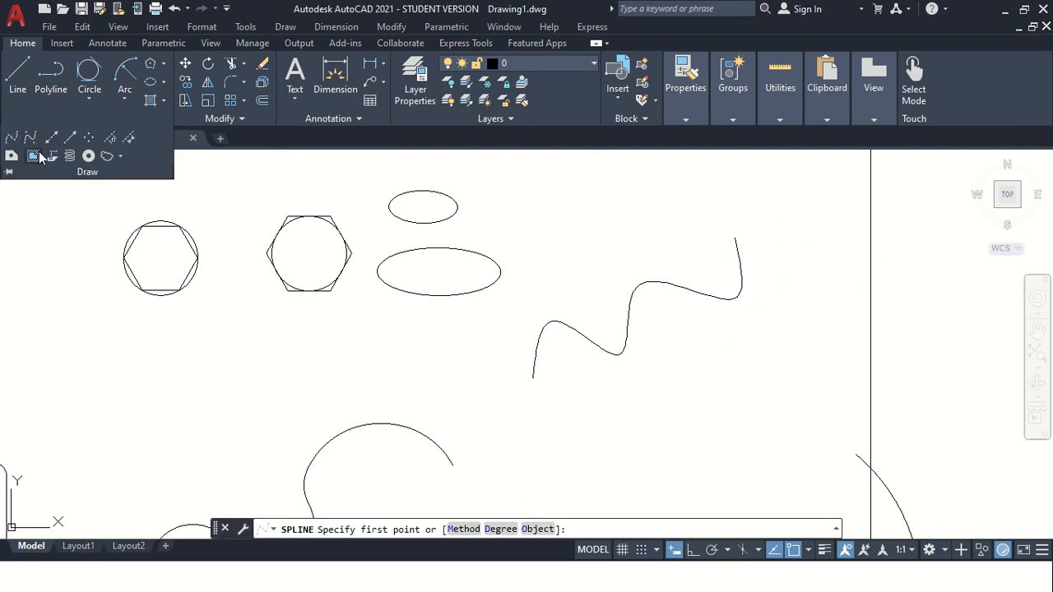
pyautogui.click(576, 429)
pyautogui.click(581, 393)
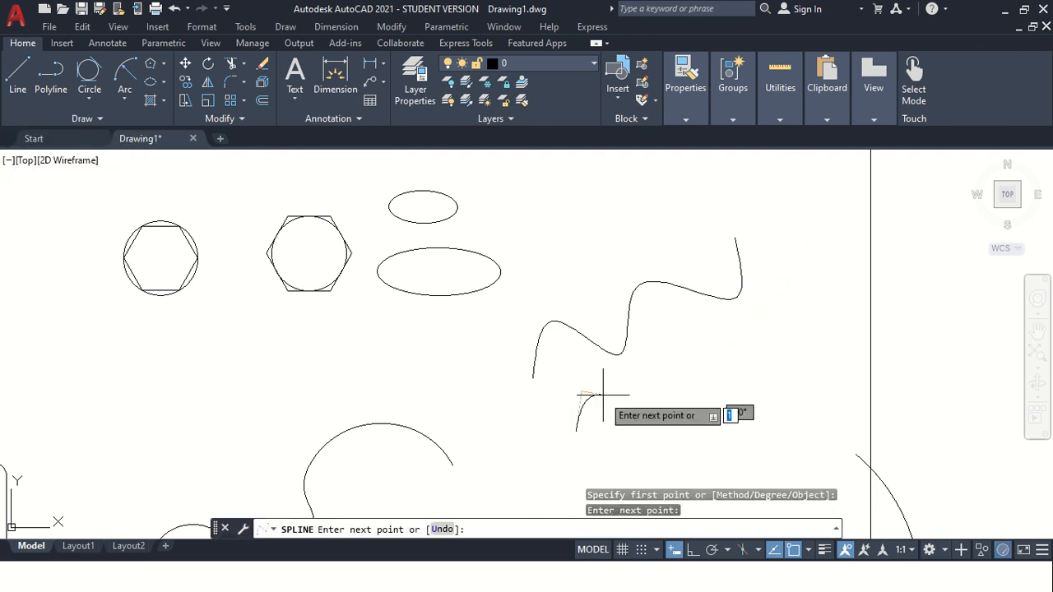
pyautogui.click(658, 412)
pyautogui.click(754, 378)
pyautogui.click(757, 325)
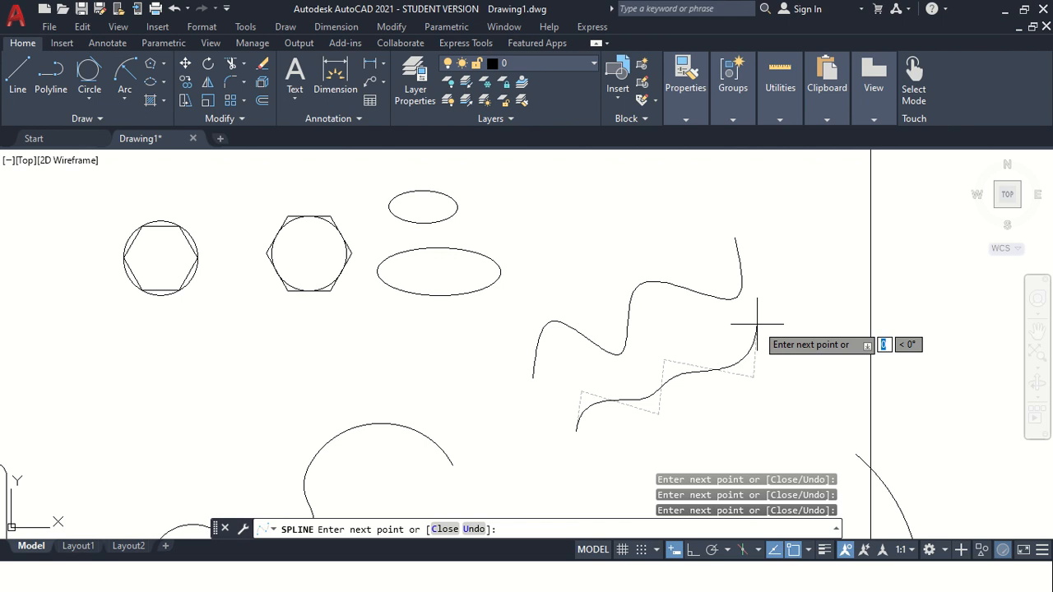
pyautogui.click(813, 338)
pyautogui.press('Return')
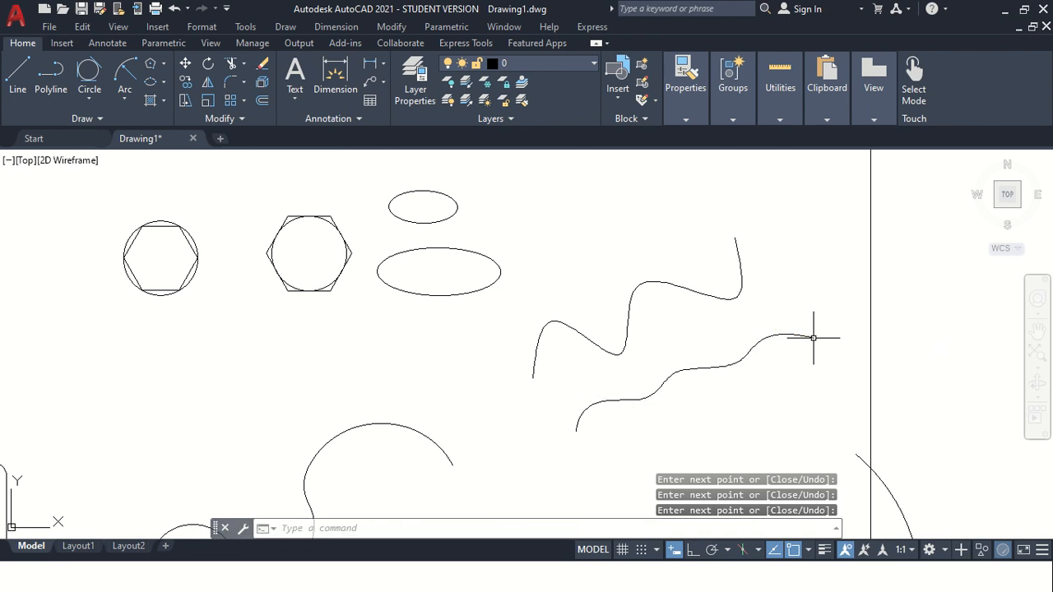
# Reshape the fit-point spline by moving two of its fit-point grips to new positions.
pyautogui.click(559, 320)
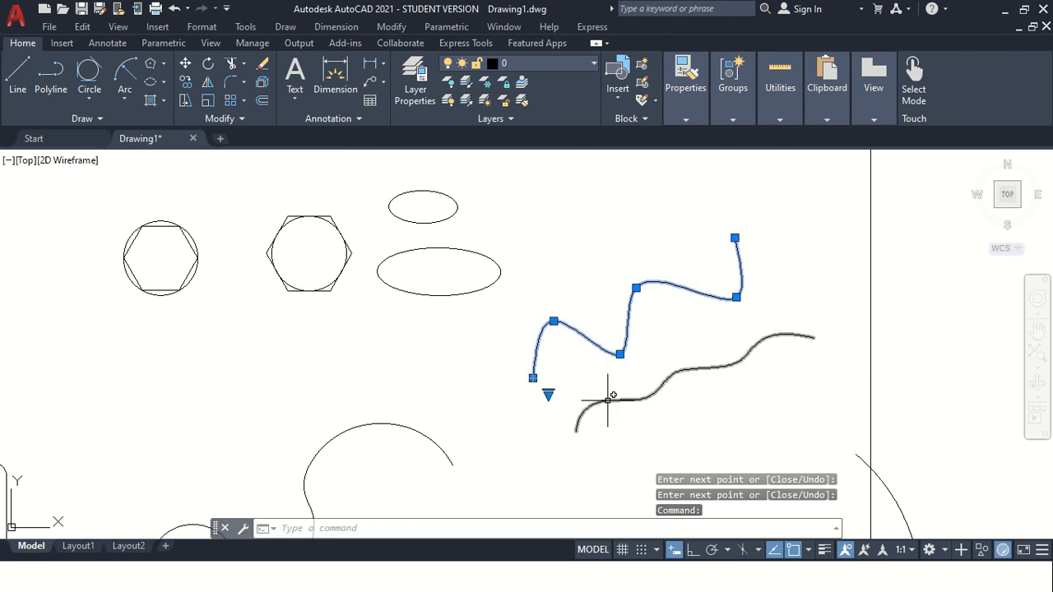
pyautogui.click(575, 400)
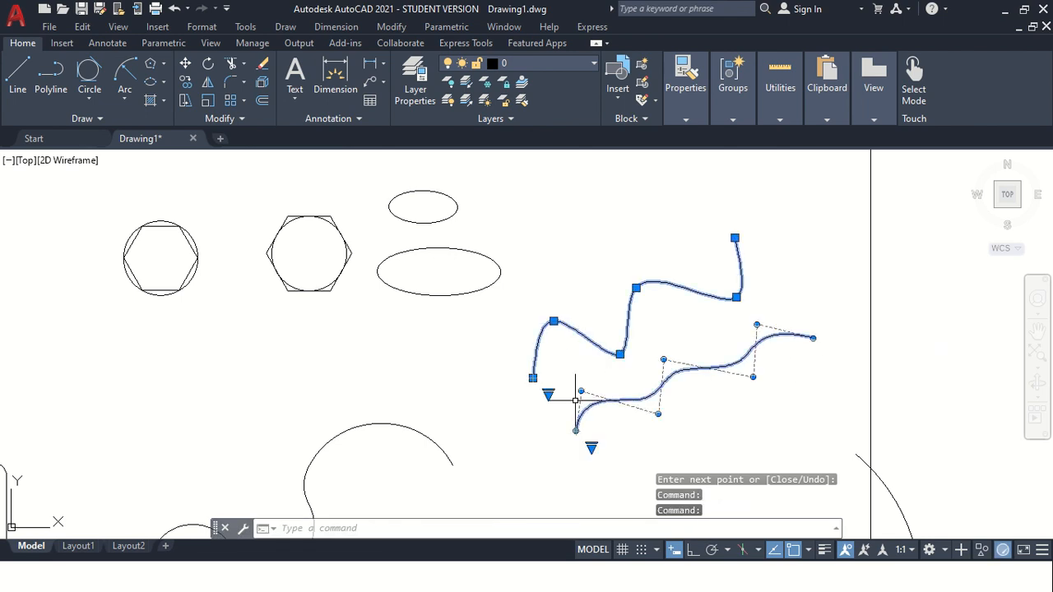
pyautogui.click(96, 120)
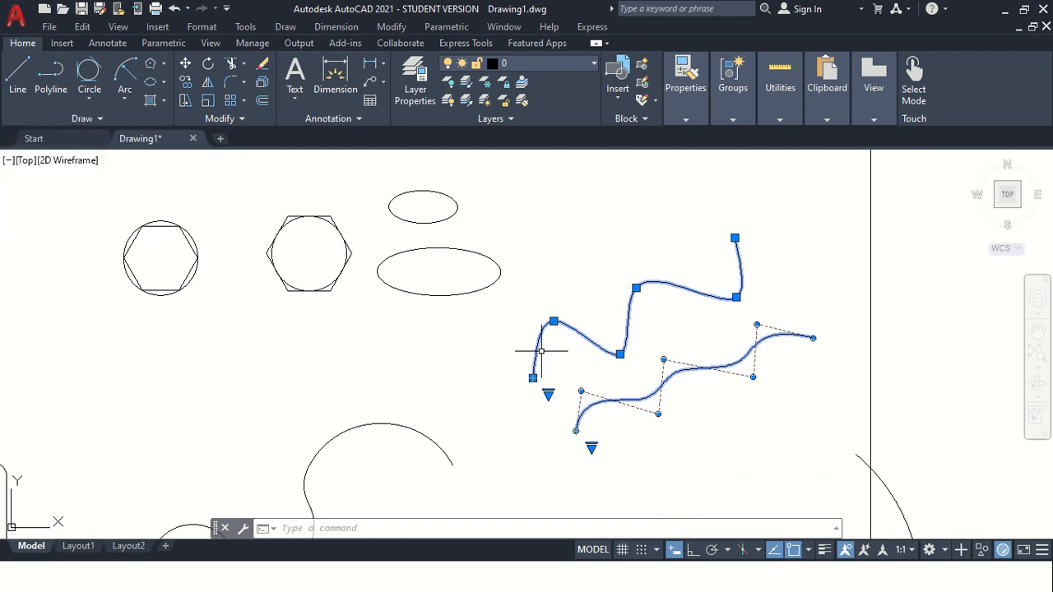
pyautogui.click(554, 320)
pyautogui.click(576, 377)
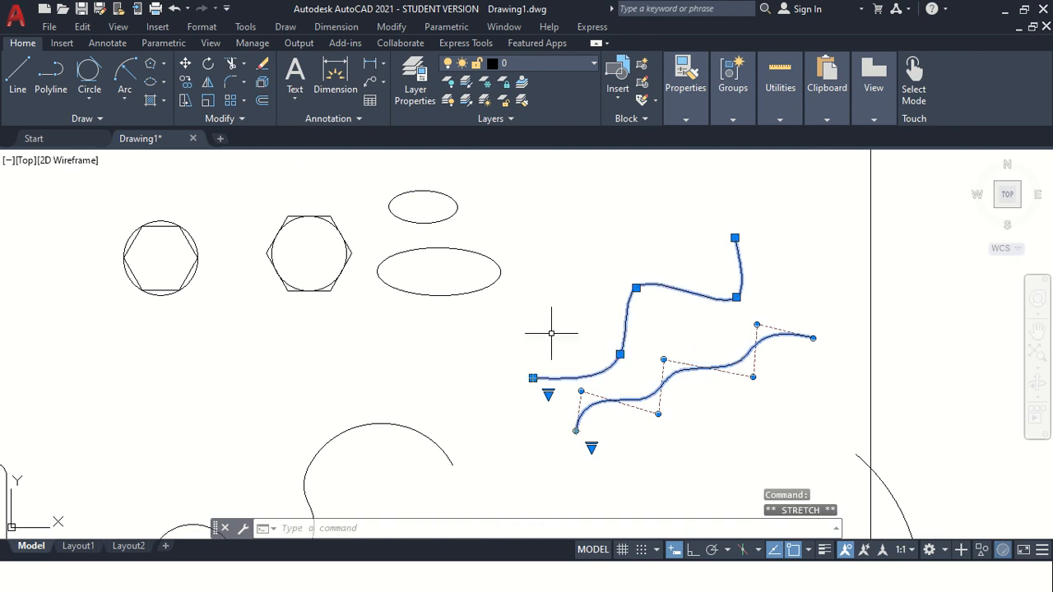
pyautogui.click(620, 353)
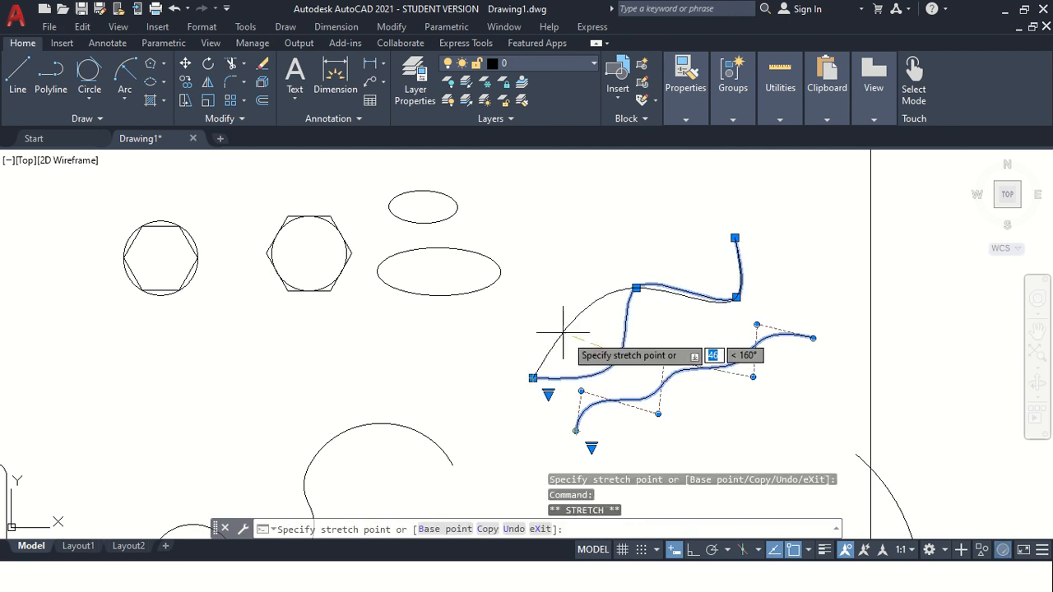
pyautogui.click(559, 325)
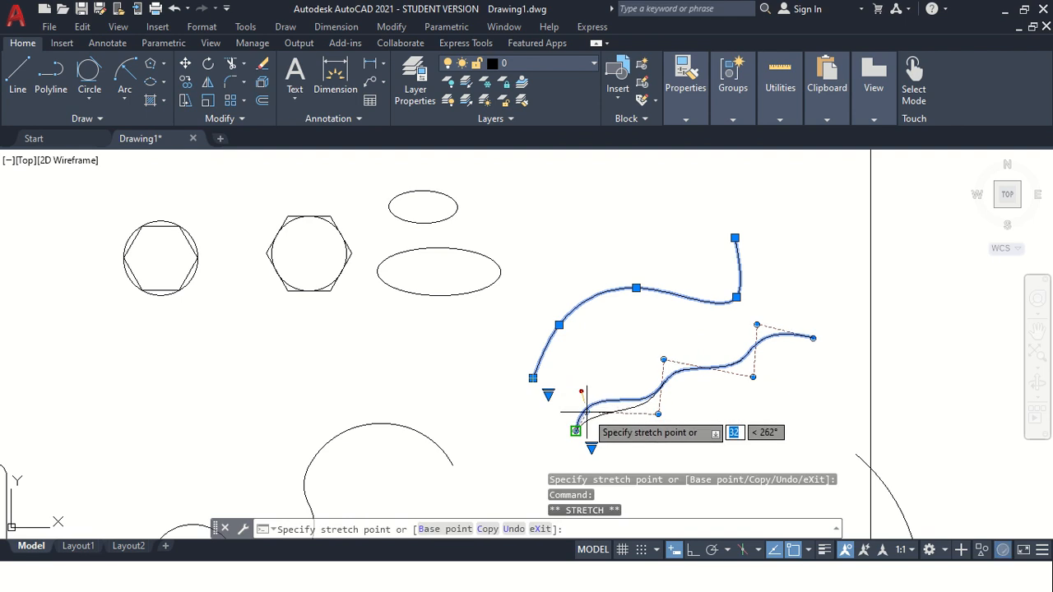
# Reshape the control-vertex spline by moving one of its control vertices upward.
pyautogui.click(585, 377)
pyautogui.click(664, 359)
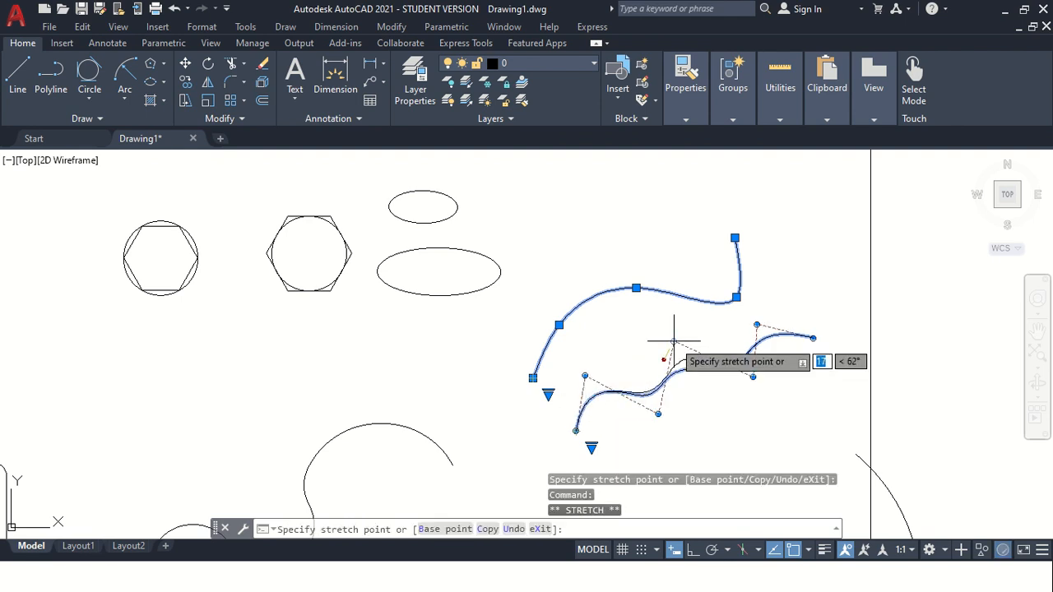
pyautogui.click(676, 340)
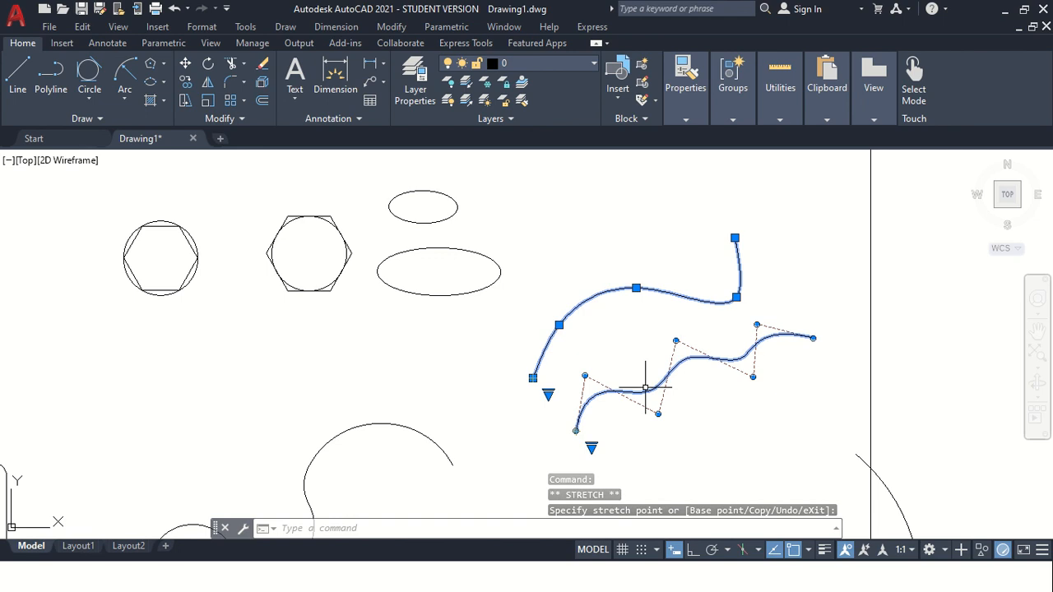
pyautogui.press('Escape')
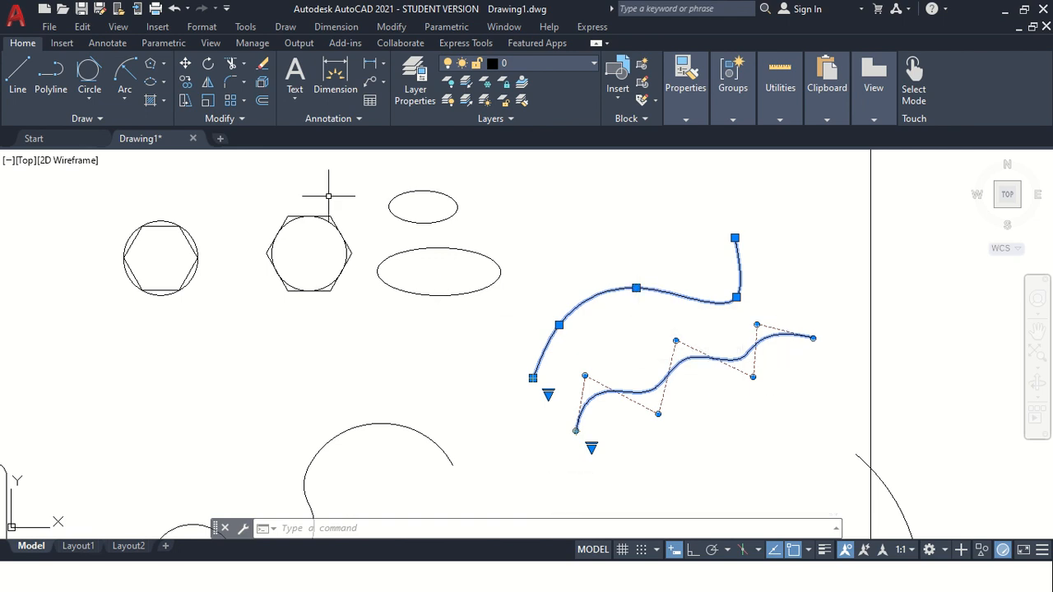
pyautogui.click(100, 122)
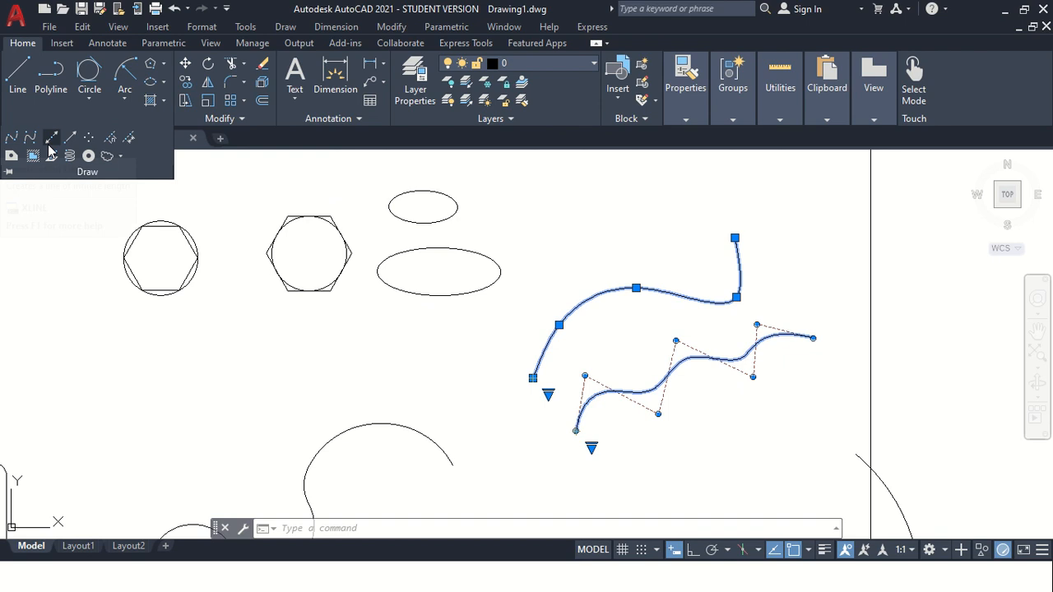
pyautogui.scroll(-4, 300, 276)
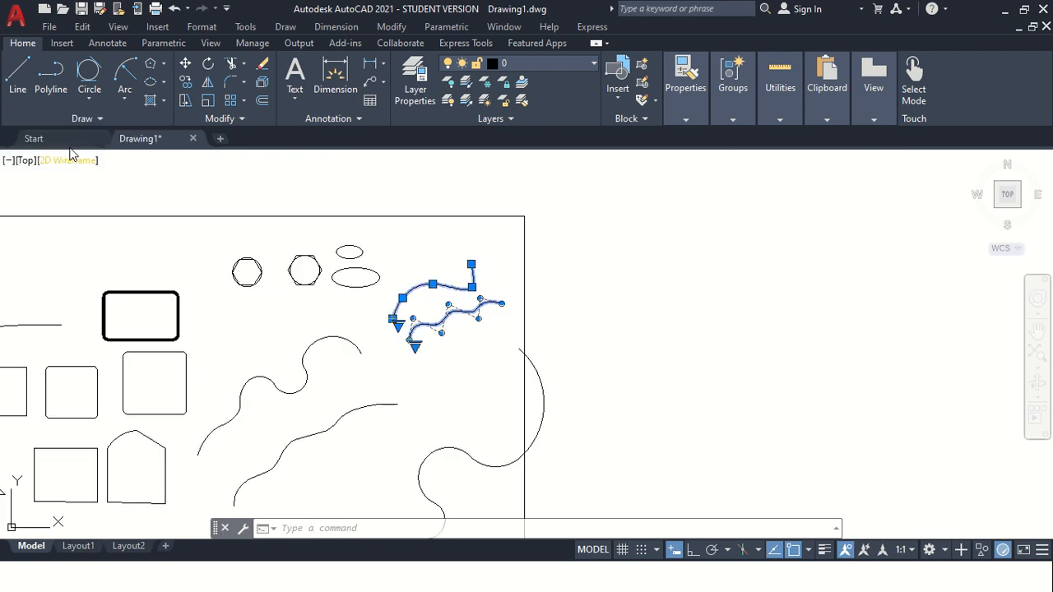
pyautogui.scroll(2, 510, 300)
pyautogui.scroll(-2, 146, 376)
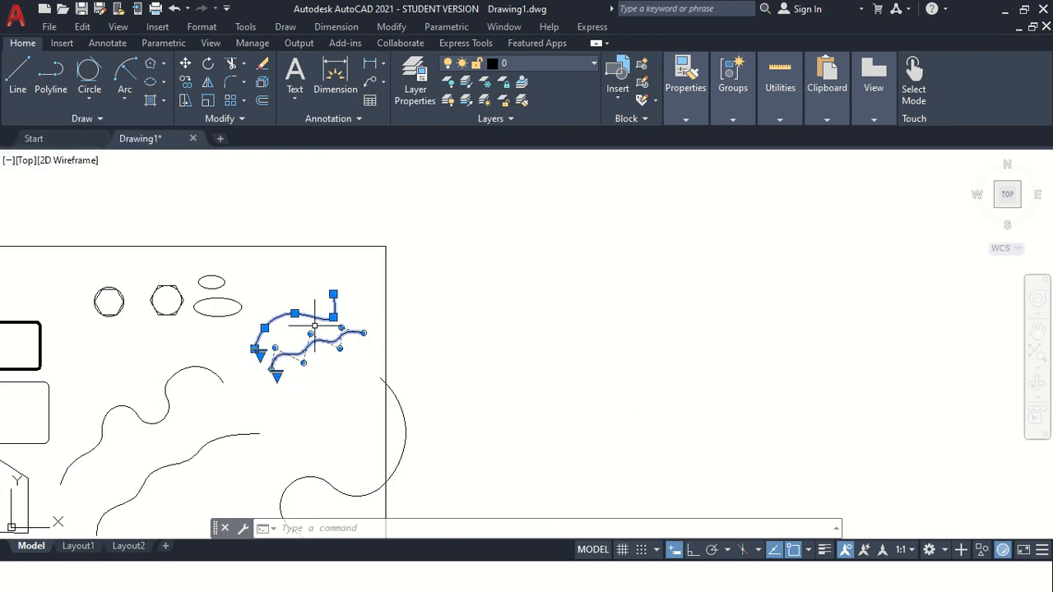
pyautogui.click(90, 119)
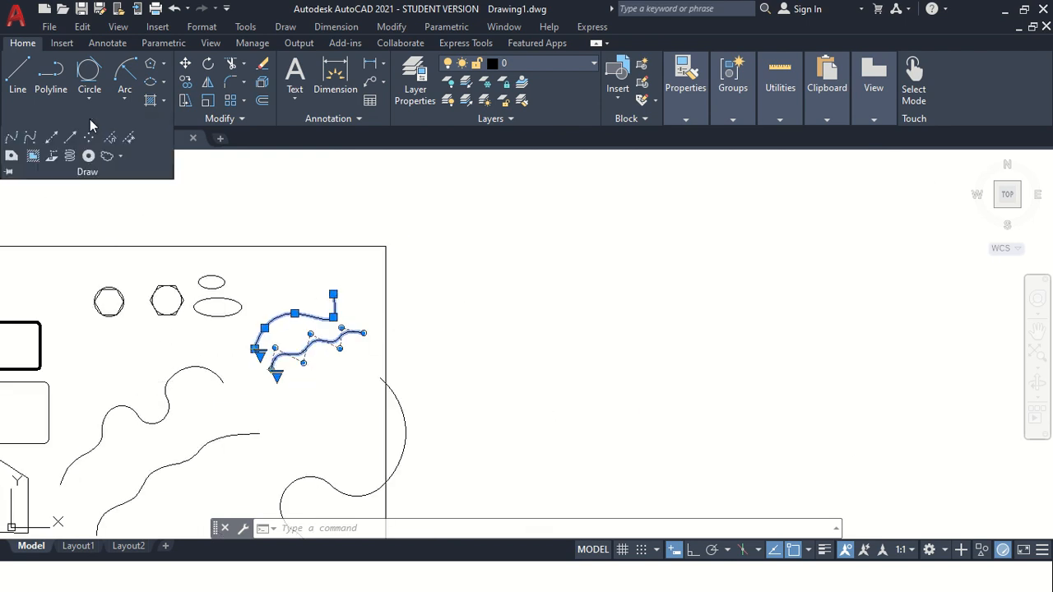
pyautogui.click(49, 140)
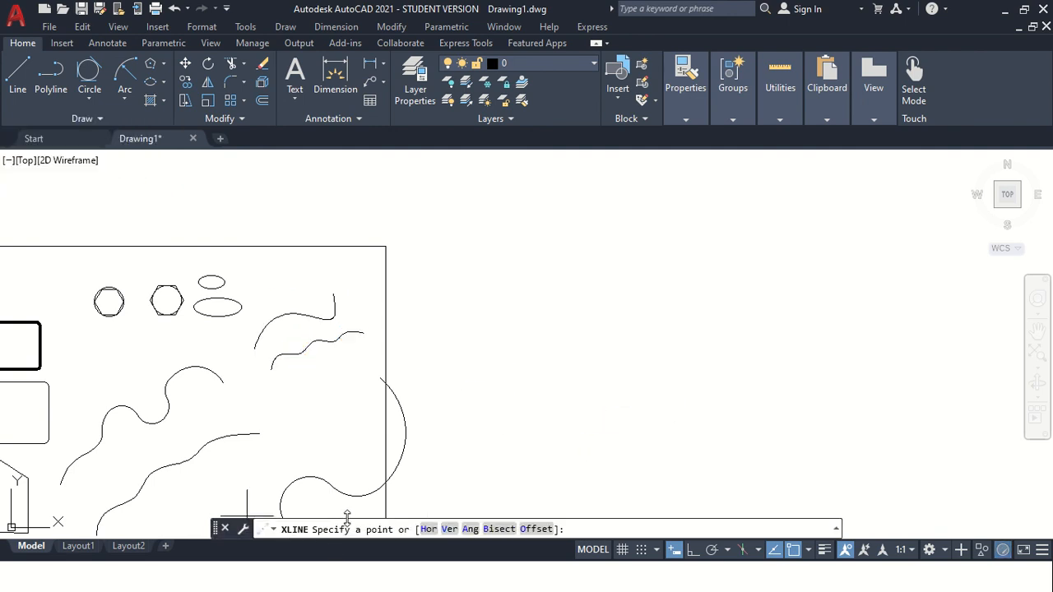
pyautogui.press('Escape')
# Draw seven horizontal construction lines at different heights using the XLINE command.
pyautogui.write('x')
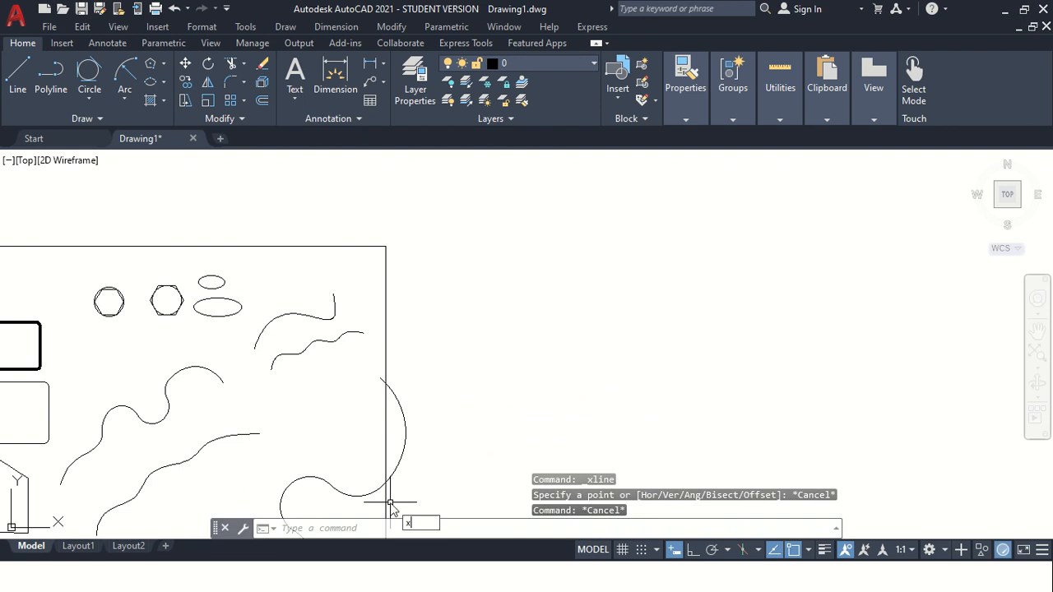
pyautogui.write('l')
pyautogui.press('Return')
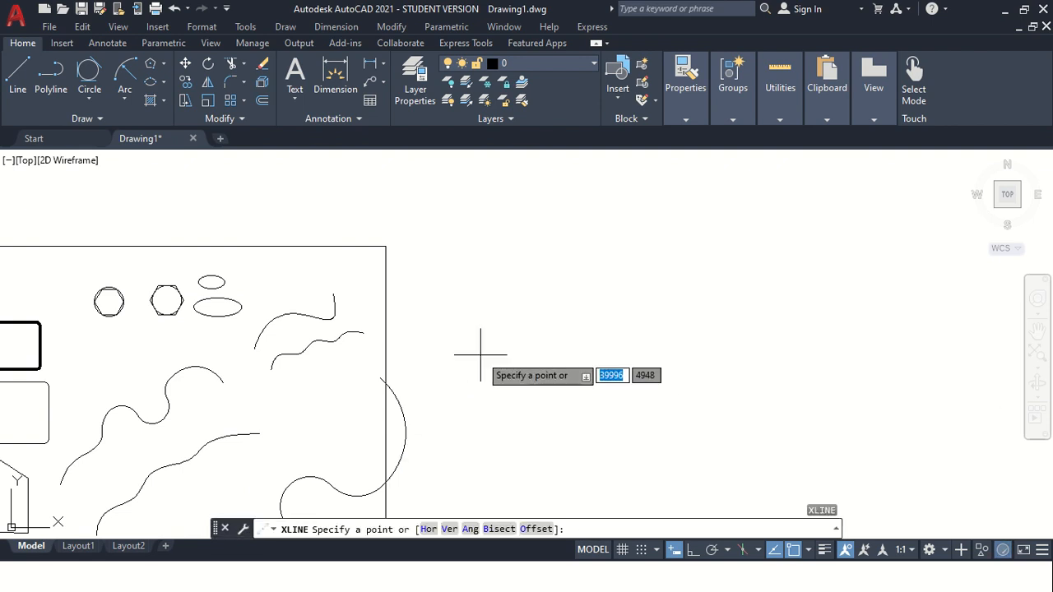
pyautogui.click(428, 531)
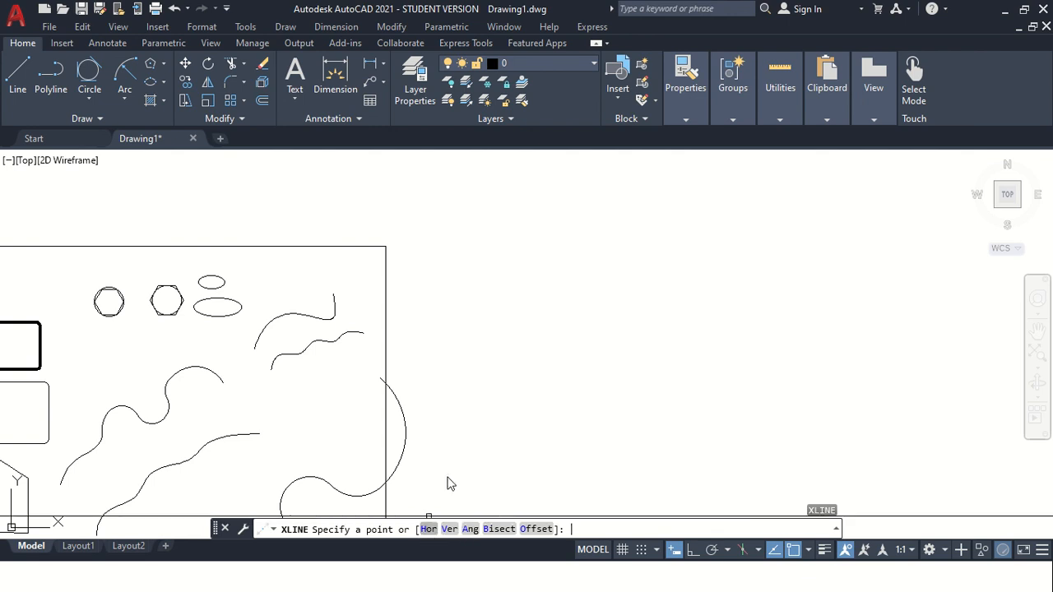
pyautogui.click(469, 401)
pyautogui.click(476, 373)
pyautogui.click(484, 343)
pyautogui.click(470, 302)
pyautogui.click(468, 270)
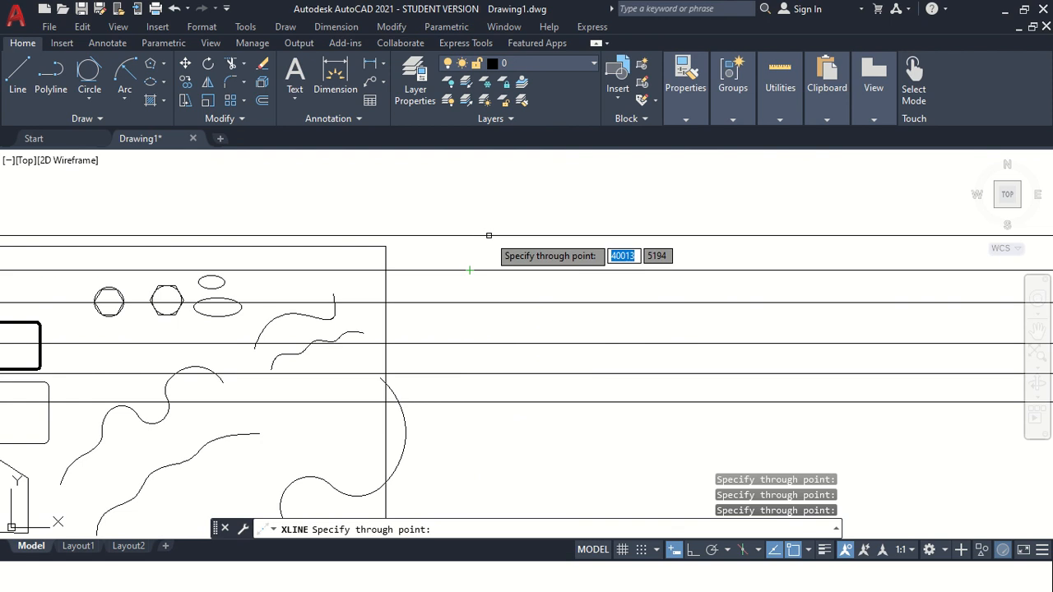
pyautogui.click(488, 235)
pyautogui.click(603, 434)
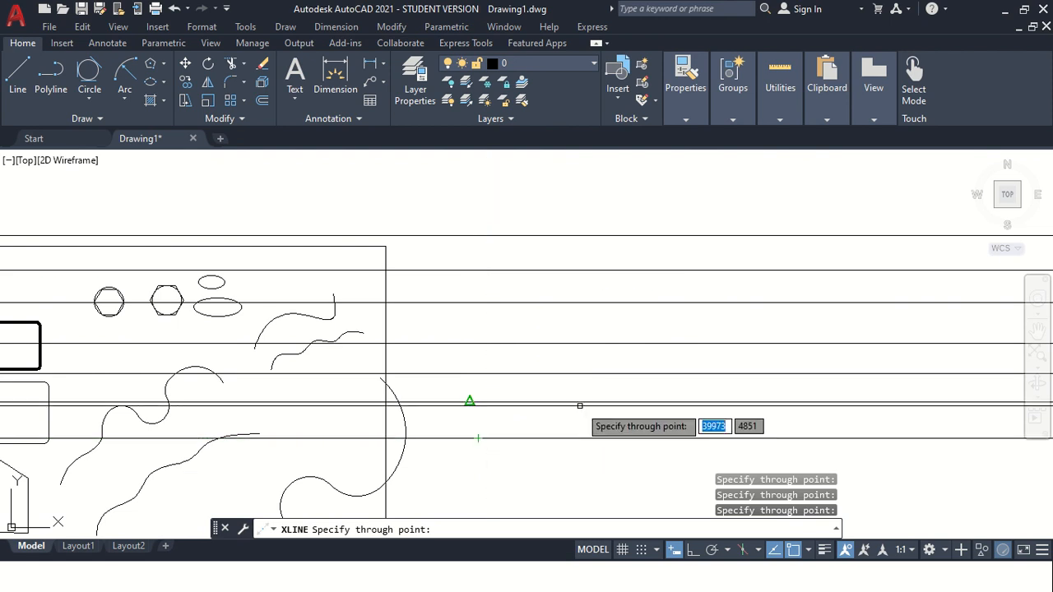
pyautogui.press('Escape')
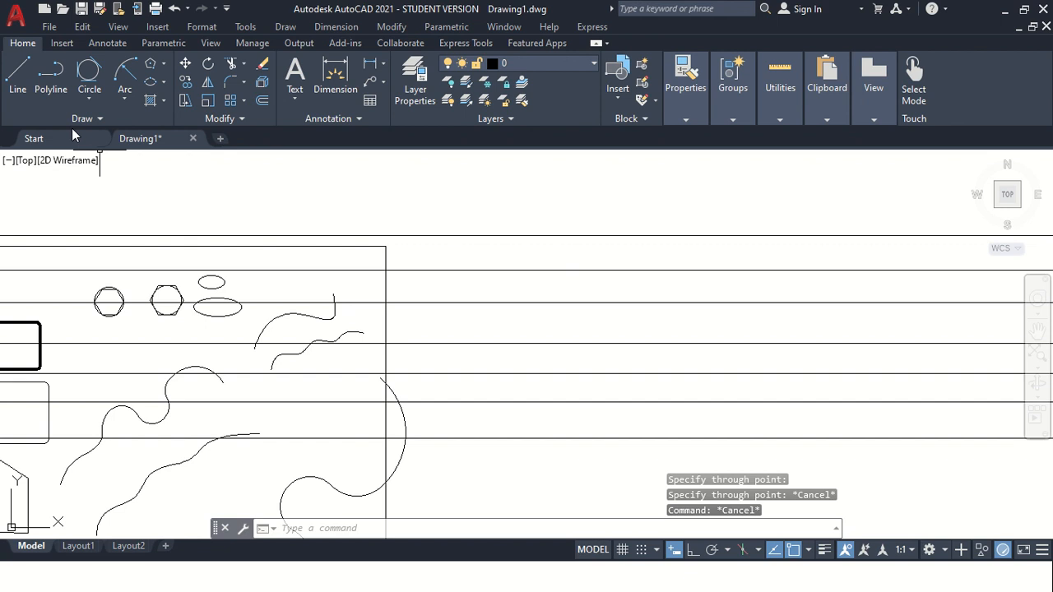
# Draw six vertical construction lines spaced across the drawing using the XLINE Ver option.
pyautogui.click(93, 120)
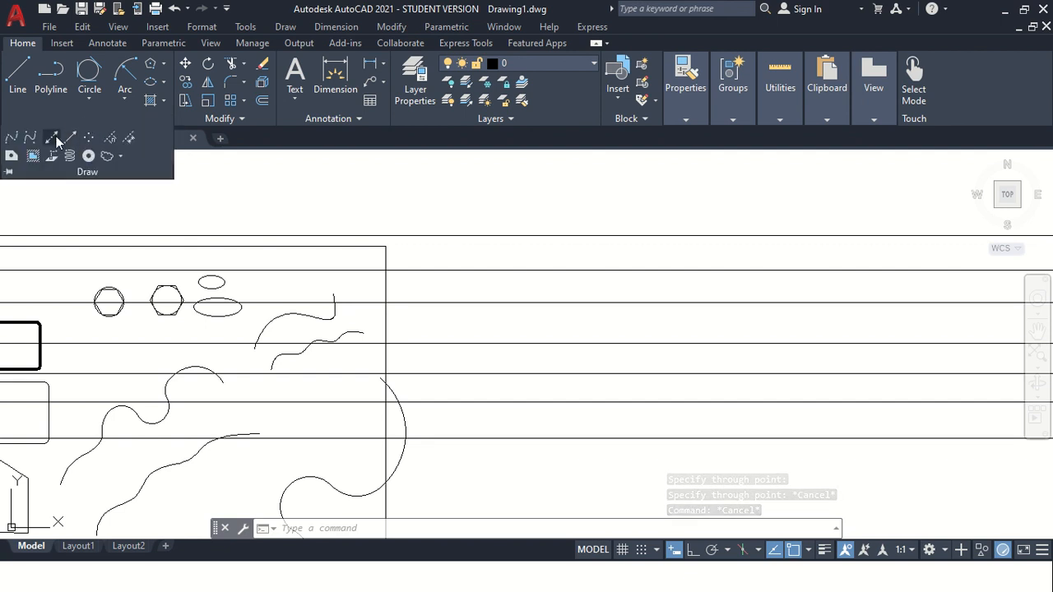
pyautogui.click(55, 137)
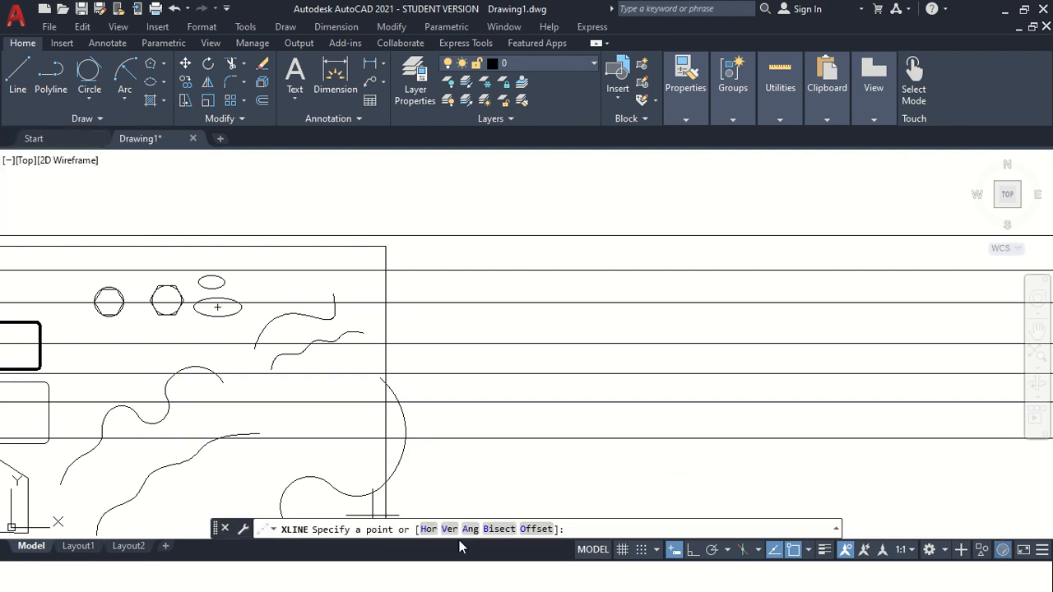
pyautogui.click(450, 530)
pyautogui.click(458, 374)
pyautogui.click(478, 411)
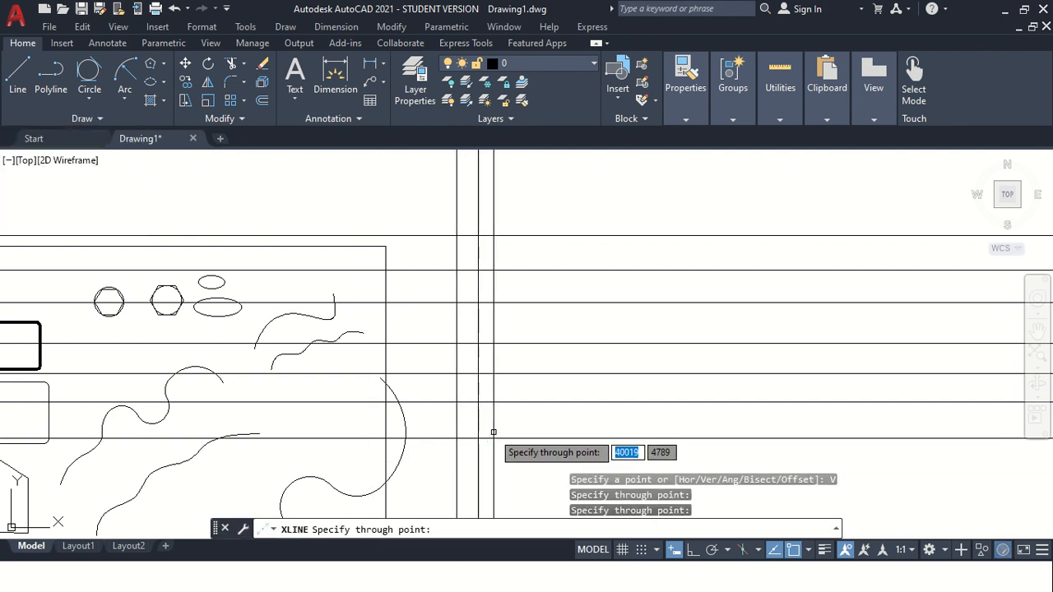
pyautogui.click(540, 424)
pyautogui.click(602, 429)
pyautogui.click(668, 429)
pyautogui.click(739, 427)
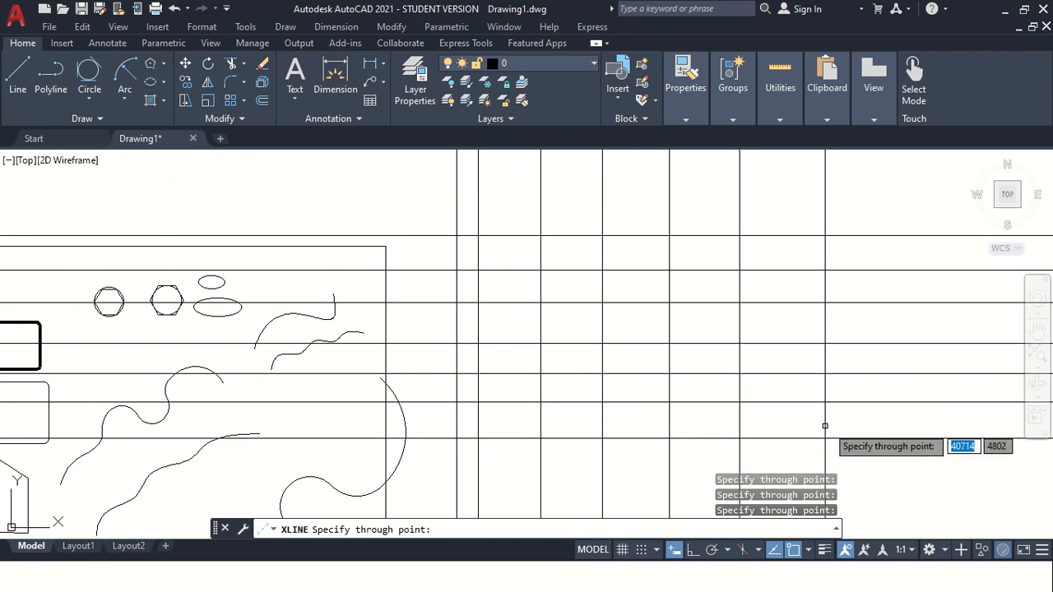
pyautogui.press('Escape')
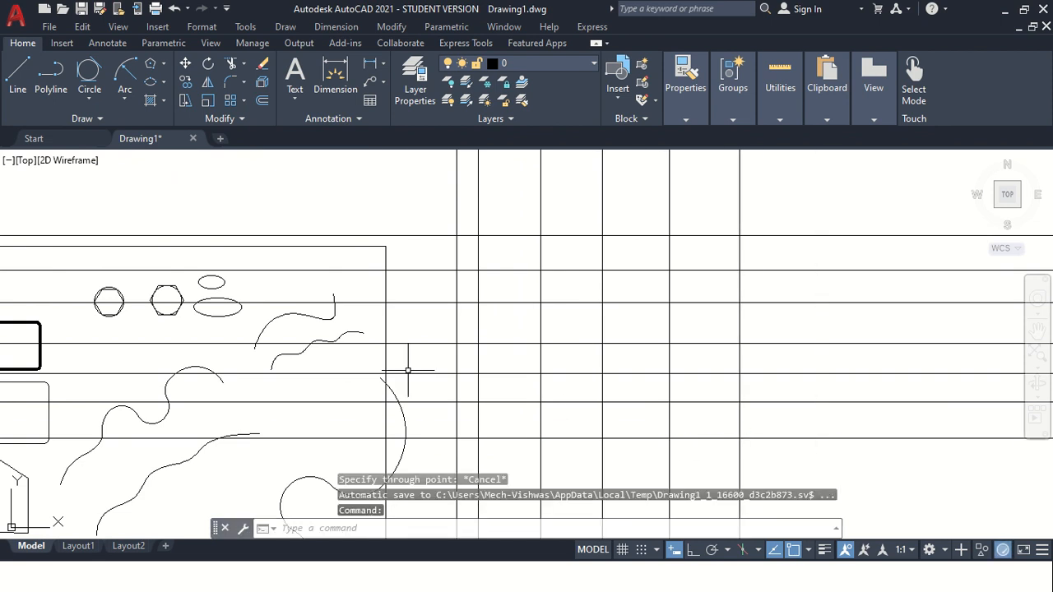
# Draw five construction lines at a 45° angle through different points using the XLINE Ang option.
pyautogui.click(98, 120)
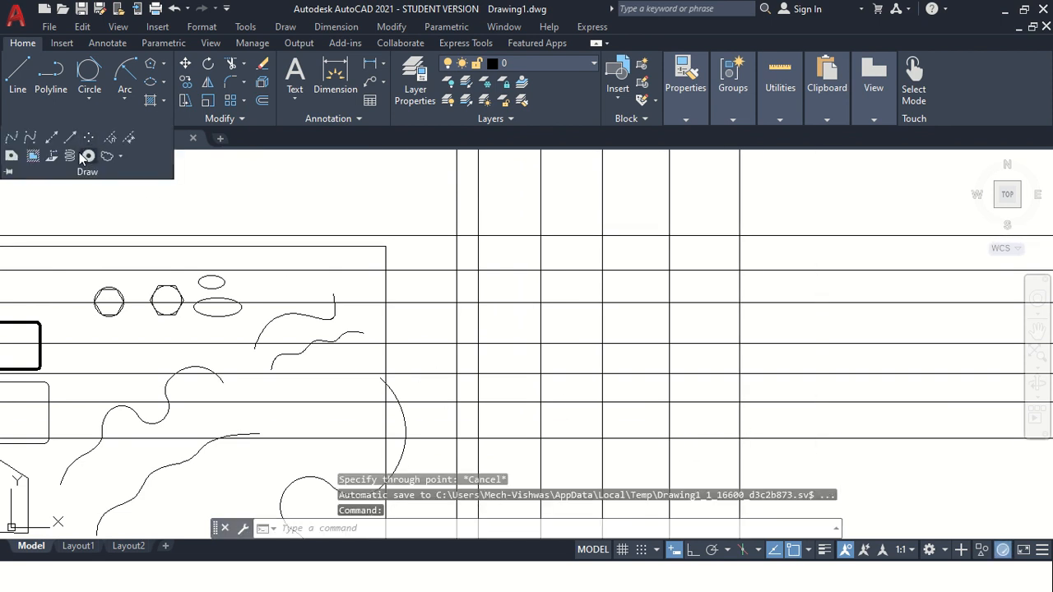
pyautogui.click(50, 138)
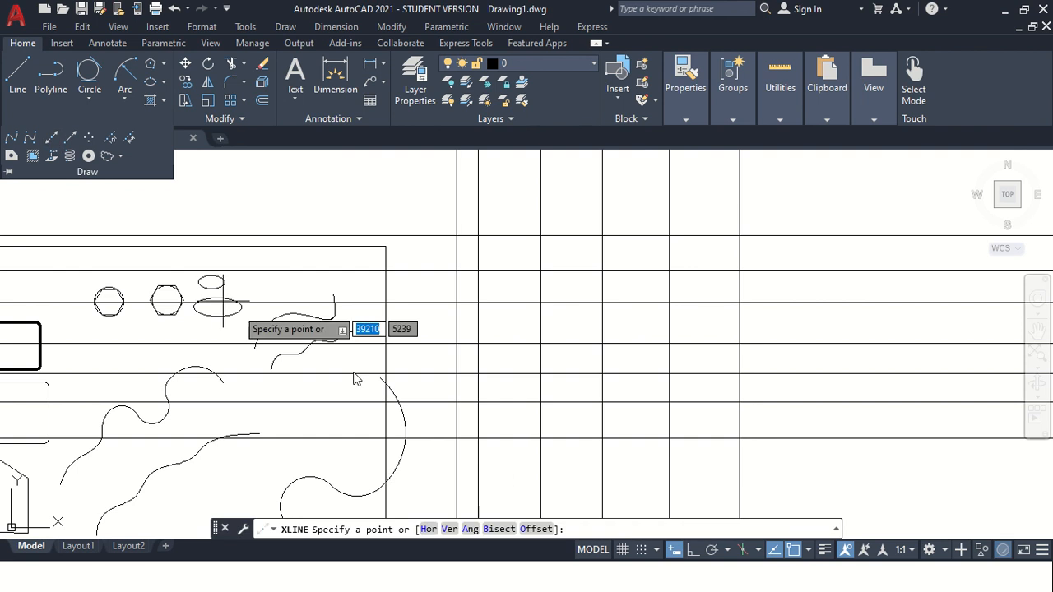
pyautogui.click(469, 529)
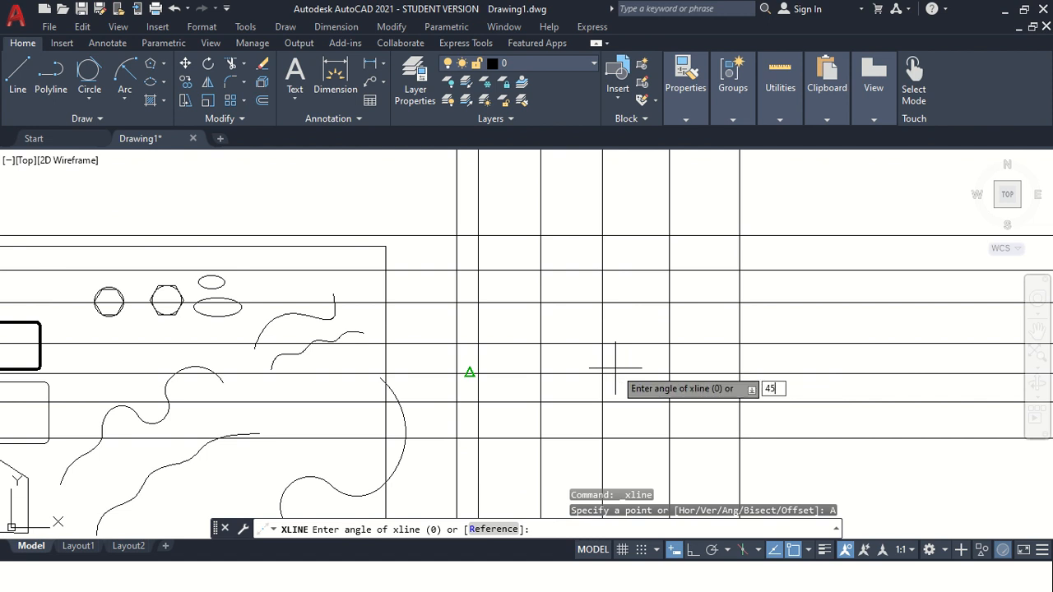
pyautogui.press('Return')
pyautogui.click(543, 432)
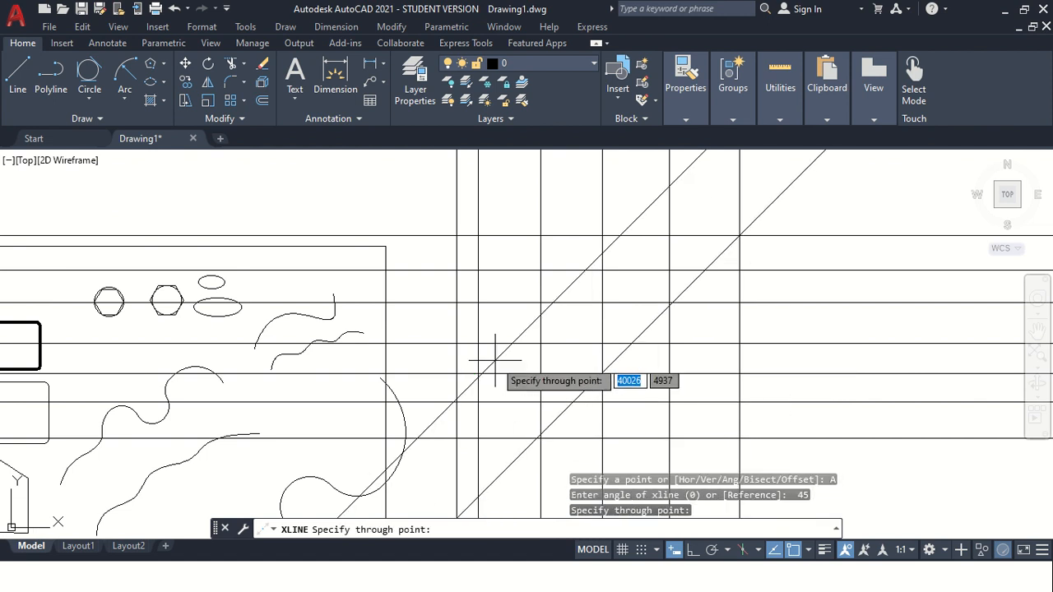
pyautogui.click(452, 301)
pyautogui.click(478, 438)
pyautogui.click(738, 429)
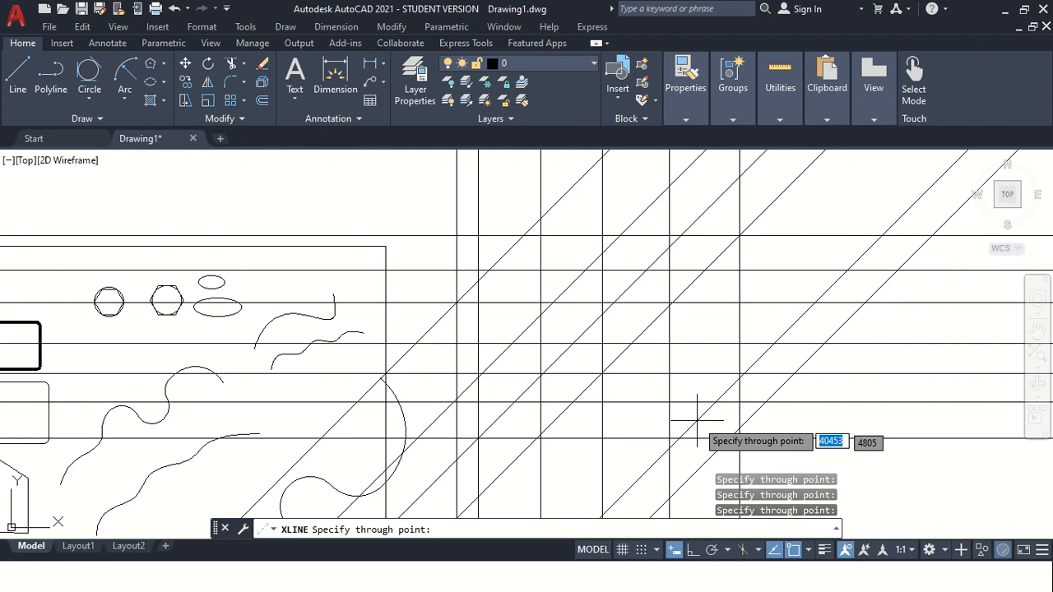
pyautogui.click(670, 403)
pyautogui.press('Escape')
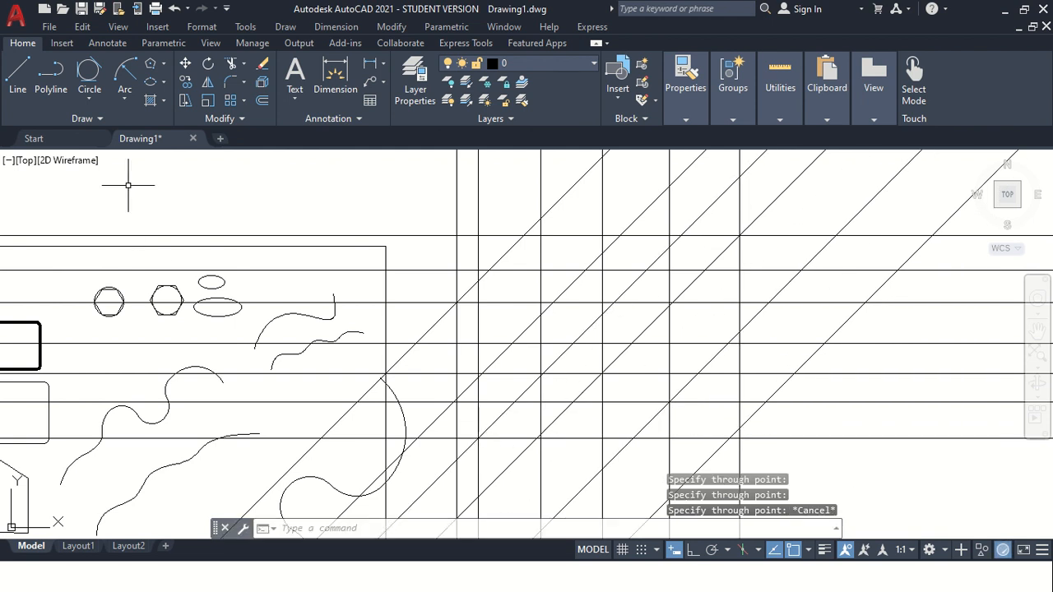
# Offset three of the 45° construction lines by 10 using the XLINE Offset option.
pyautogui.click(97, 122)
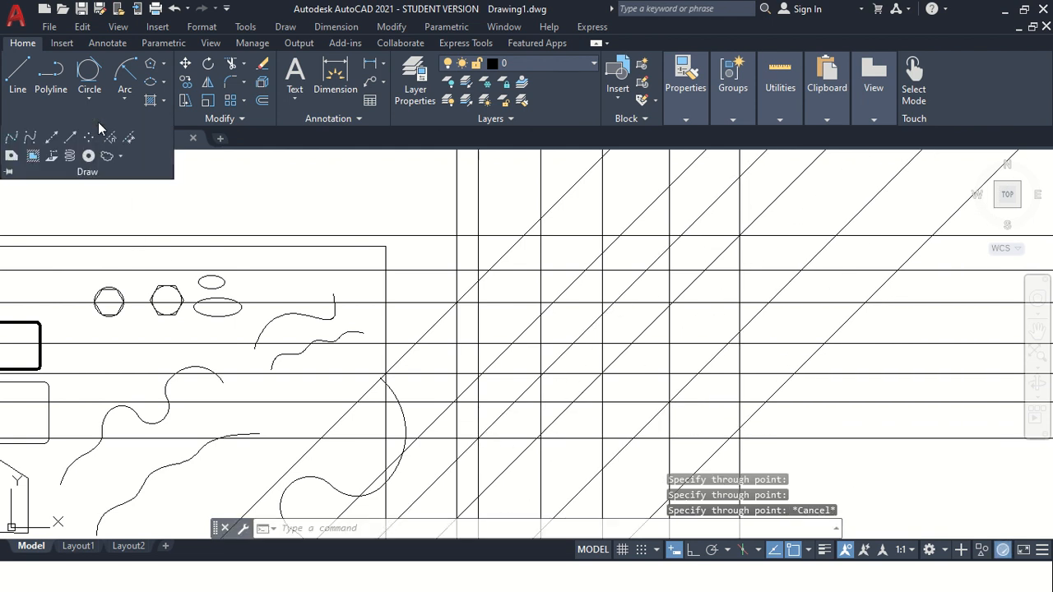
pyautogui.click(52, 138)
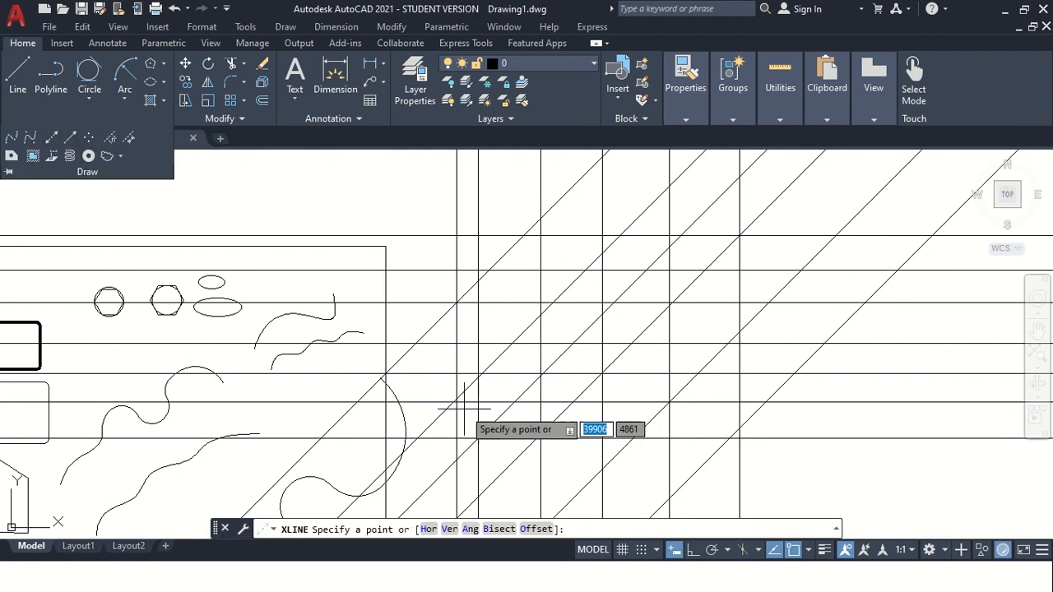
pyautogui.click(535, 530)
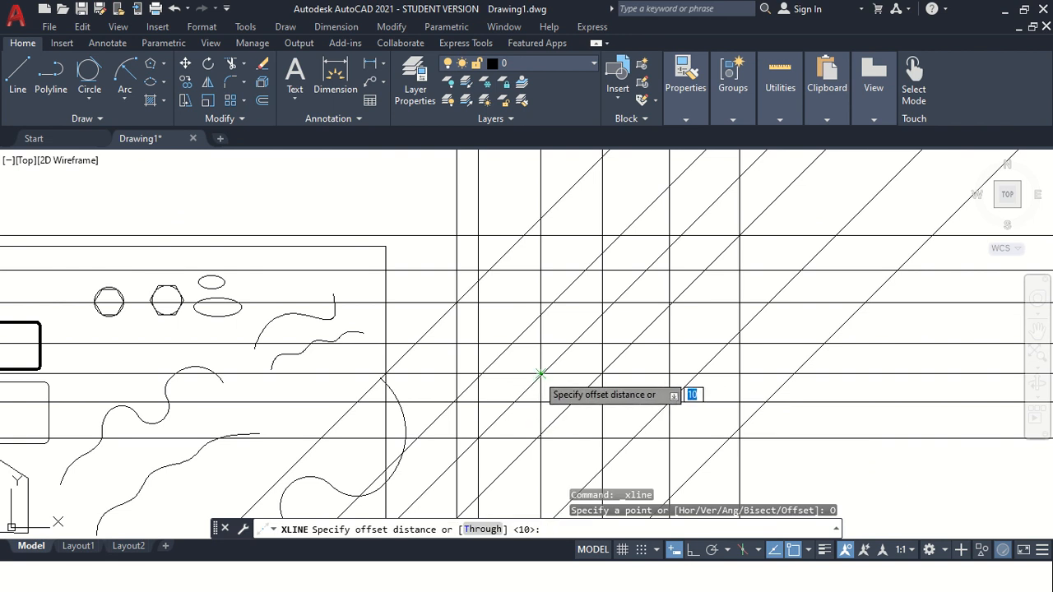
pyautogui.press('Return')
pyautogui.click(580, 391)
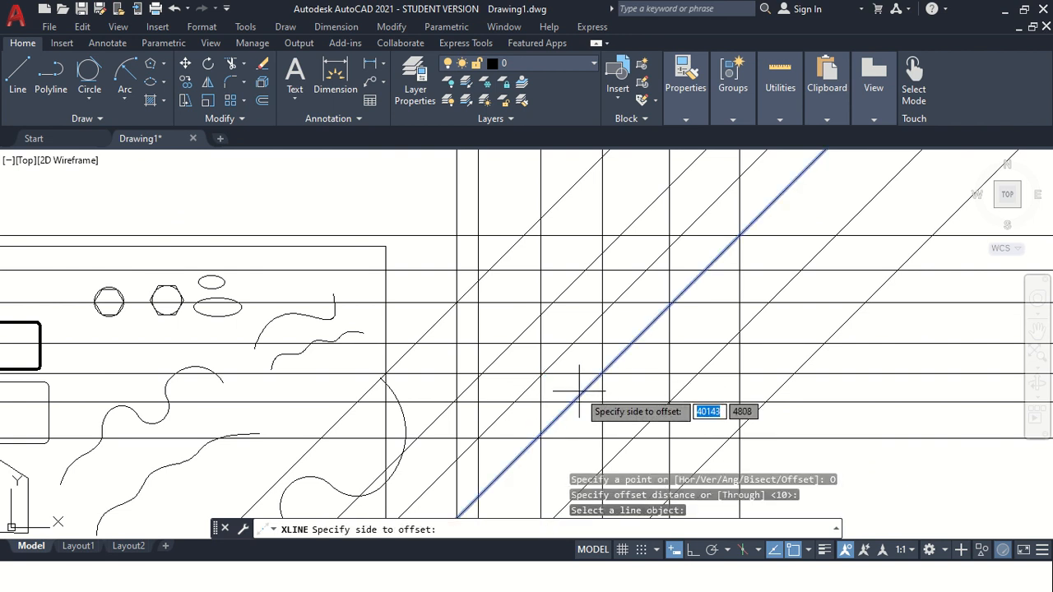
pyautogui.click(589, 404)
pyautogui.click(546, 371)
pyautogui.click(547, 386)
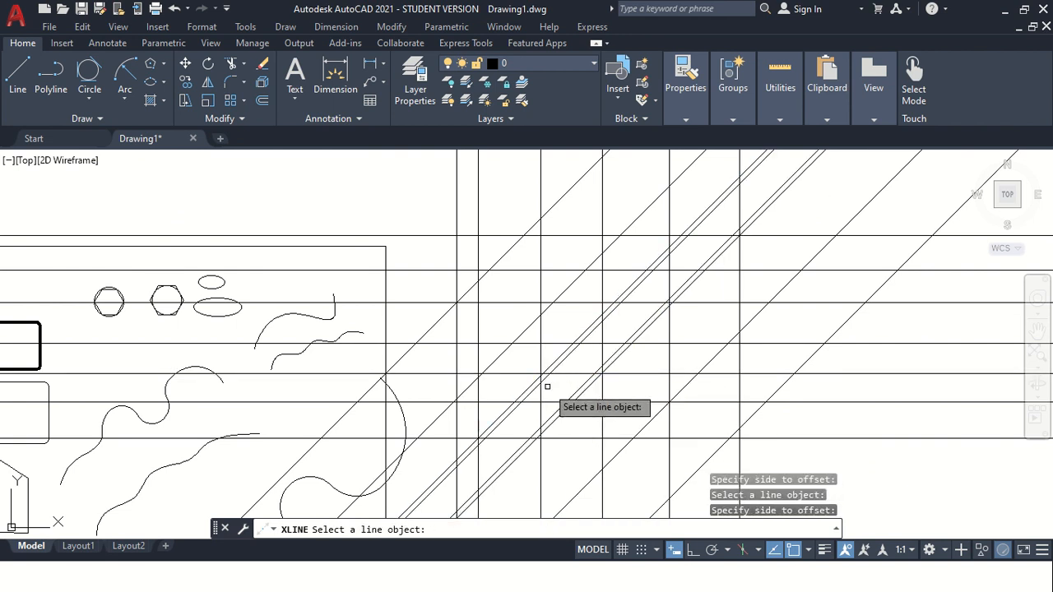
pyautogui.click(514, 349)
pyautogui.click(485, 331)
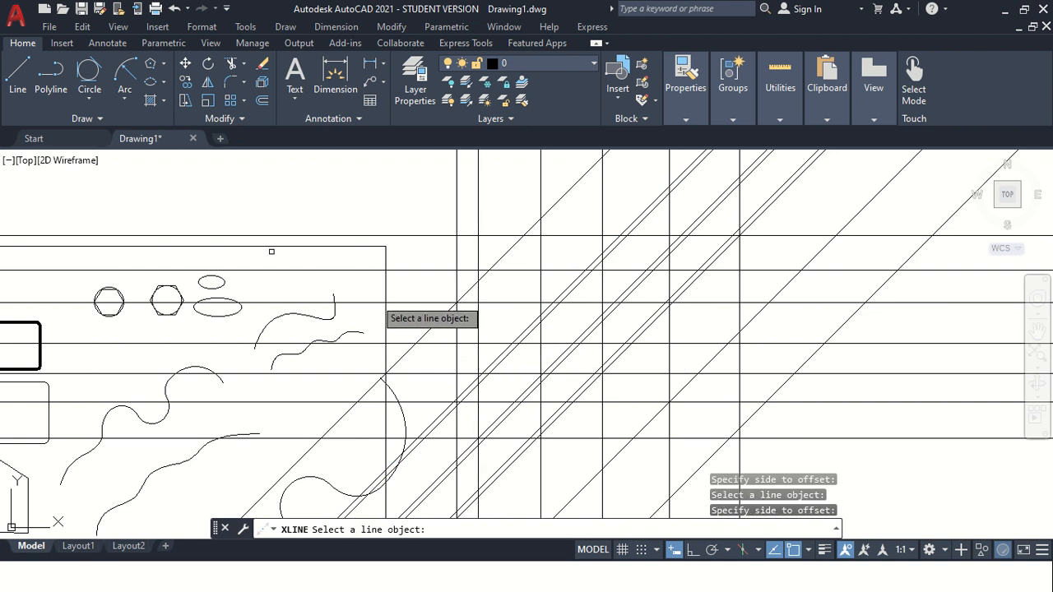
# Draw a construction line bisecting the angle between a horizontal and a vertical direction using the XLINE Bisect option.
pyautogui.click(98, 119)
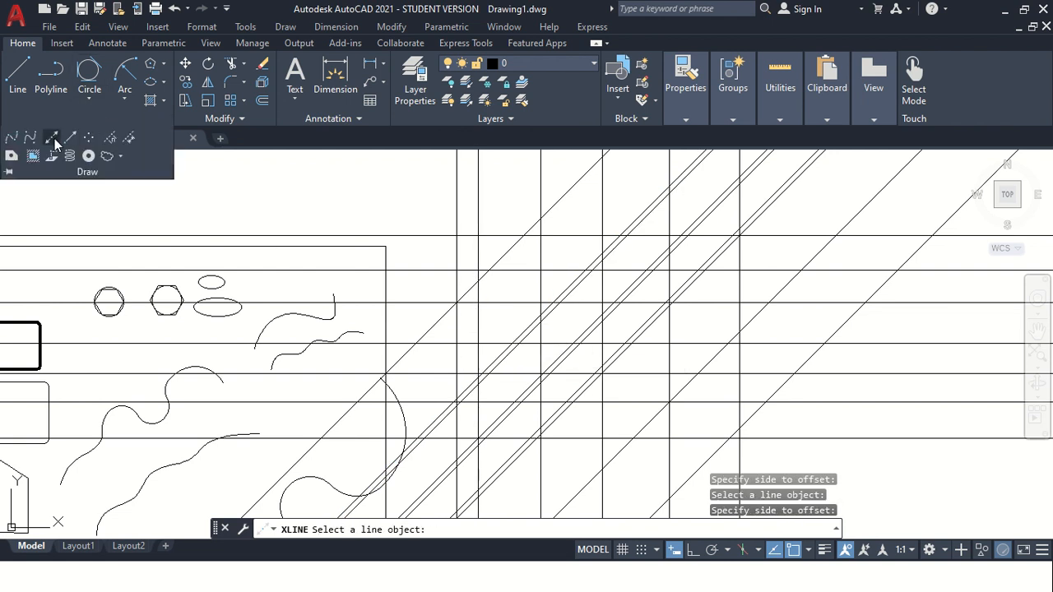
pyautogui.click(51, 136)
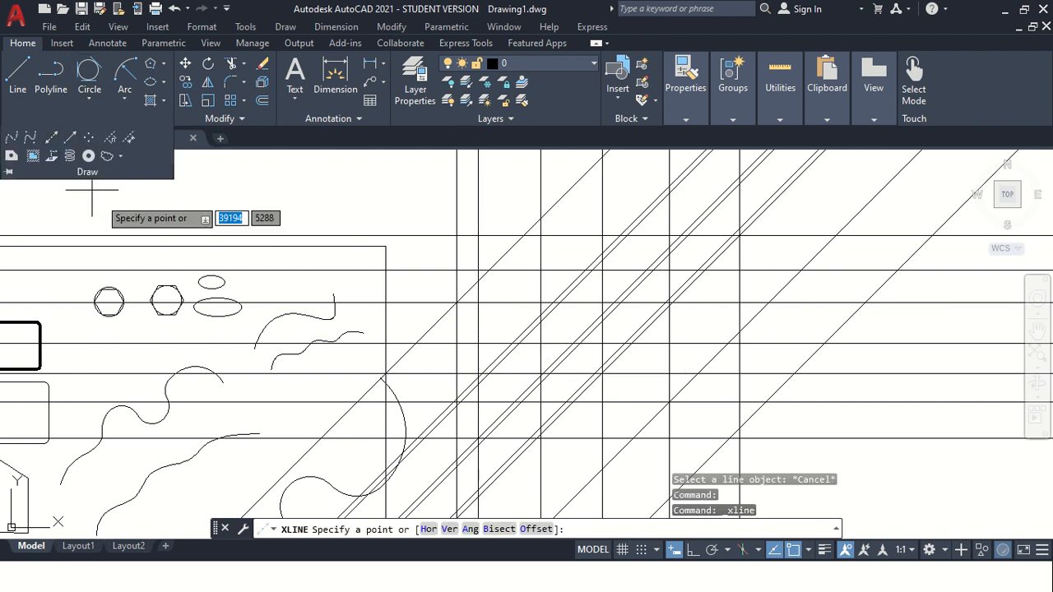
pyautogui.click(498, 528)
pyautogui.scroll(-2, 790, 427)
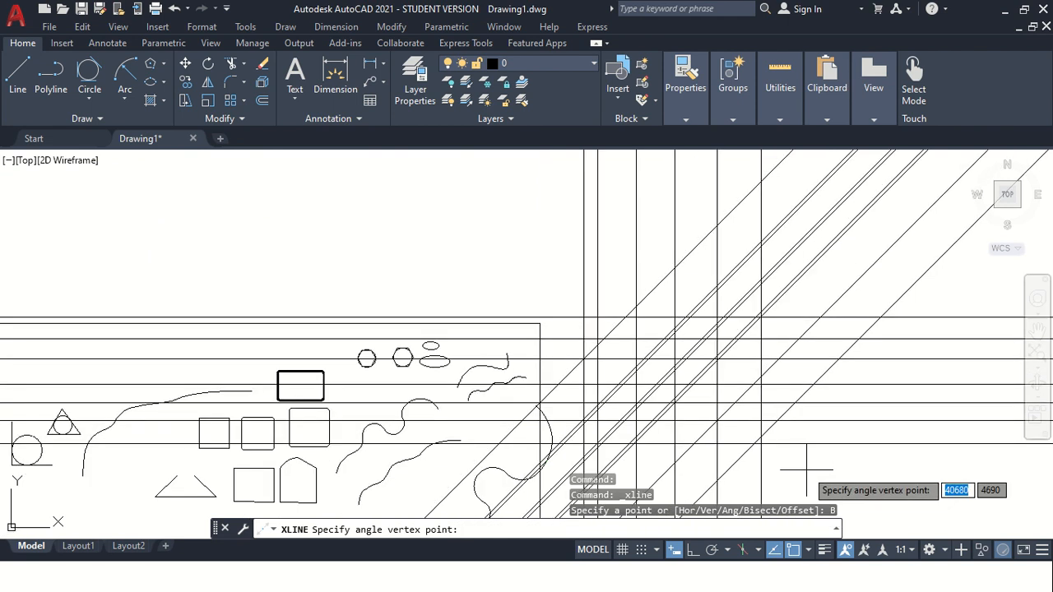
pyautogui.scroll(4, 814, 492)
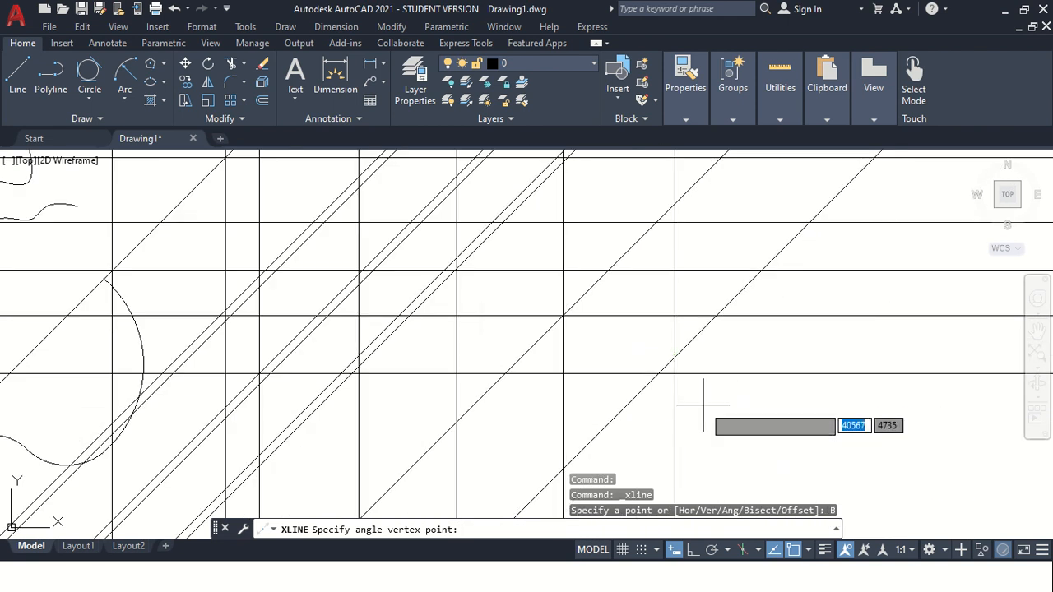
pyautogui.click(675, 374)
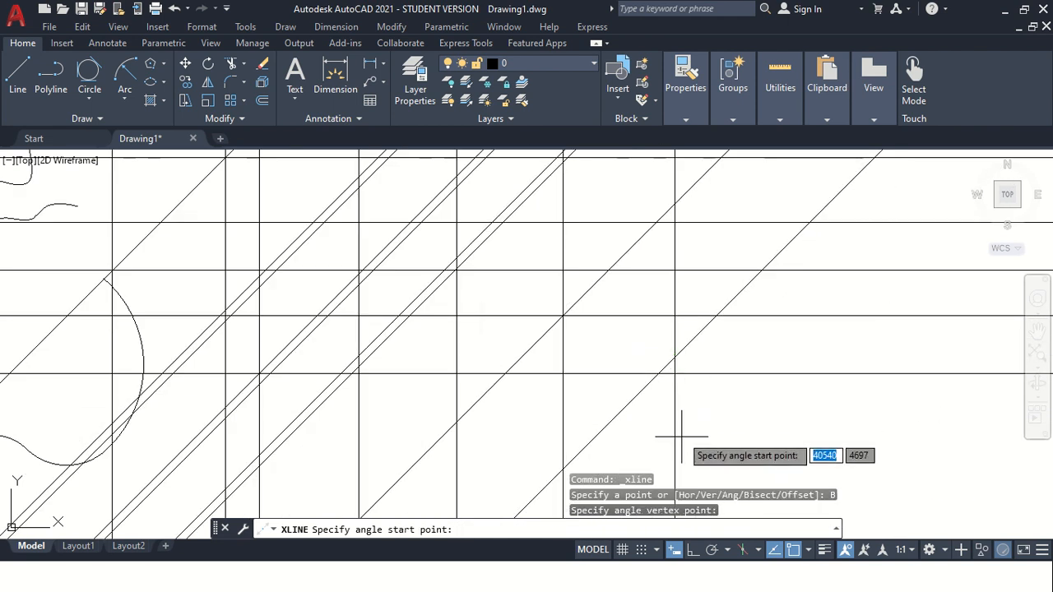
pyautogui.click(838, 374)
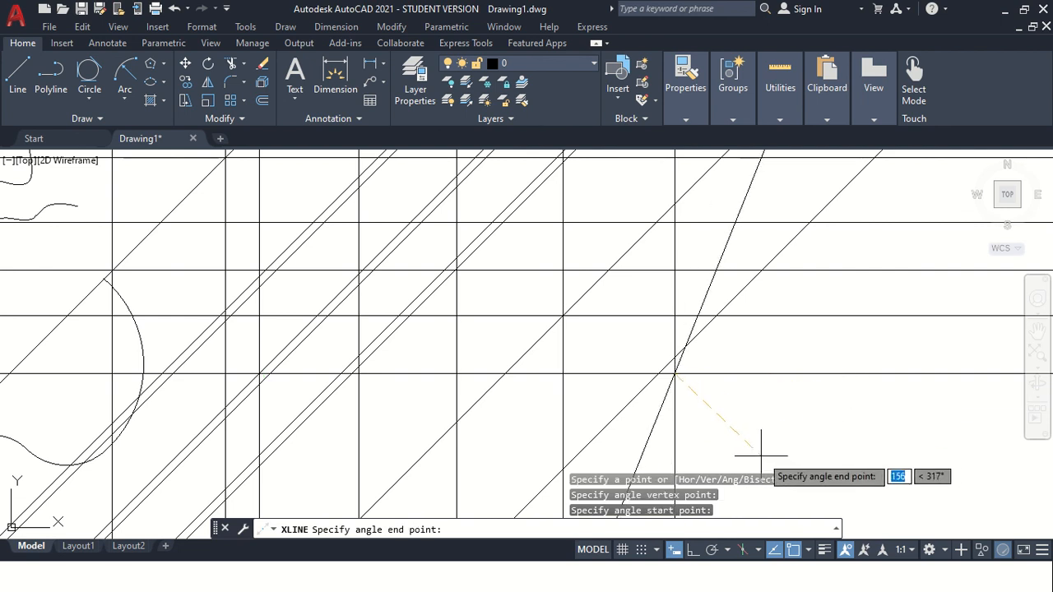
pyautogui.click(676, 452)
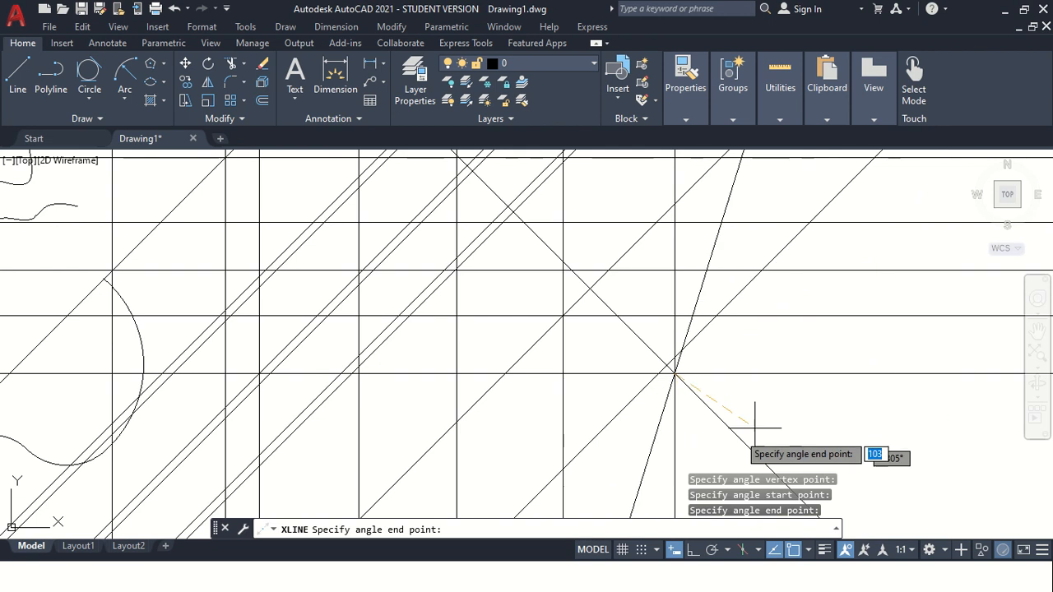
pyautogui.scroll(-2, 773, 415)
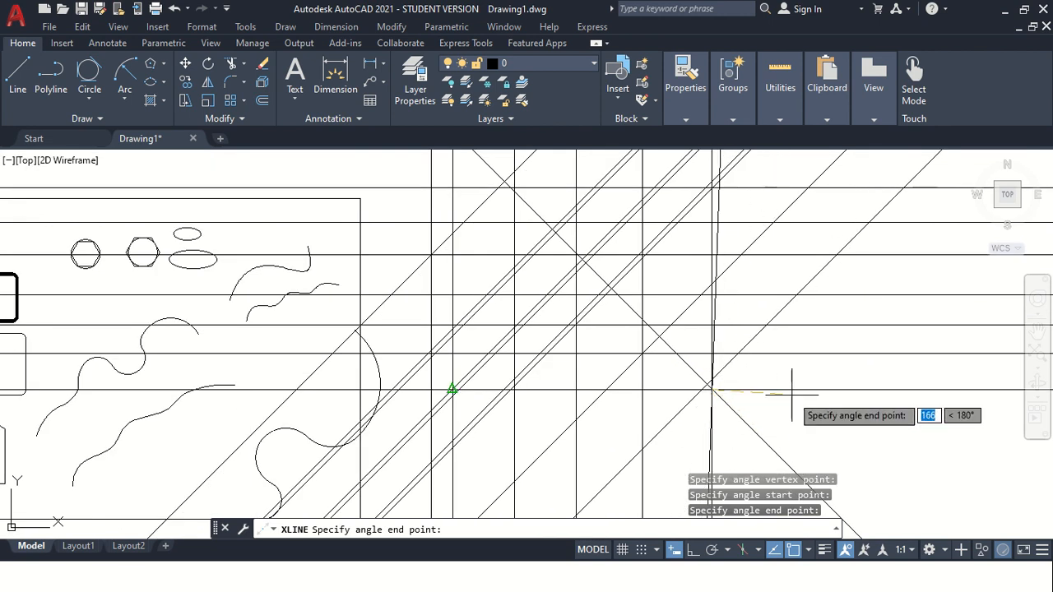
pyautogui.press('Escape')
# Draw six rays radiating from a single start point in different directions using the Ray command.
pyautogui.scroll(3, 817, 447)
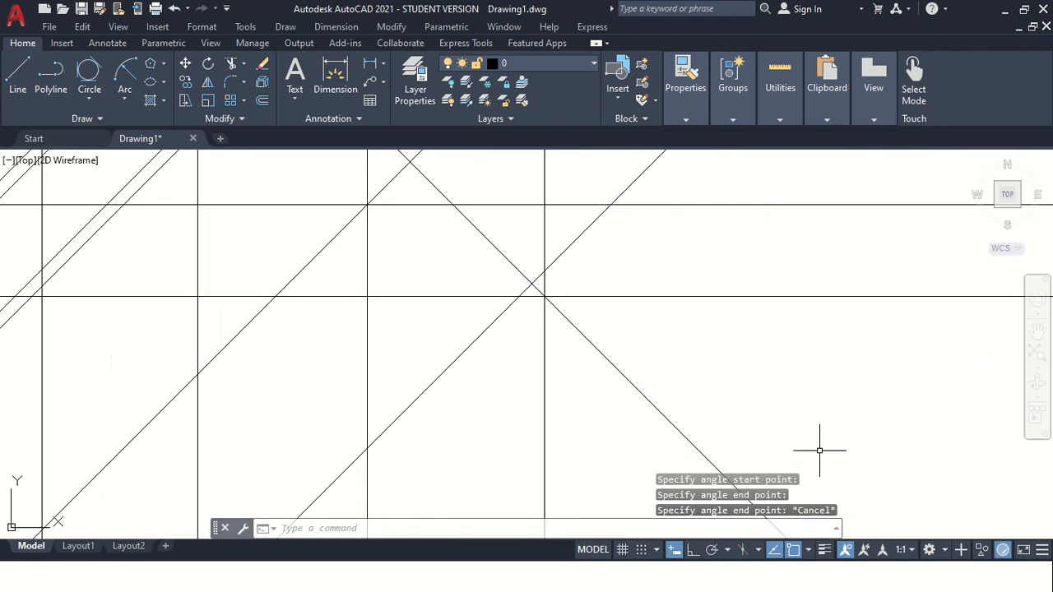
pyautogui.scroll(-3, 652, 410)
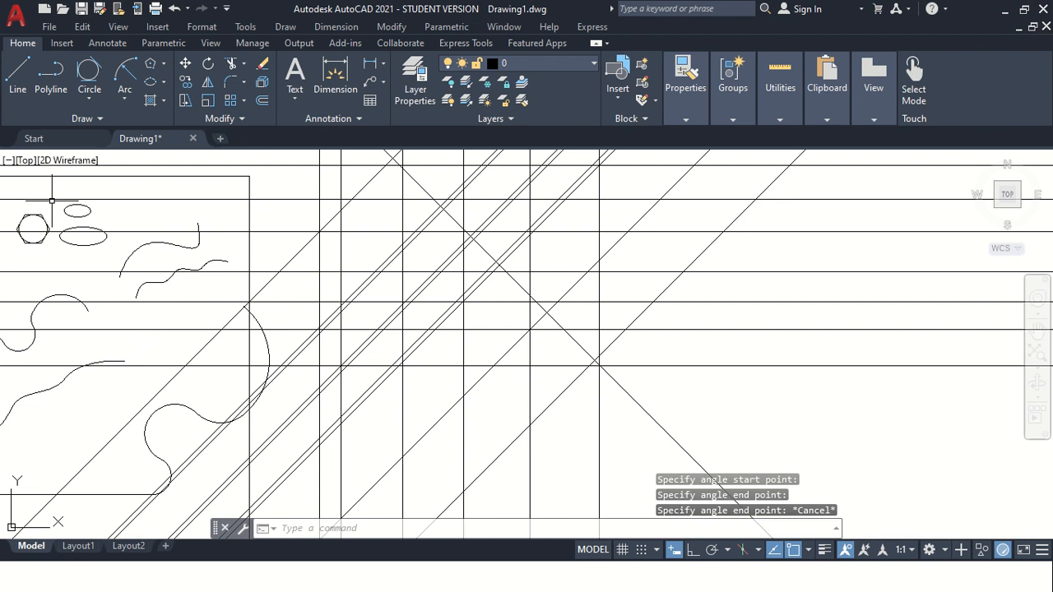
pyautogui.click(99, 118)
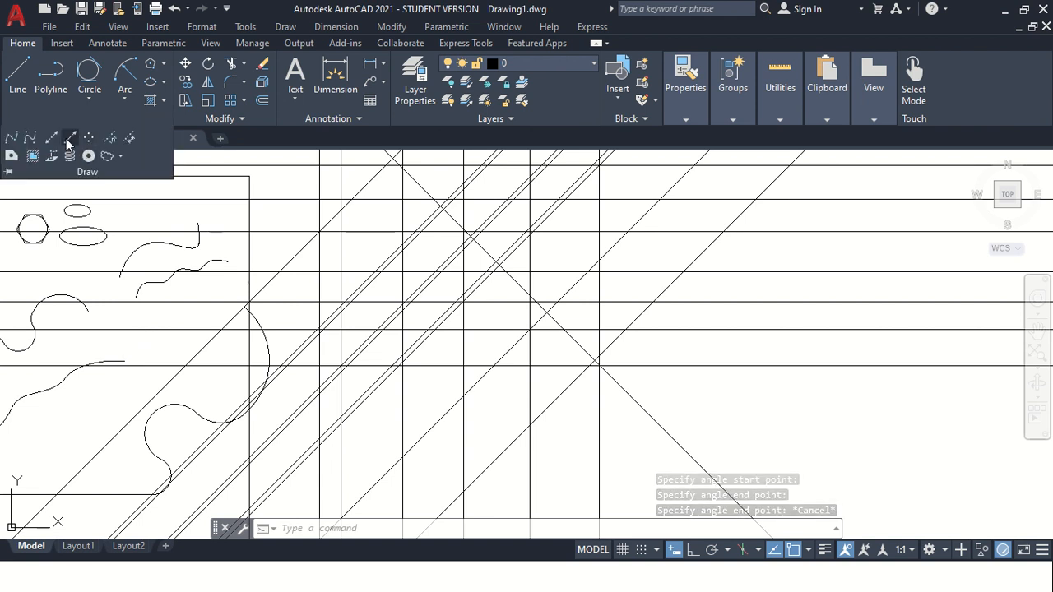
pyautogui.scroll(2, 581, 331)
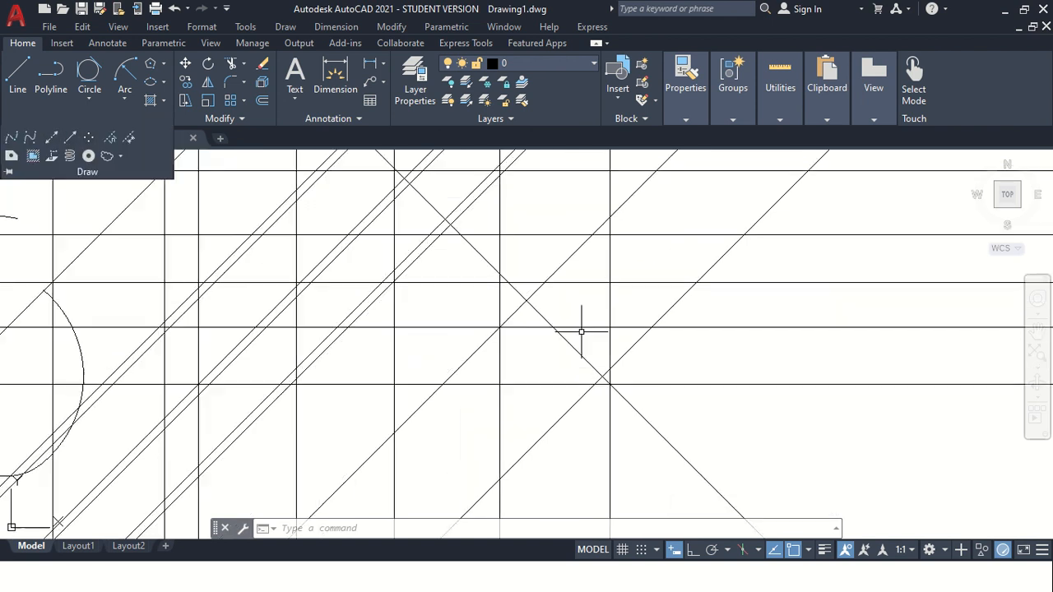
pyautogui.scroll(-5, 582, 331)
pyautogui.scroll(2, 573, 378)
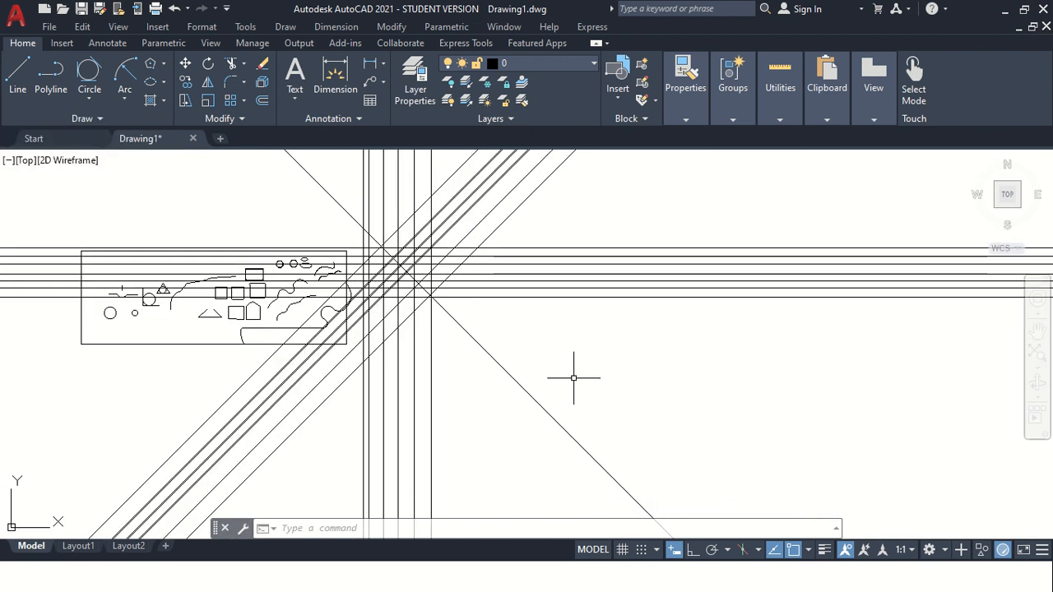
pyautogui.click(74, 120)
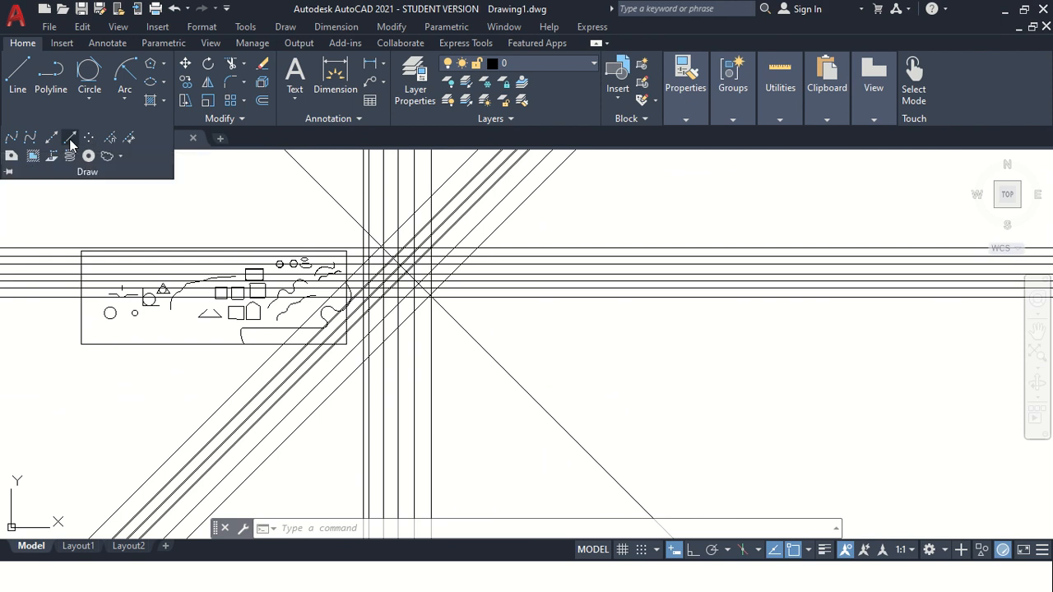
pyautogui.click(70, 140)
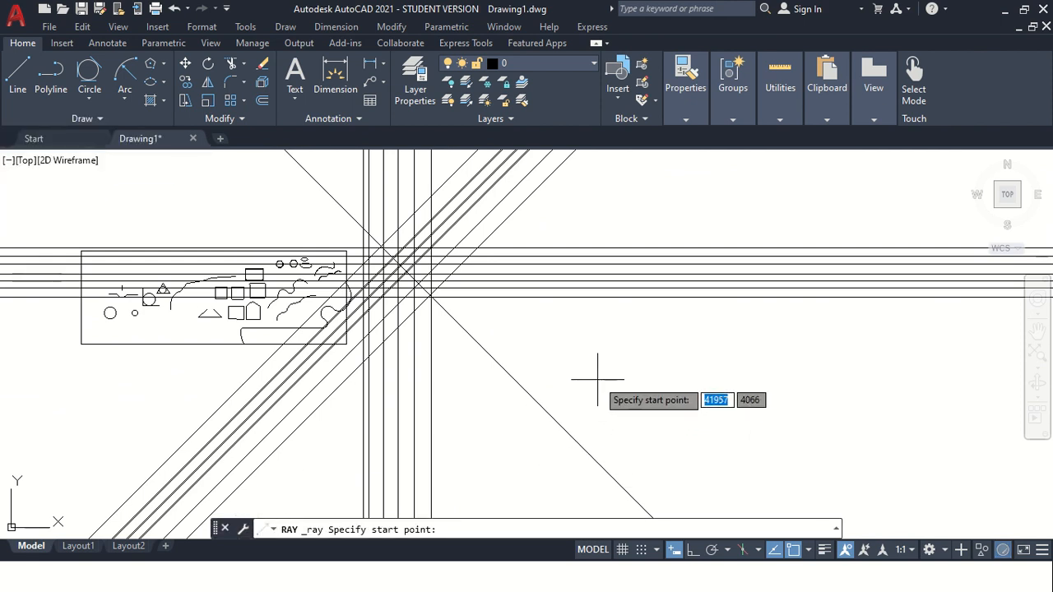
pyautogui.click(605, 378)
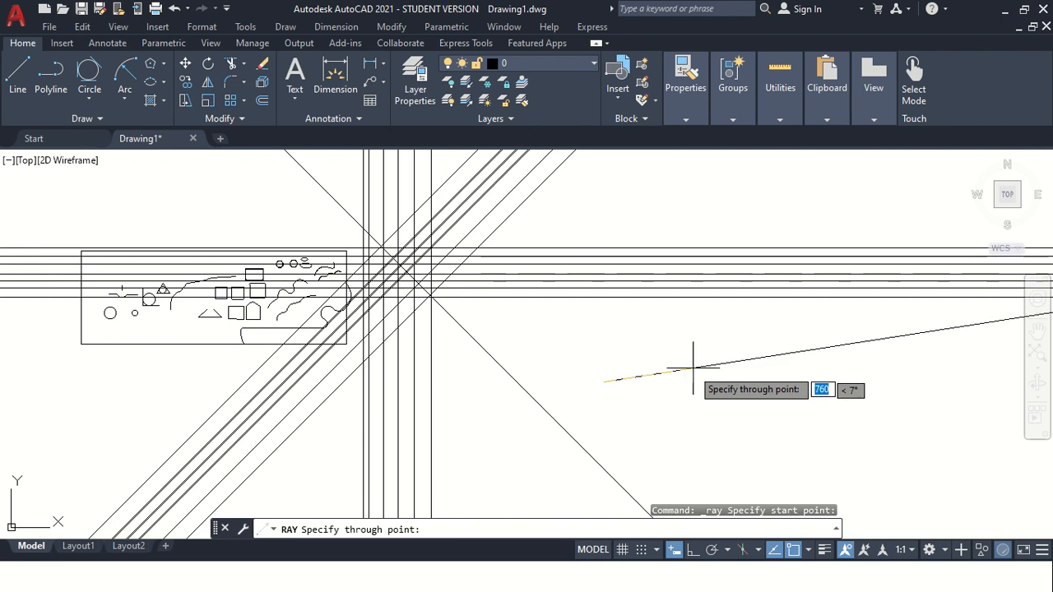
pyautogui.click(646, 359)
pyautogui.click(665, 373)
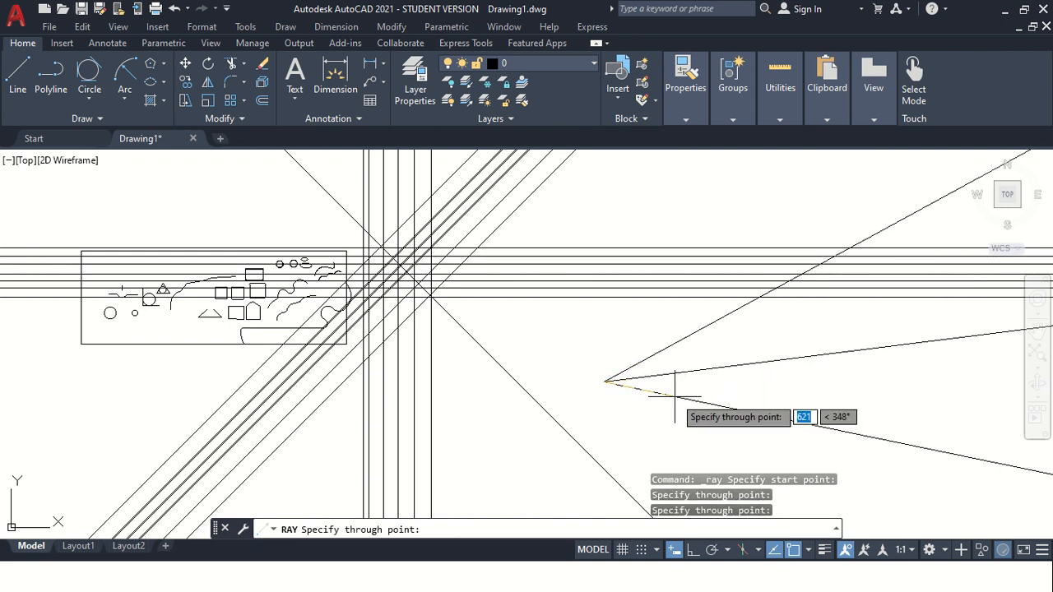
pyautogui.click(675, 395)
pyautogui.click(653, 409)
pyautogui.click(632, 425)
pyautogui.click(585, 426)
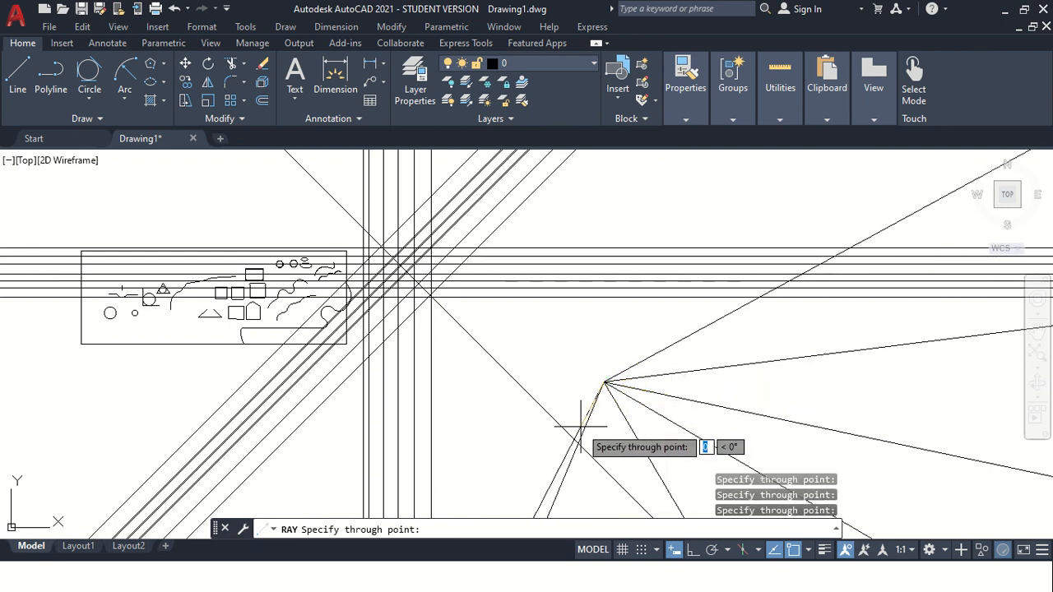
pyautogui.click(427, 293)
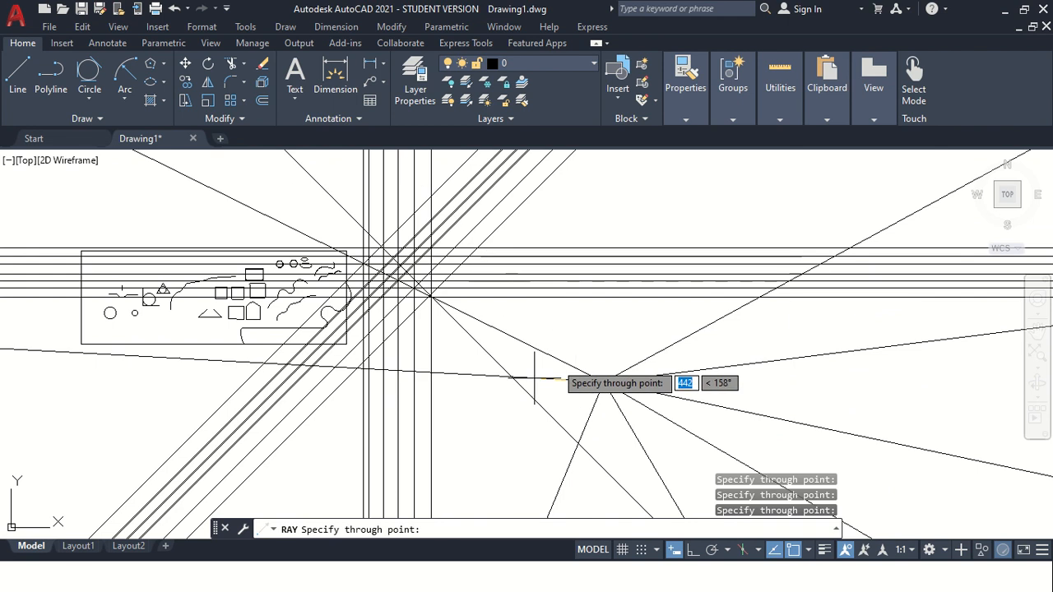
pyautogui.click(503, 421)
pyautogui.press('Escape')
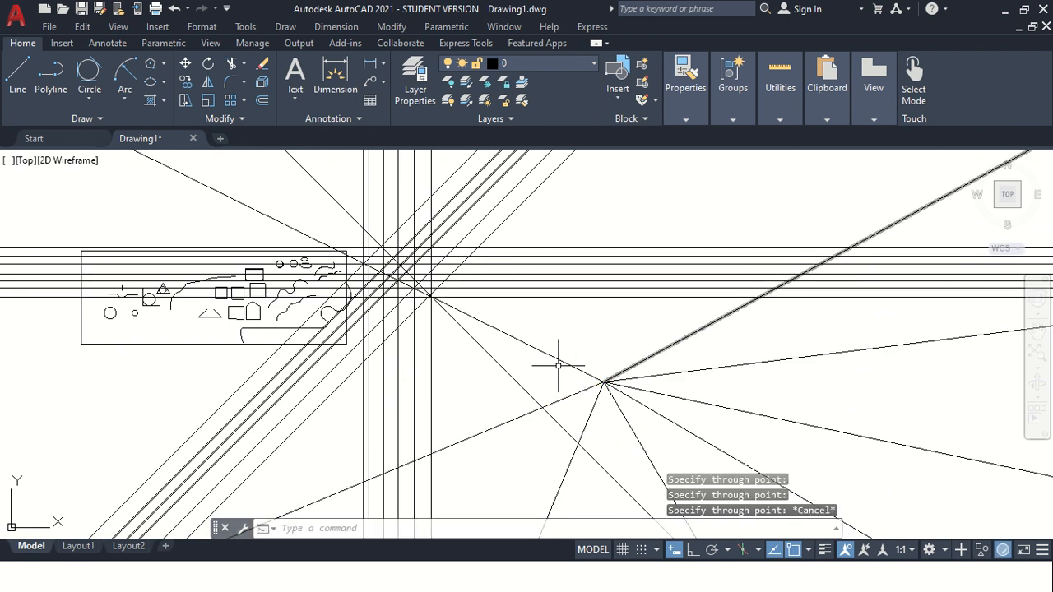
# Place five scattered points in the drawing with the Multiple Points command.
pyautogui.click(101, 117)
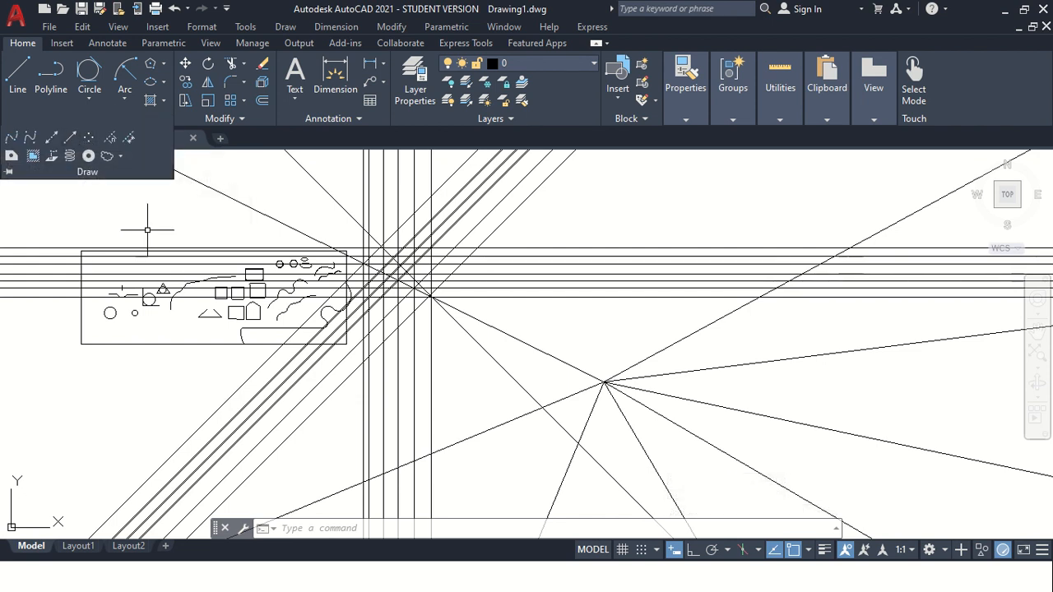
pyautogui.click(89, 138)
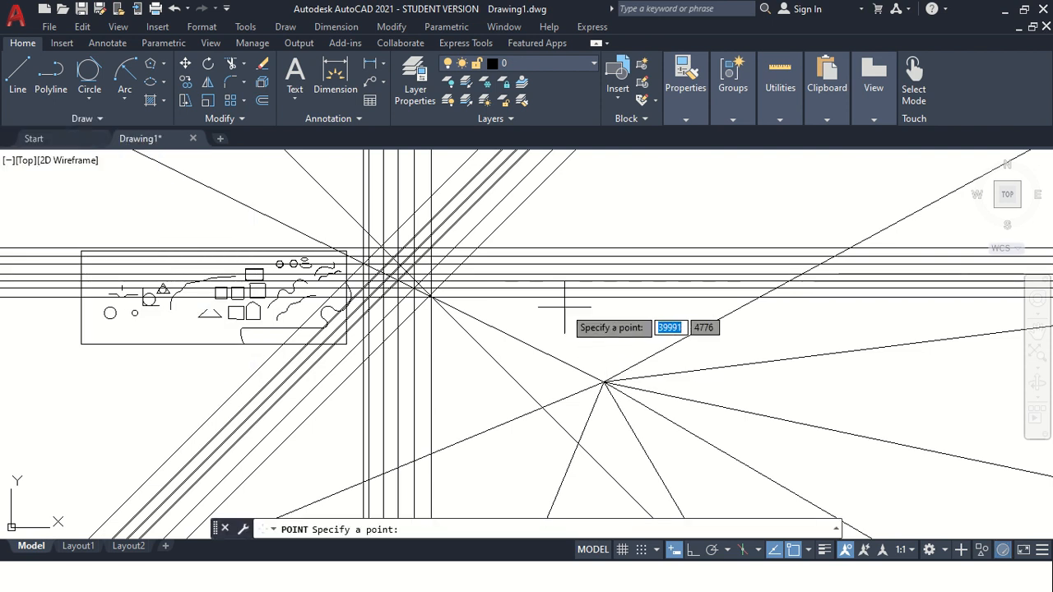
pyautogui.scroll(5, 584, 330)
pyautogui.click(445, 305)
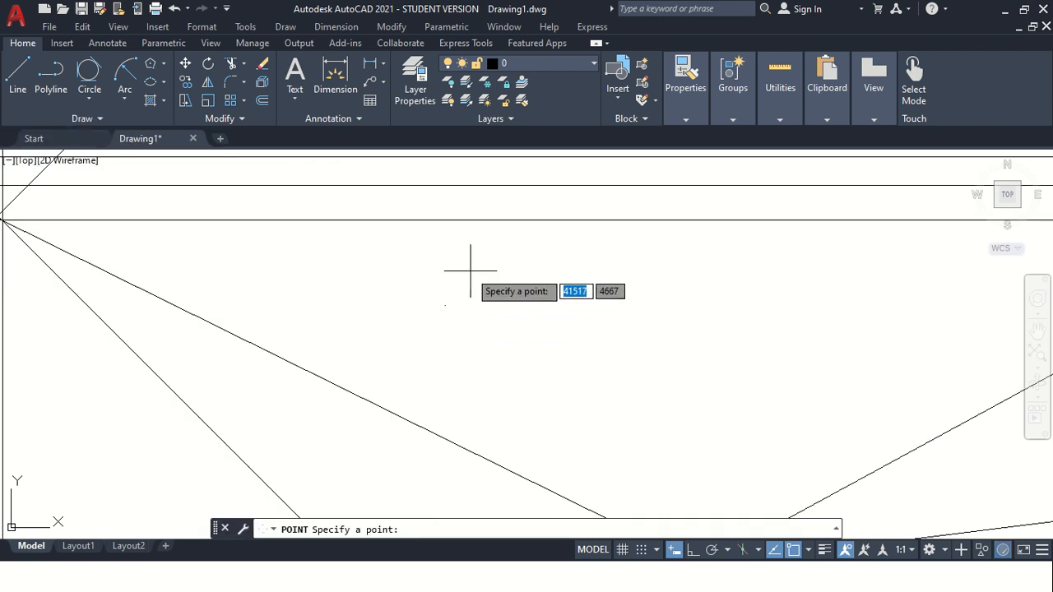
pyautogui.click(471, 270)
pyautogui.click(519, 304)
pyautogui.click(542, 266)
pyautogui.click(596, 299)
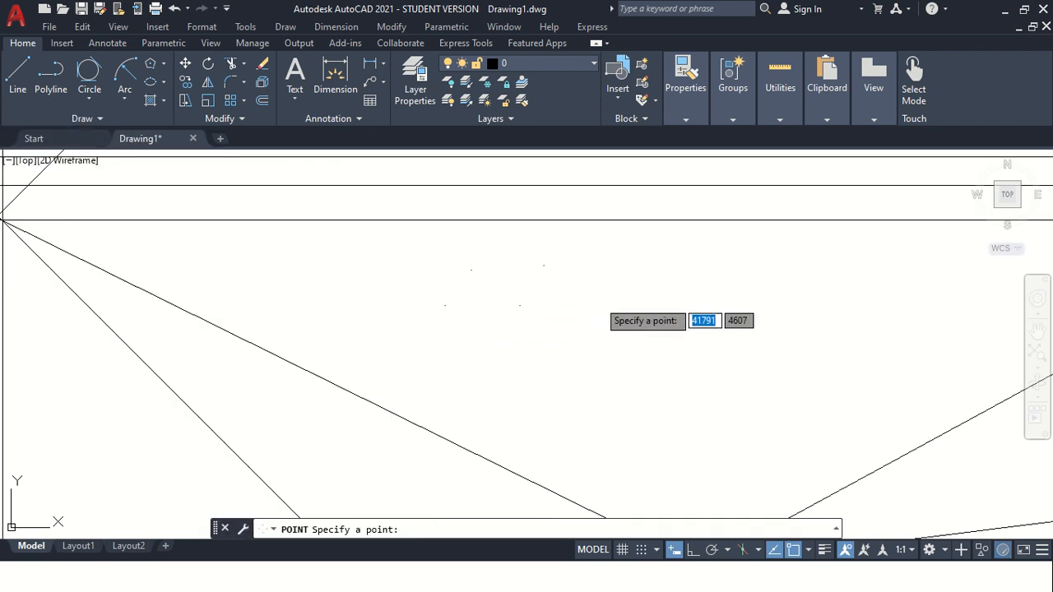
pyautogui.scroll(2, 524, 276)
pyautogui.scroll(2, 524, 275)
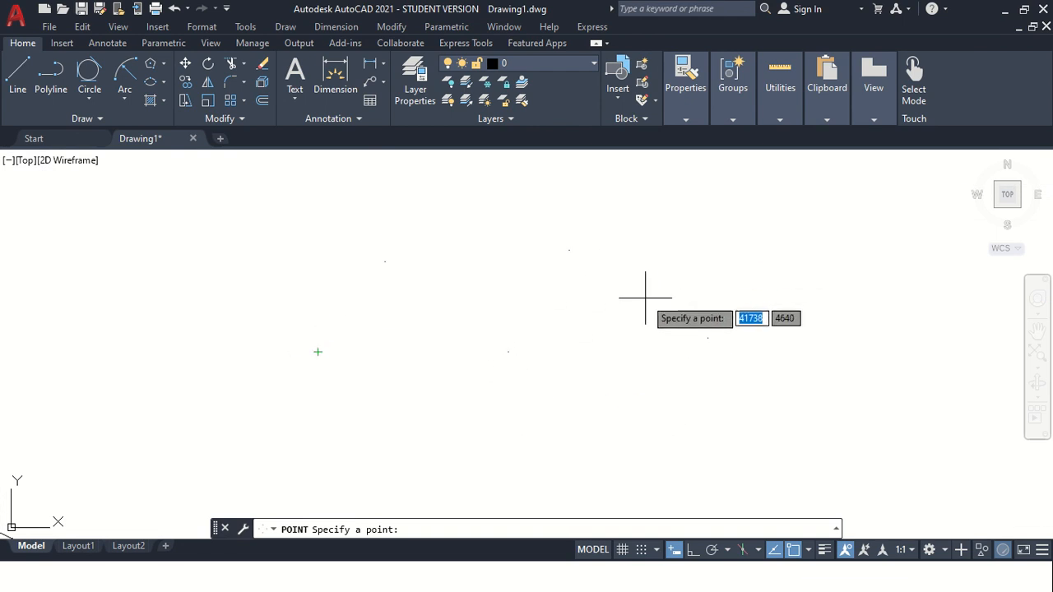
pyautogui.press('Escape')
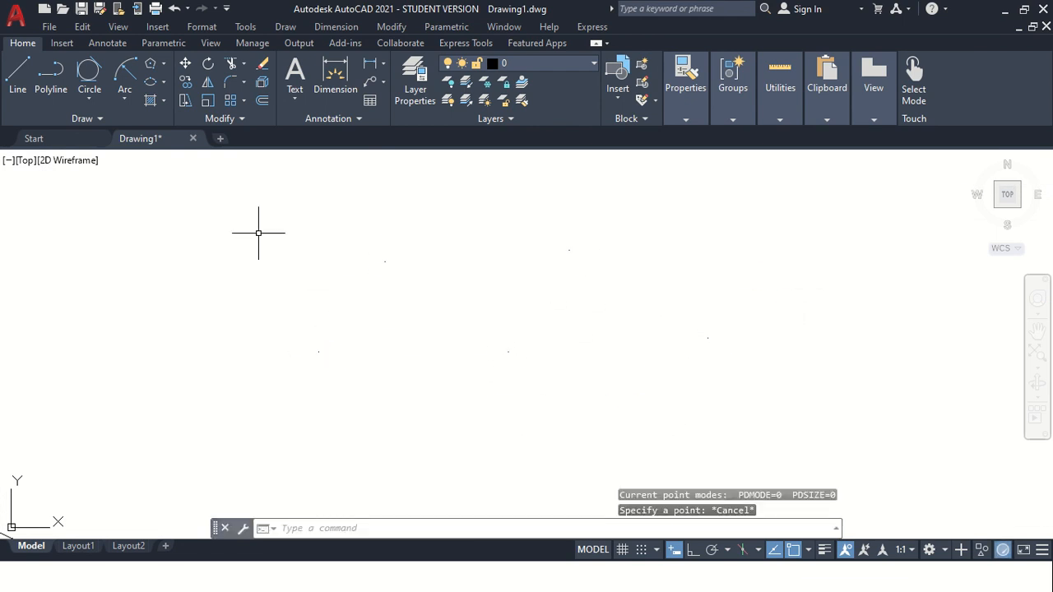
# Draw a zigzag polyline of three segments through four of the placed points.
pyautogui.click(50, 76)
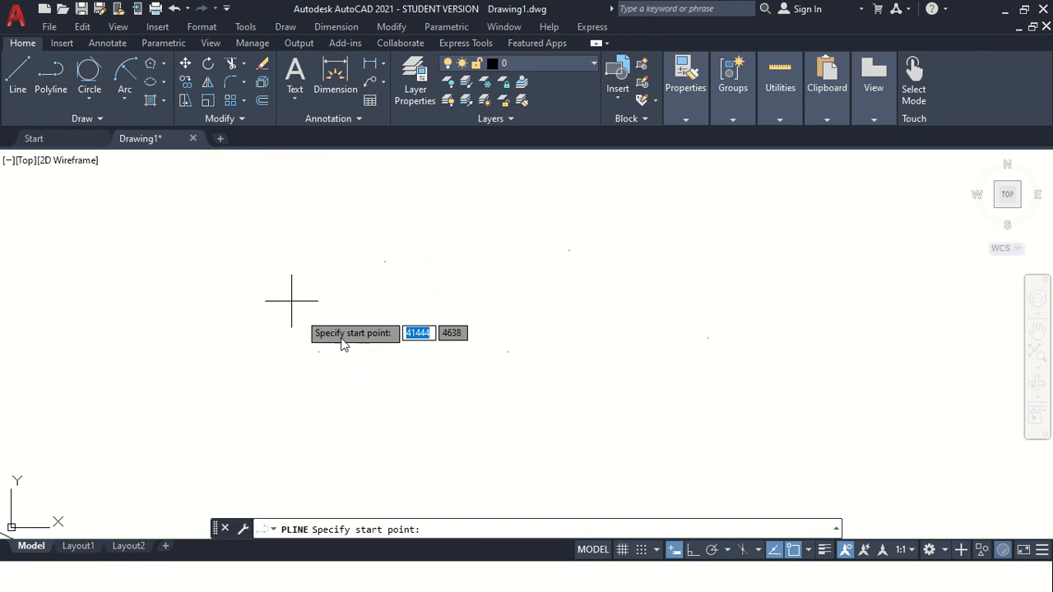
pyautogui.click(318, 351)
pyautogui.click(384, 263)
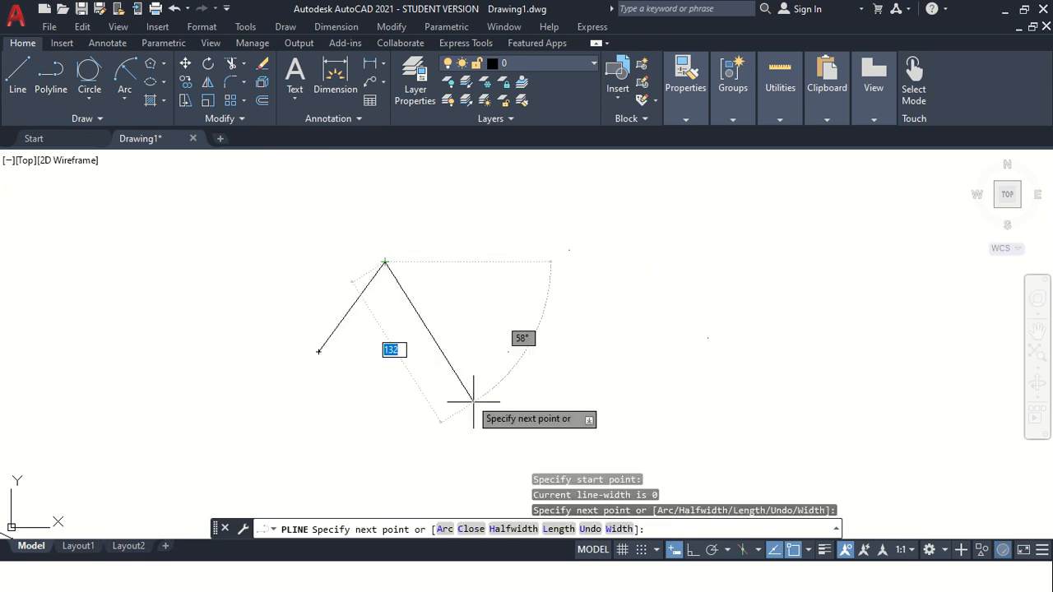
pyautogui.click(509, 352)
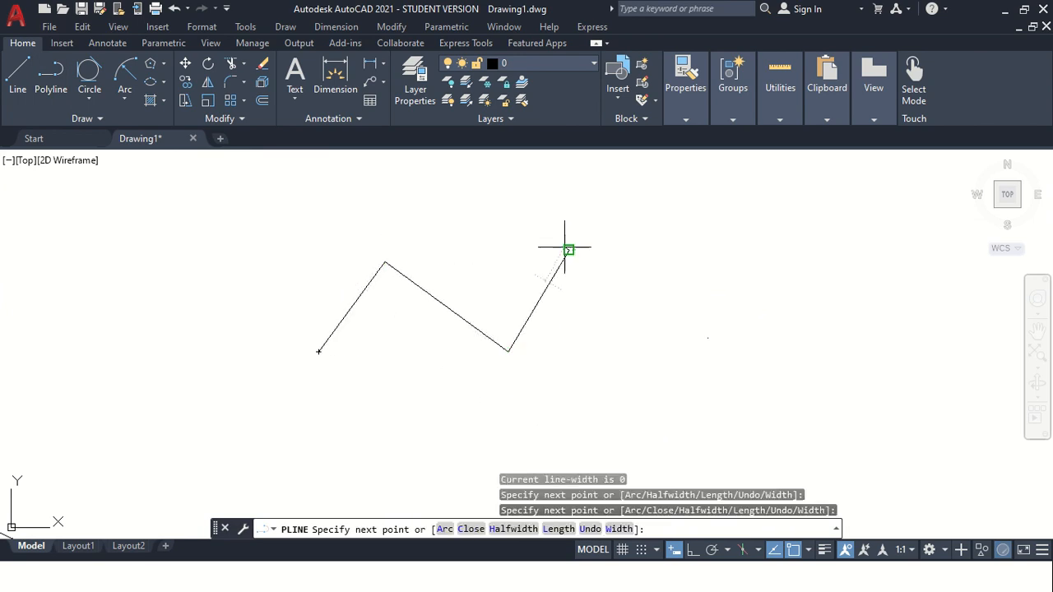
pyautogui.click(568, 250)
pyautogui.press('Escape')
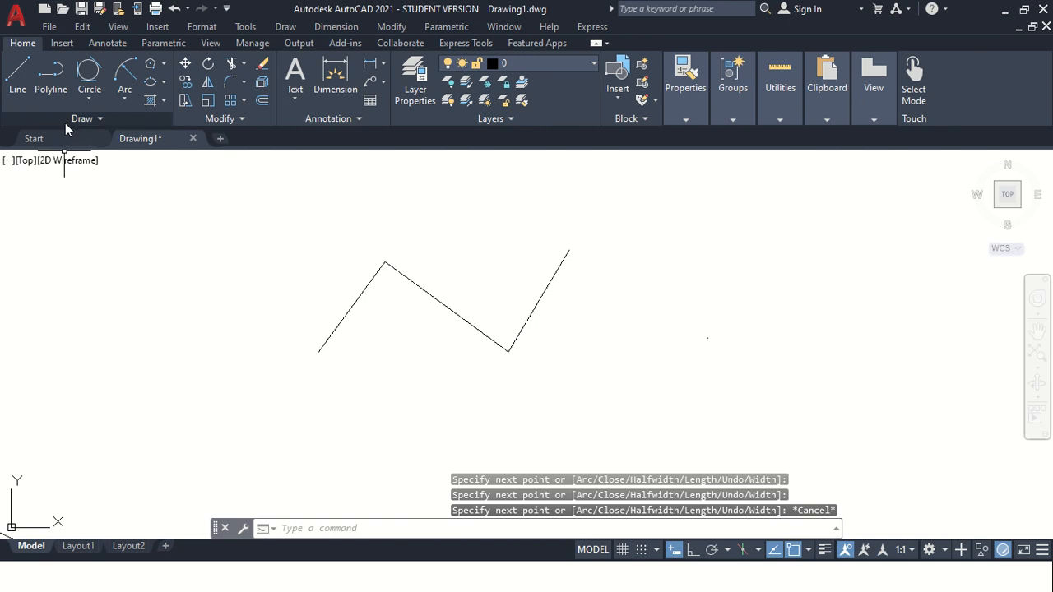
pyautogui.click(98, 119)
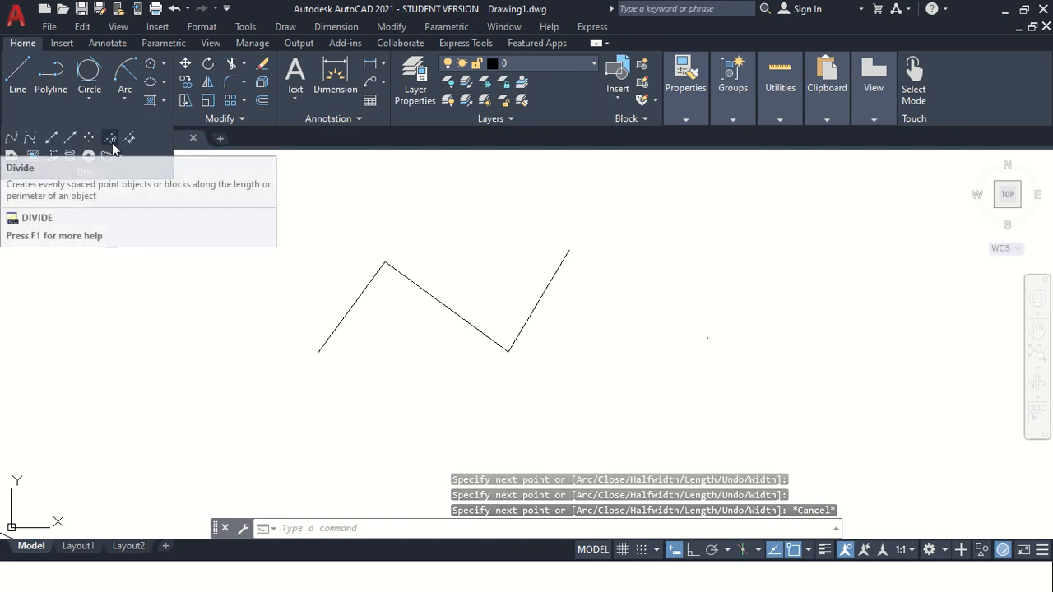
pyautogui.scroll(-2, 442, 315)
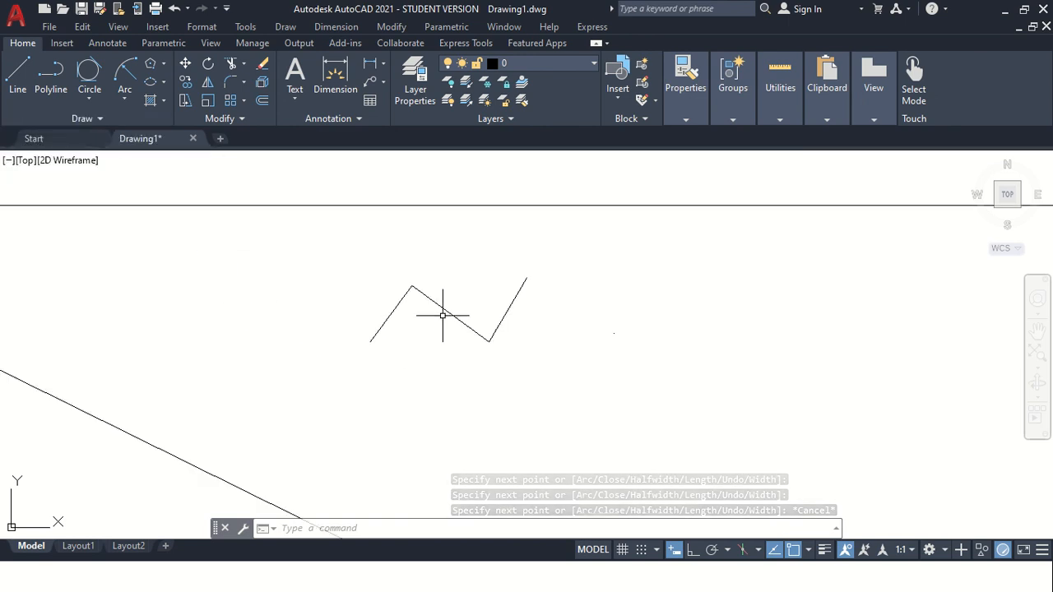
pyautogui.click(100, 120)
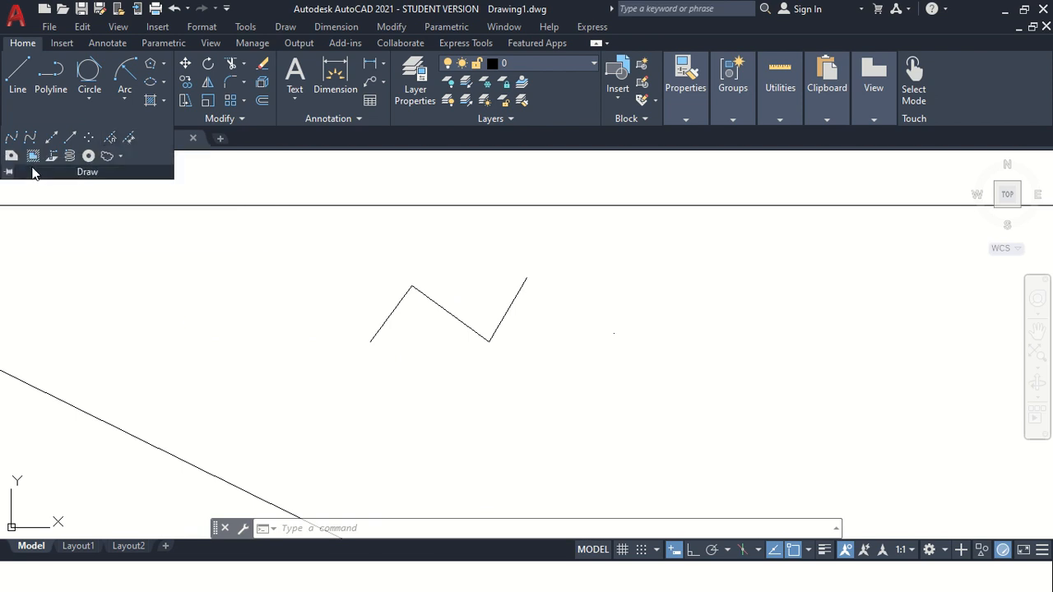
pyautogui.scroll(-2, 569, 312)
pyautogui.scroll(-2, 651, 323)
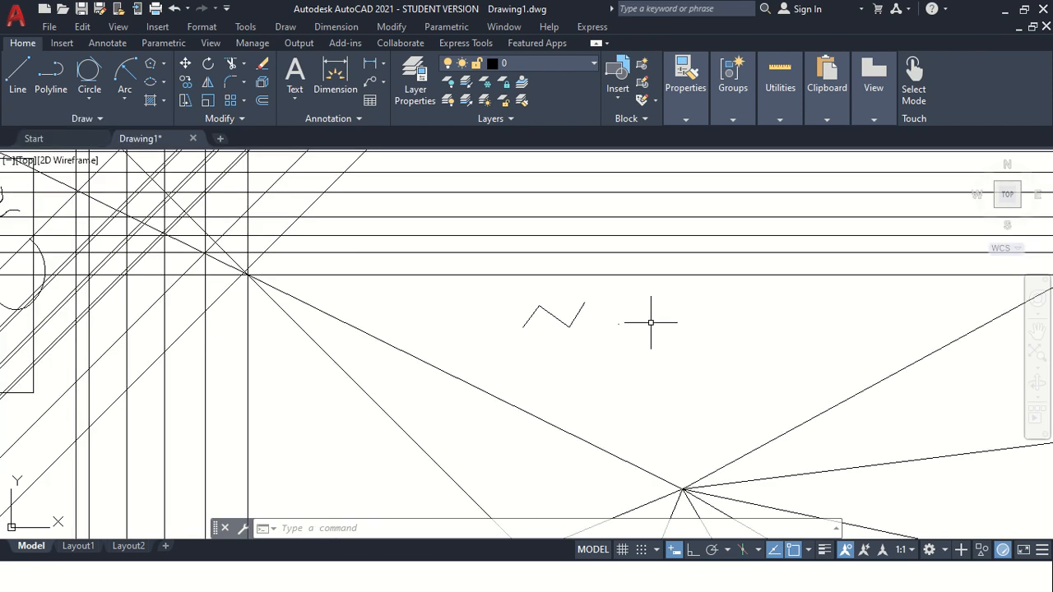
pyautogui.scroll(-3, 609, 334)
pyautogui.scroll(4, 693, 234)
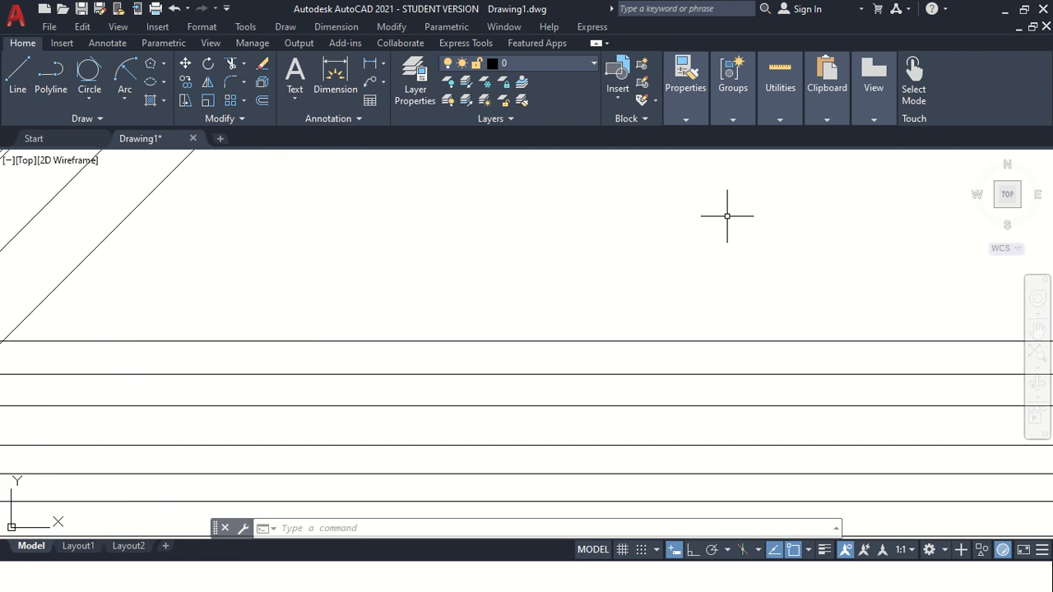
pyautogui.scroll(-2, 938, 345)
# Draw a horizontal line 1000 long in an empty area with Ortho turned on.
pyautogui.click(1038, 329)
pyautogui.moveTo(770, 298)
pyautogui.mouseDown()
pyautogui.moveTo(501, 406)
pyautogui.moveTo(432, 461)
pyautogui.mouseUp()
pyautogui.press('Escape')
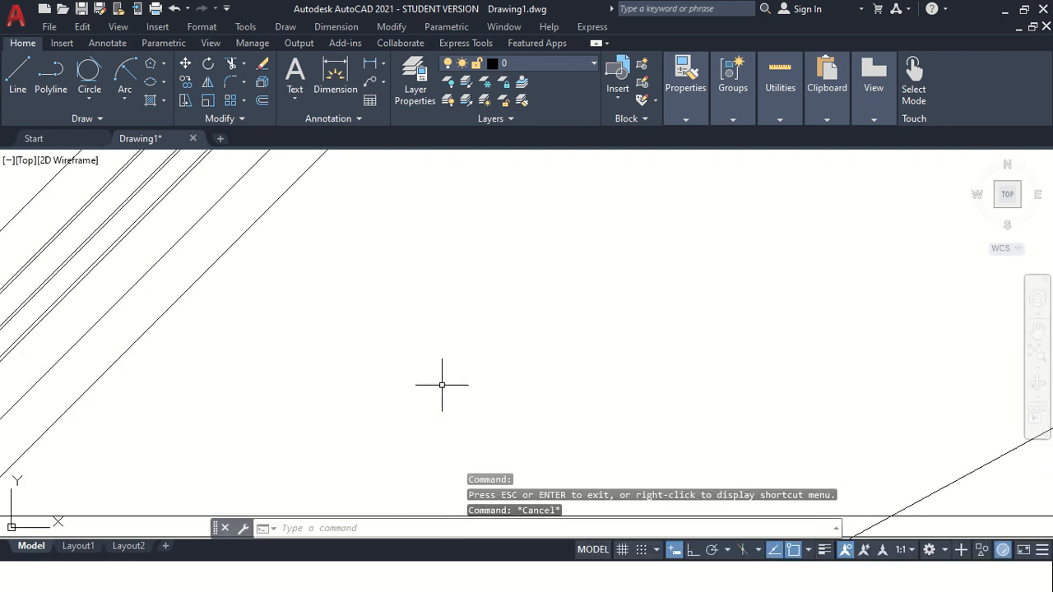
pyautogui.write('l')
pyautogui.press('Return')
pyautogui.click(288, 337)
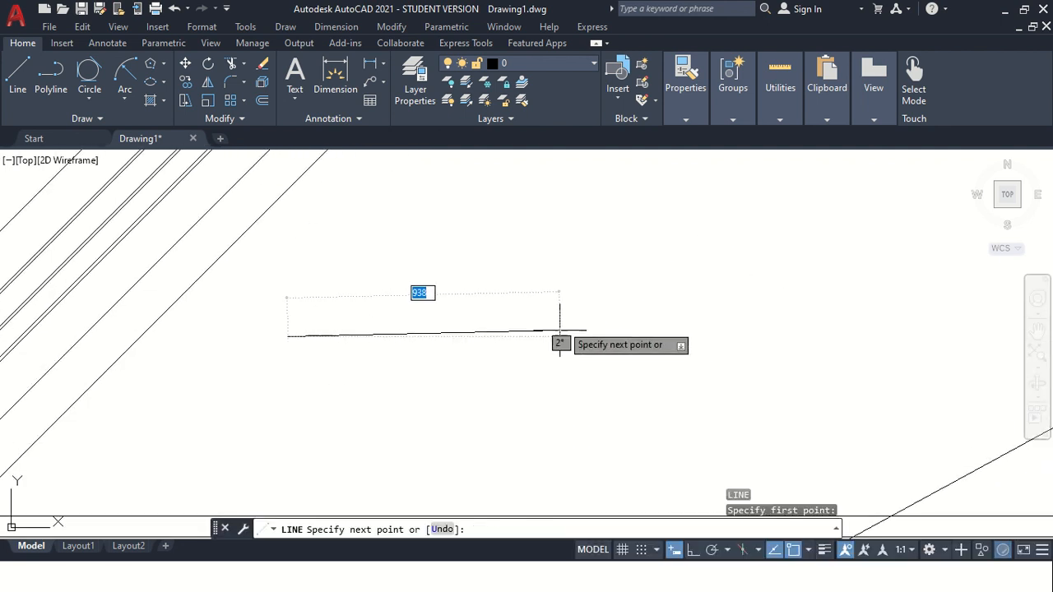
pyautogui.click(691, 552)
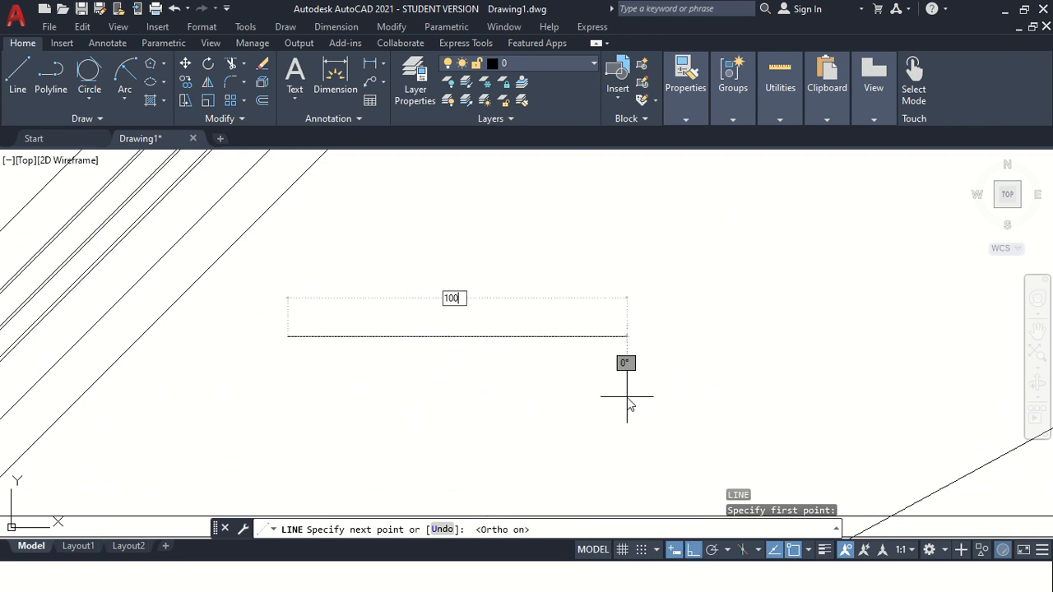
pyautogui.write('1000')
pyautogui.press('Return')
pyautogui.press('Escape')
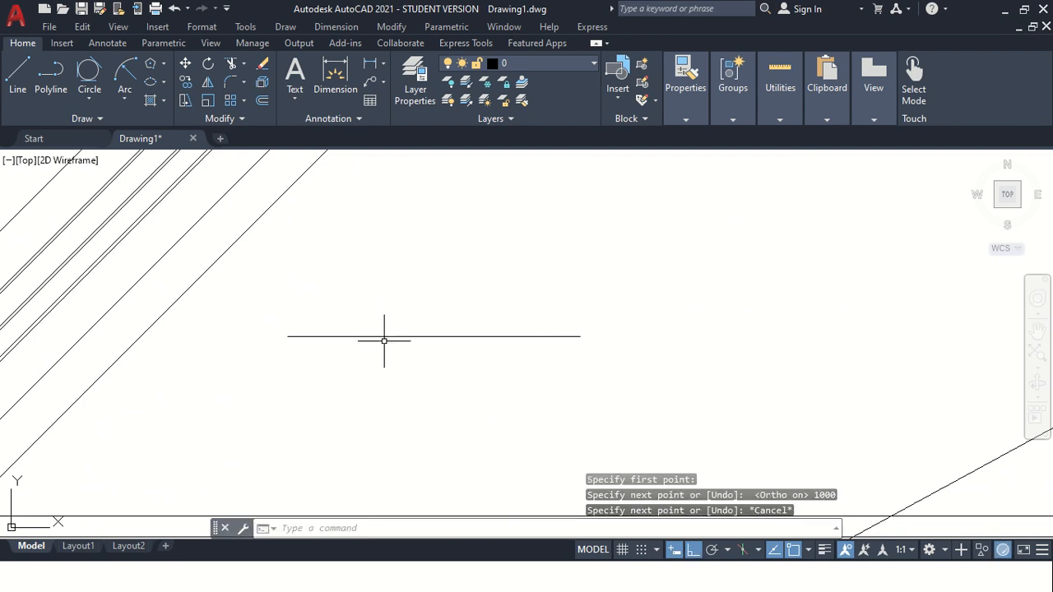
# Draw a circle of radius 100 below the line, then select and erase it.
pyautogui.scroll(2, 386, 329)
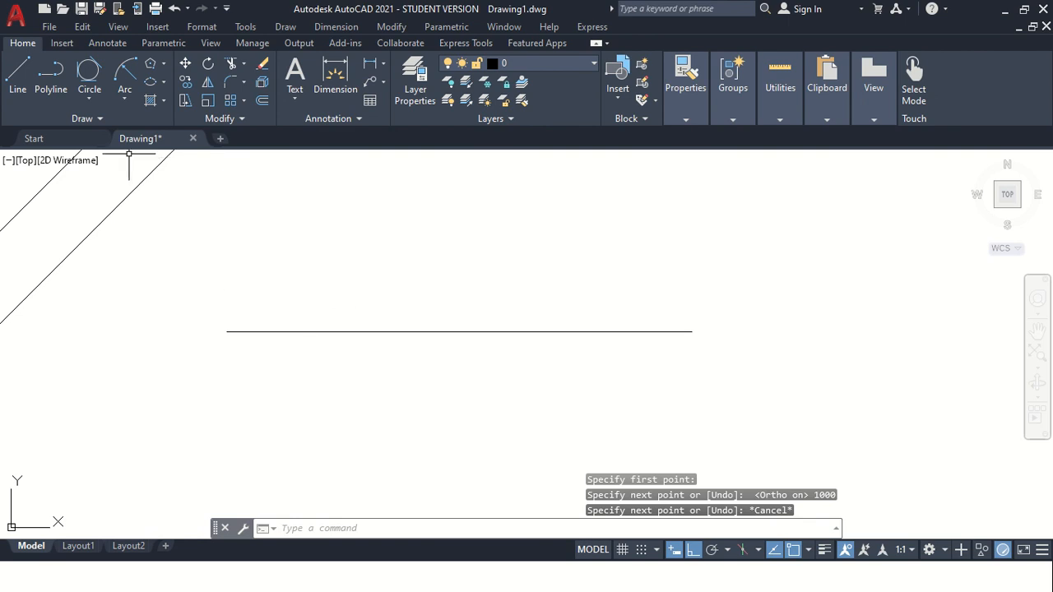
pyautogui.write('c')
pyautogui.press('Return')
pyautogui.click(175, 395)
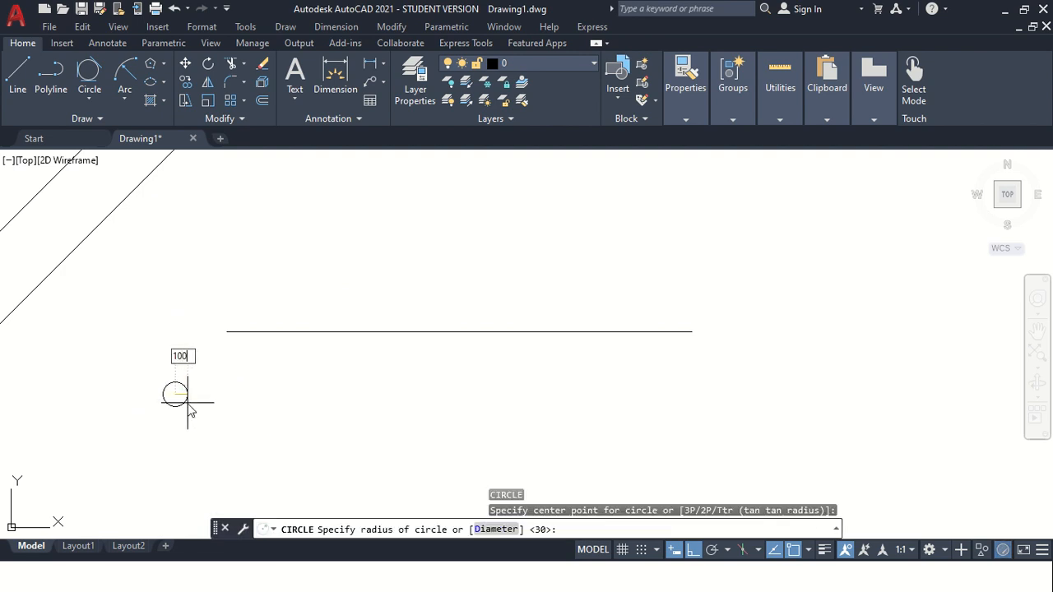
pyautogui.press('Return')
pyautogui.click(222, 401)
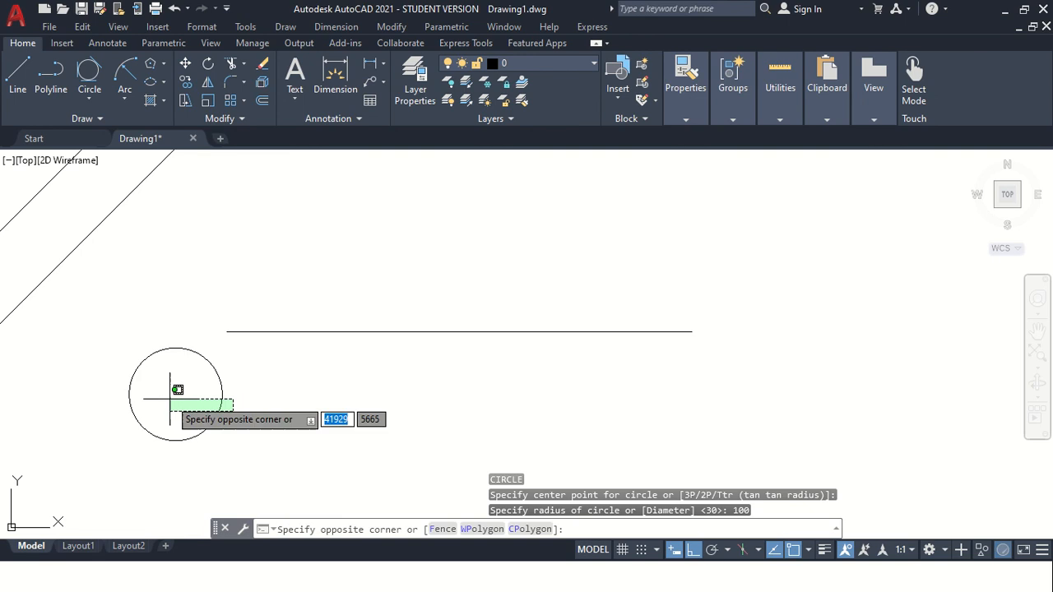
pyautogui.click(171, 397)
pyautogui.press('Delete')
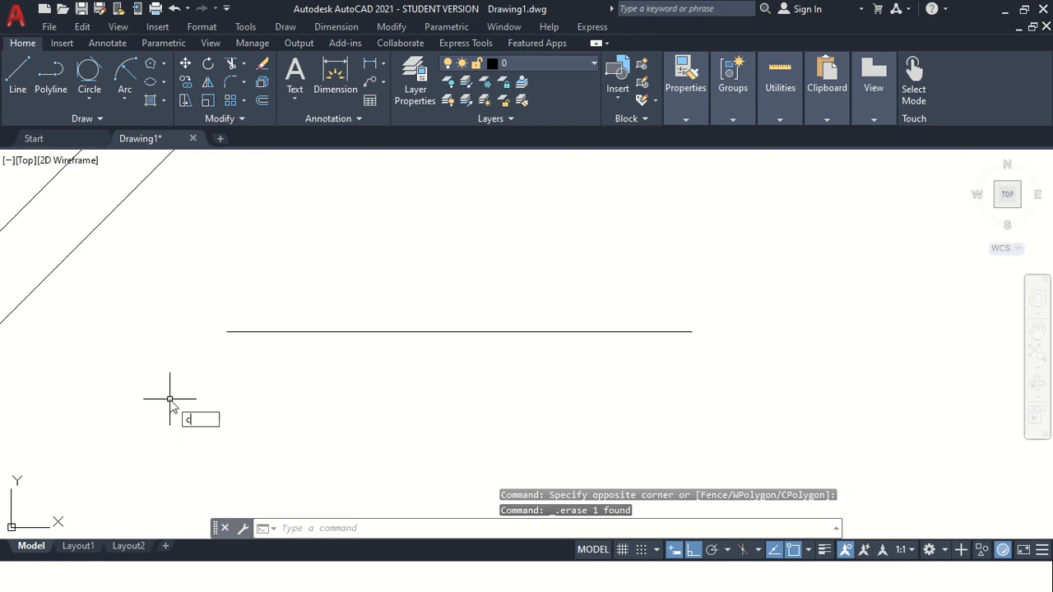
# Draw a circle of radius 25 below the horizontal line.
pyautogui.press('Return')
pyautogui.click(161, 397)
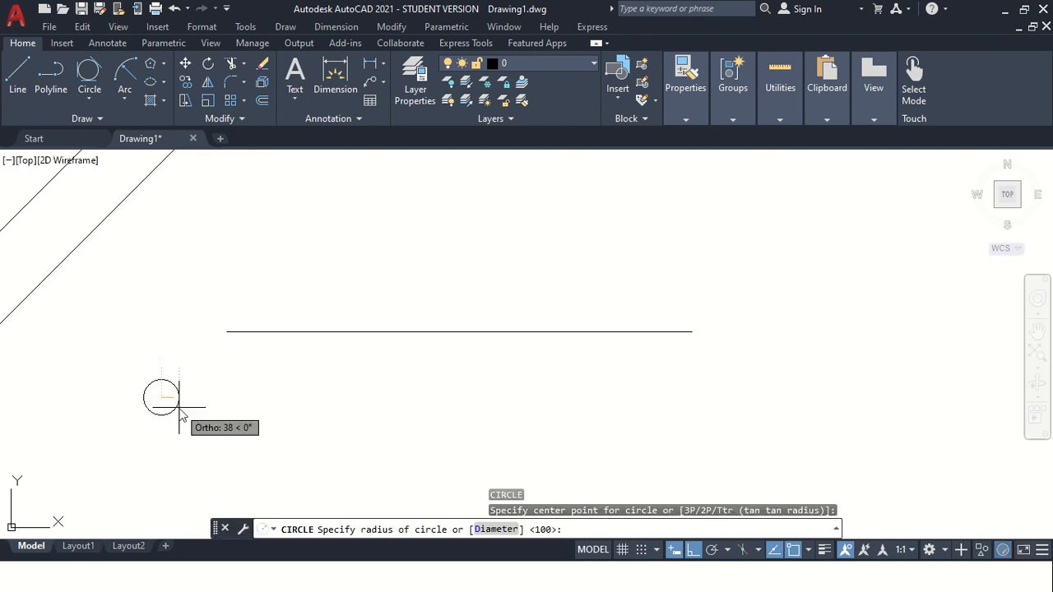
pyautogui.write('25')
pyautogui.press('Return')
pyautogui.scroll(2, 204, 426)
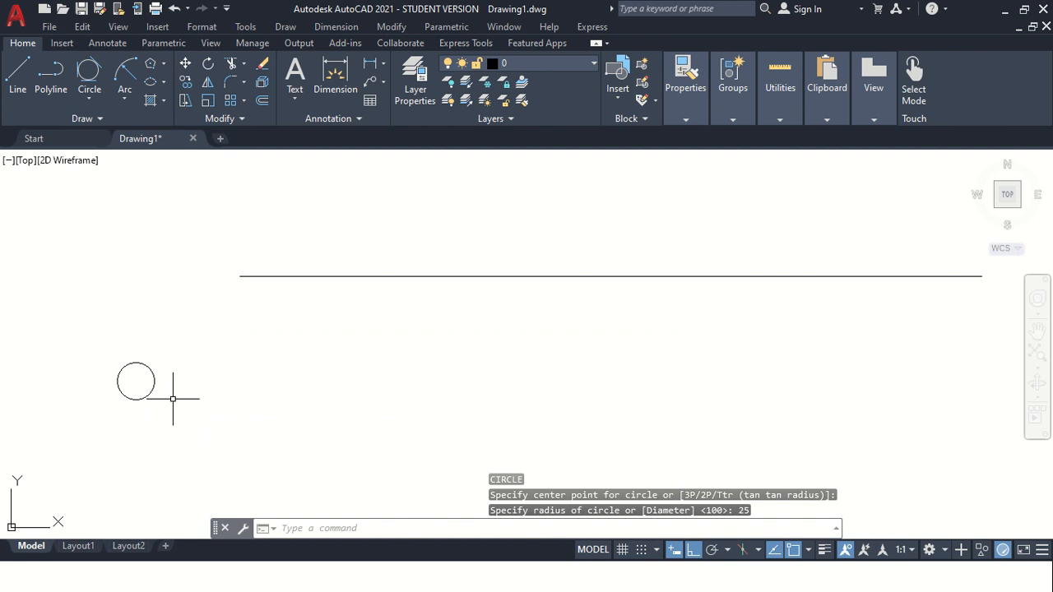
pyautogui.click(173, 398)
pyautogui.click(139, 410)
pyautogui.press('Escape')
pyautogui.press('Escape')
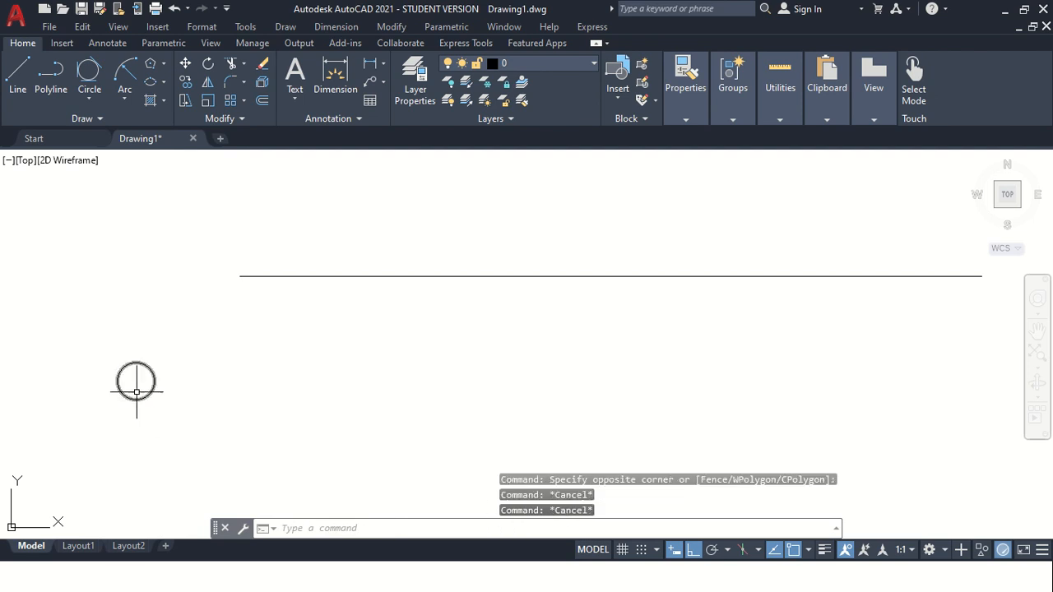
# Convert the small circle into a block named Circle, using its centre as the base point and redefining the existing block.
pyautogui.click(191, 393)
pyautogui.click(106, 376)
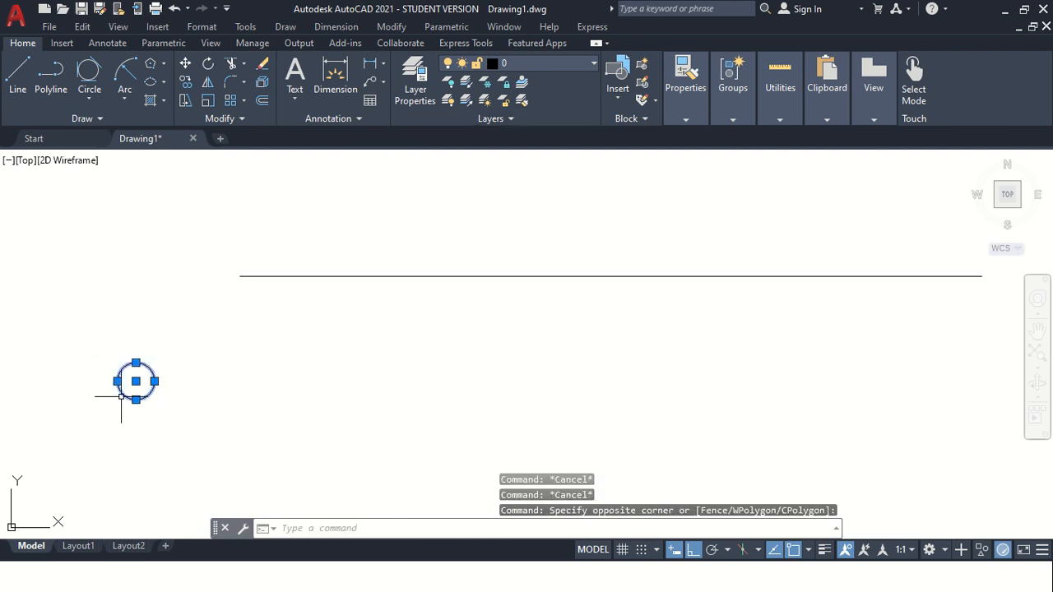
pyautogui.click(643, 66)
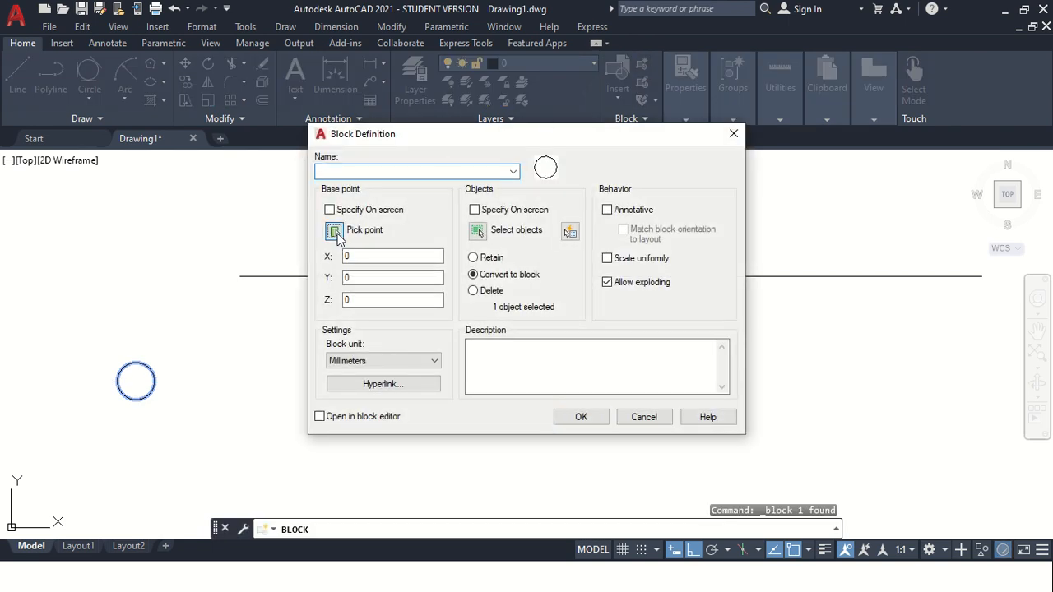
pyautogui.click(336, 232)
pyautogui.click(136, 381)
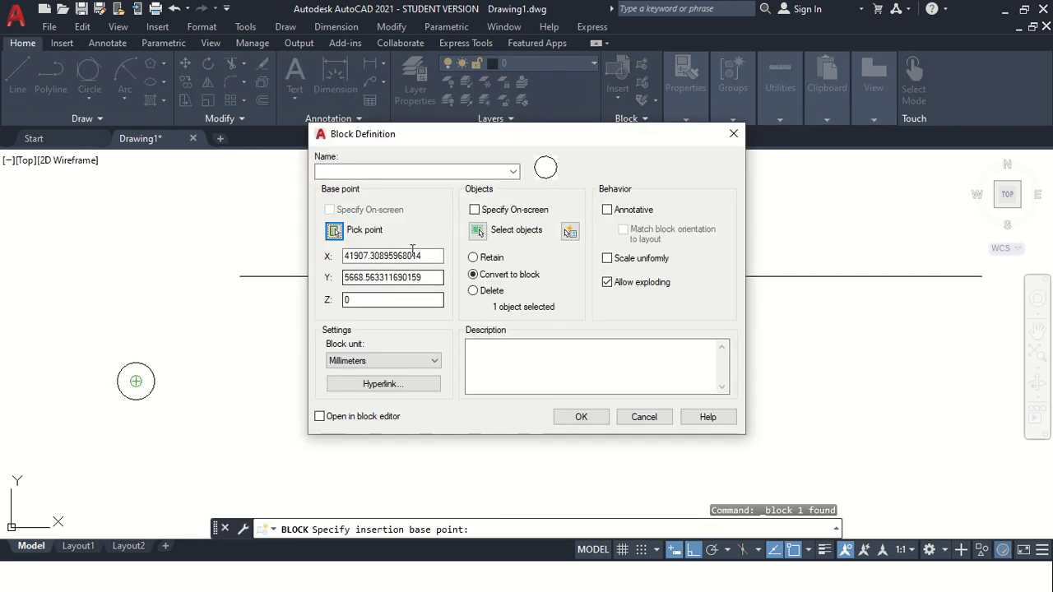
pyautogui.click(477, 231)
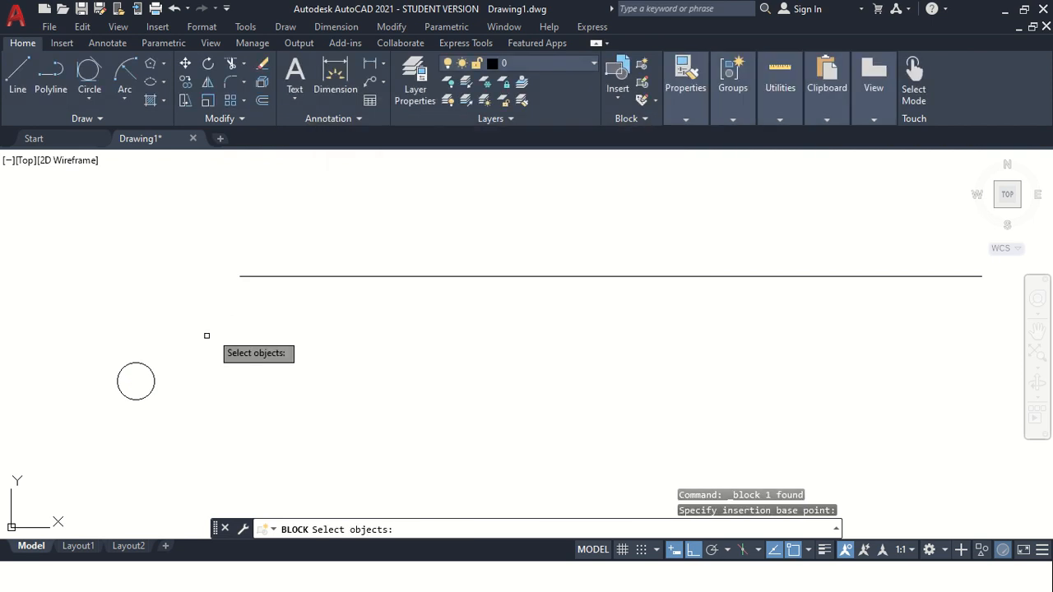
pyautogui.click(154, 383)
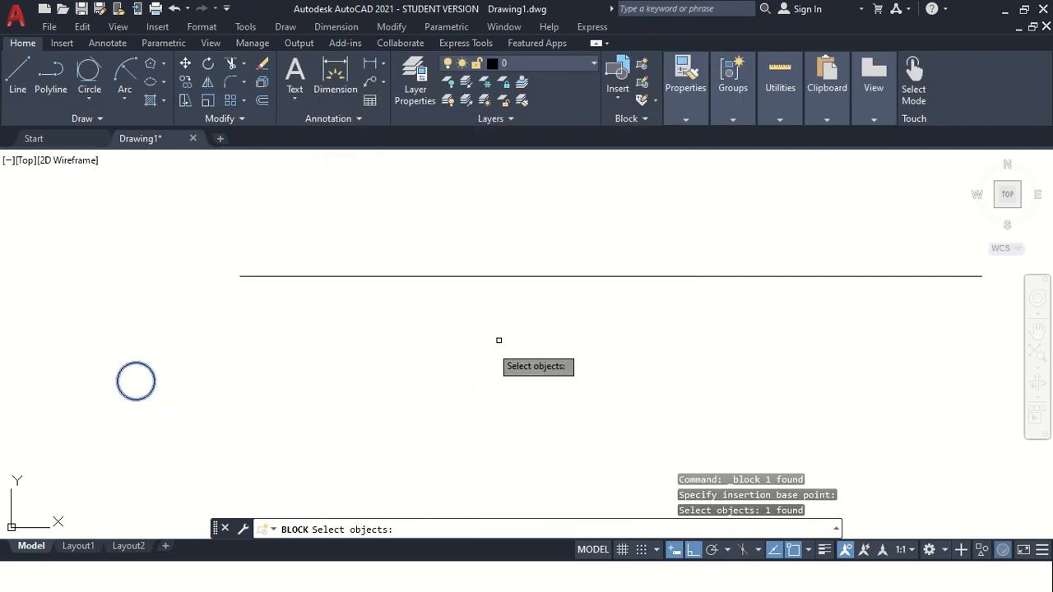
pyautogui.press('Return')
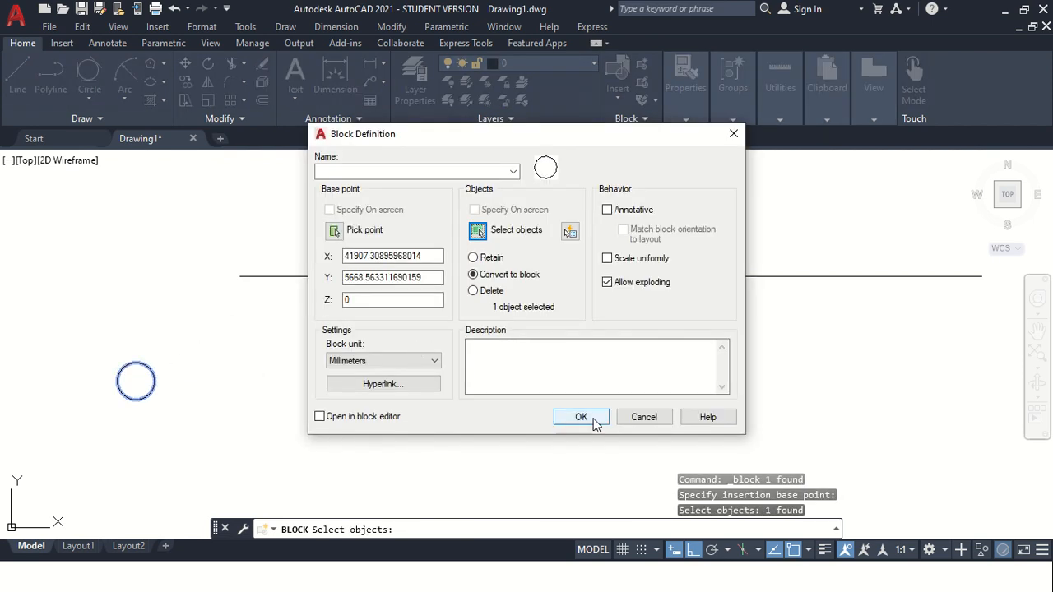
pyautogui.click(365, 172)
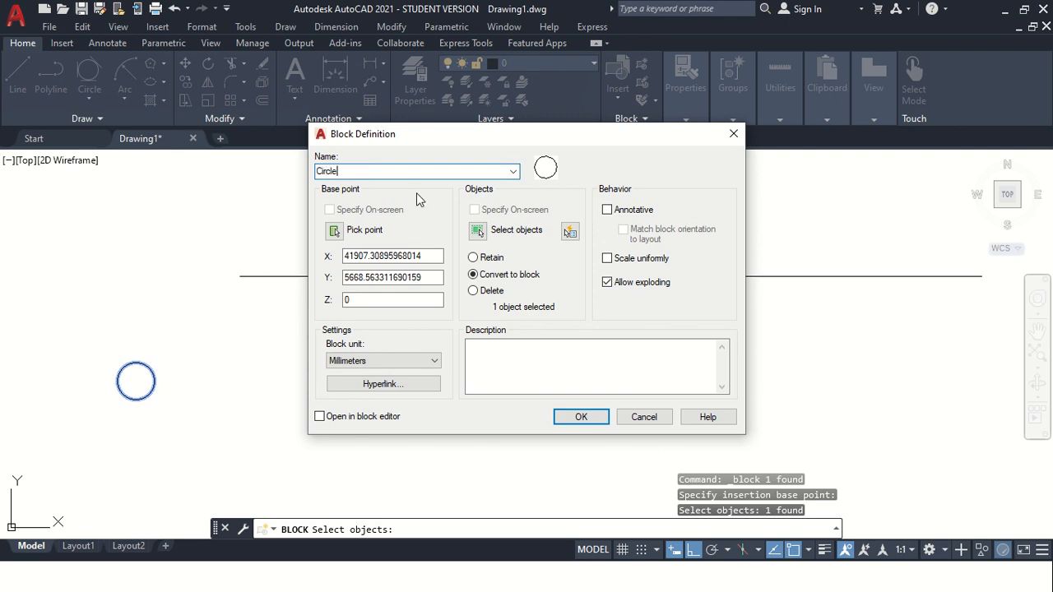
pyautogui.click(579, 417)
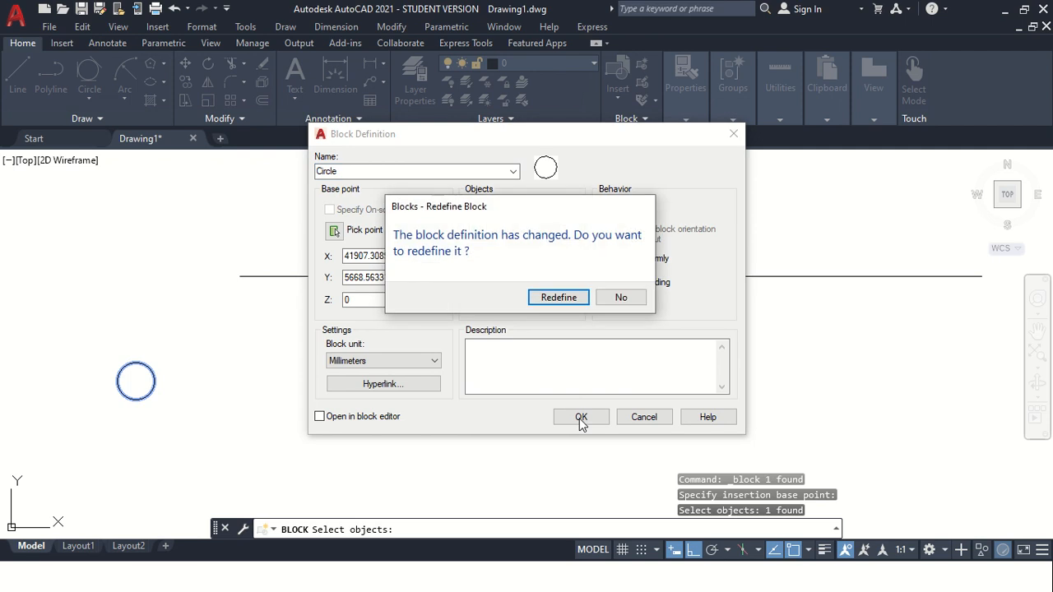
pyautogui.click(557, 297)
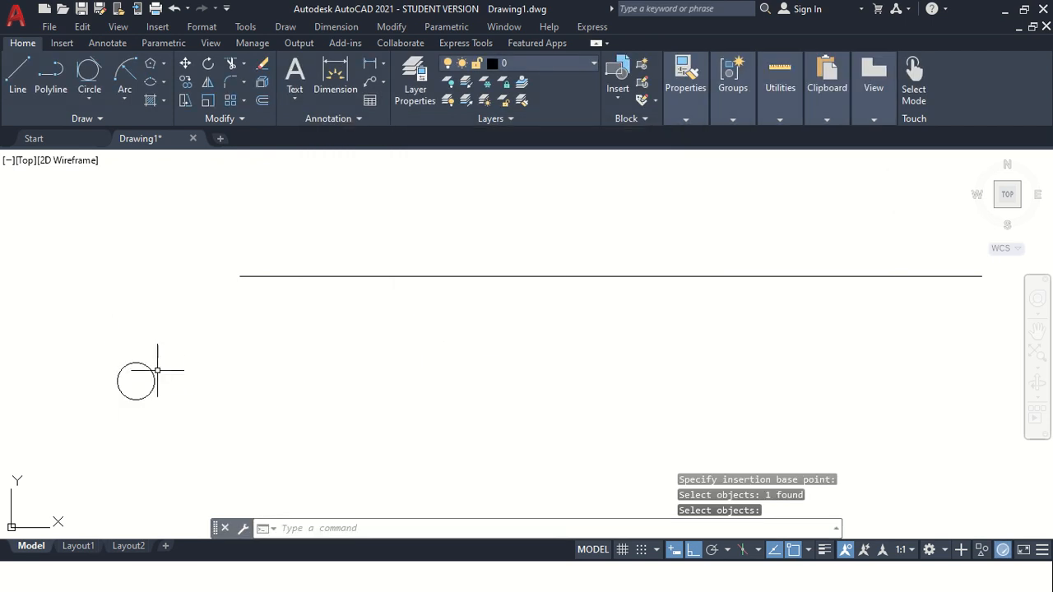
# Divide the horizontal line into 5 equal segments with the Divide command.
pyautogui.click(100, 117)
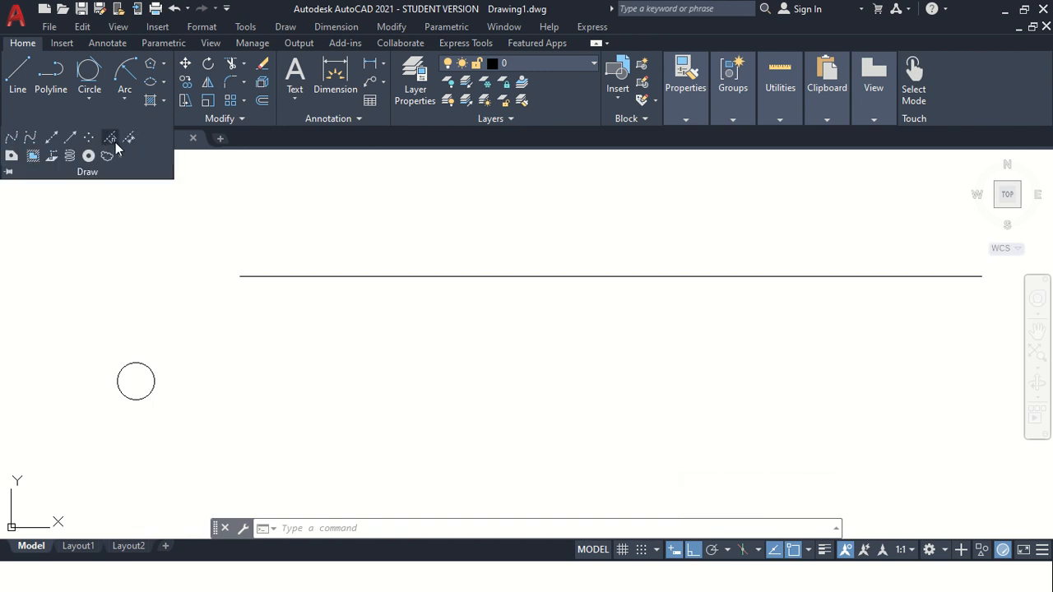
pyautogui.click(116, 142)
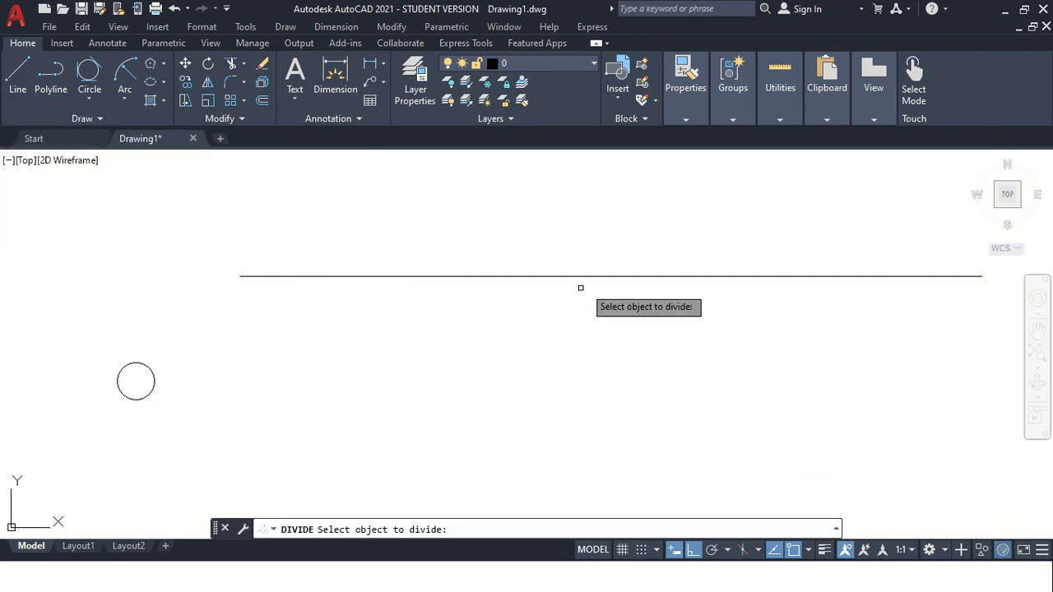
pyautogui.click(386, 276)
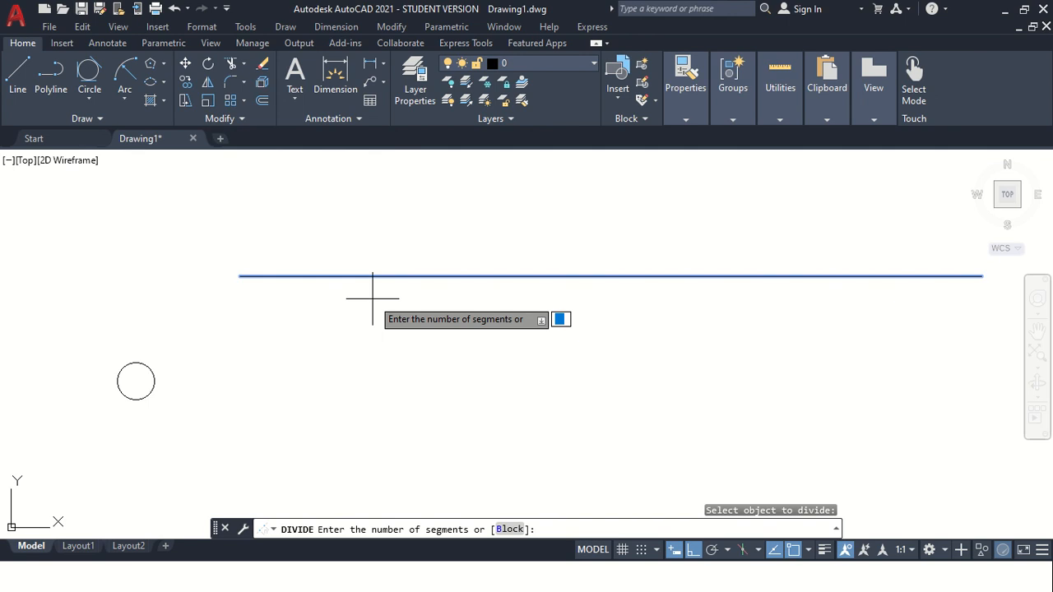
pyautogui.write('5')
pyautogui.press('Return')
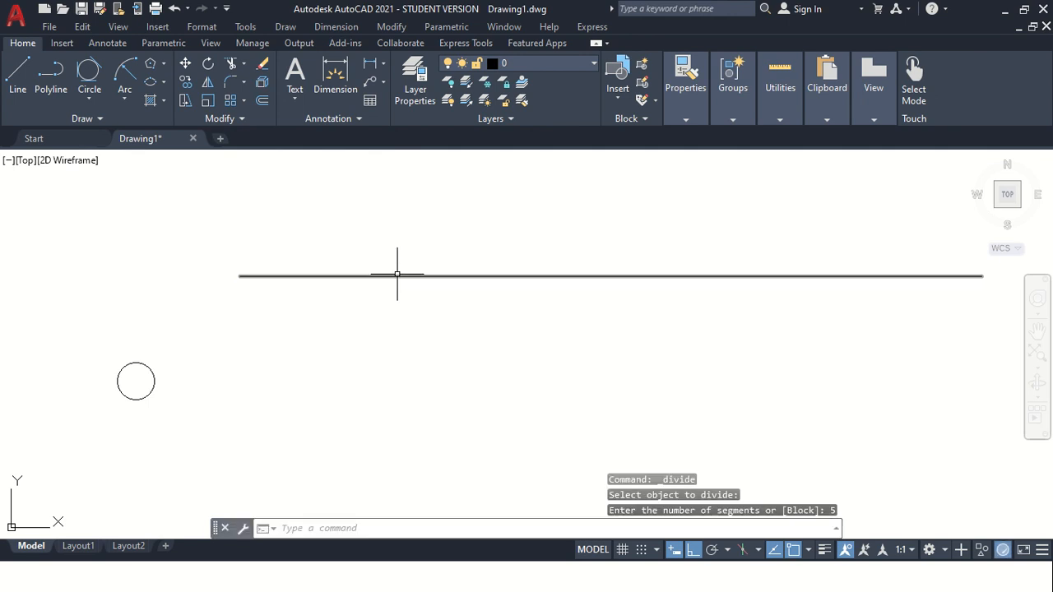
pyautogui.click(397, 276)
pyautogui.click(363, 276)
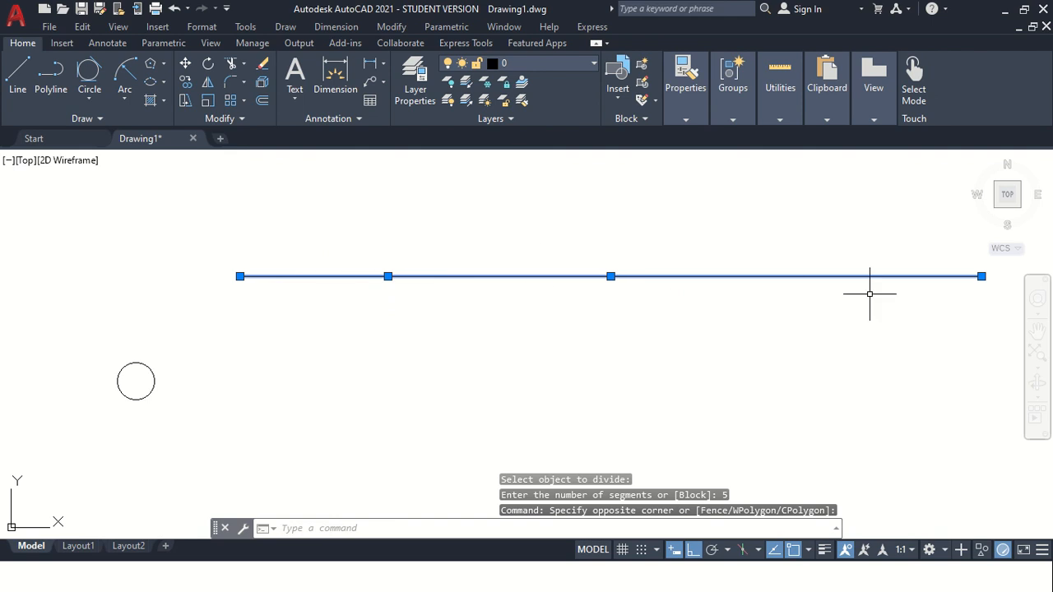
pyautogui.press('Escape')
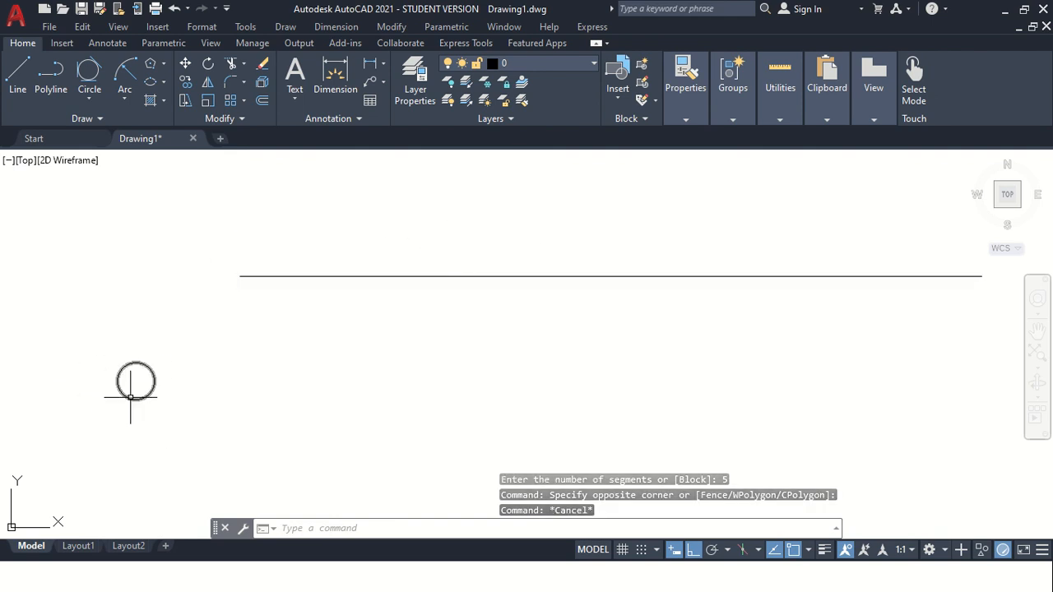
# Divide the horizontal line into 10 segments, inserting the circle block aligned with the line at each division.
pyautogui.click(101, 119)
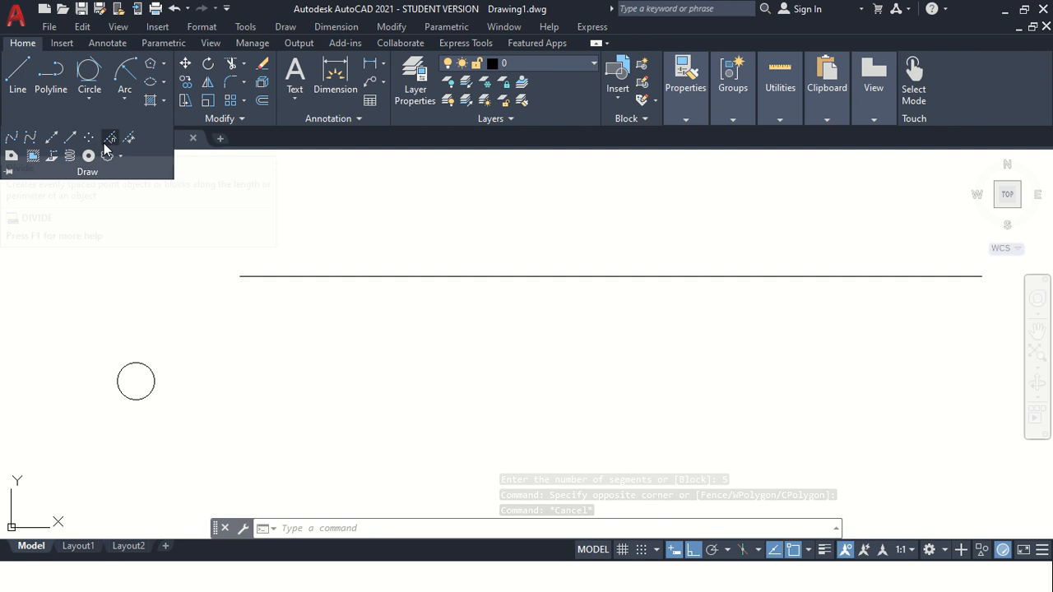
pyautogui.click(107, 141)
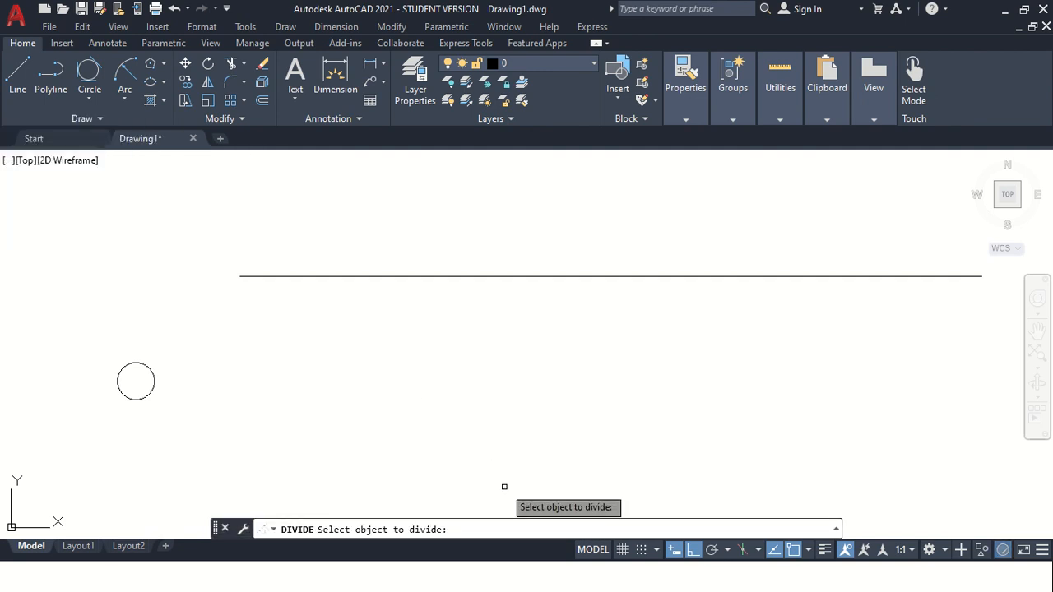
pyautogui.click(449, 277)
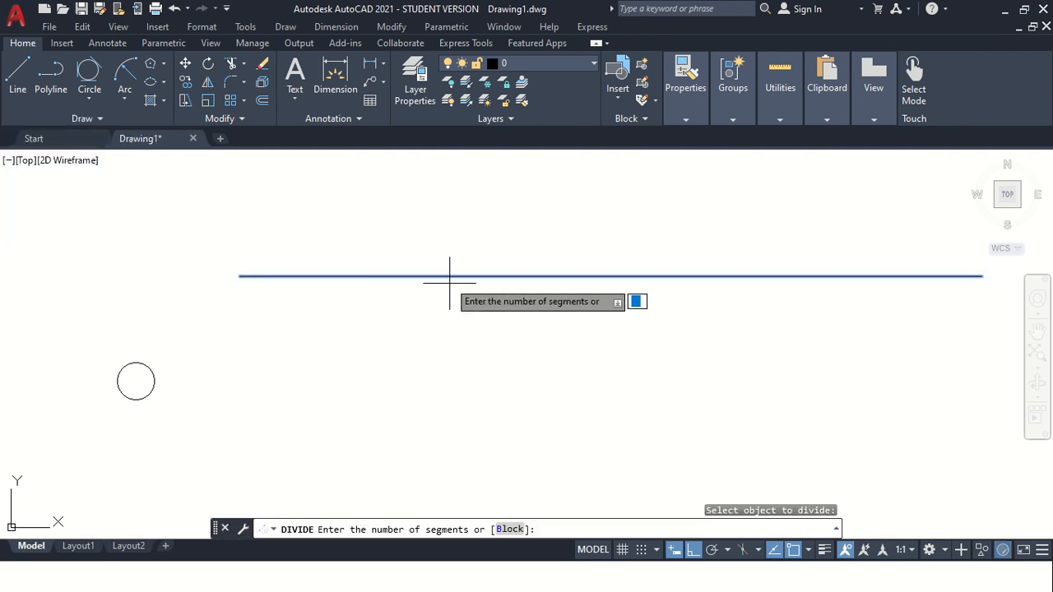
pyautogui.click(509, 530)
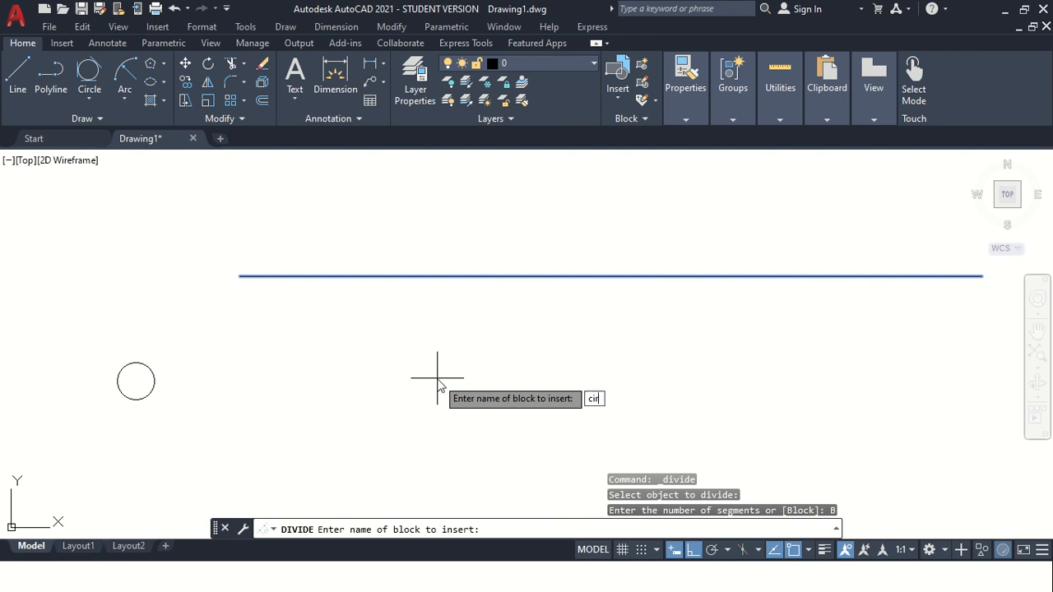
pyautogui.press('Return')
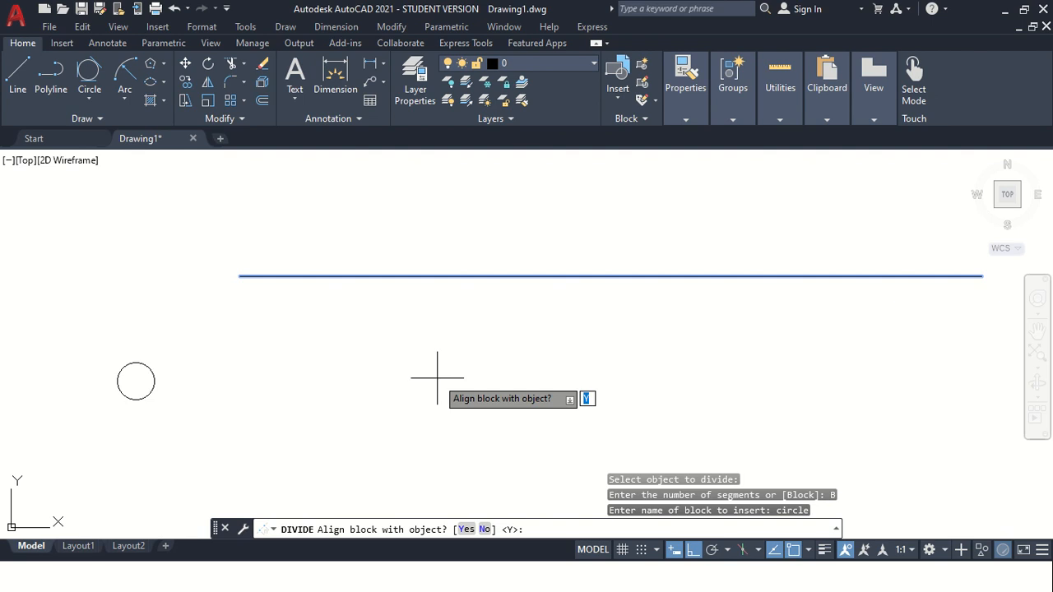
pyautogui.press('Return')
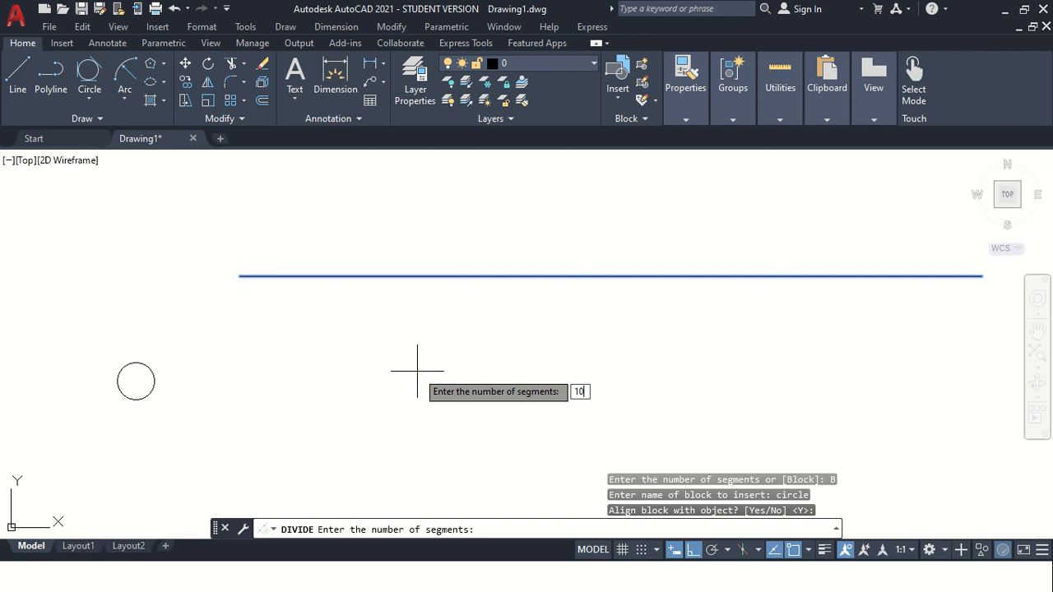
pyautogui.press('Return')
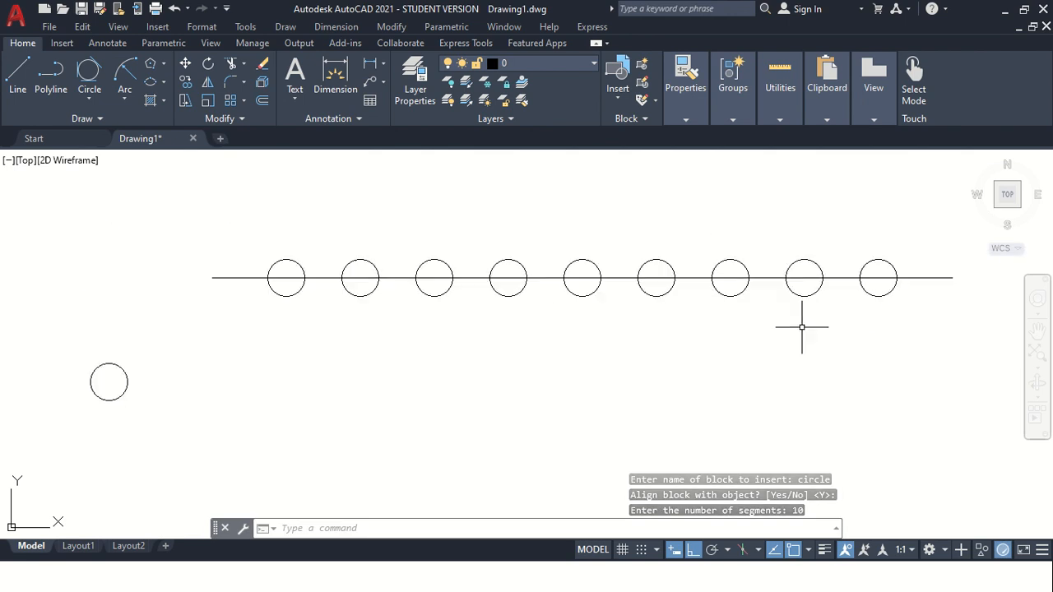
# Draw a second horizontal line 1000 long below the divided line.
pyautogui.scroll(-2, 757, 364)
pyautogui.scroll(2, 658, 365)
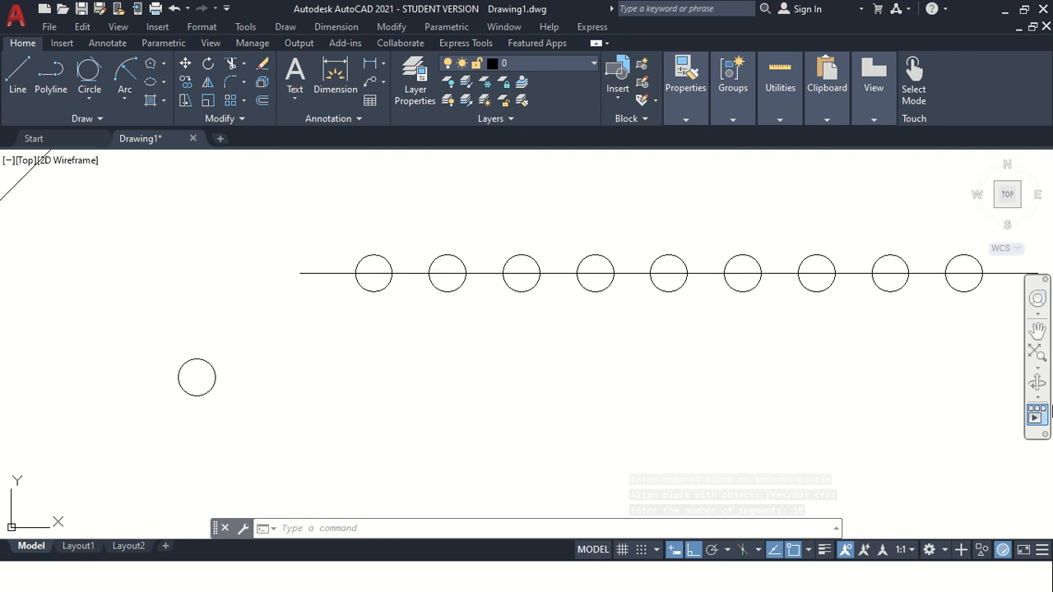
pyautogui.click(1037, 330)
pyautogui.moveTo(759, 334); pyautogui.dragTo(609, 349)
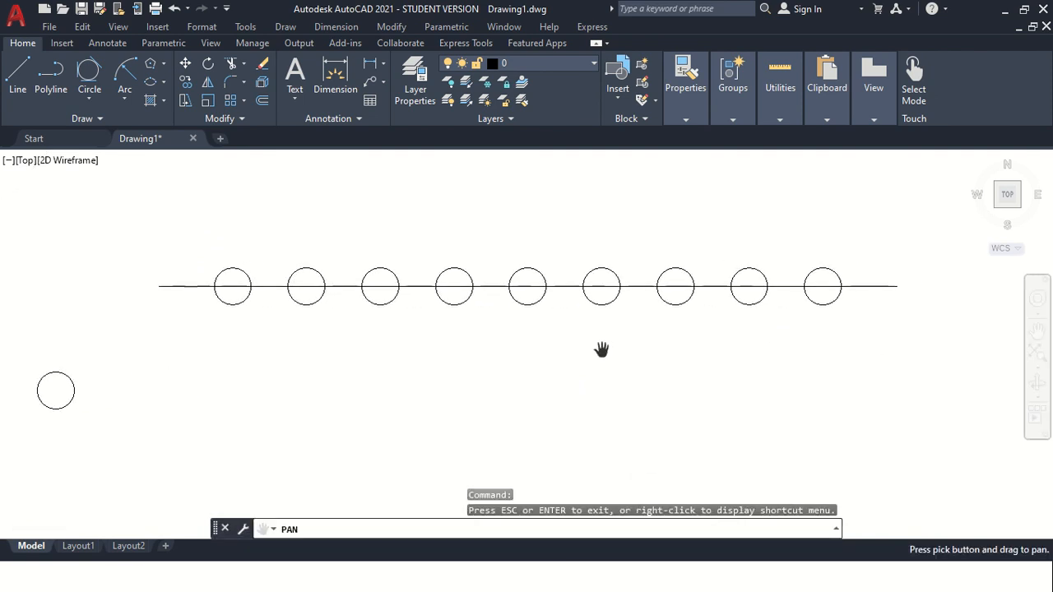
pyautogui.press('Escape')
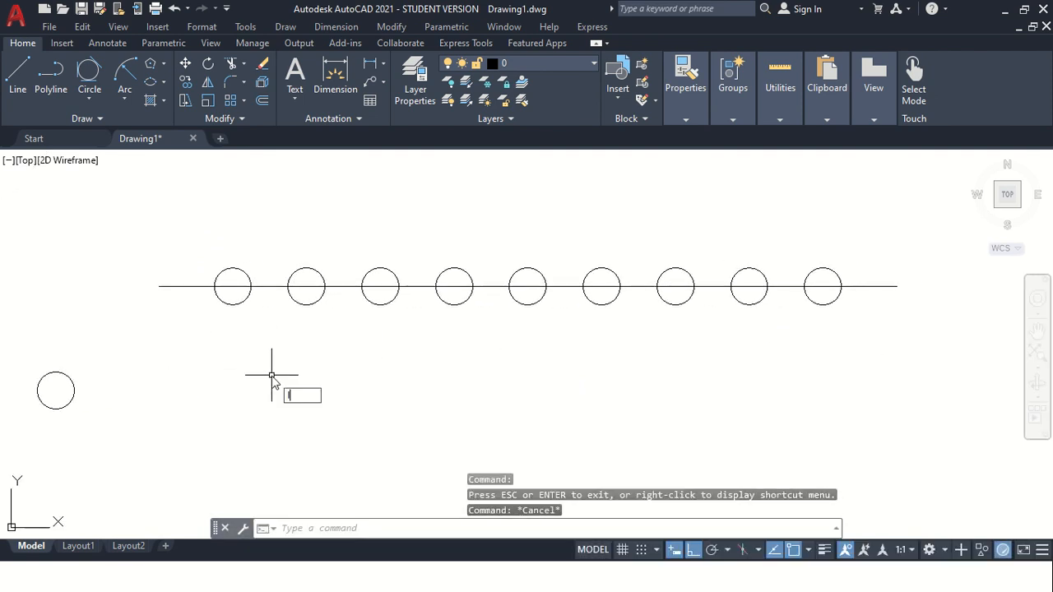
pyautogui.write('l')
pyautogui.press('Return')
pyautogui.click(159, 379)
pyautogui.write('1')
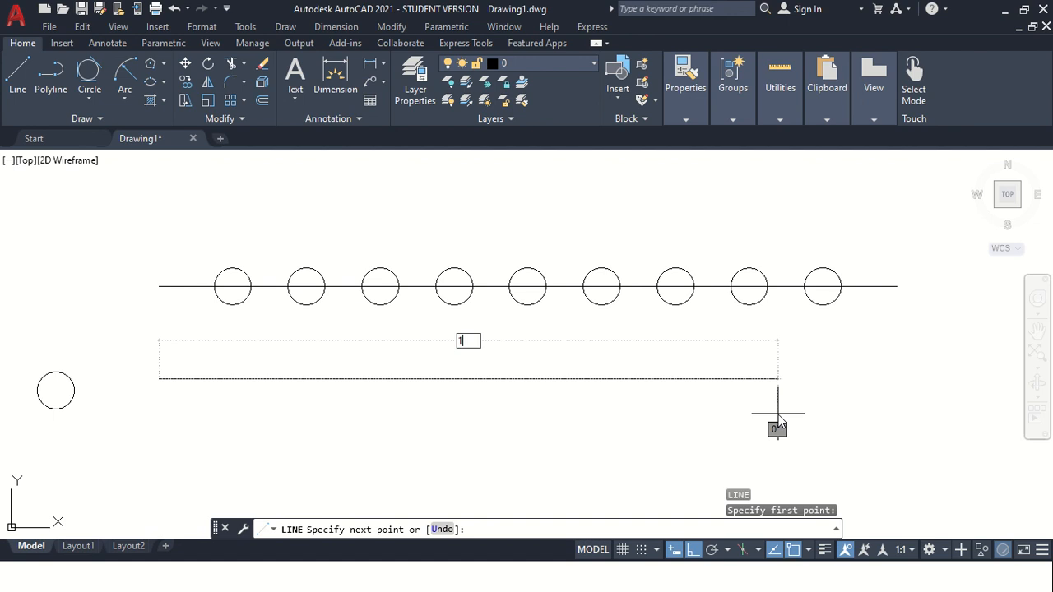
pyautogui.write('000')
pyautogui.press('Return')
pyautogui.press('Escape')
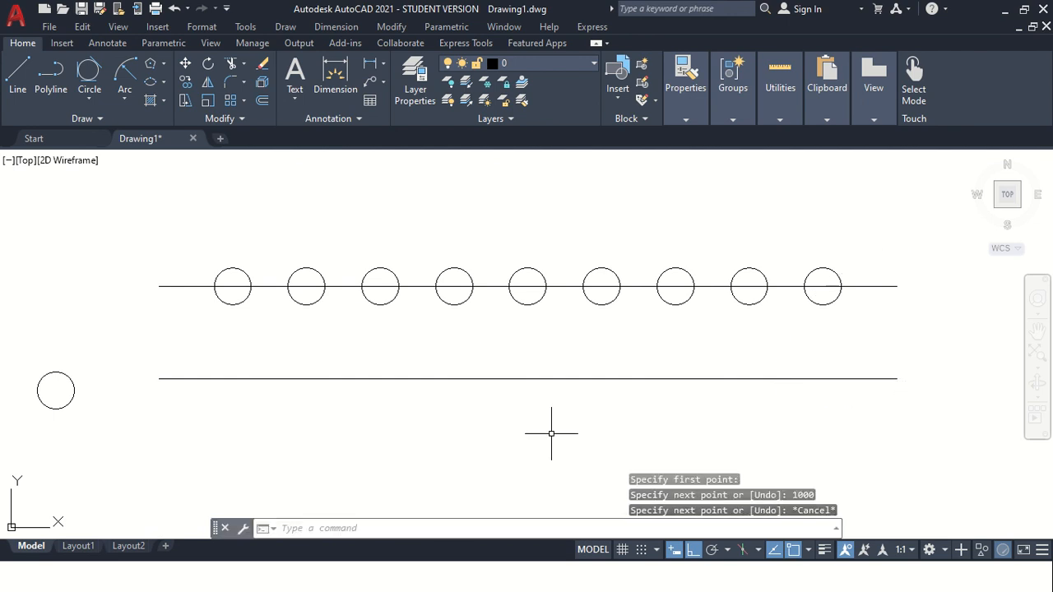
# Measure the second horizontal line at 50-unit intervals, inserting the circle block aligned with the line at each mark.
pyautogui.click(101, 120)
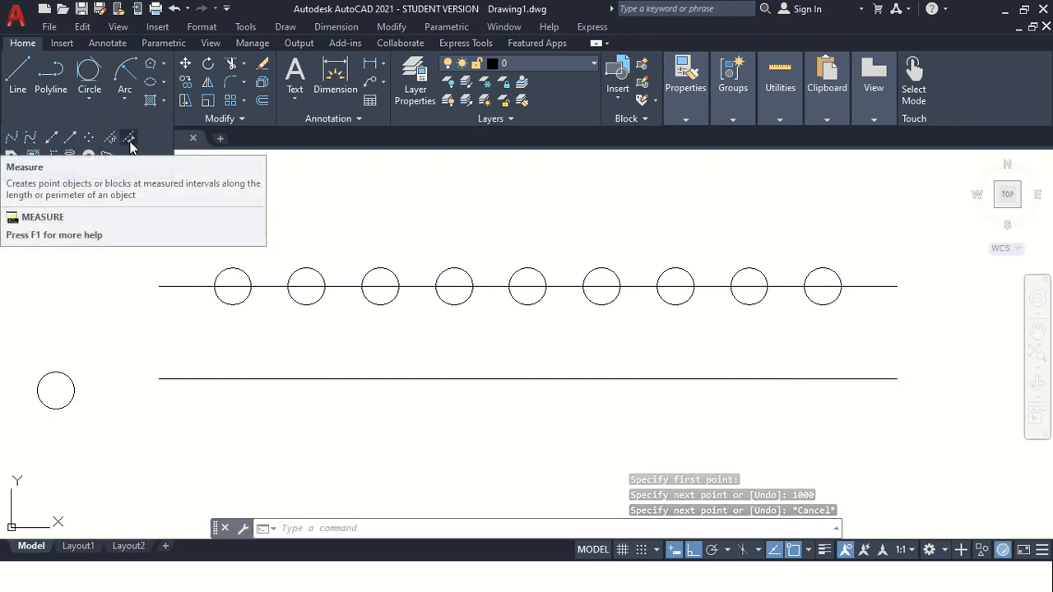
pyautogui.click(130, 141)
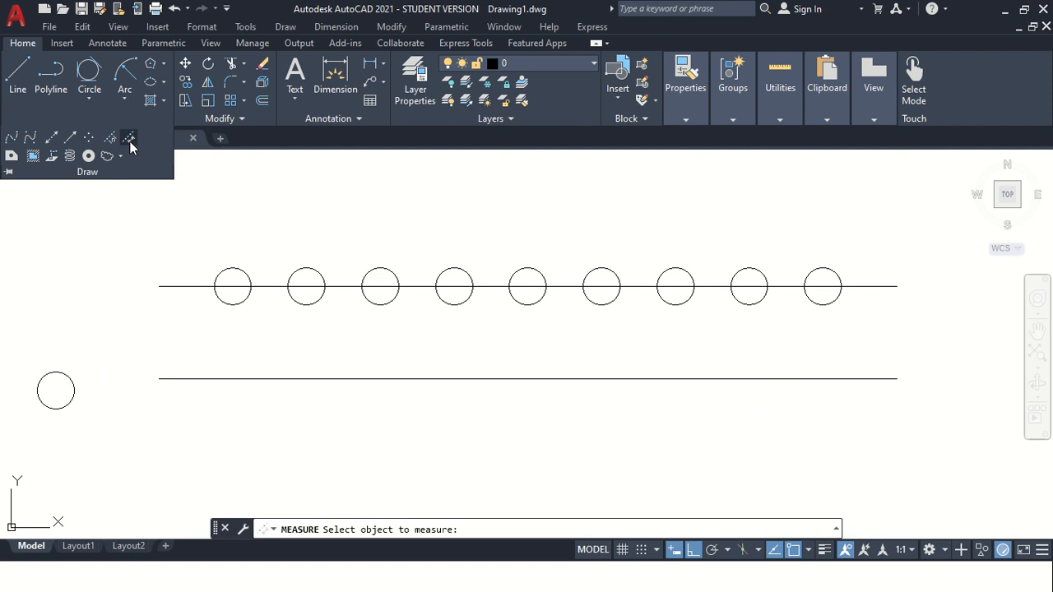
pyautogui.click(335, 378)
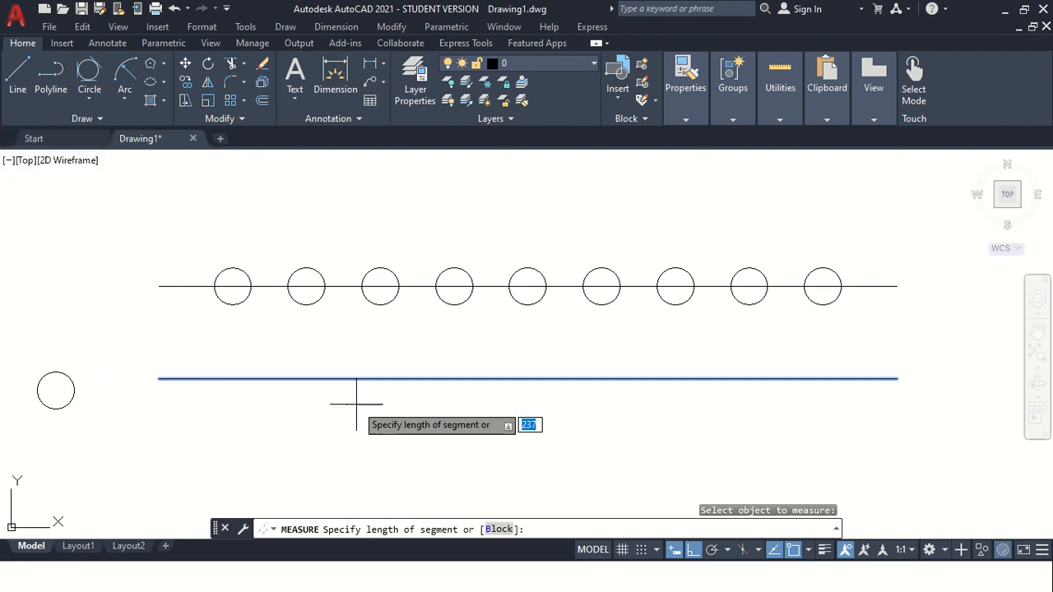
pyautogui.write('B')
pyautogui.press('Return')
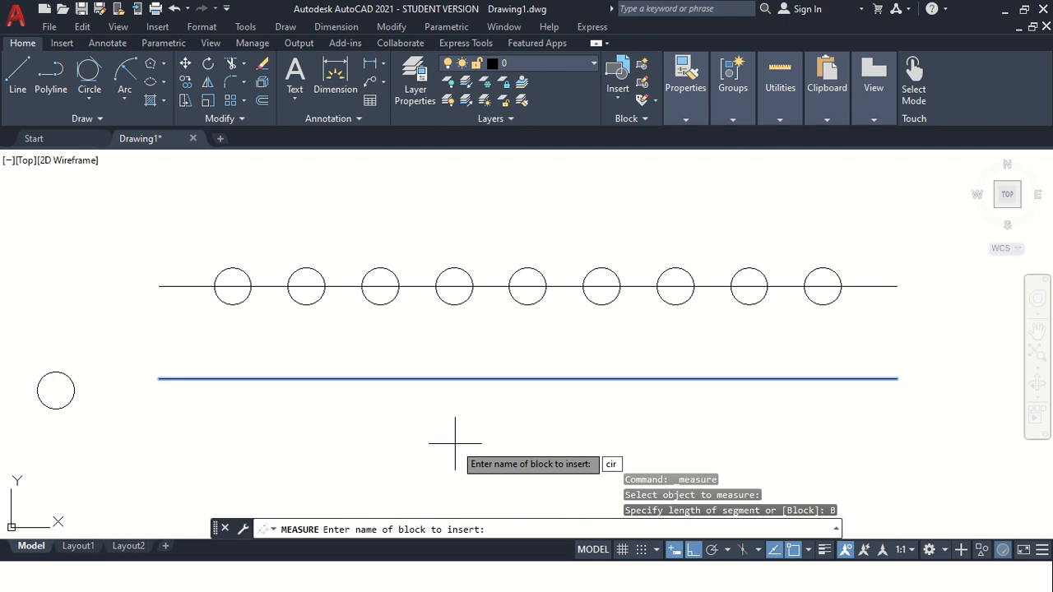
pyautogui.press('Return')
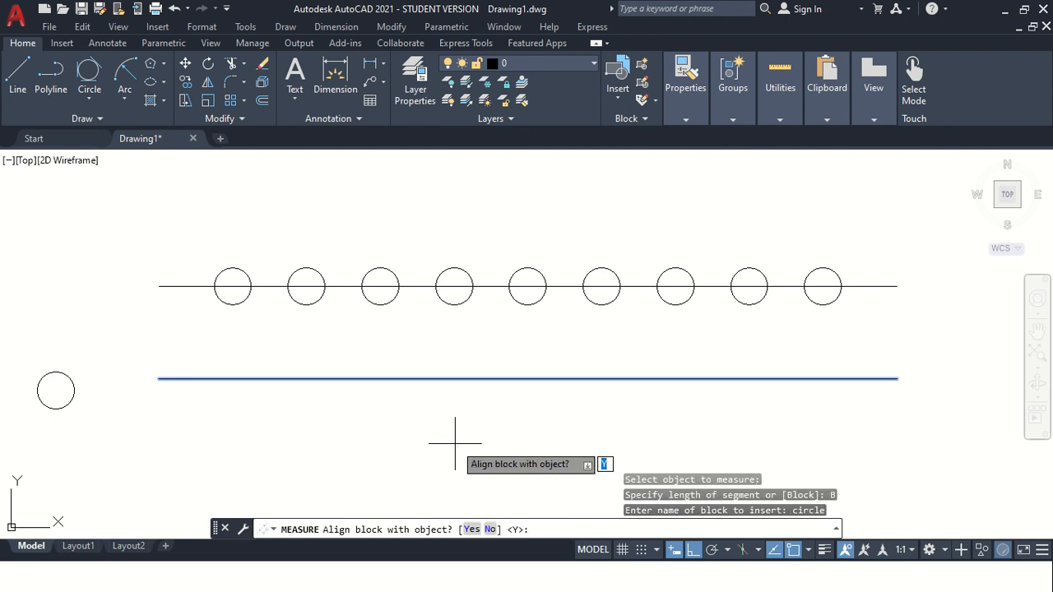
pyautogui.press('Return')
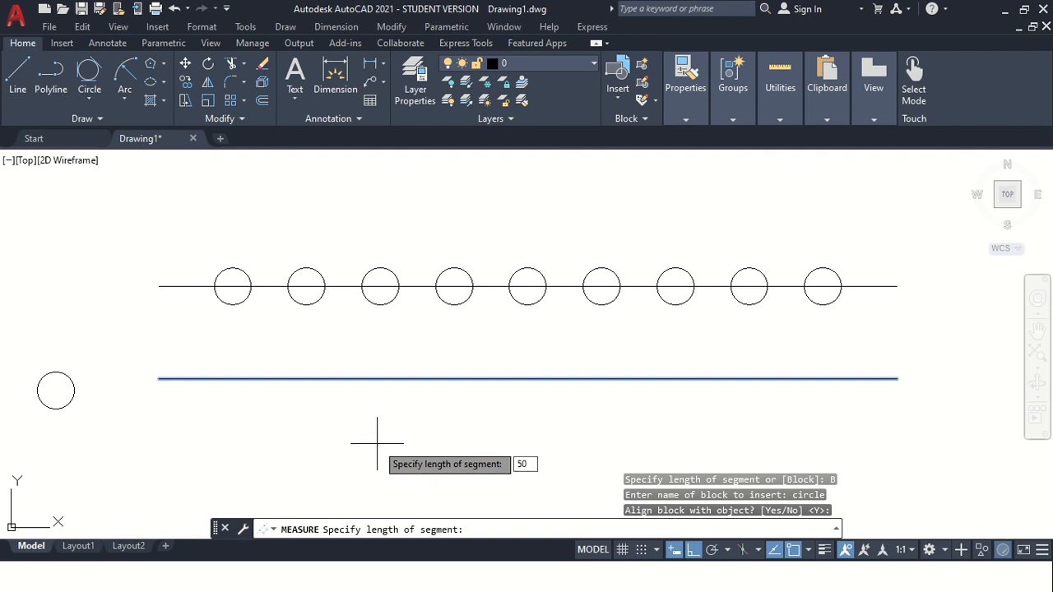
pyautogui.write('50')
pyautogui.press('Return')
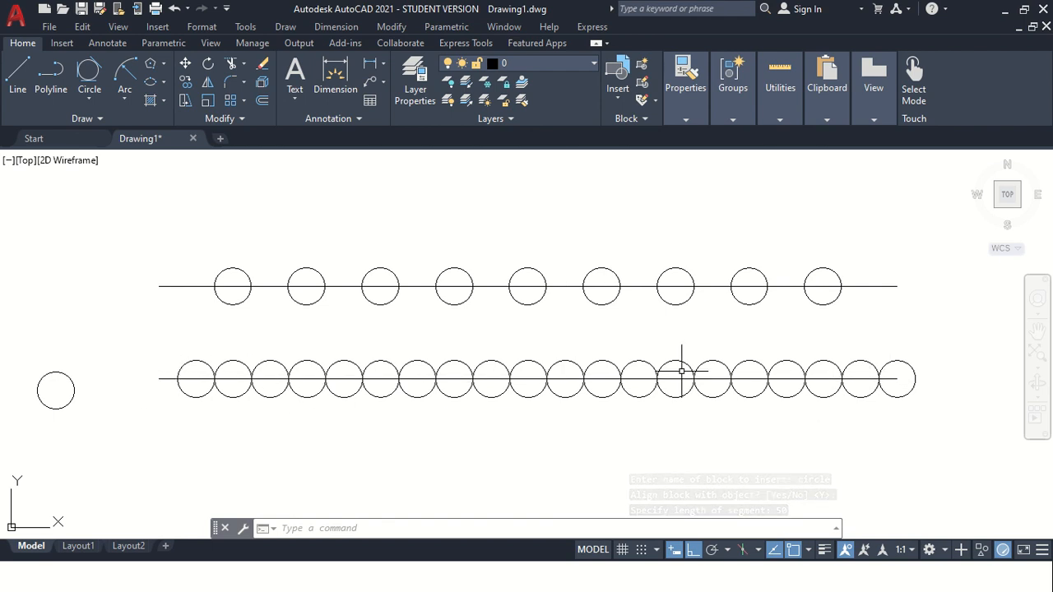
pyautogui.scroll(-2, 539, 341)
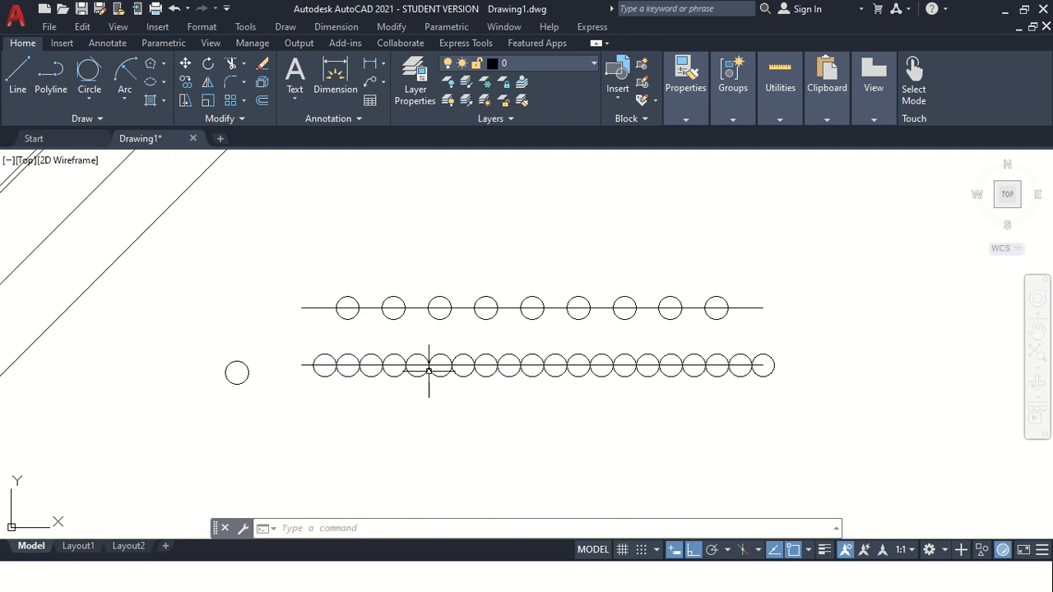
pyautogui.click(84, 119)
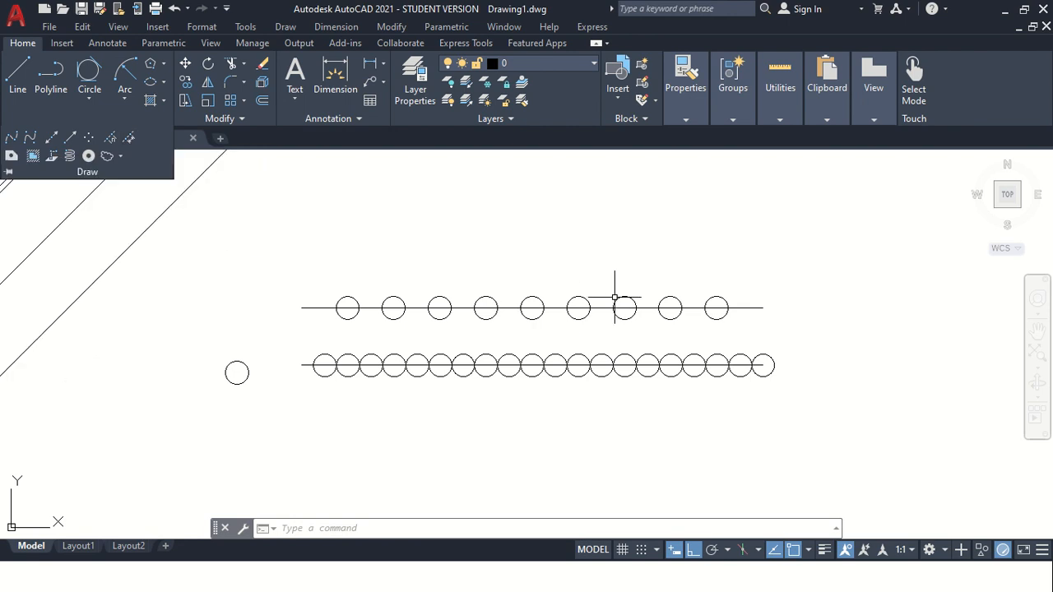
pyautogui.scroll(-2, 658, 300)
pyautogui.scroll(4, 768, 285)
pyautogui.scroll(2, 774, 289)
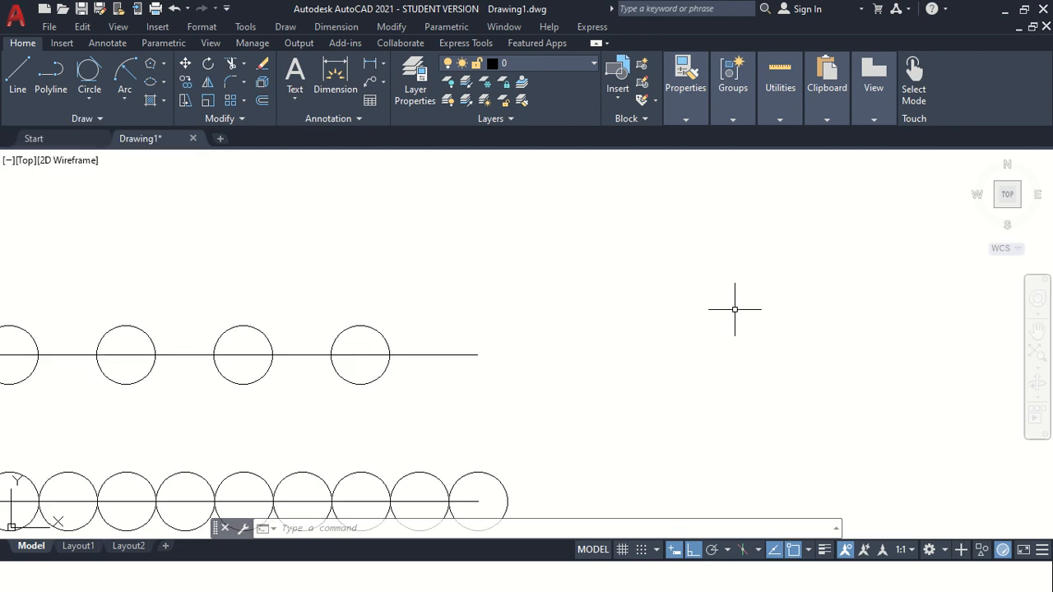
pyautogui.scroll(-4, 708, 321)
pyautogui.click(1037, 330)
pyautogui.moveTo(735, 330)
pyautogui.mouseDown()
pyautogui.moveTo(444, 327)
pyautogui.moveTo(348, 282)
pyautogui.mouseUp()
pyautogui.click(80, 121)
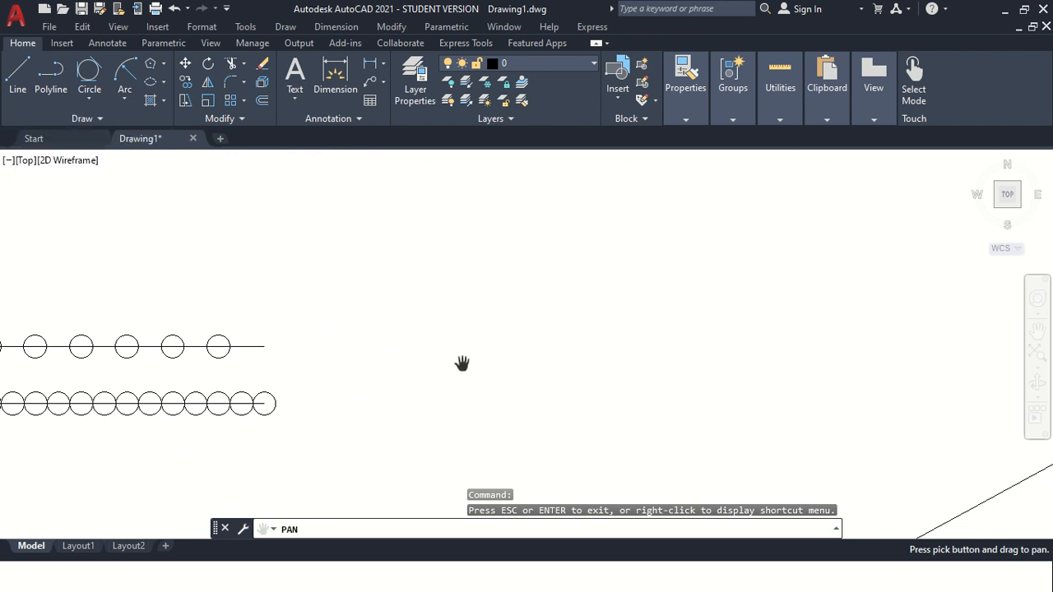
pyautogui.press('Escape')
pyautogui.write('rec')
pyautogui.press('Return')
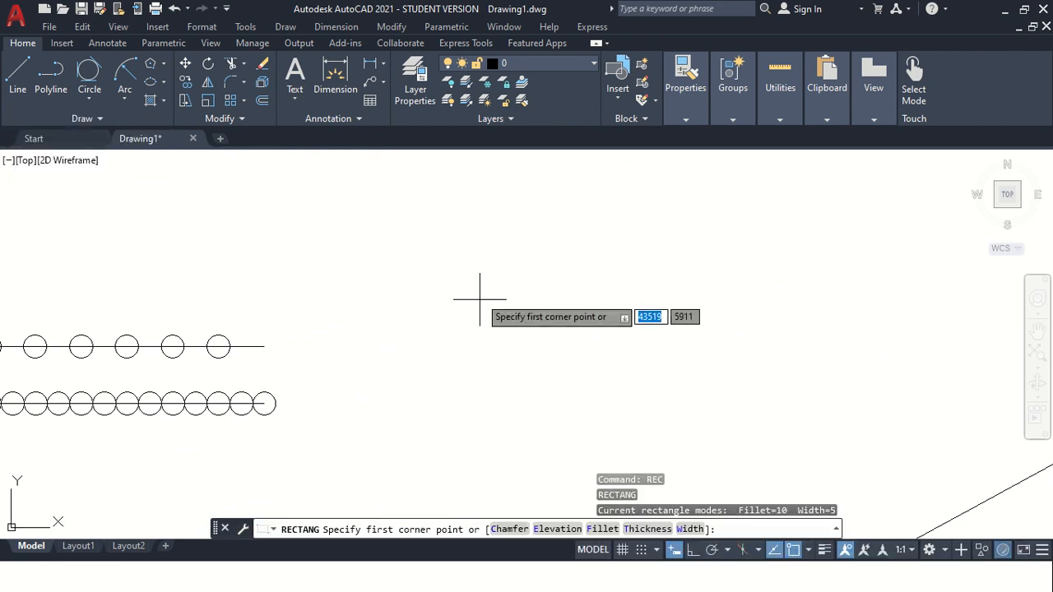
pyautogui.click(463, 268)
pyautogui.click(538, 396)
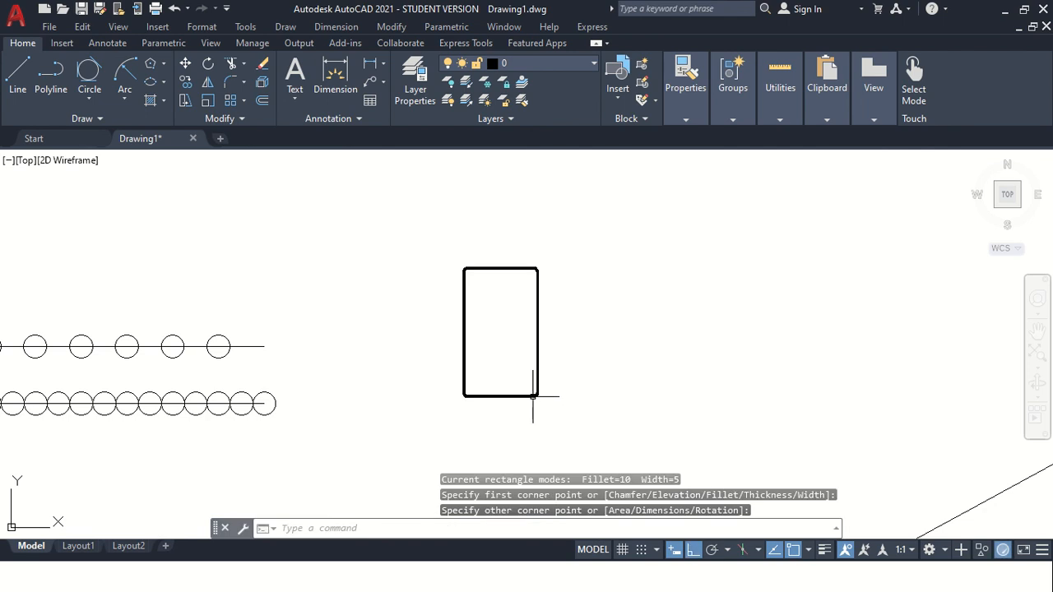
pyautogui.press('Escape')
pyautogui.press('Escape')
pyautogui.click(475, 359)
pyautogui.press('Delete')
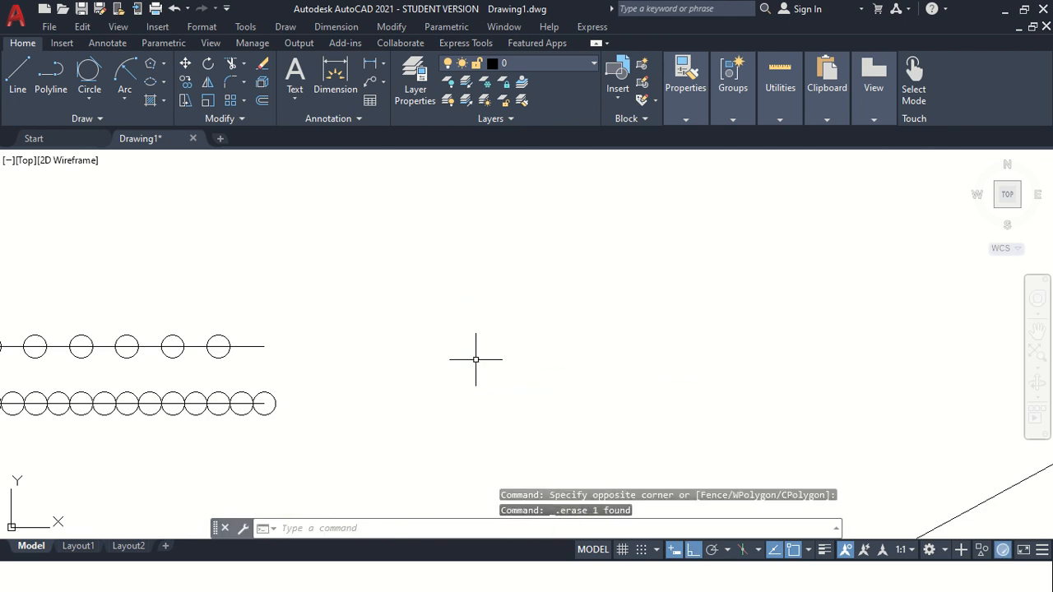
# Set the Rectangle command's line width to 0.
pyautogui.write('rec')
pyautogui.press('Return')
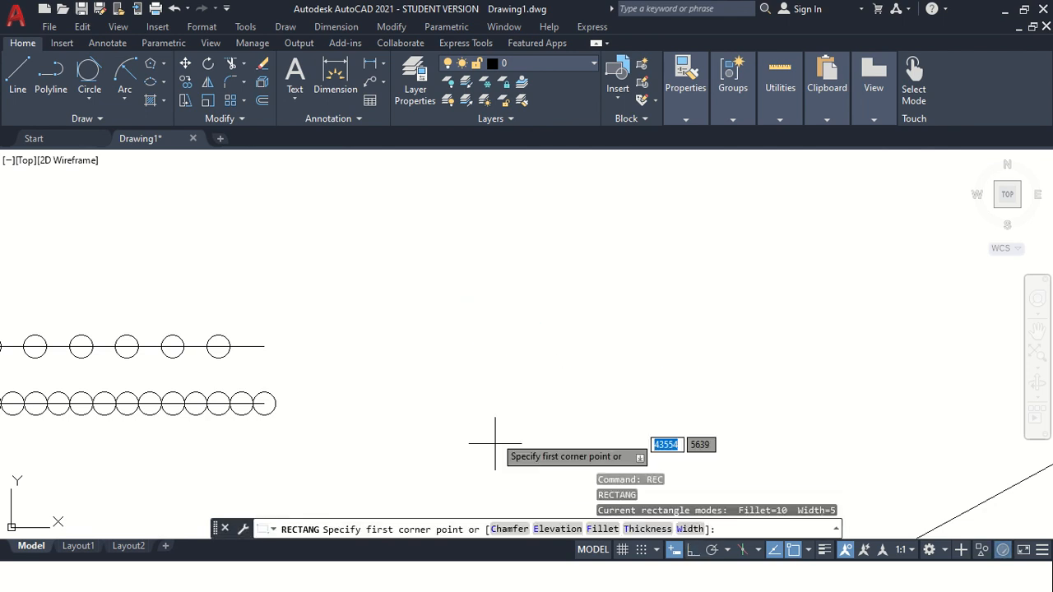
pyautogui.write('w')
pyautogui.press('Return')
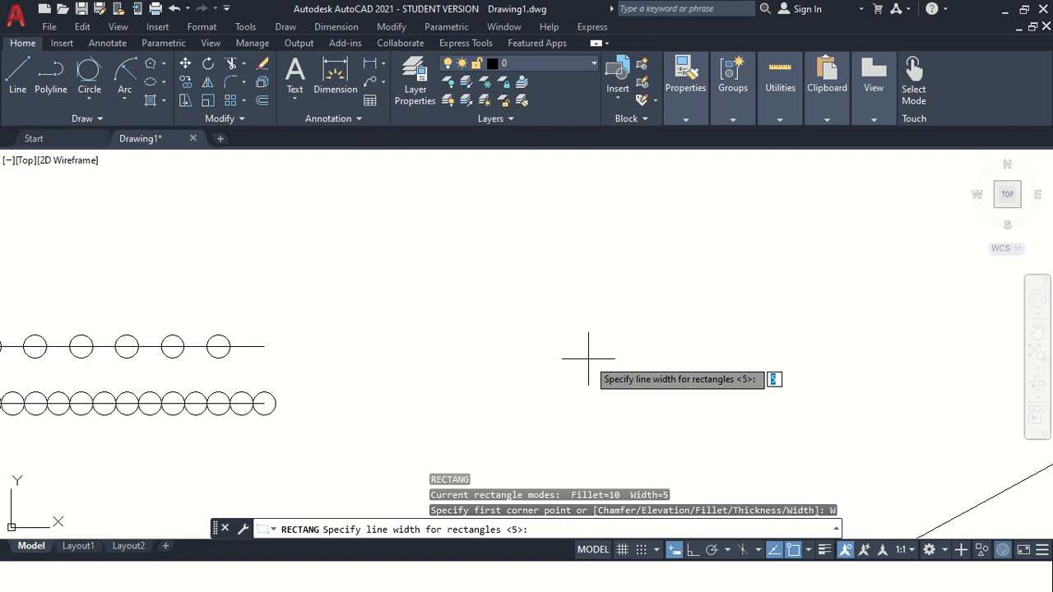
pyautogui.write('0')
pyautogui.press('Return')
pyautogui.click(467, 260)
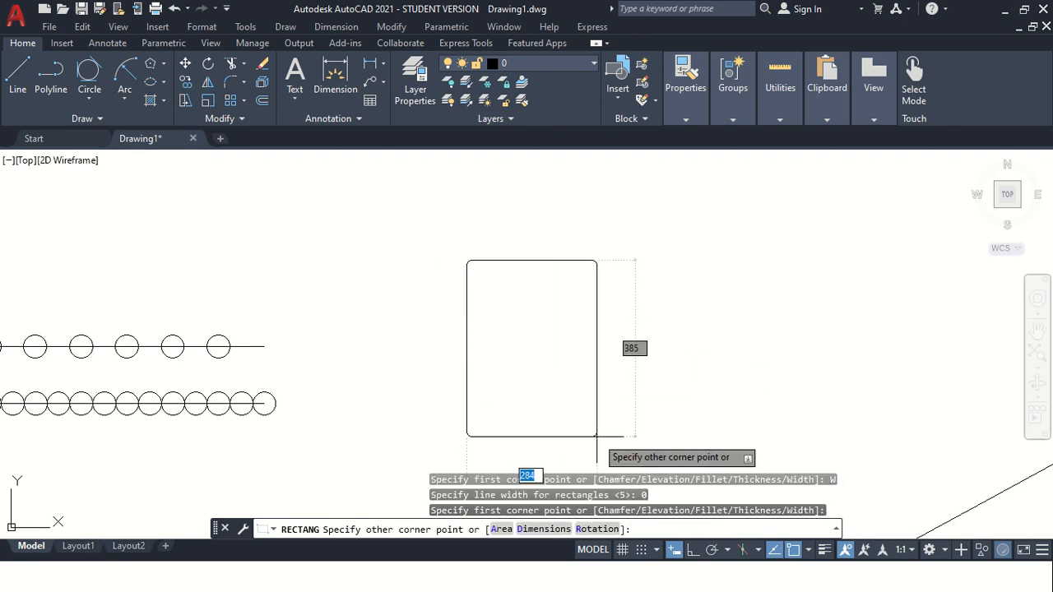
pyautogui.press('Escape')
pyautogui.press('F8')
pyautogui.press('Return')
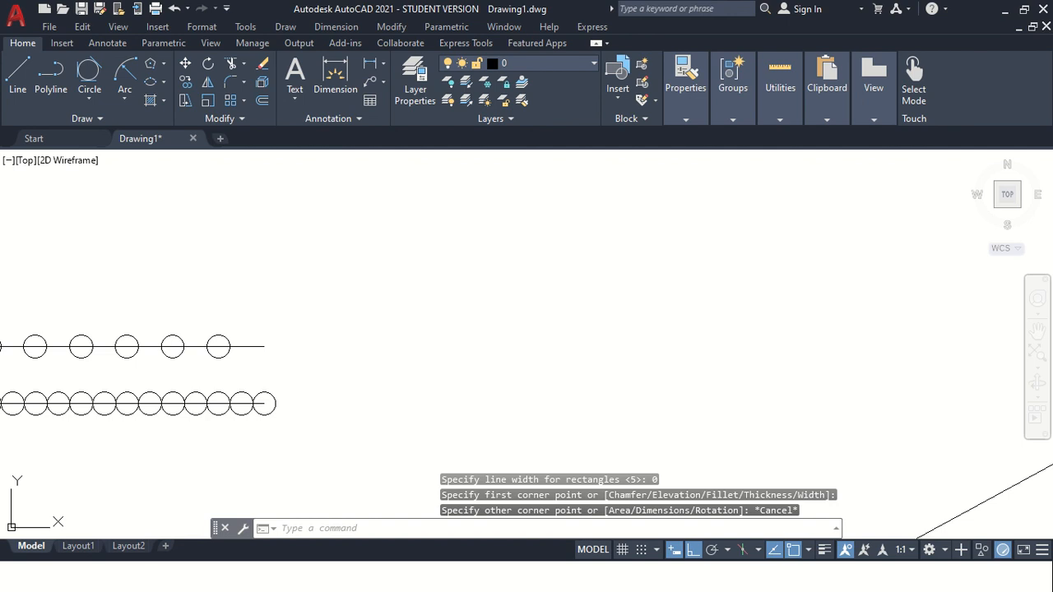
pyautogui.click(600, 529)
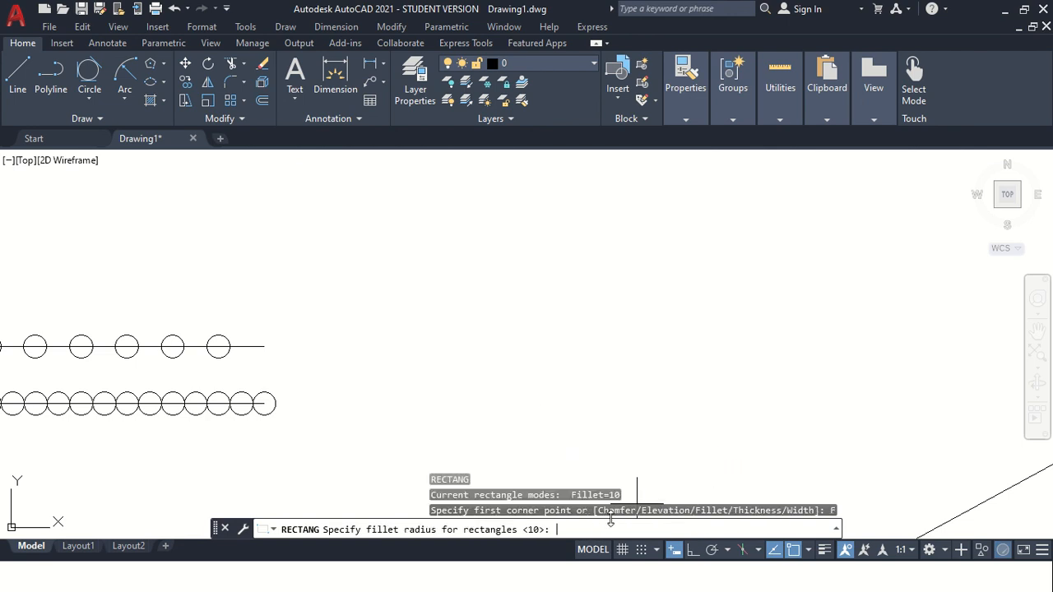
pyautogui.press('Return')
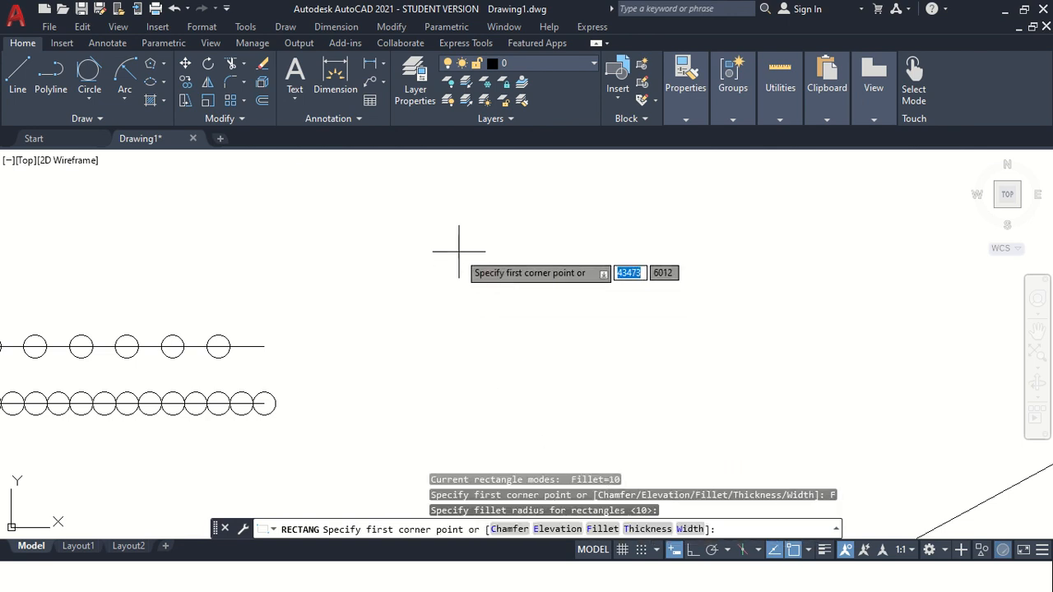
pyautogui.click(459, 251)
pyautogui.press('Escape')
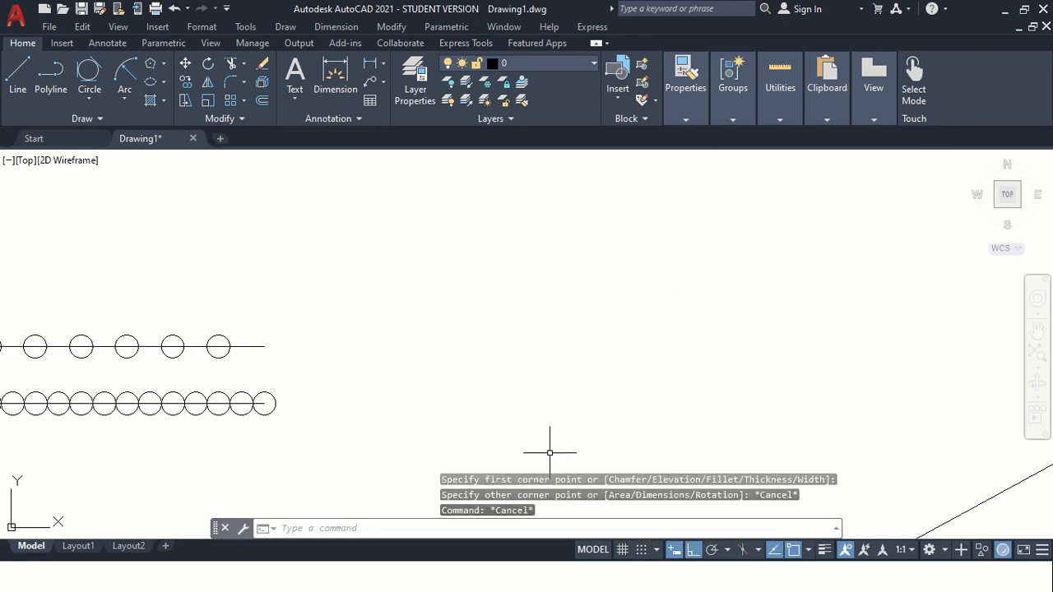
# Draw a sharp-cornered rectangle about 319 units tall, setting the rectangle fillet radius to 0.
pyautogui.write('rec')
pyautogui.press('Return')
pyautogui.click(605, 528)
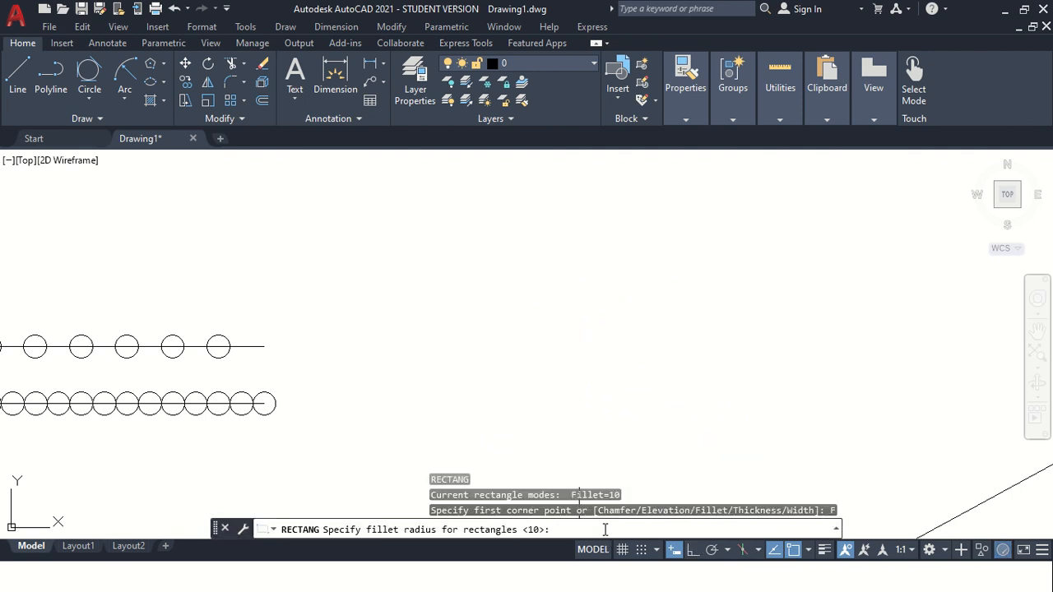
pyautogui.press('Return')
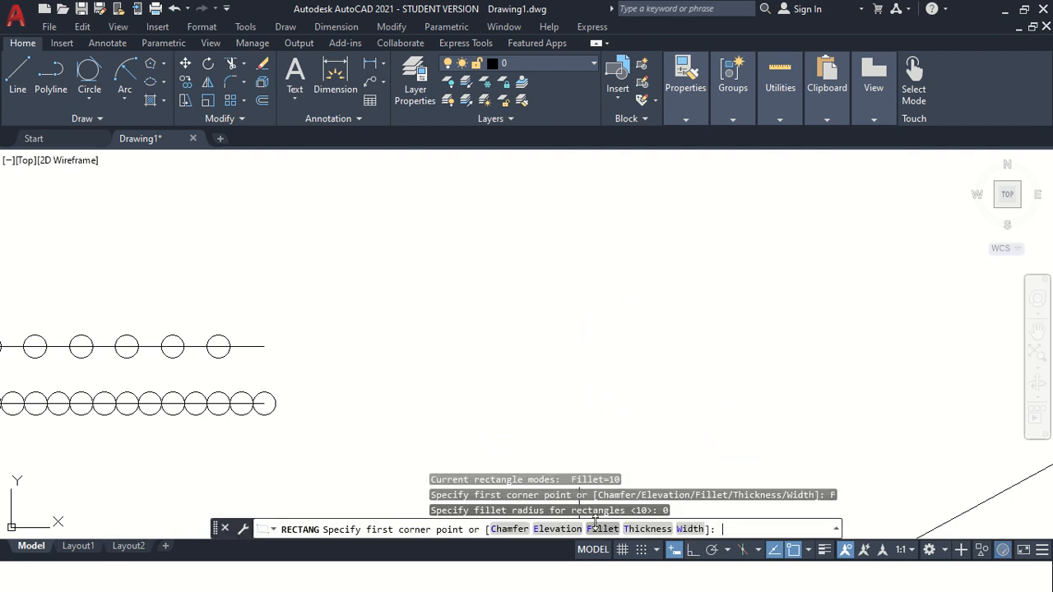
pyautogui.click(452, 260)
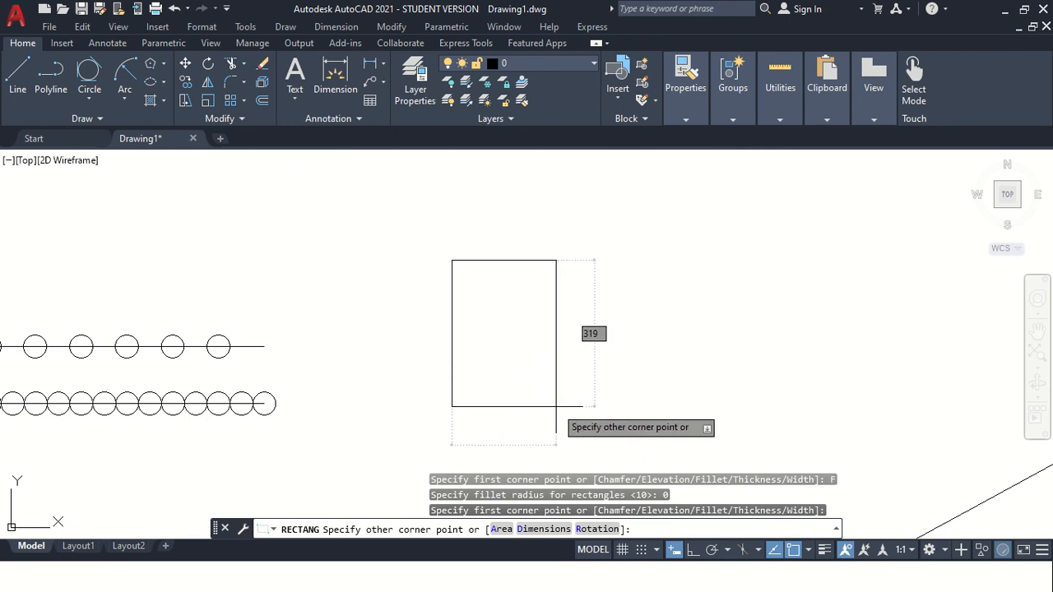
pyautogui.press('Escape')
pyautogui.press('Escape')
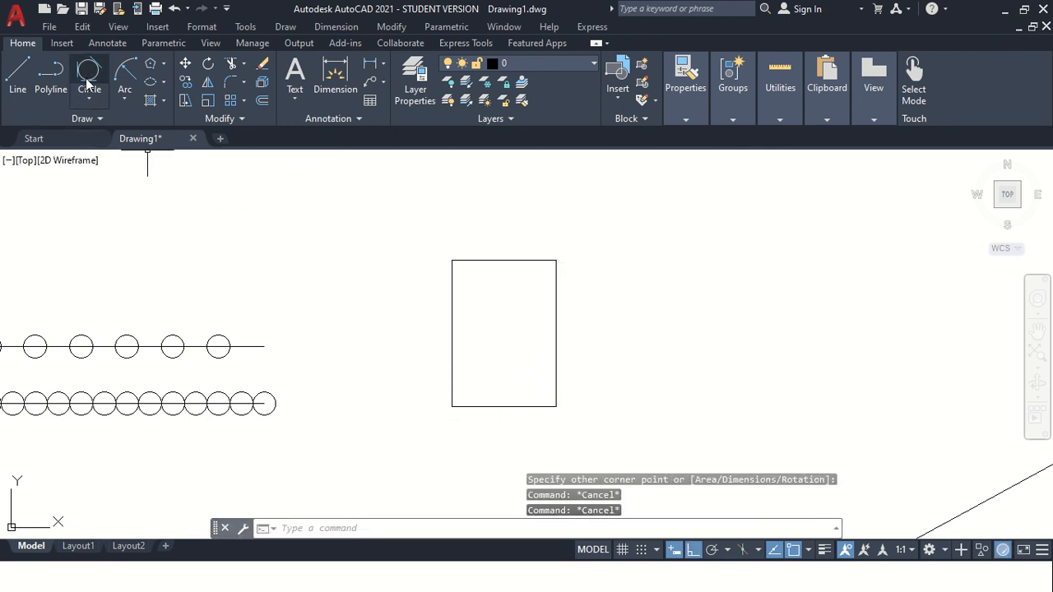
pyautogui.press('Escape')
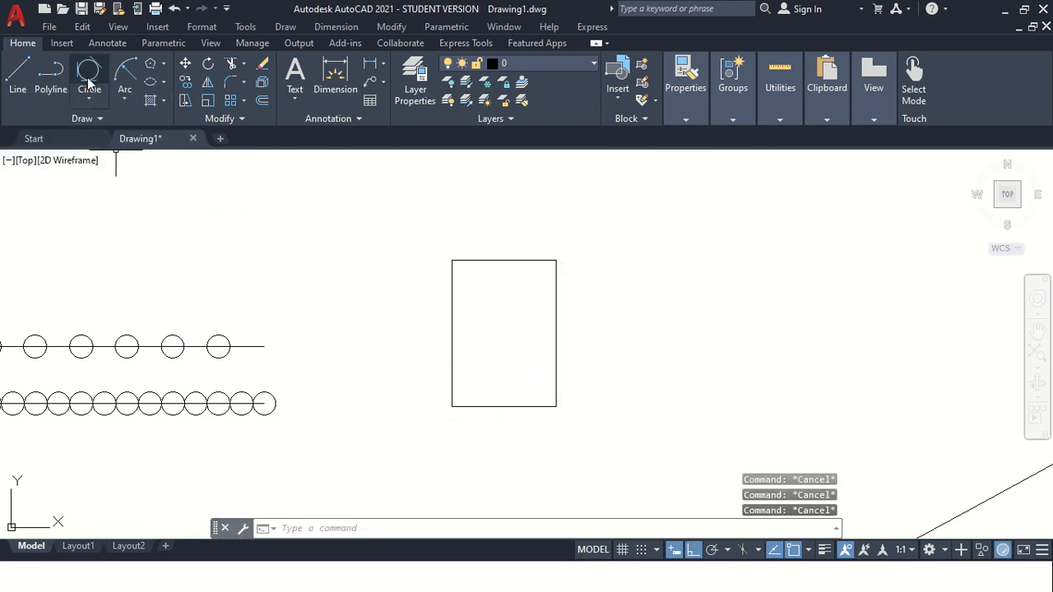
# Draw a circle centred on the rectangle's top edge midpoint, passing through its top corners.
pyautogui.click(85, 102)
pyautogui.click(71, 121)
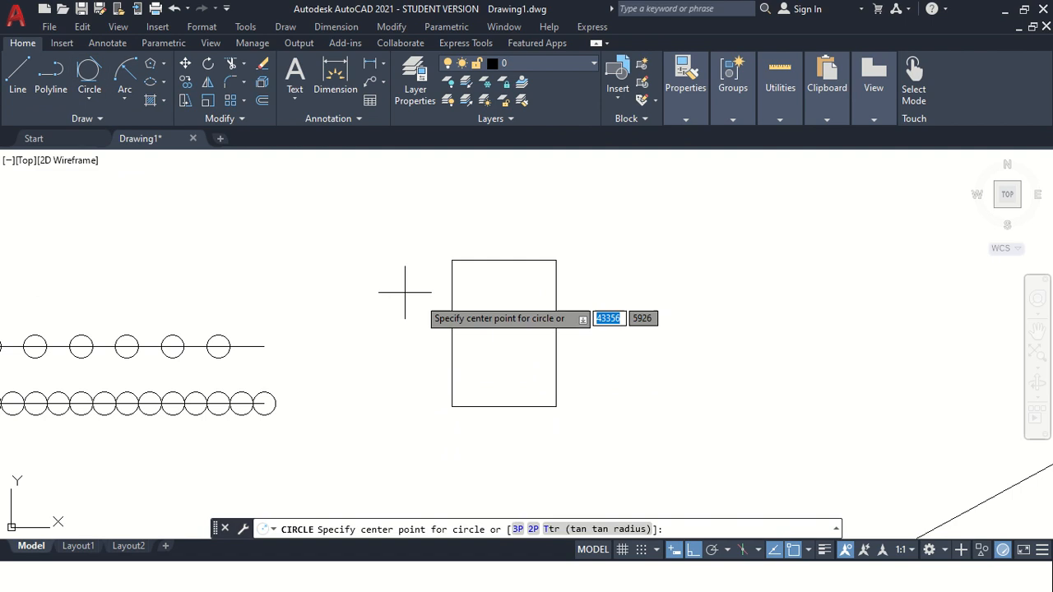
pyautogui.click(503, 260)
pyautogui.click(451, 260)
pyautogui.press('Escape')
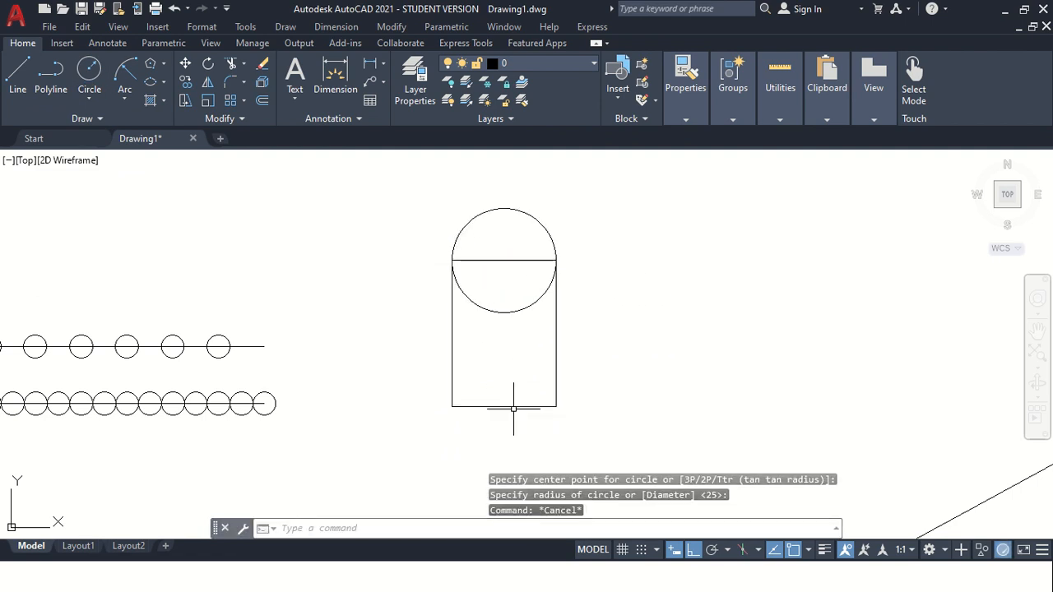
# Draw a matching circle centred on the rectangle's bottom edge midpoint, passing through its bottom corners.
pyautogui.press('space')
pyautogui.click(503, 406)
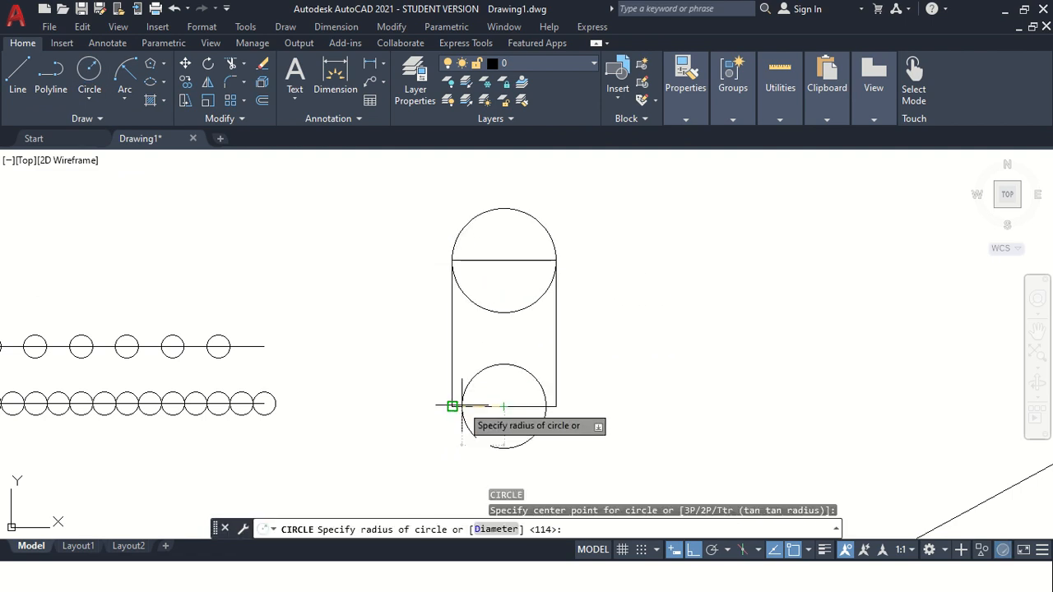
pyautogui.click(451, 407)
pyautogui.press('Escape')
pyautogui.press('Escape')
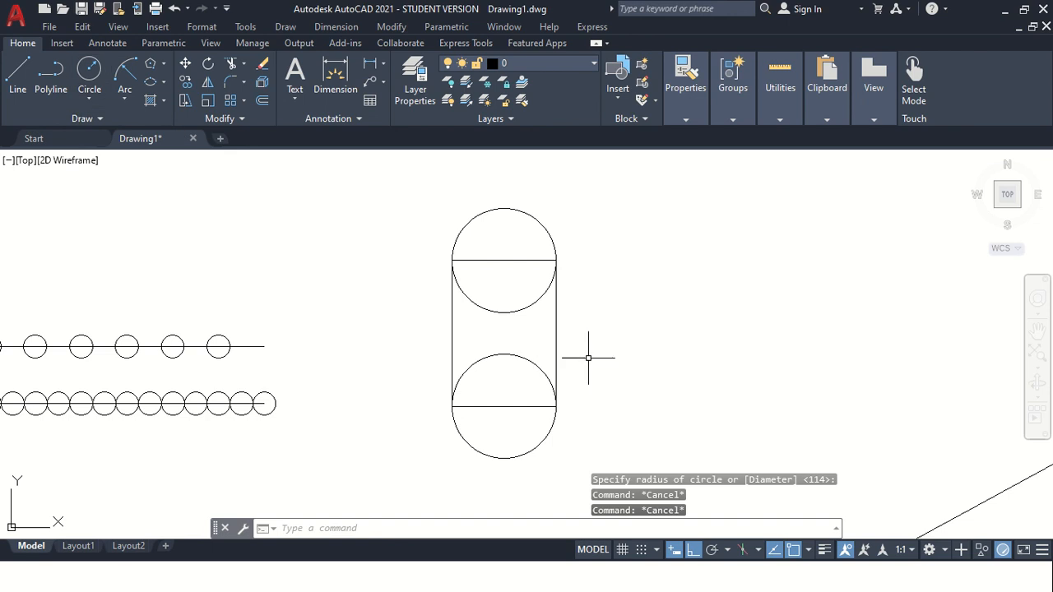
pyautogui.click(86, 118)
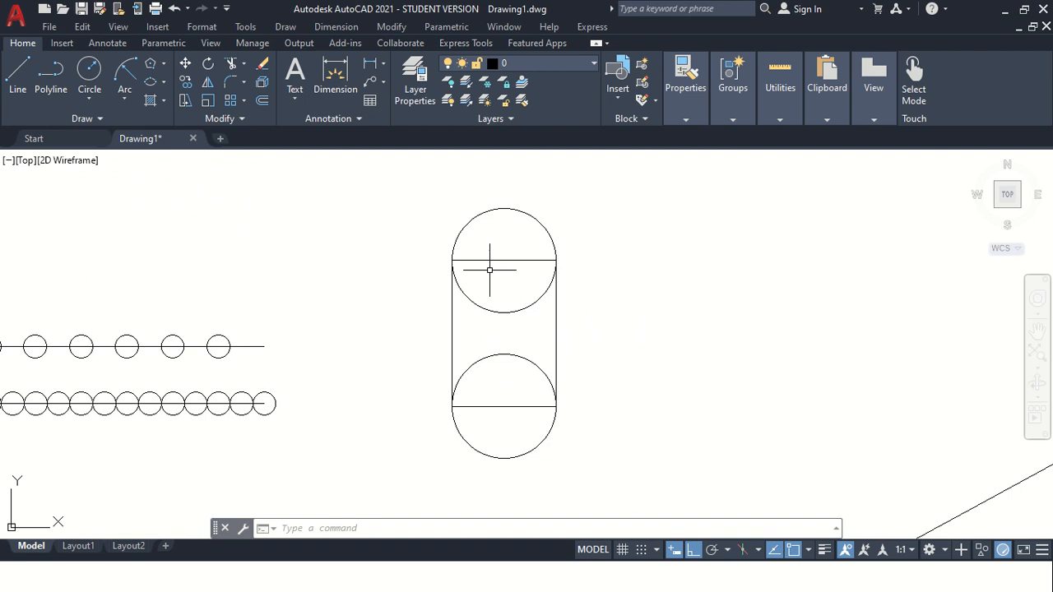
pyautogui.scroll(2, 489, 271)
pyautogui.scroll(-2, 485, 288)
pyautogui.click(496, 312)
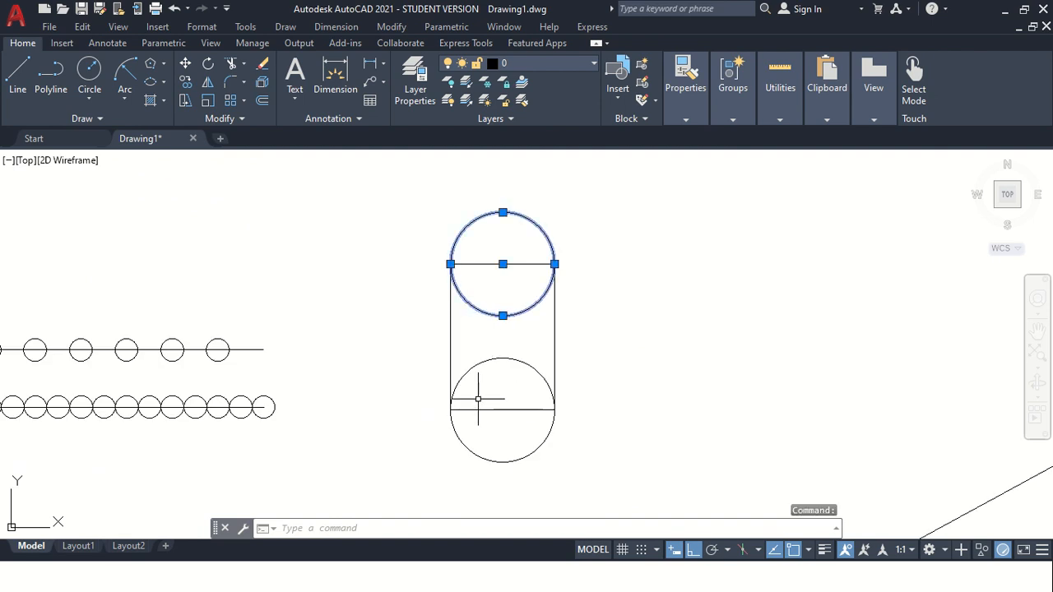
pyautogui.click(466, 428)
pyautogui.click(450, 349)
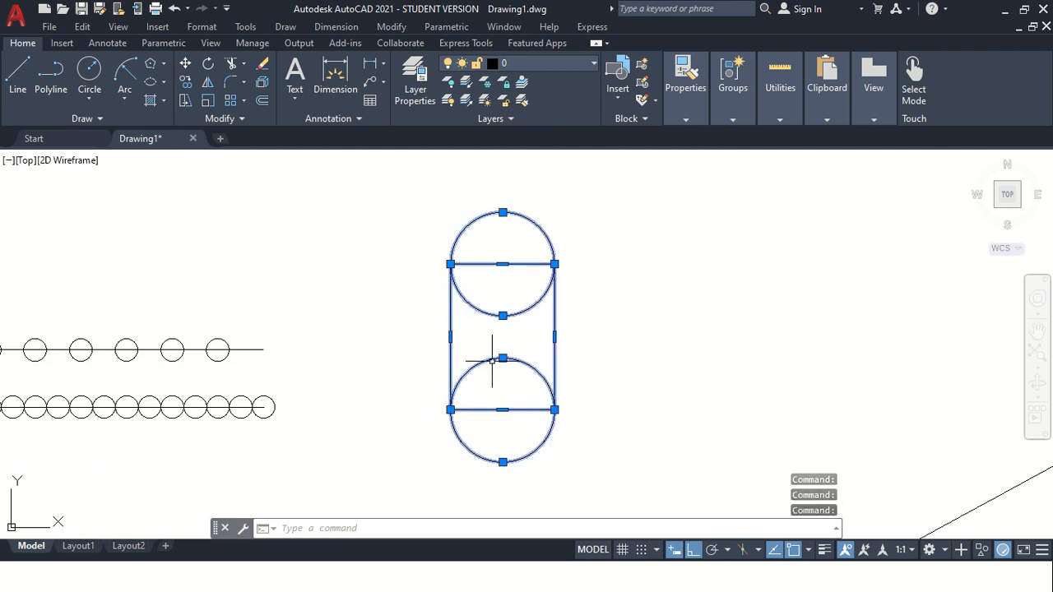
pyautogui.press('Escape')
pyautogui.press('Escape')
pyautogui.press('Escape')
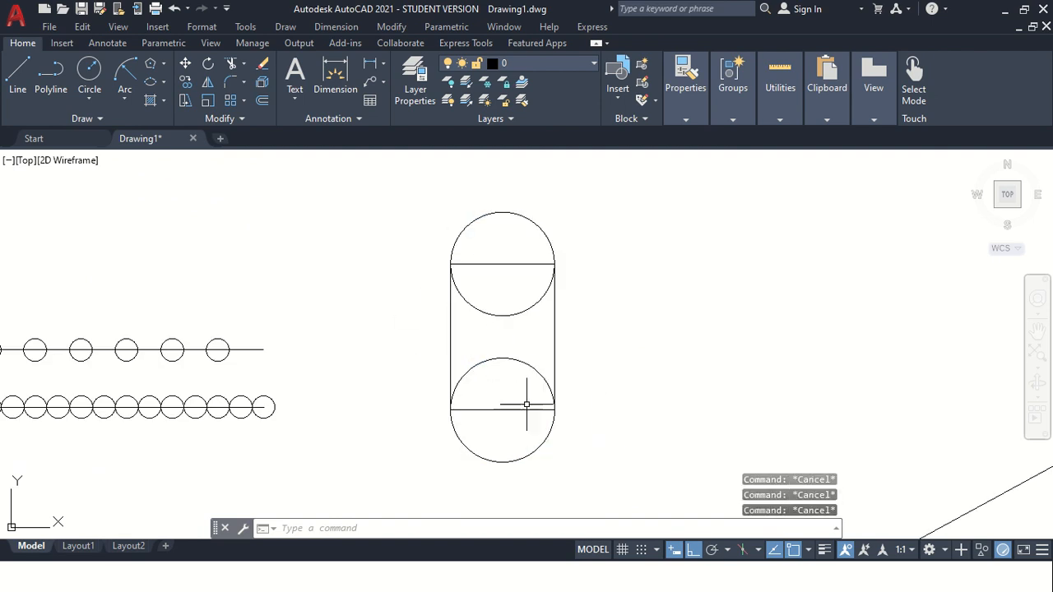
pyautogui.click(102, 118)
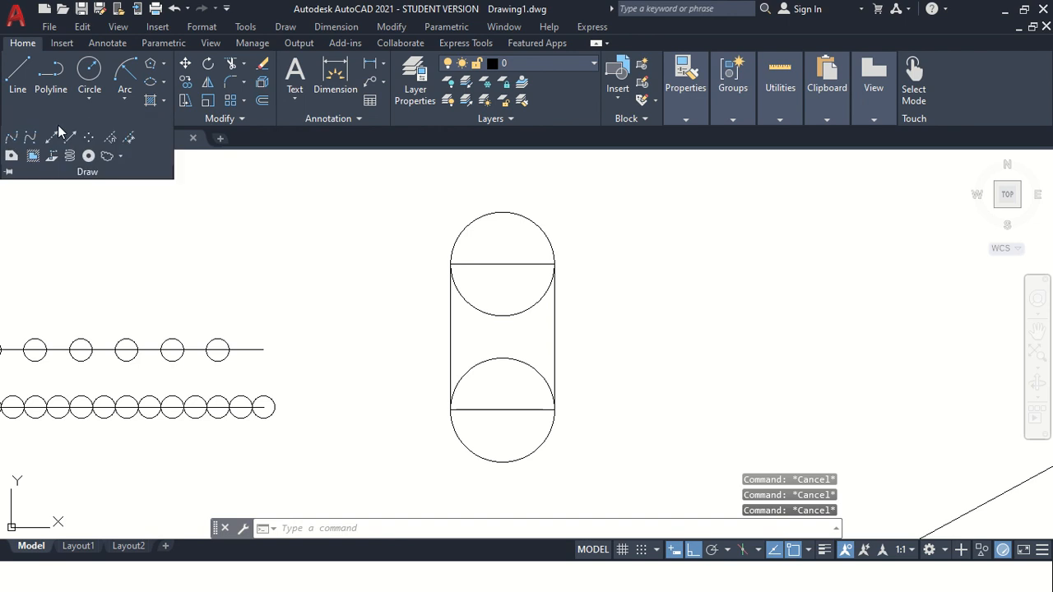
# Convert the rectangle and its two circles into regions with the Region command.
pyautogui.click(10, 157)
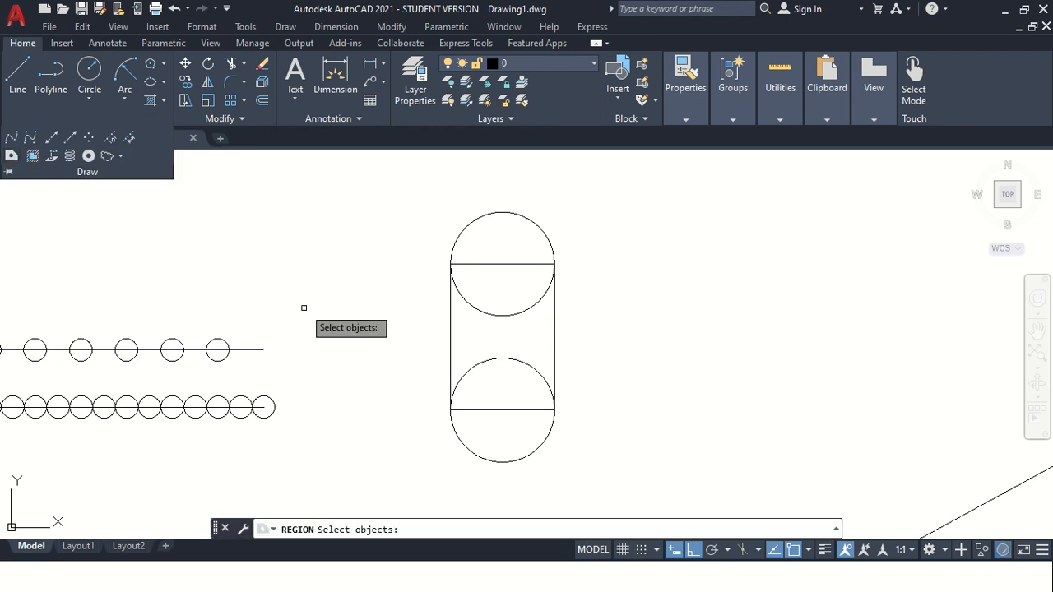
pyautogui.click(416, 190)
pyautogui.click(555, 435)
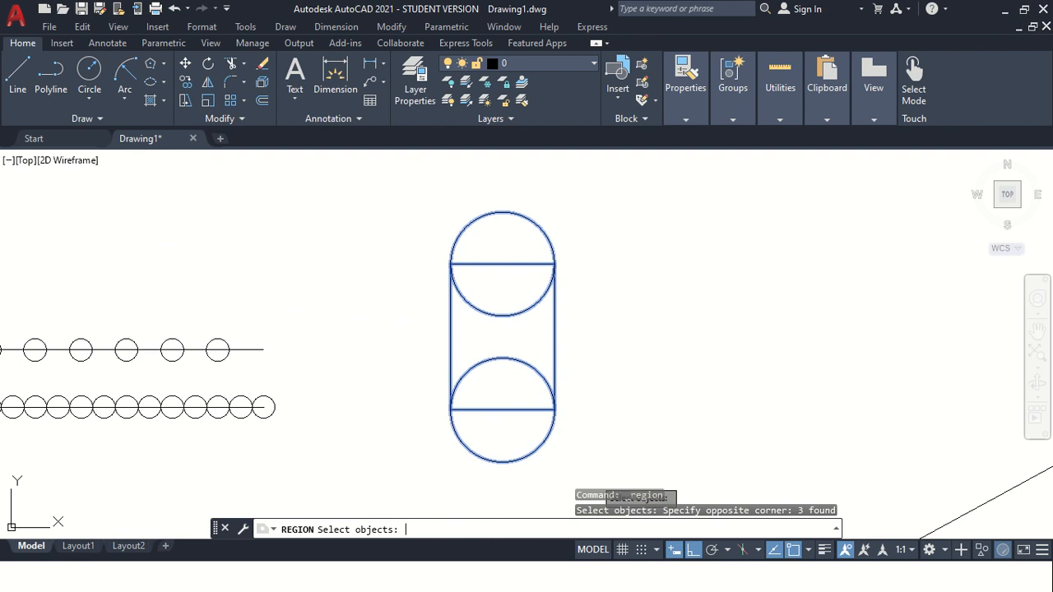
pyautogui.press('Return')
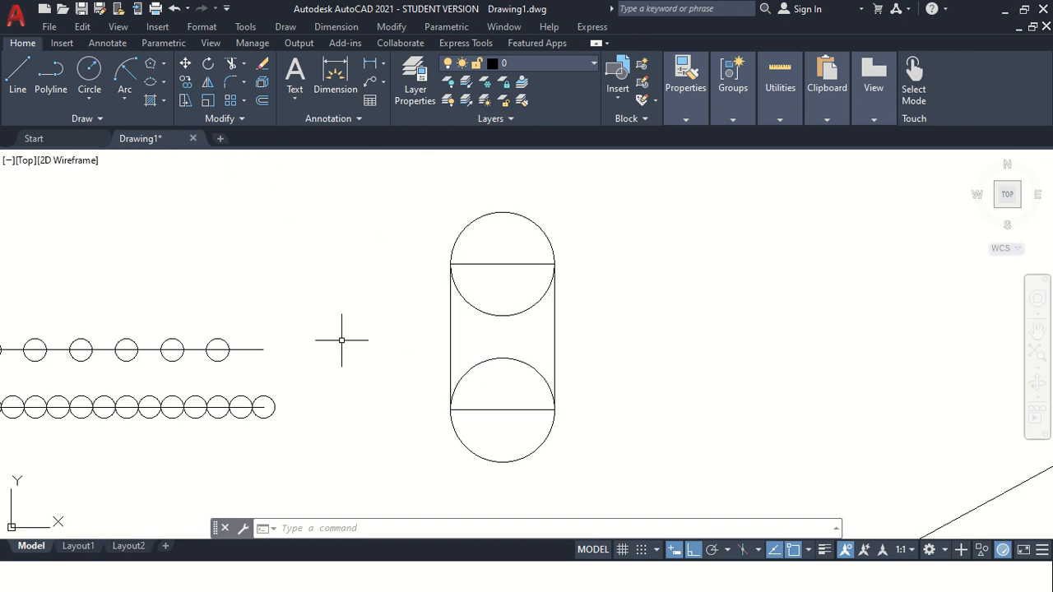
pyautogui.write('un')
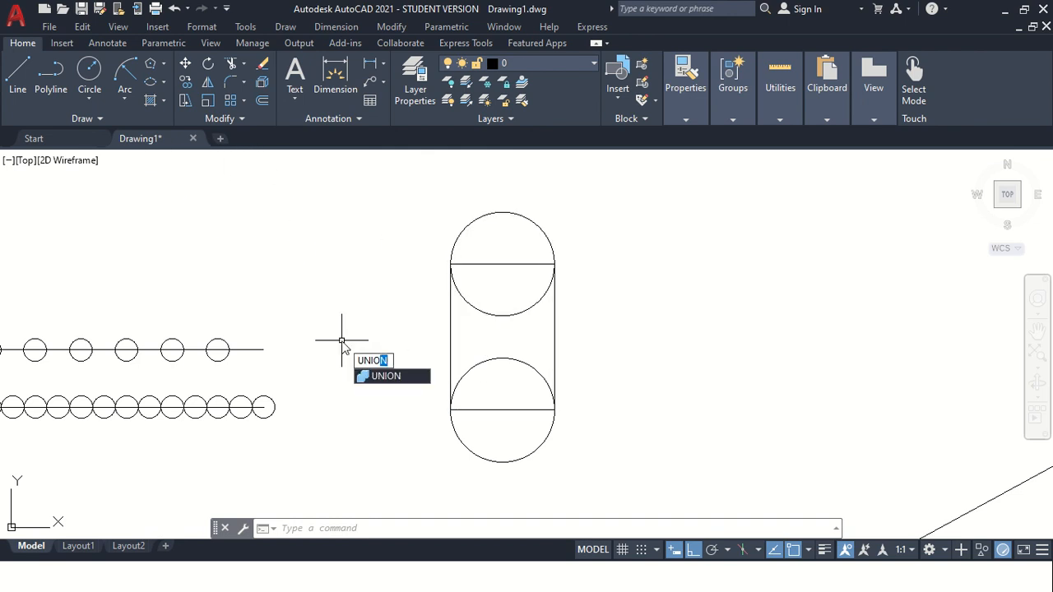
pyautogui.press('Escape')
pyautogui.press('Escape')
# Copy the rectangle-and-circles regions and paste a duplicate set to the right of the original.
pyautogui.click(418, 192)
pyautogui.click(604, 479)
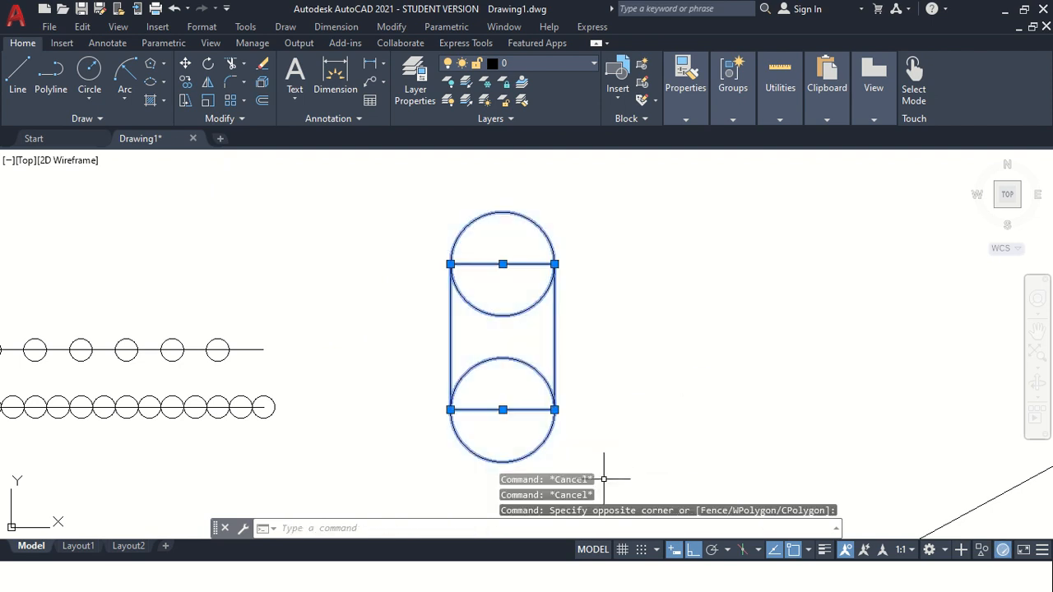
pyautogui.hotkey('ctrl', 'c')
pyautogui.hotkey('ctrl', 'v')
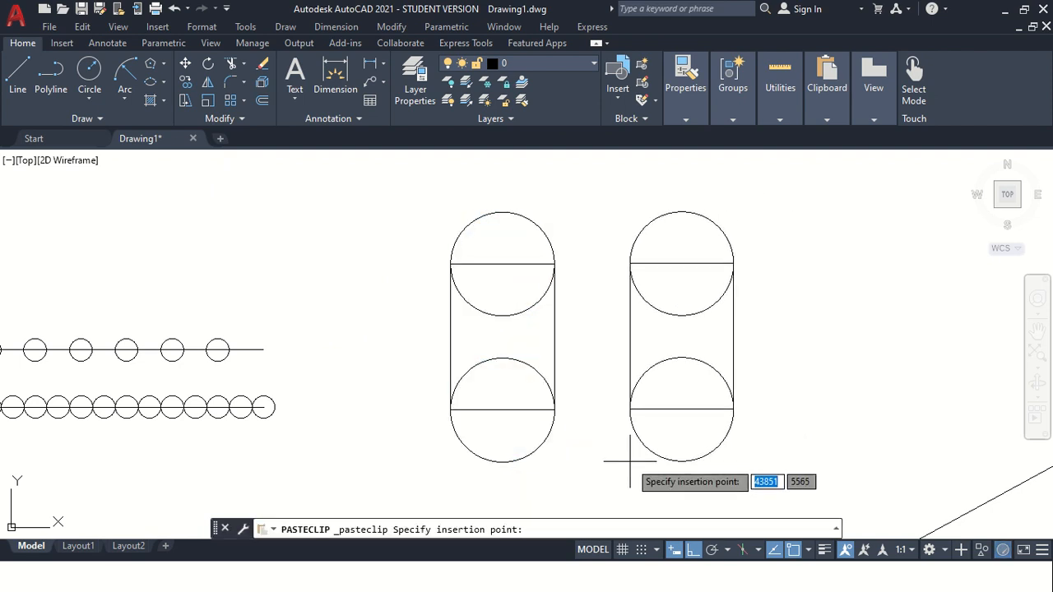
pyautogui.press('Escape')
pyautogui.press('Escape')
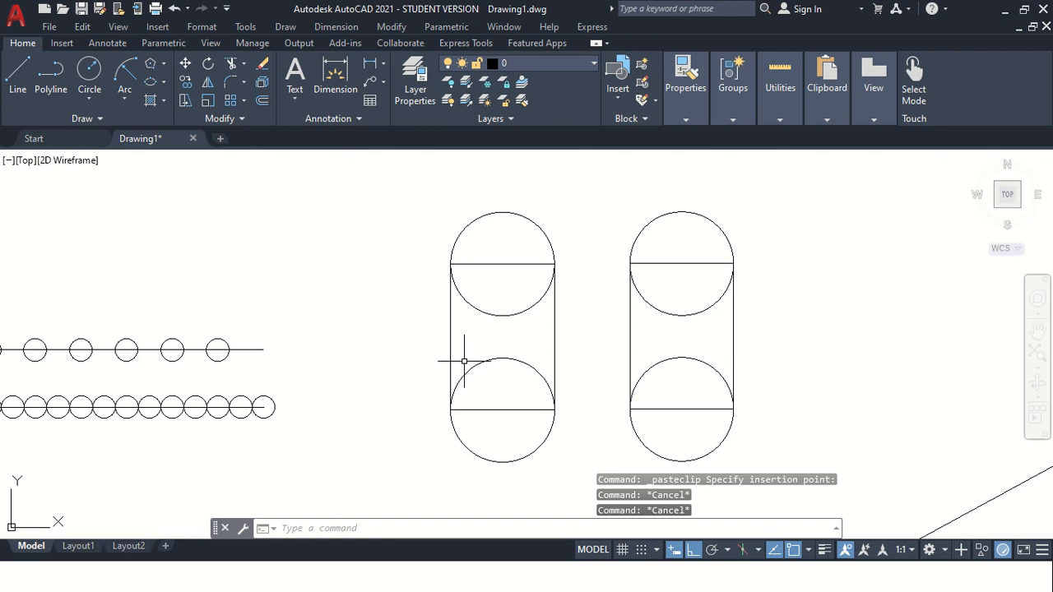
# Union the left rectangle region with both of its circle regions into one capsule shape.
pyautogui.write('unio')
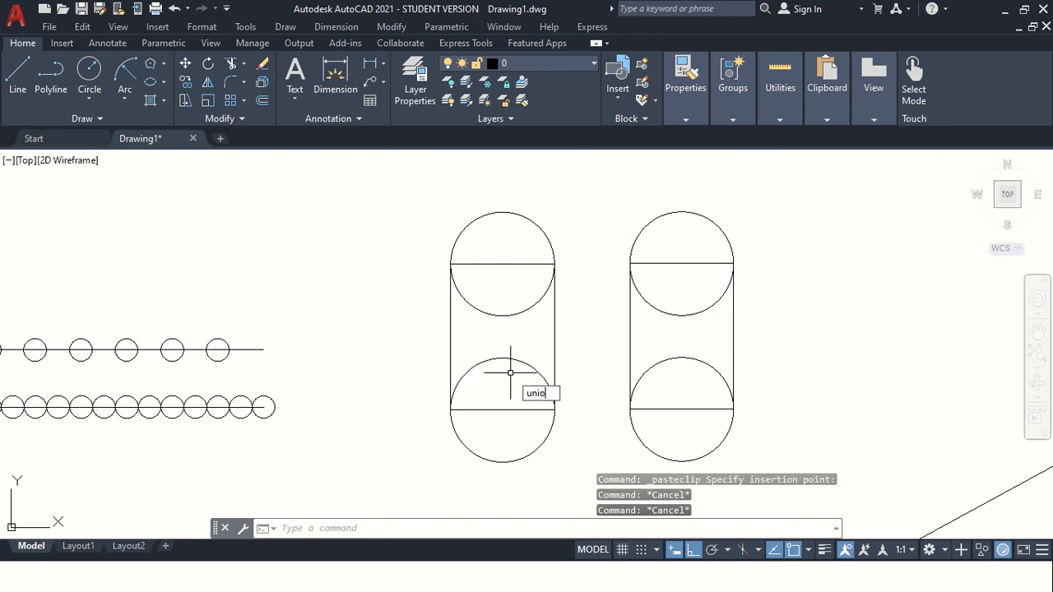
pyautogui.write('n')
pyautogui.press('Return')
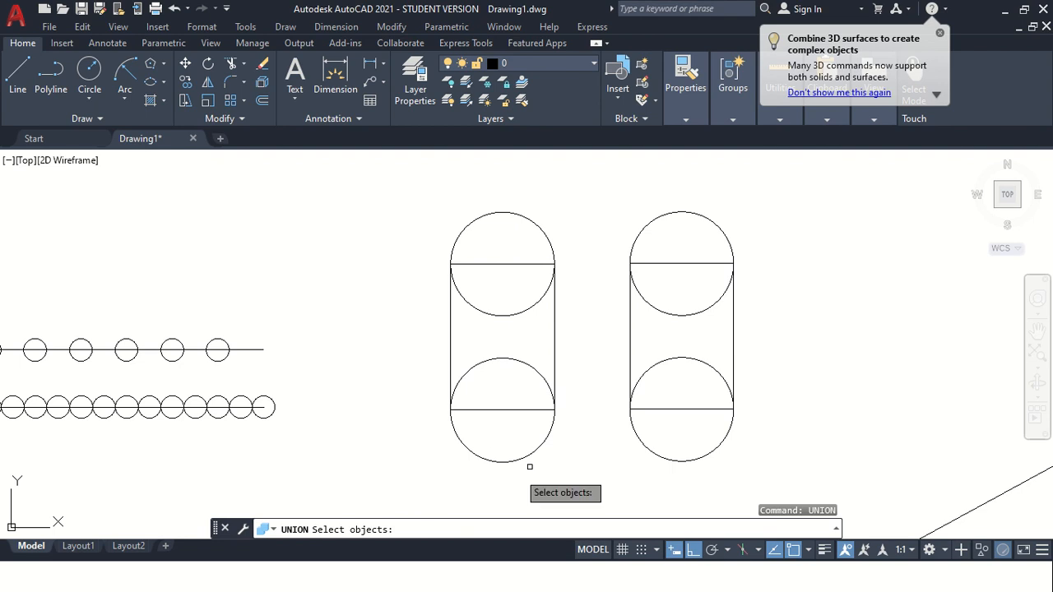
pyautogui.click(450, 368)
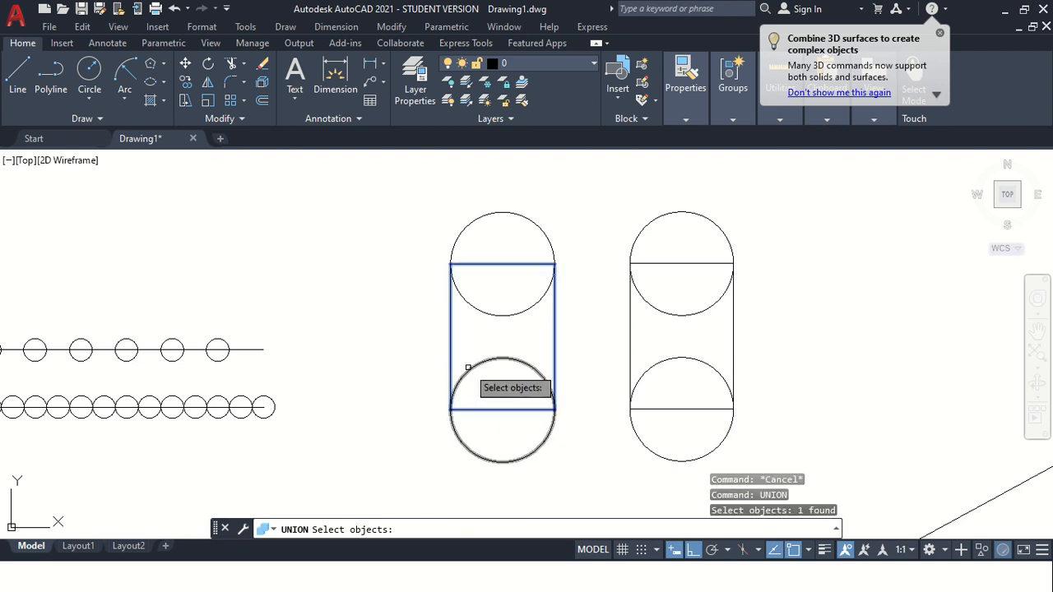
pyautogui.click(470, 368)
pyautogui.click(461, 296)
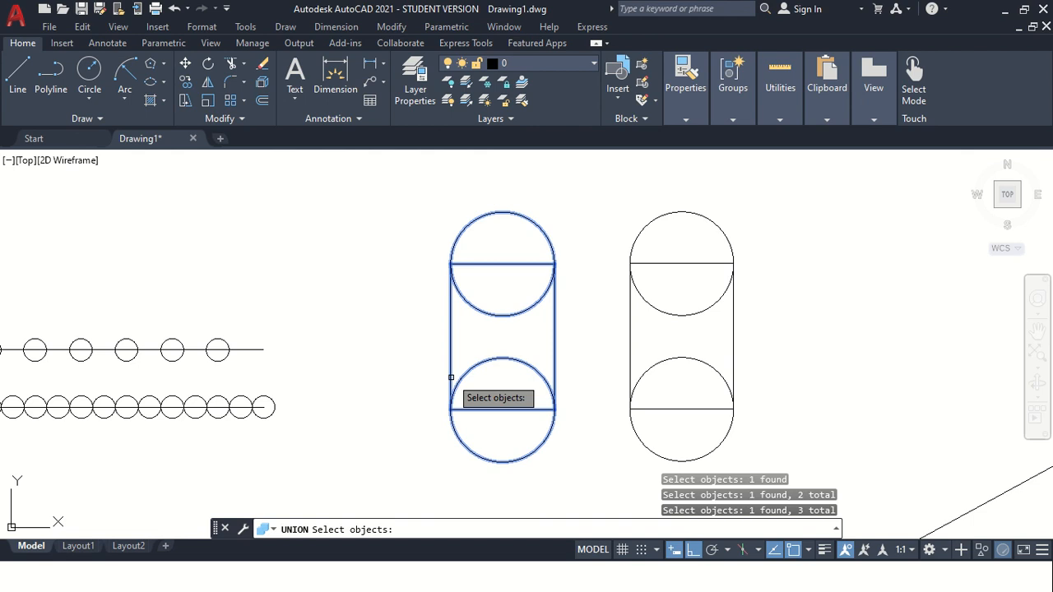
pyautogui.press('Return')
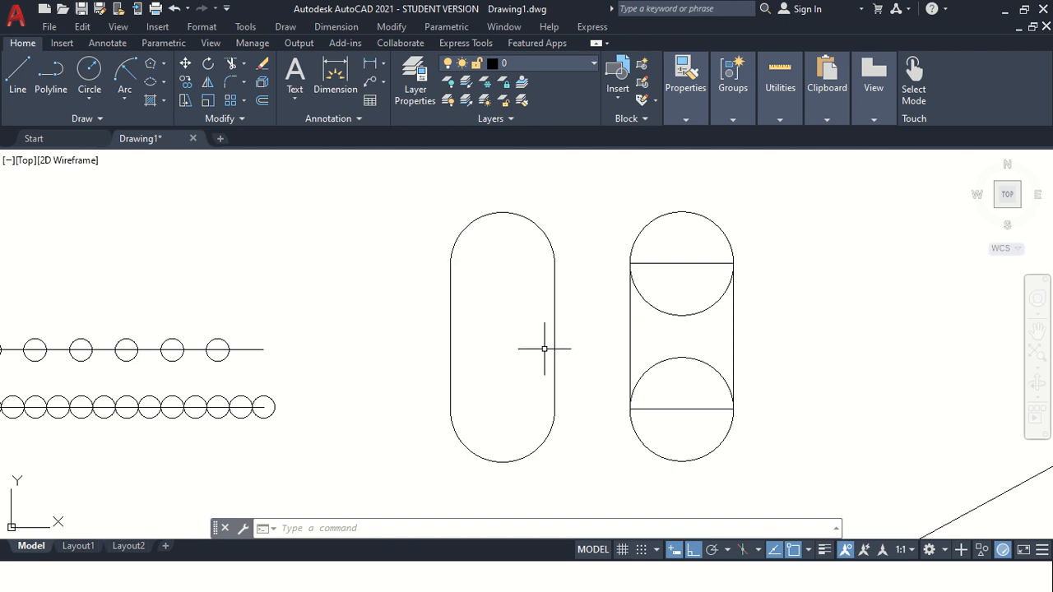
# Subtract the top circle region from the right-hand rectangle region.
pyautogui.scroll(-2, 546, 350)
pyautogui.scroll(2, 555, 364)
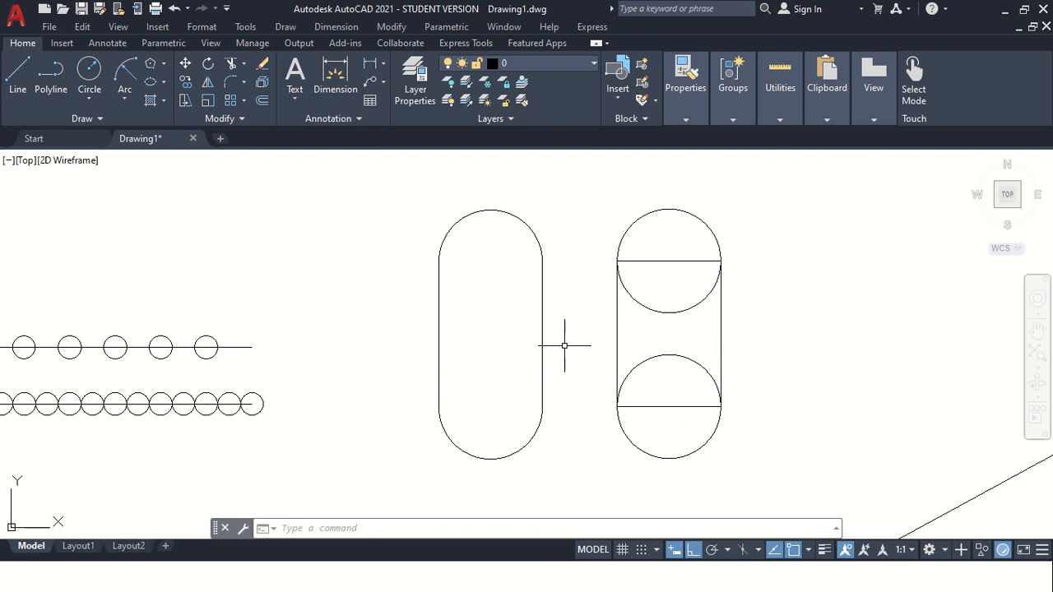
pyautogui.scroll(1, 776, 279)
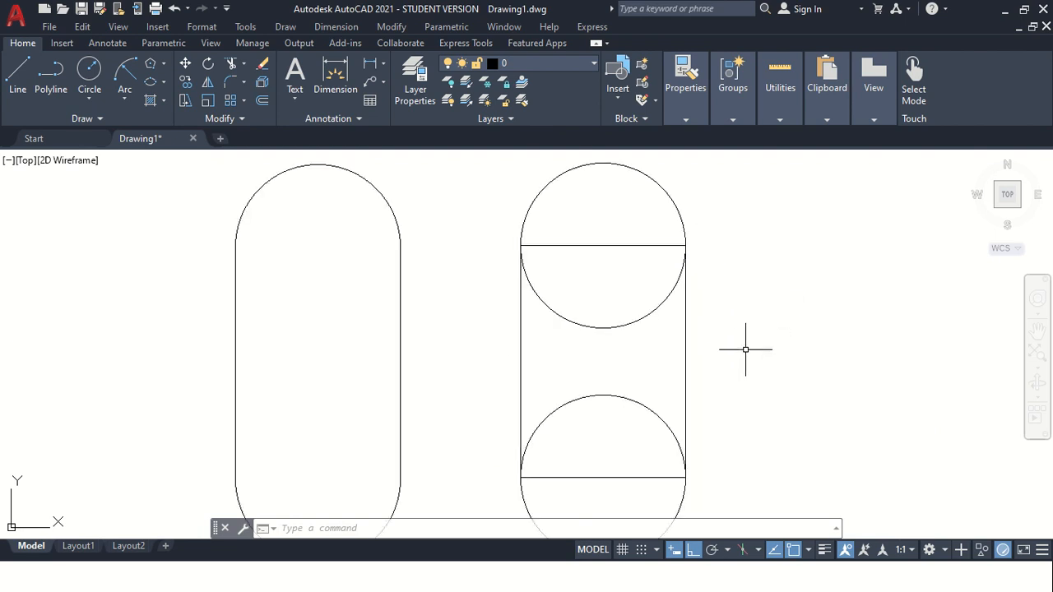
pyautogui.scroll(-1, 770, 381)
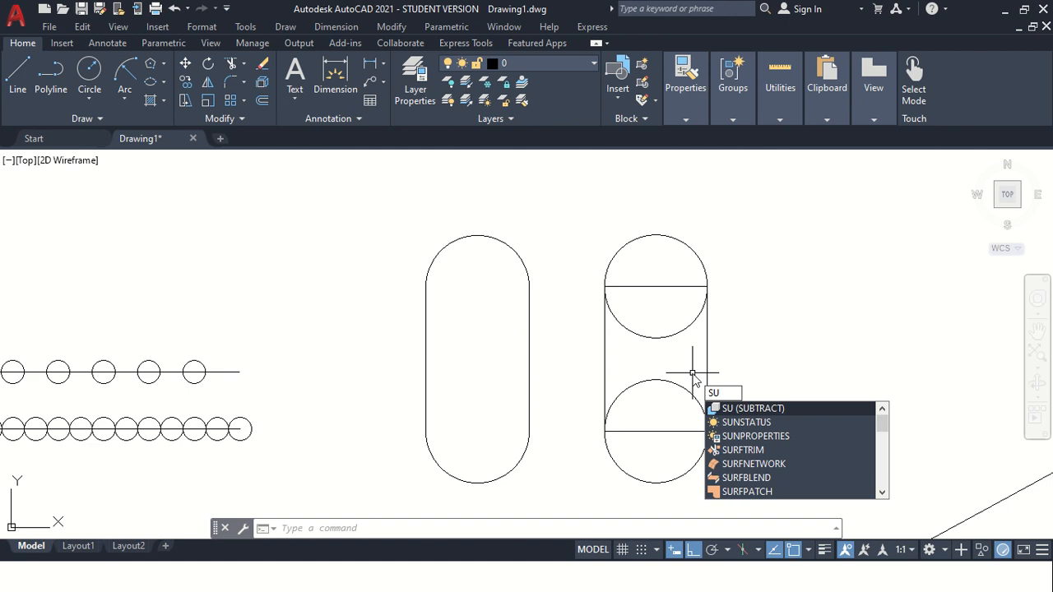
pyautogui.press('Return')
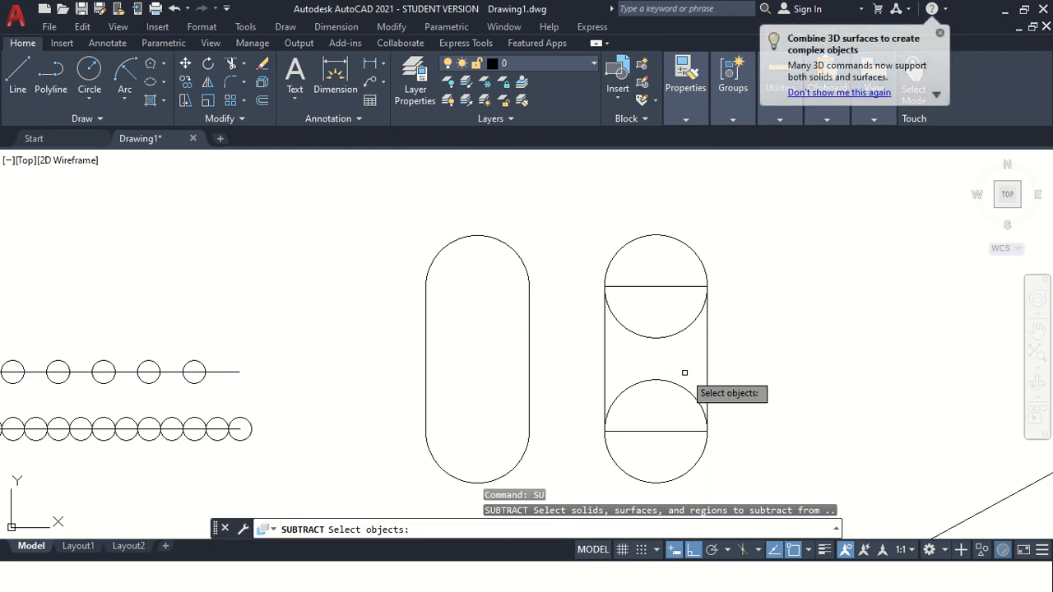
pyautogui.click(606, 356)
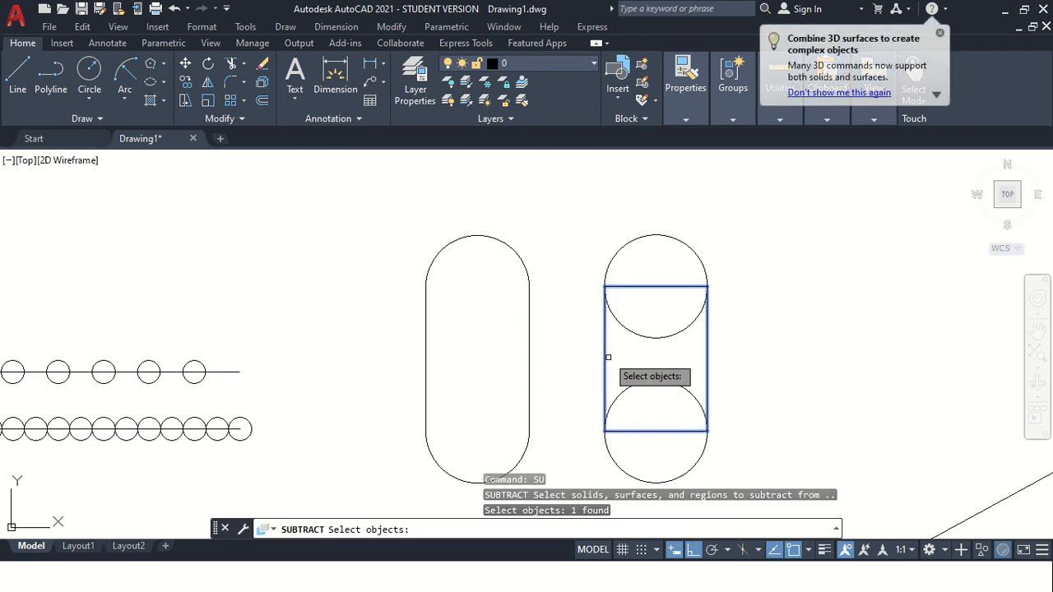
pyautogui.press('Return')
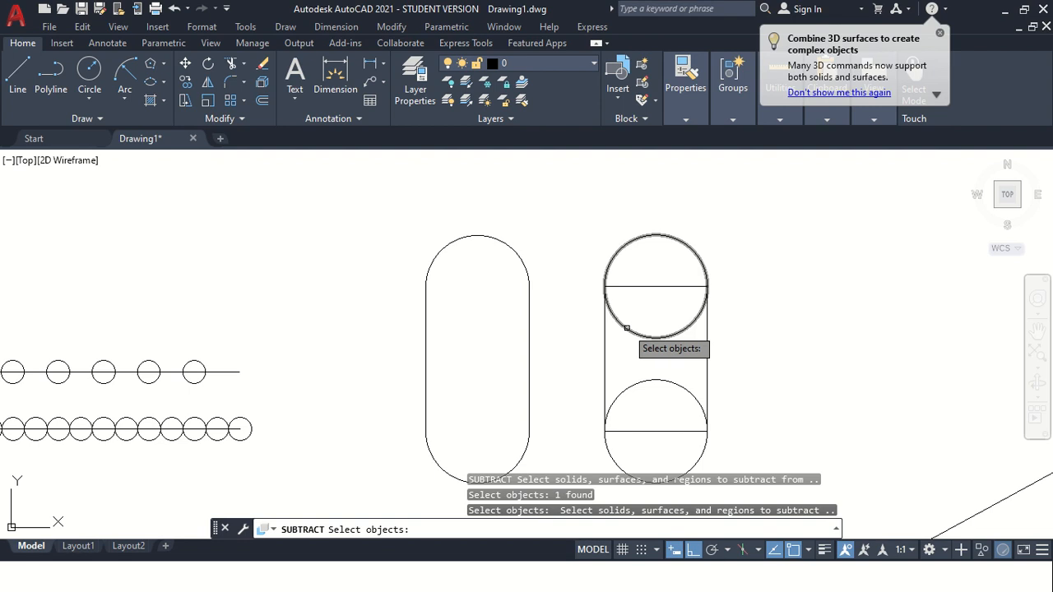
pyautogui.click(626, 328)
pyautogui.press('Return')
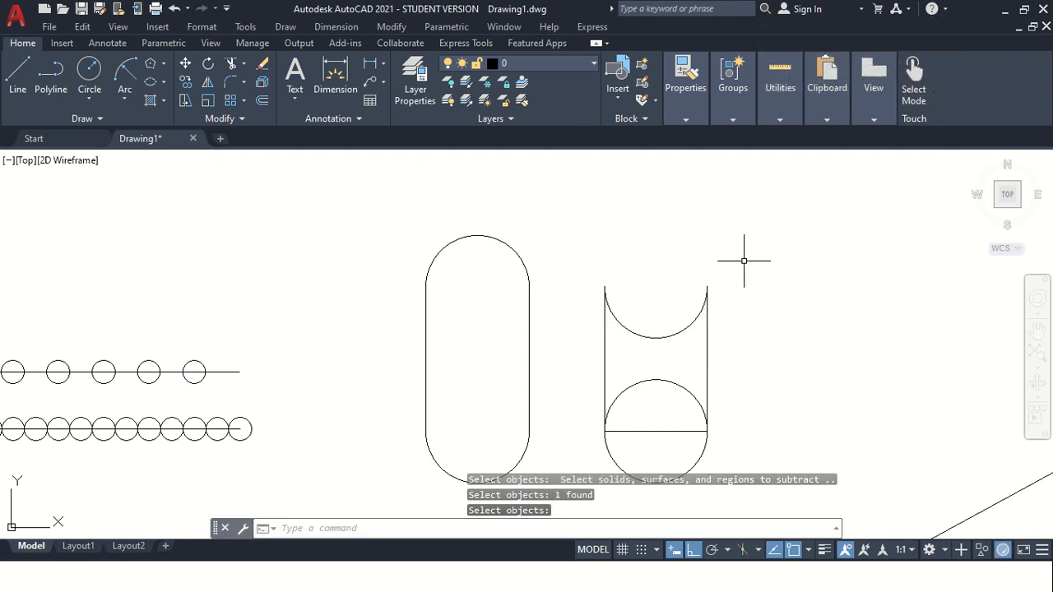
pyautogui.scroll(-2, 710, 438)
pyautogui.scroll(2, 778, 456)
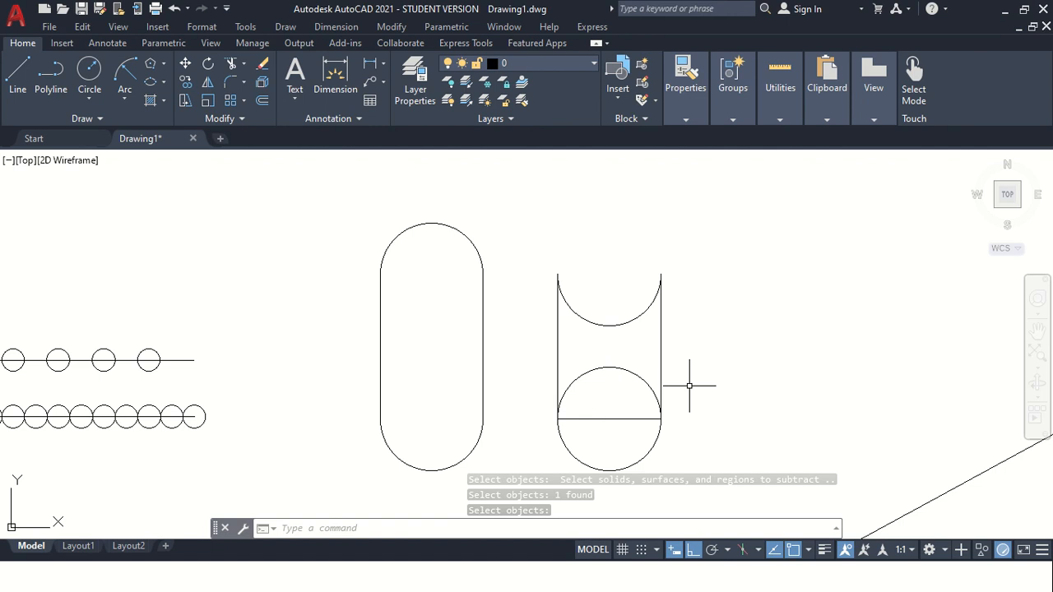
pyautogui.press('Escape')
pyautogui.press('Escape')
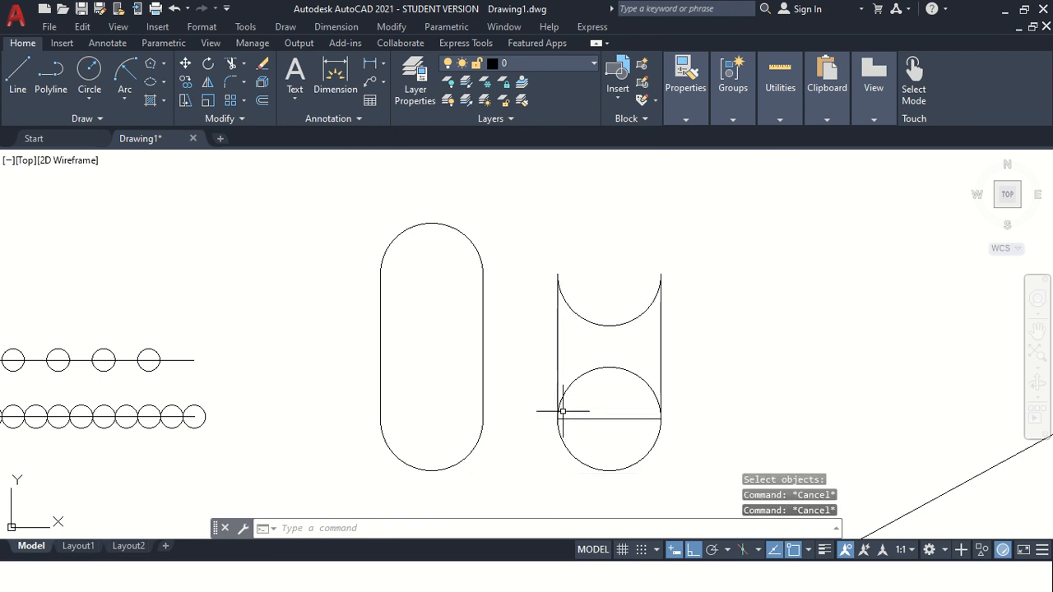
# Try to intersect the right shape's bottom circle region on its own.
pyautogui.write('tn')
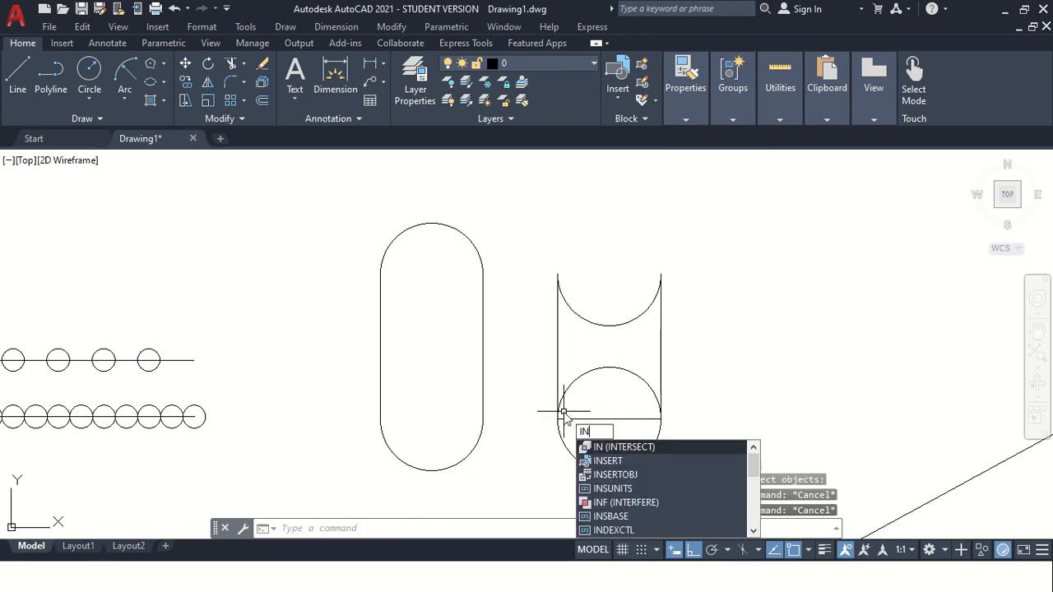
pyautogui.press('Return')
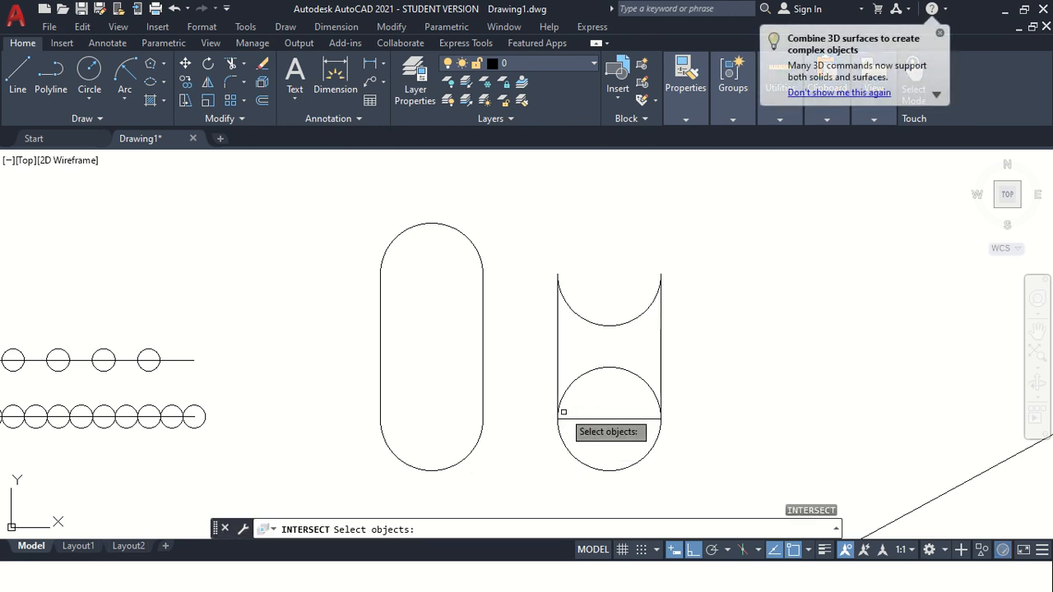
pyautogui.click(560, 382)
pyautogui.press('Return')
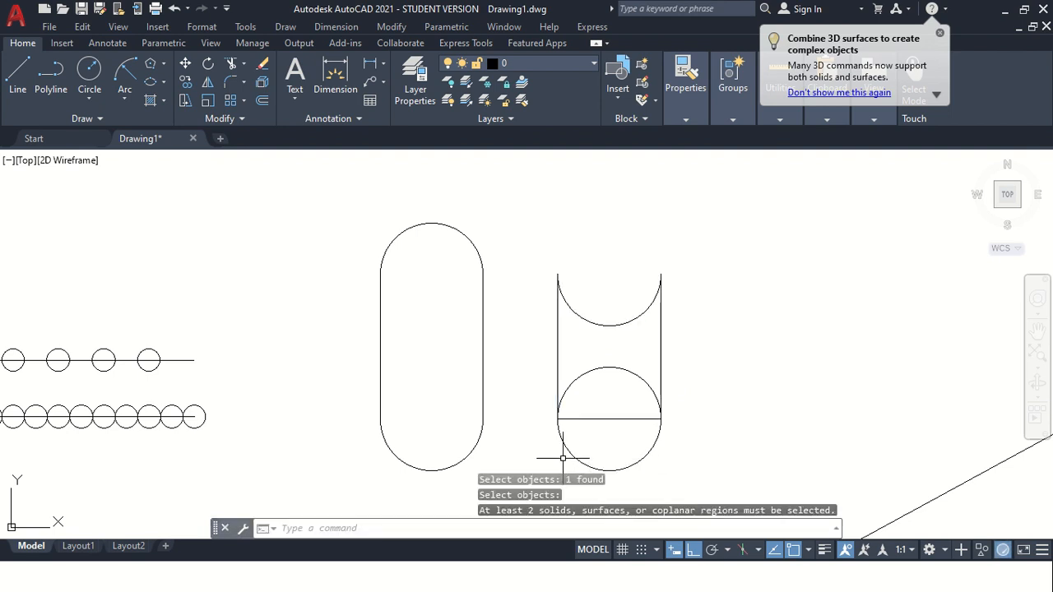
pyautogui.press('Escape')
pyautogui.press('Escape')
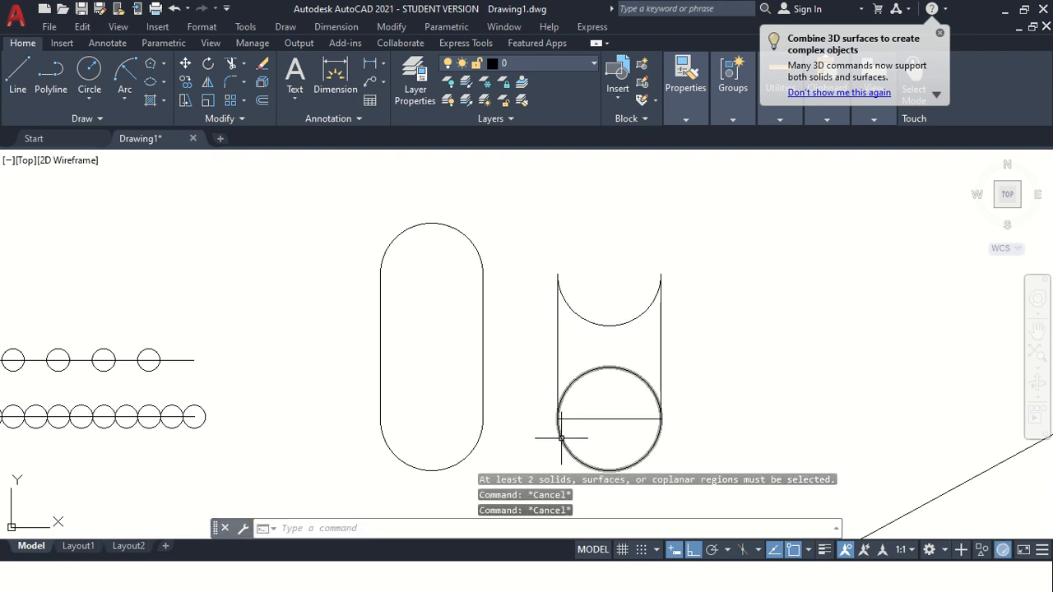
# Intersect the subtracted rectangle region with the bottom circle region on the right.
pyautogui.write('int')
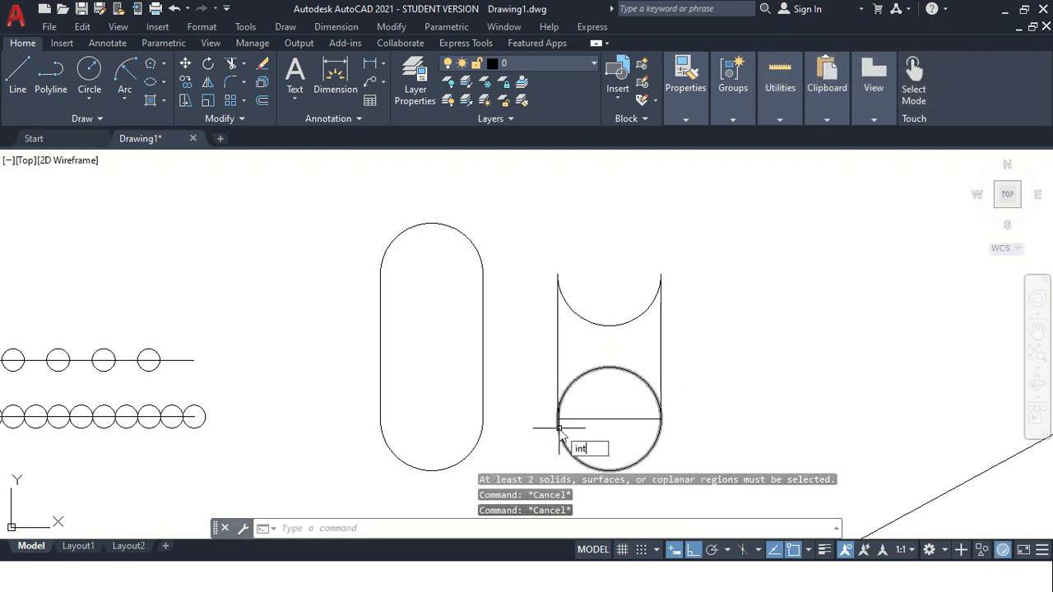
pyautogui.click(610, 465)
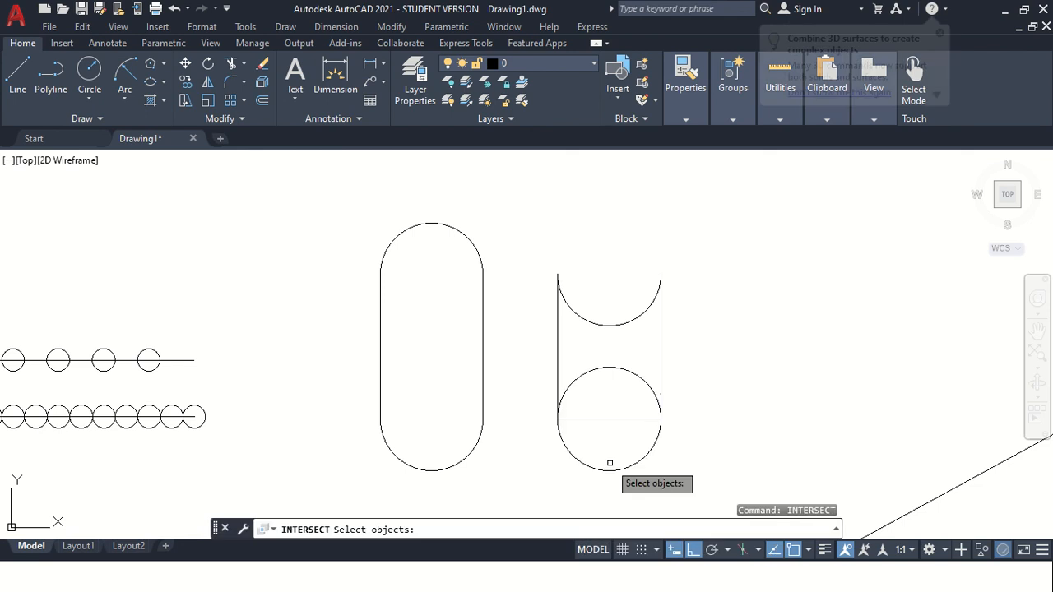
pyautogui.press('space')
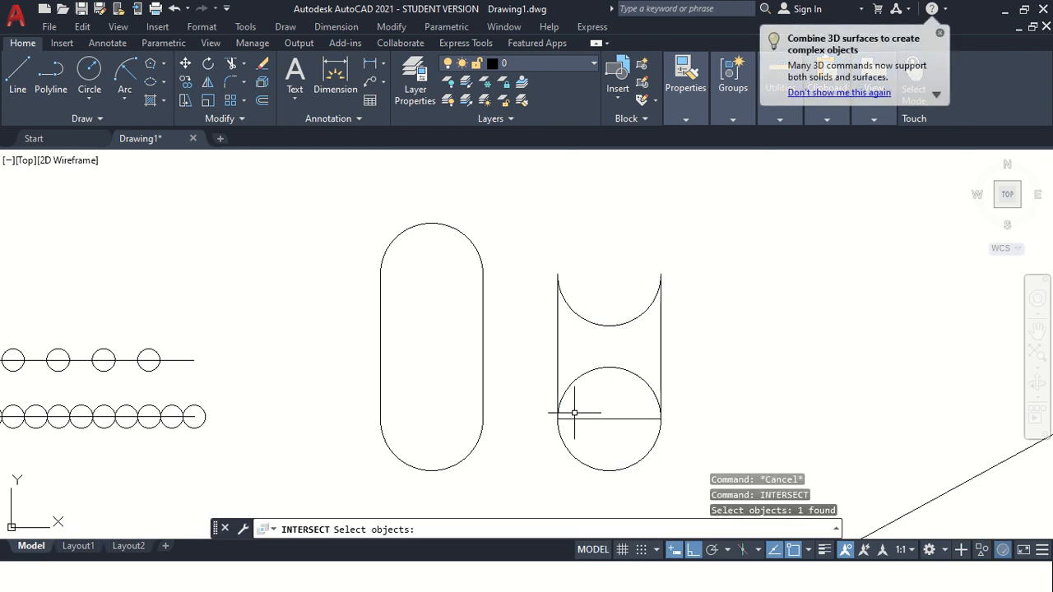
pyautogui.press('space')
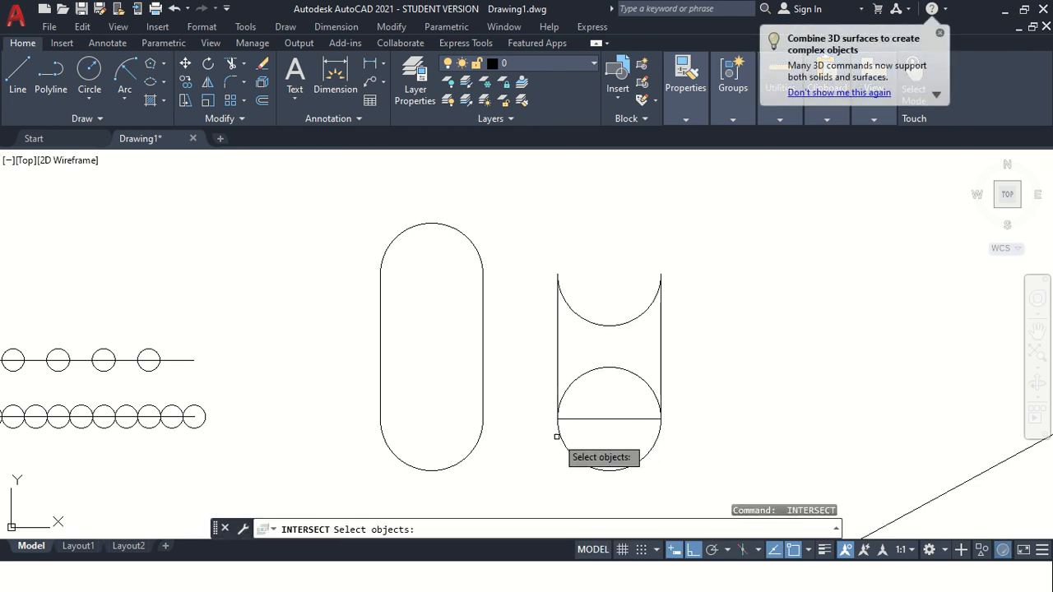
pyautogui.click(557, 373)
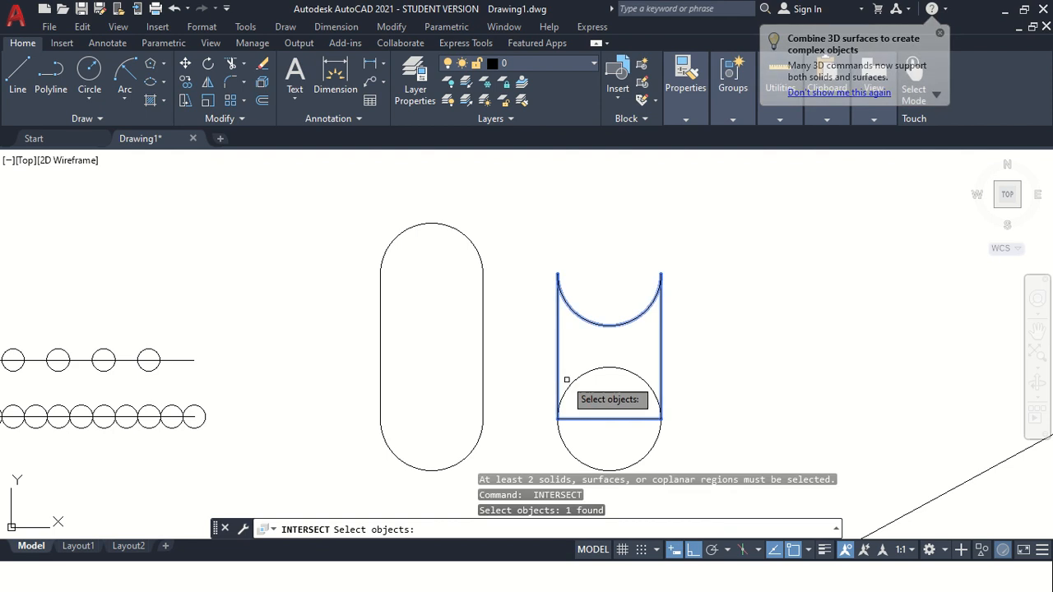
pyautogui.click(568, 380)
pyautogui.press('space')
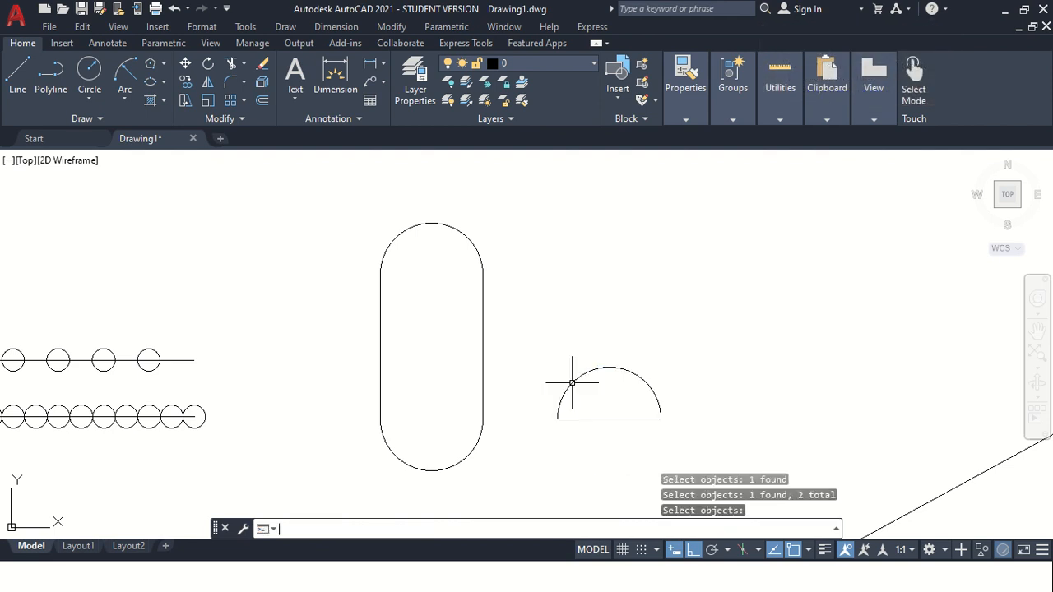
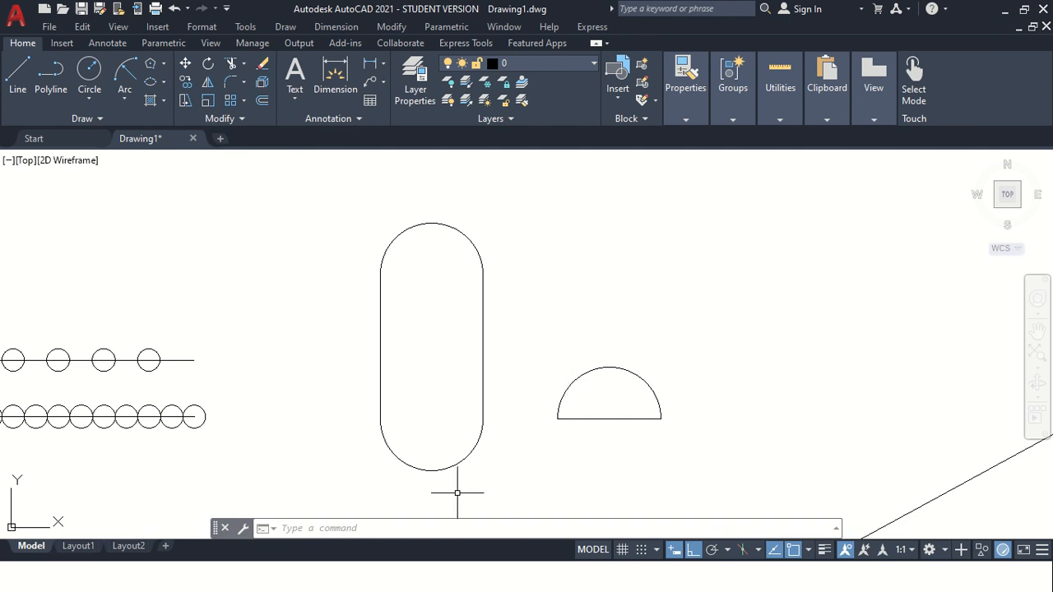
pyautogui.click(97, 120)
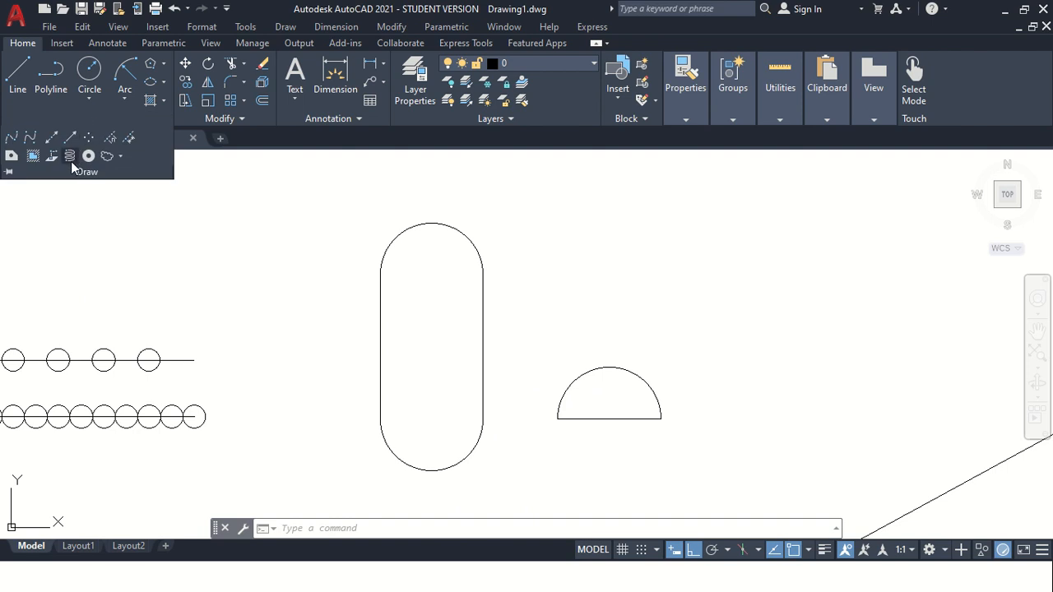
pyautogui.press('Escape')
pyautogui.press('Escape')
pyautogui.press('Escape')
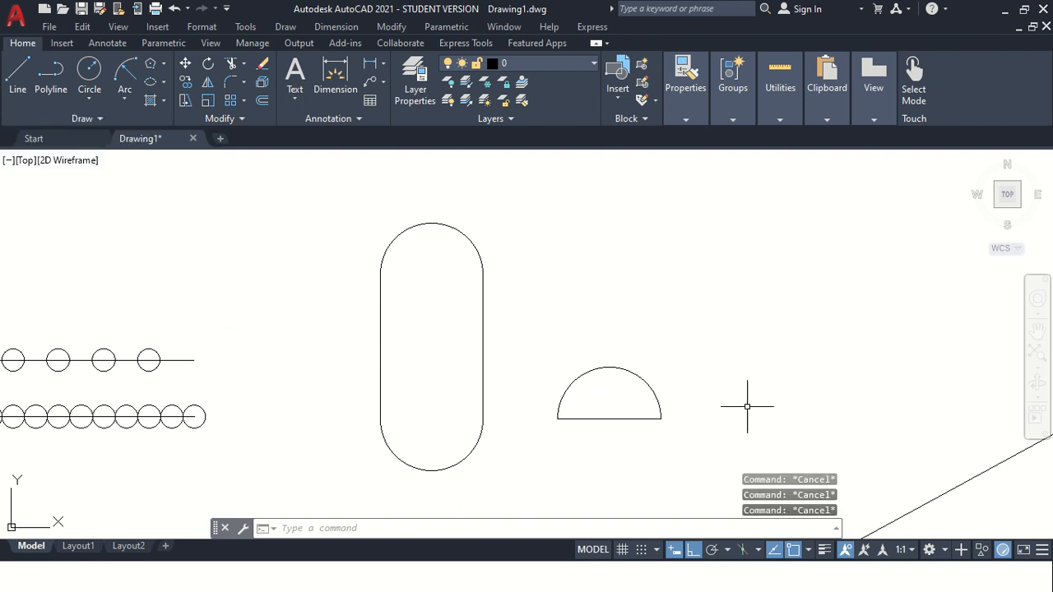
# Display the mass properties of the capsule-shaped region and examine its area and perimeter.
pyautogui.moveTo(575, 6)
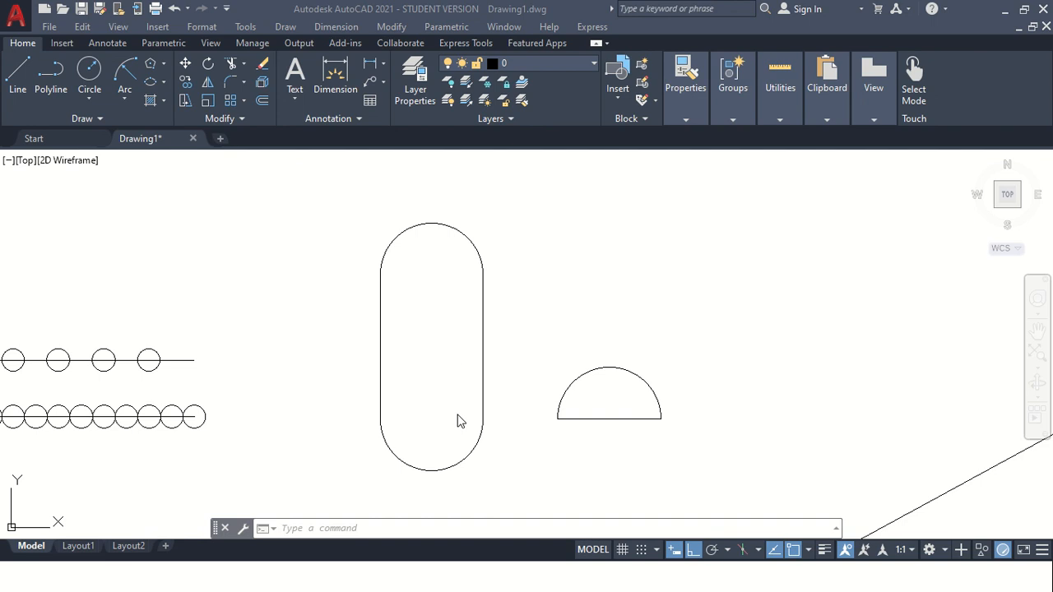
pyautogui.click(409, 528)
pyautogui.write('mass')
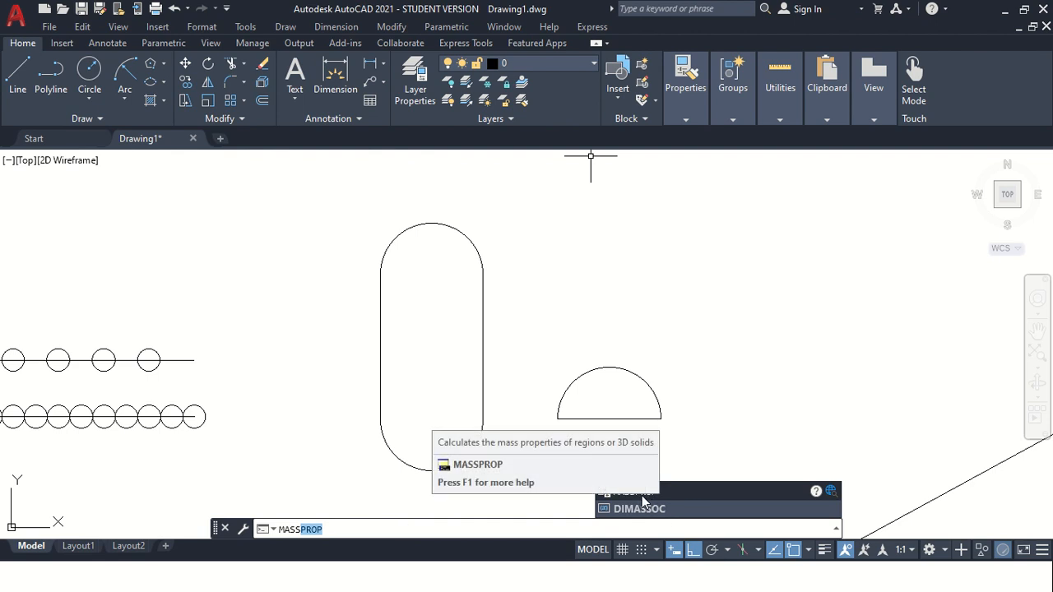
pyautogui.click(695, 492)
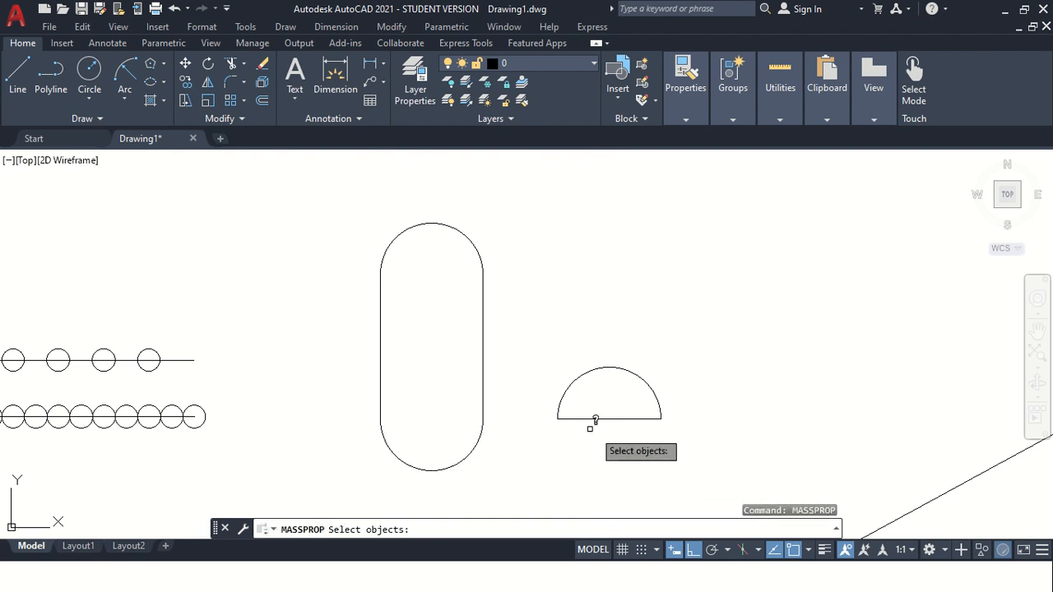
pyautogui.click(483, 367)
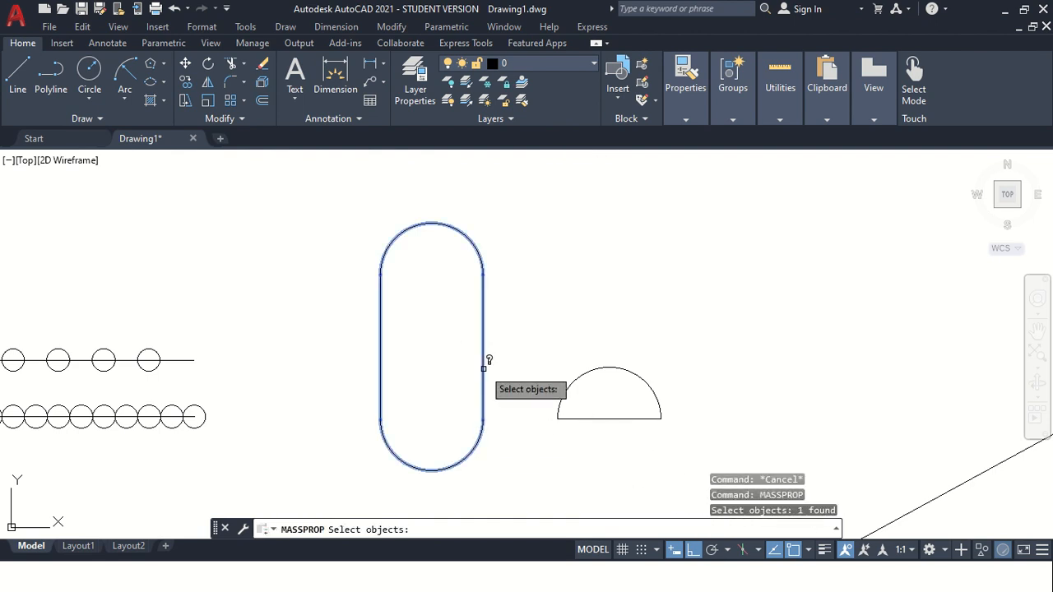
pyautogui.press('Return')
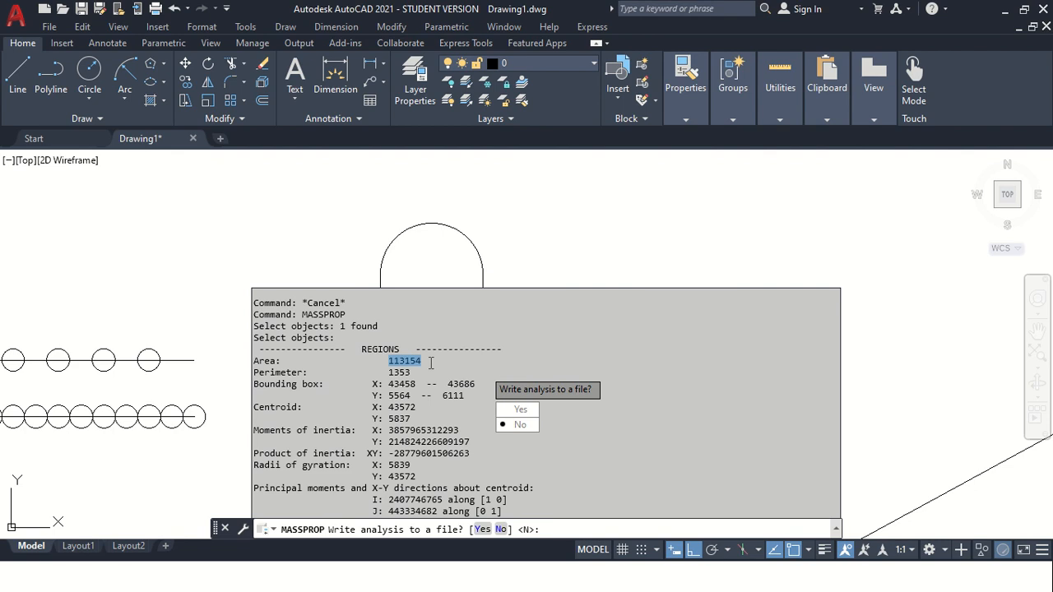
pyautogui.moveTo(383, 372); pyautogui.dragTo(414, 383)
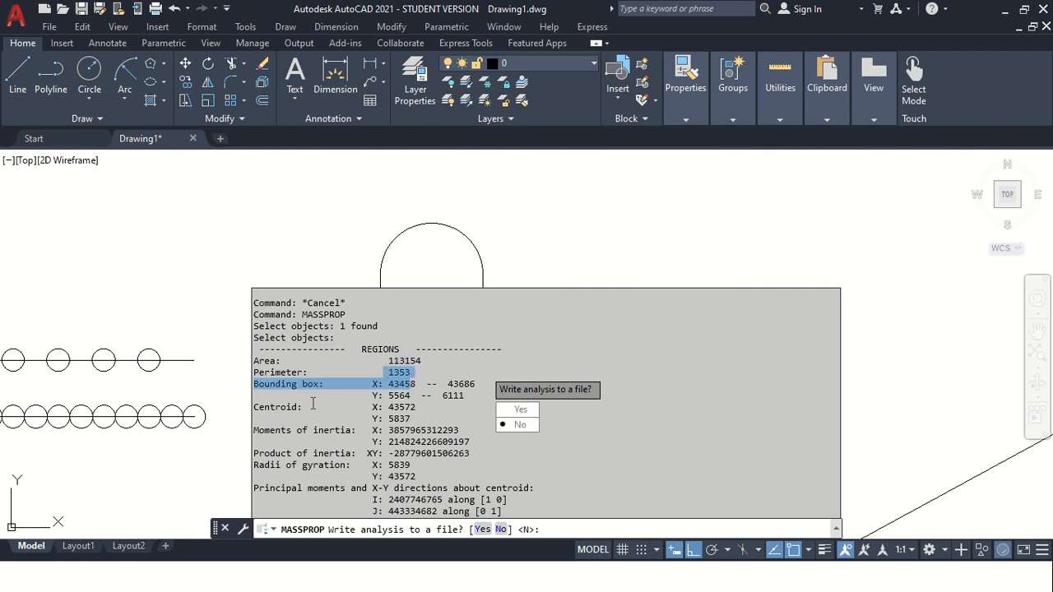
pyautogui.moveTo(324, 394); pyautogui.dragTo(333, 393)
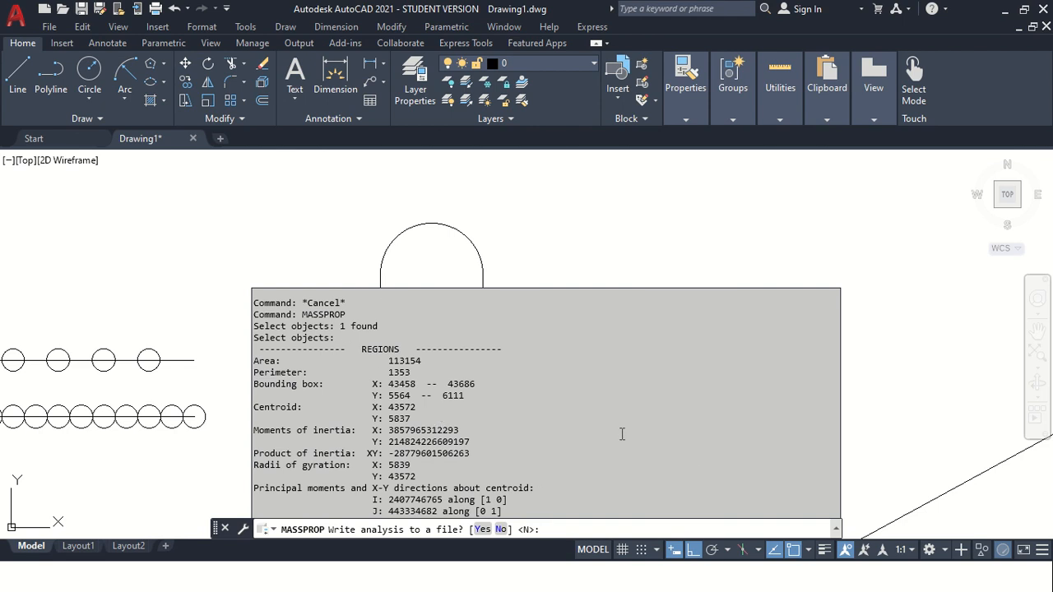
pyautogui.press('Escape')
pyautogui.press('Escape')
pyautogui.press('Escape')
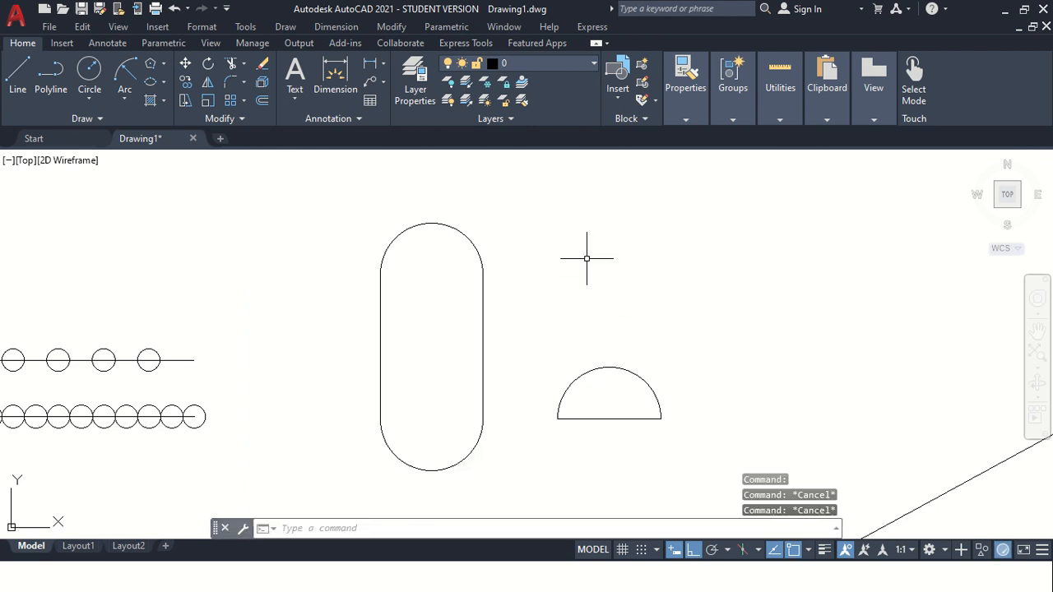
# Draw a circle of radius 114 above the half-disc region.
pyautogui.write('c')
pyautogui.press('Return')
pyautogui.click(570, 218)
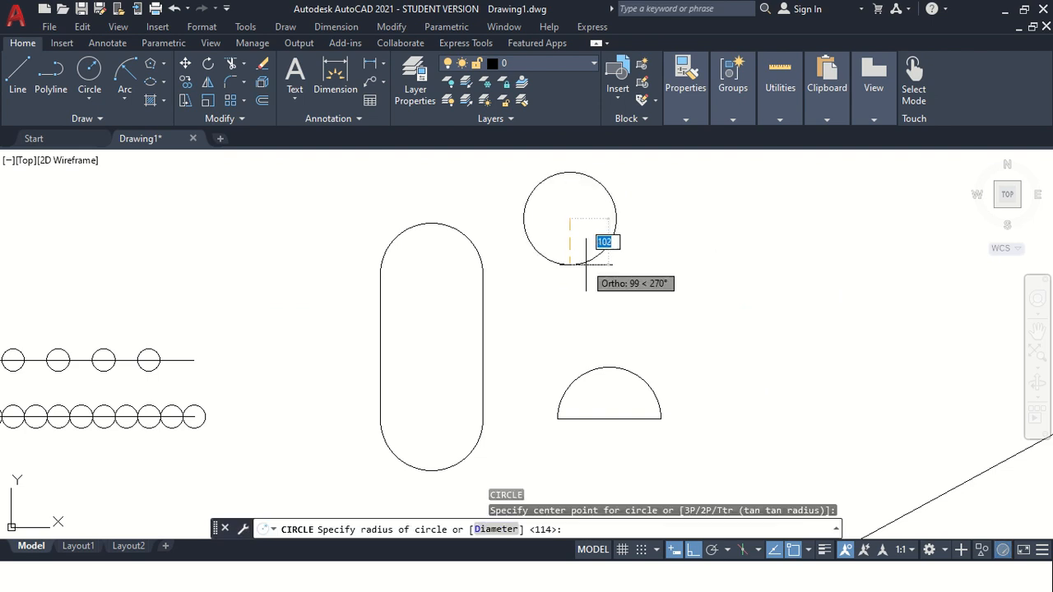
pyautogui.press('Return')
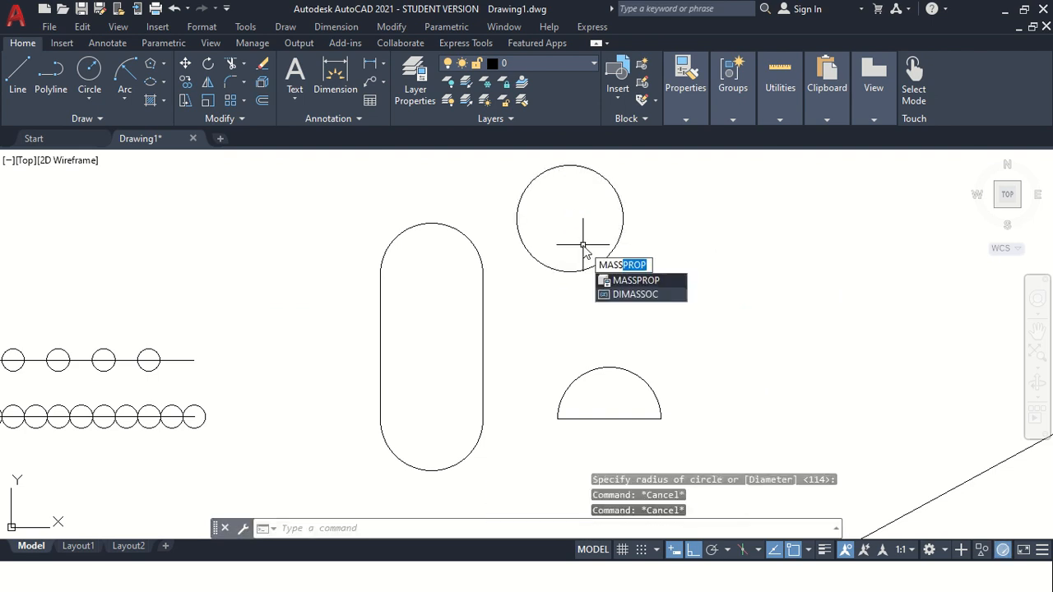
# Try to display the mass properties of the new circle.
pyautogui.press('Return')
pyautogui.click(621, 240)
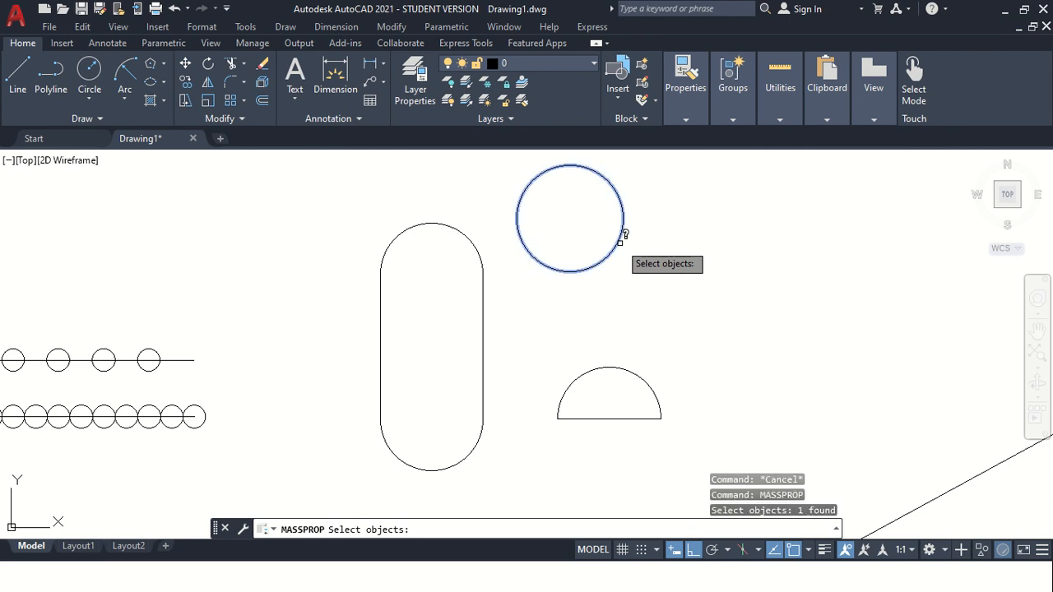
pyautogui.press('Return')
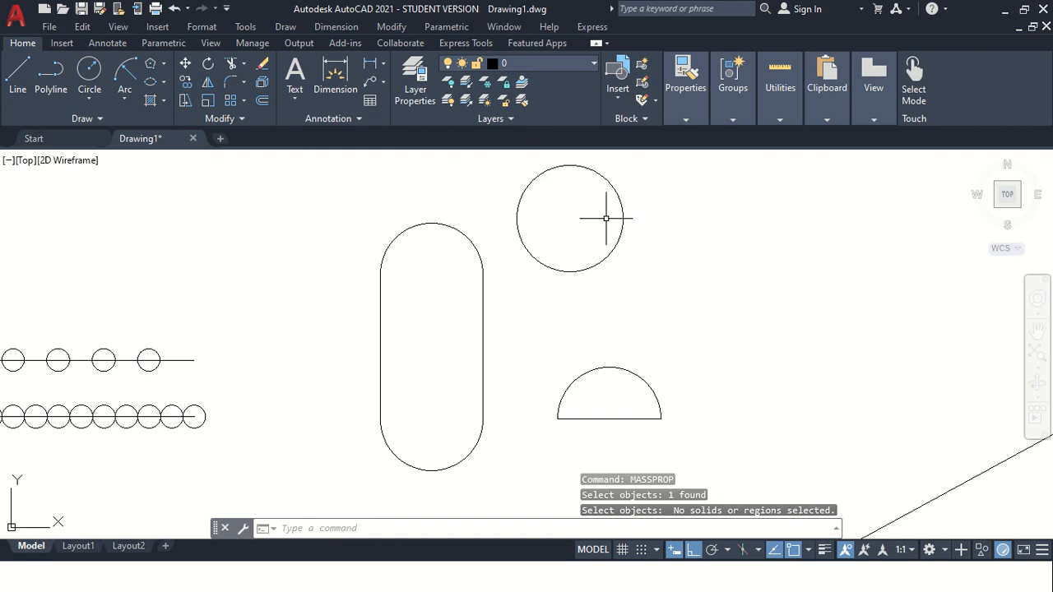
pyautogui.press('Escape')
pyautogui.press('Escape')
# Convert the new circle into a region.
pyautogui.click(617, 261)
pyautogui.click(592, 248)
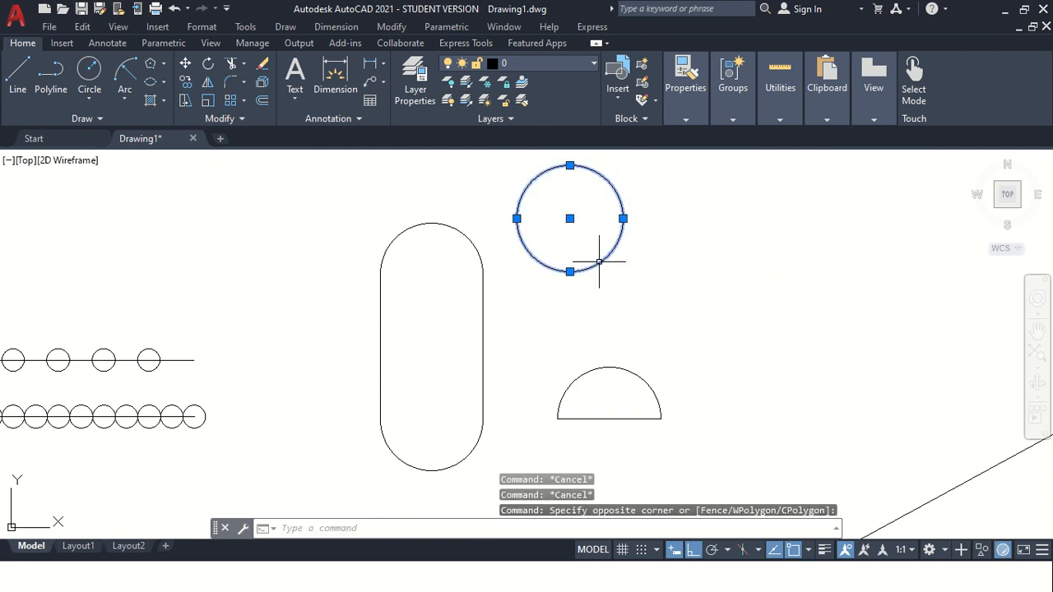
pyautogui.press('Escape')
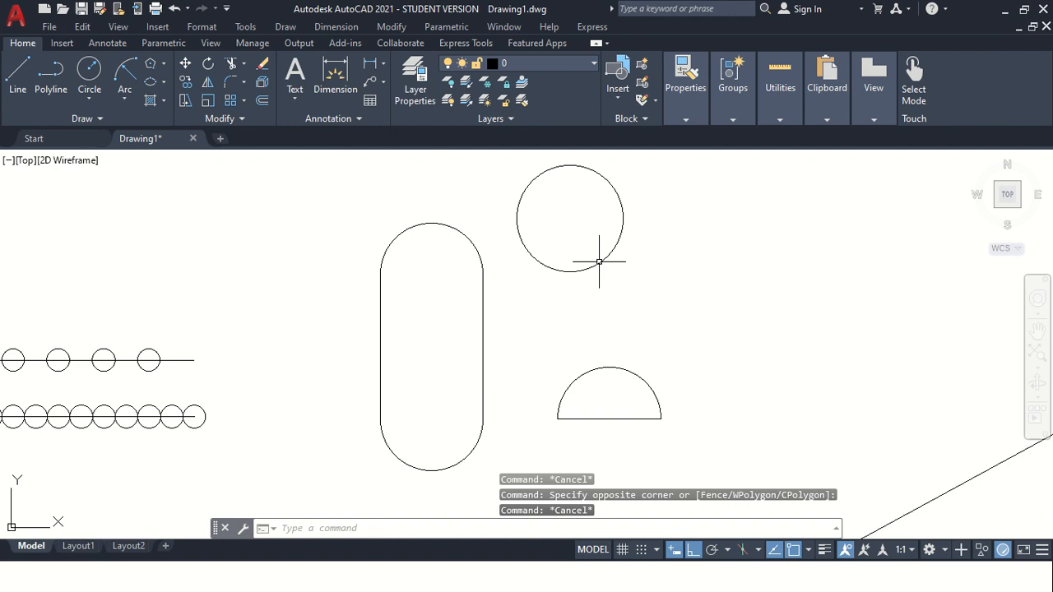
pyautogui.press('Escape')
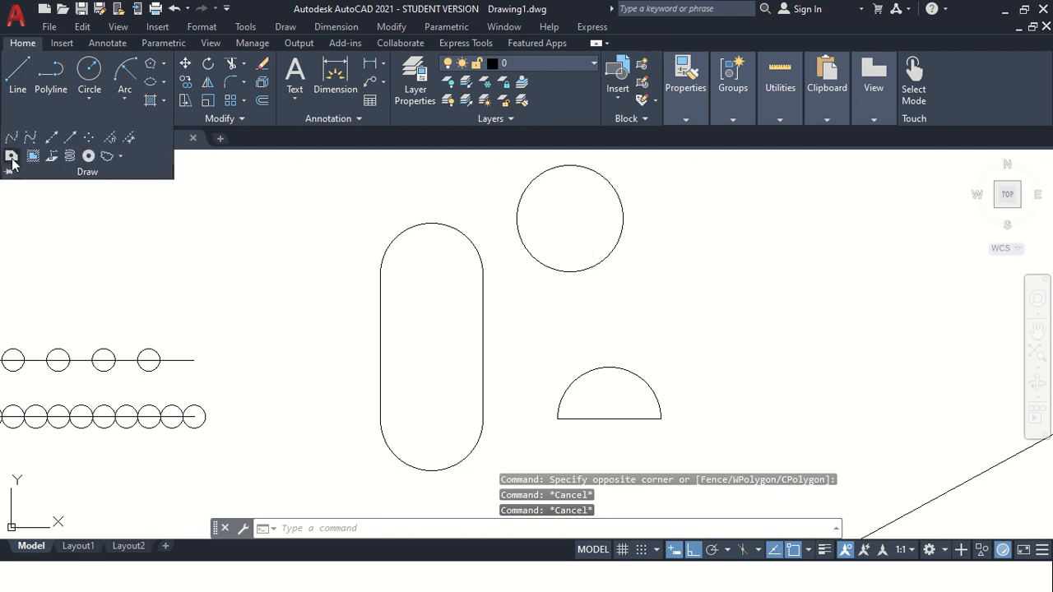
pyautogui.click(11, 158)
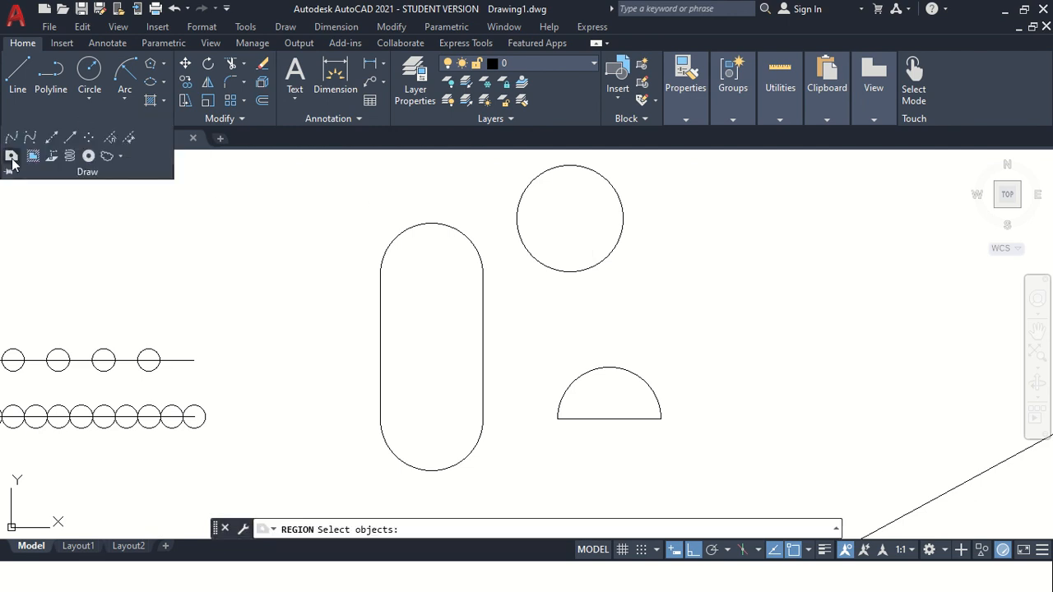
pyautogui.click(606, 257)
pyautogui.press('Return')
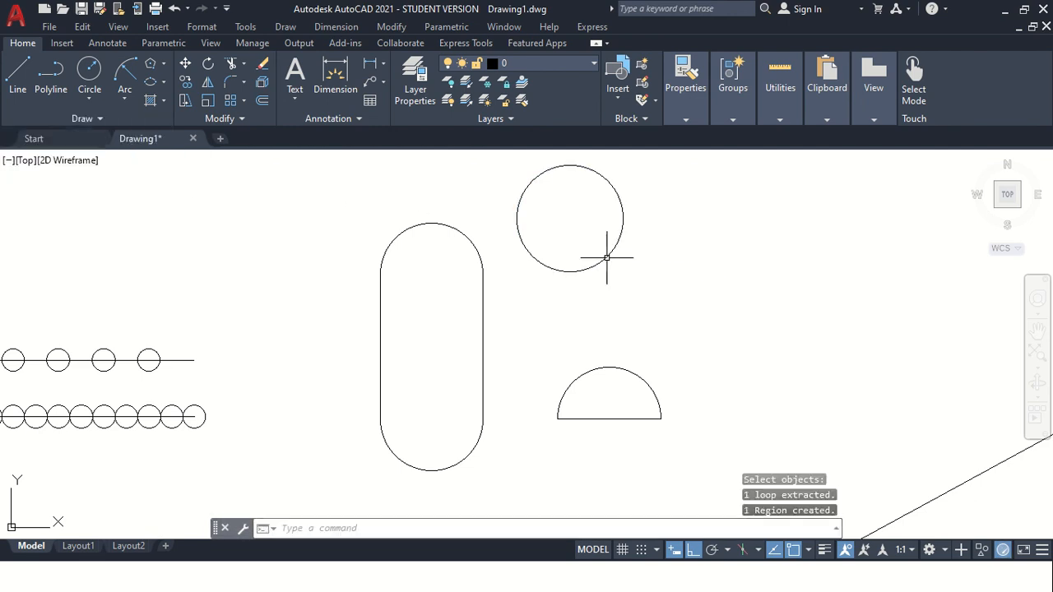
pyautogui.press('Escape')
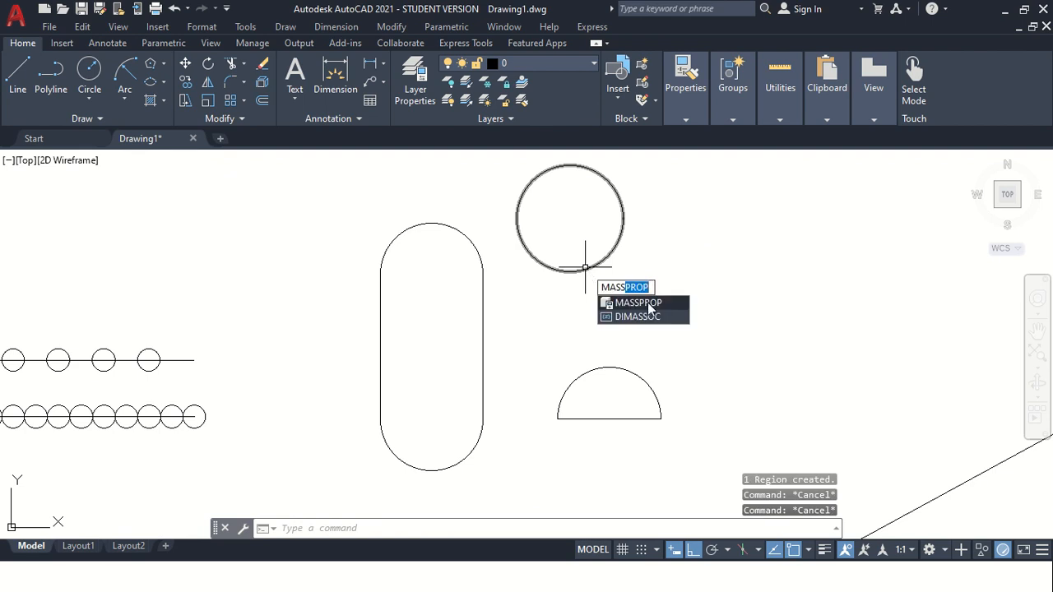
# Display the mass properties of the new circle region.
pyautogui.click(650, 305)
pyautogui.click(602, 258)
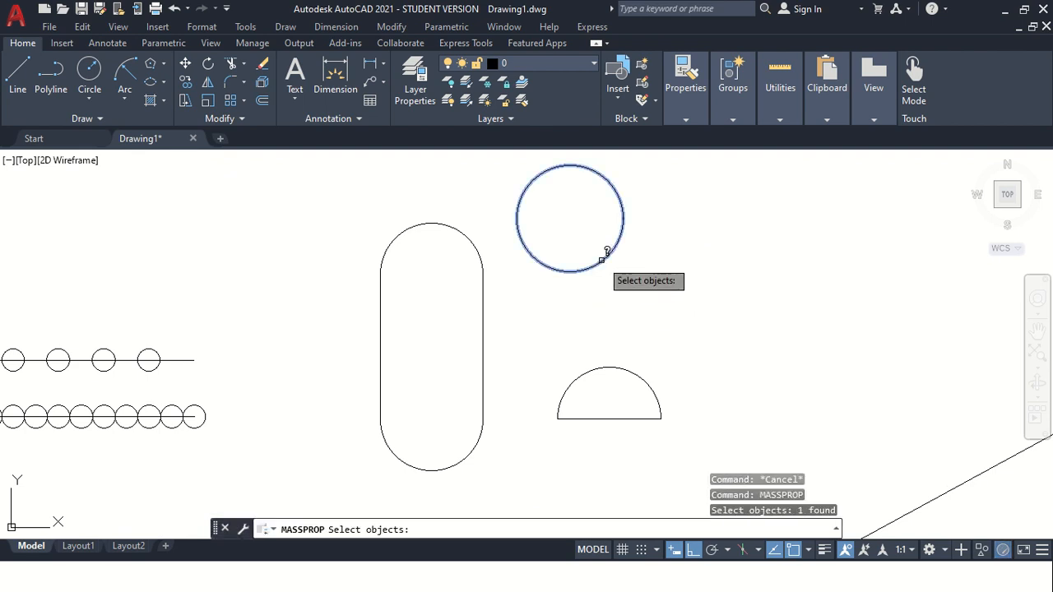
pyautogui.press('Return')
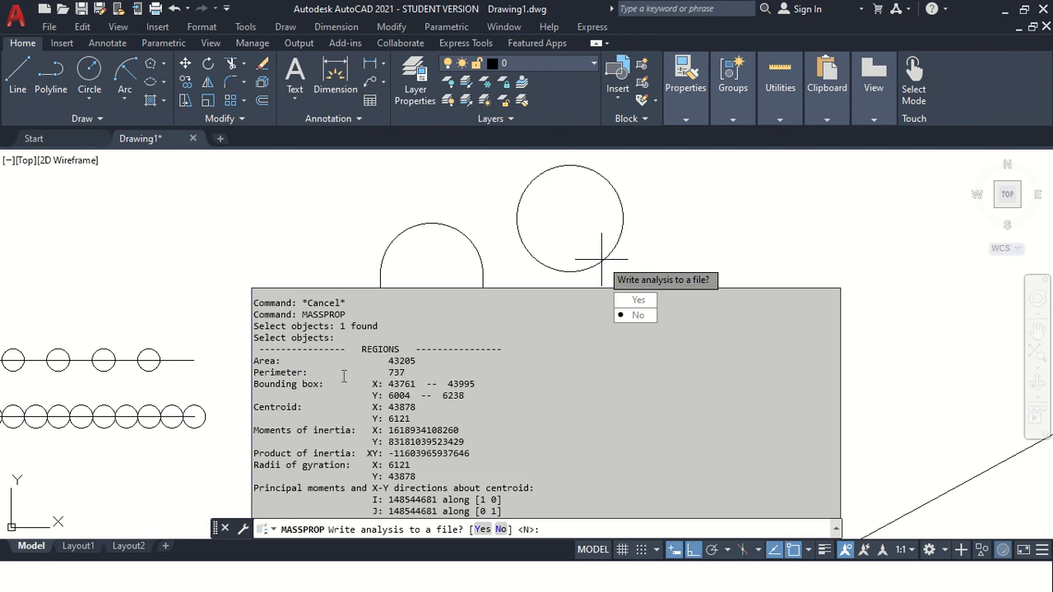
pyautogui.press('Escape')
pyautogui.press('Escape')
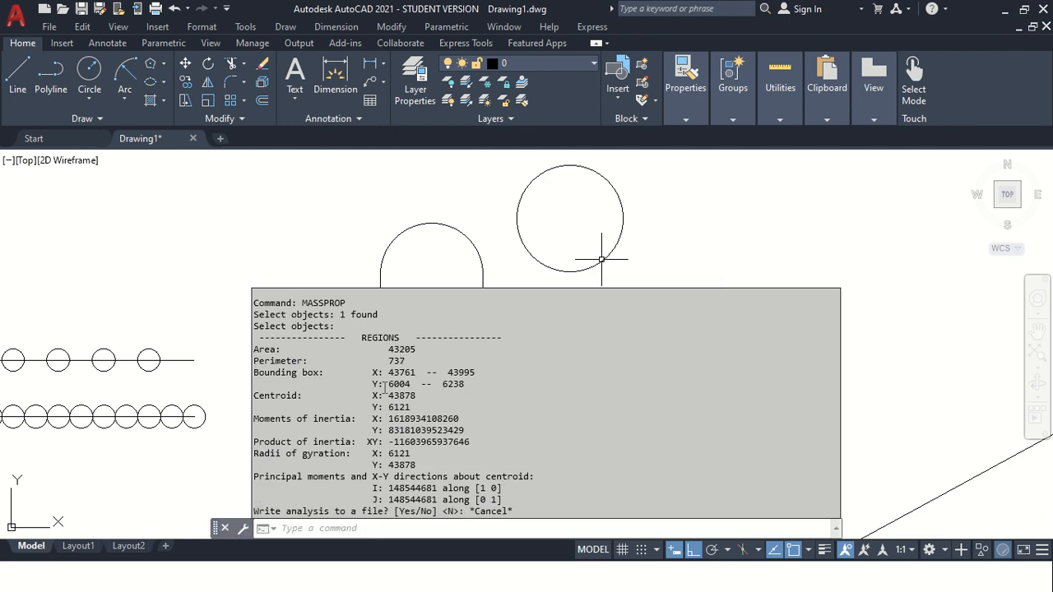
pyautogui.press('Escape')
pyautogui.press('Escape')
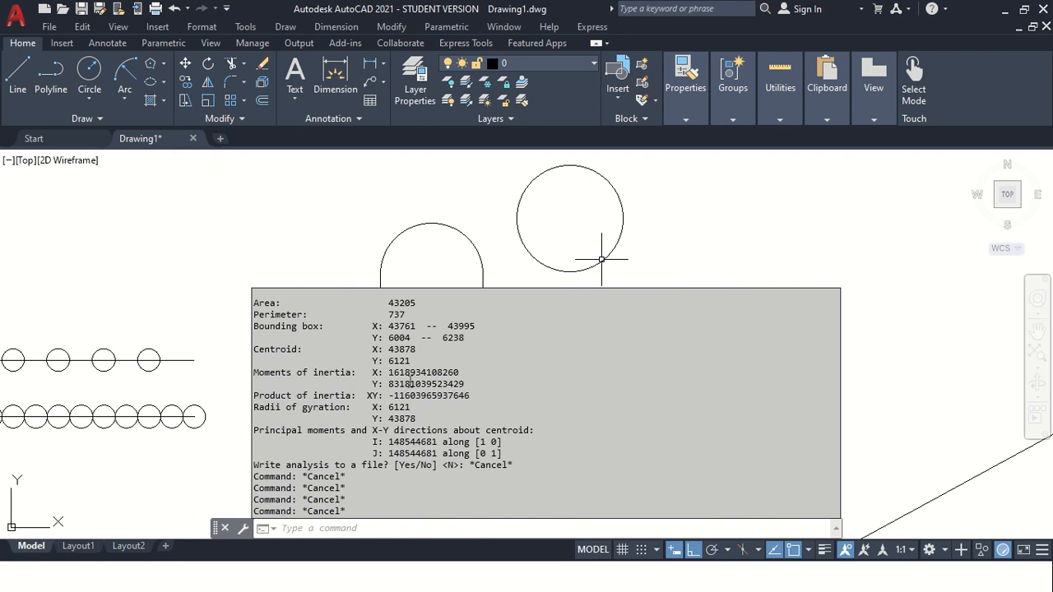
pyautogui.press('Escape')
pyautogui.press('Escape')
pyautogui.press('Escape')
pyautogui.press('Escape')
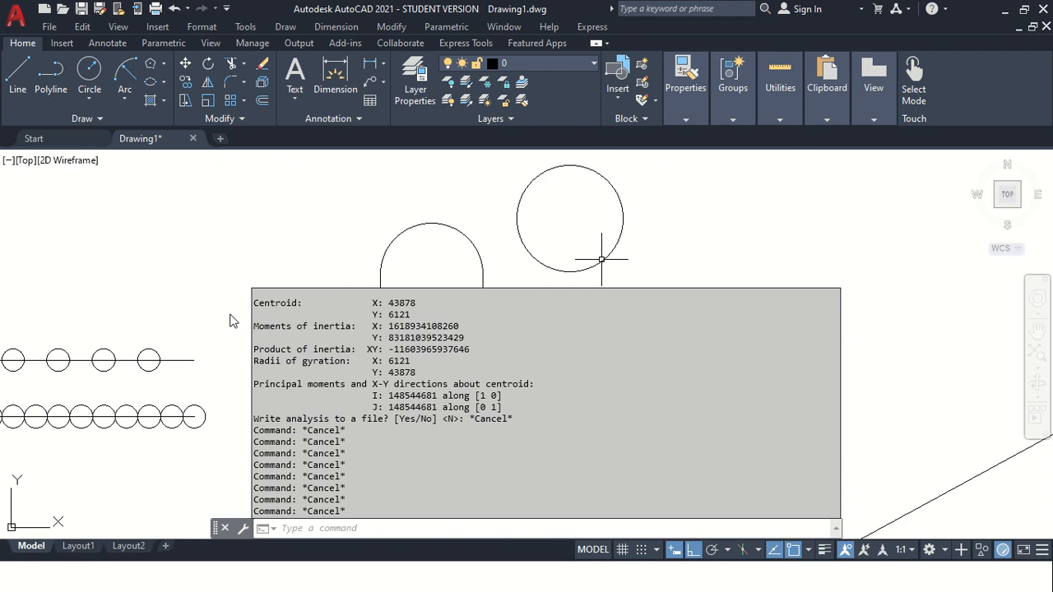
pyautogui.press('Escape')
pyautogui.press('Escape')
pyautogui.press('Escape')
pyautogui.press('Escape')
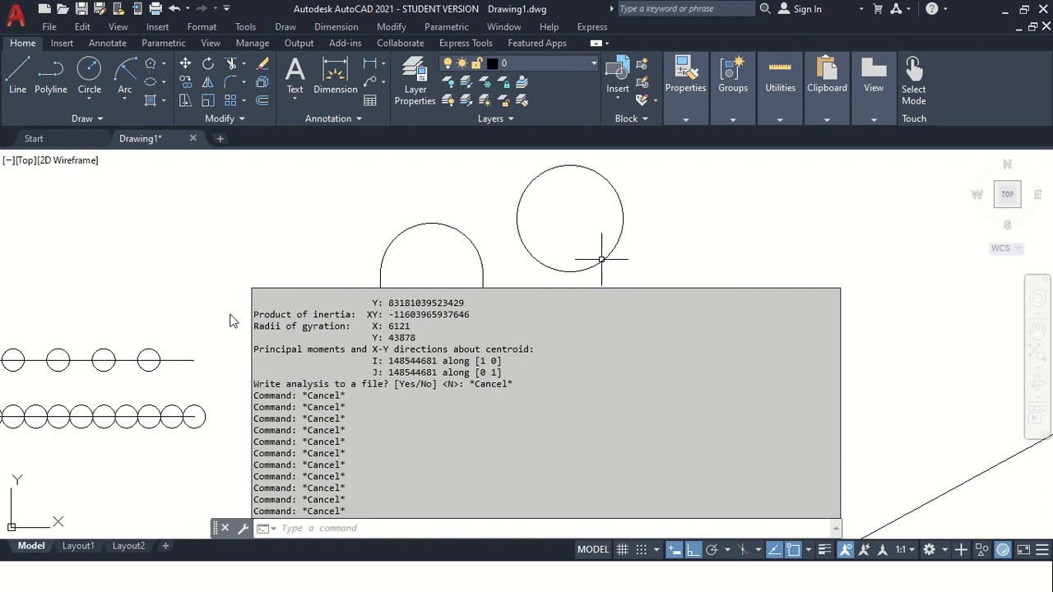
# Draw a five-sided wipeout polygon over the intersecting construction lines, with object snap turned off.
pyautogui.scroll(2, 378, 380)
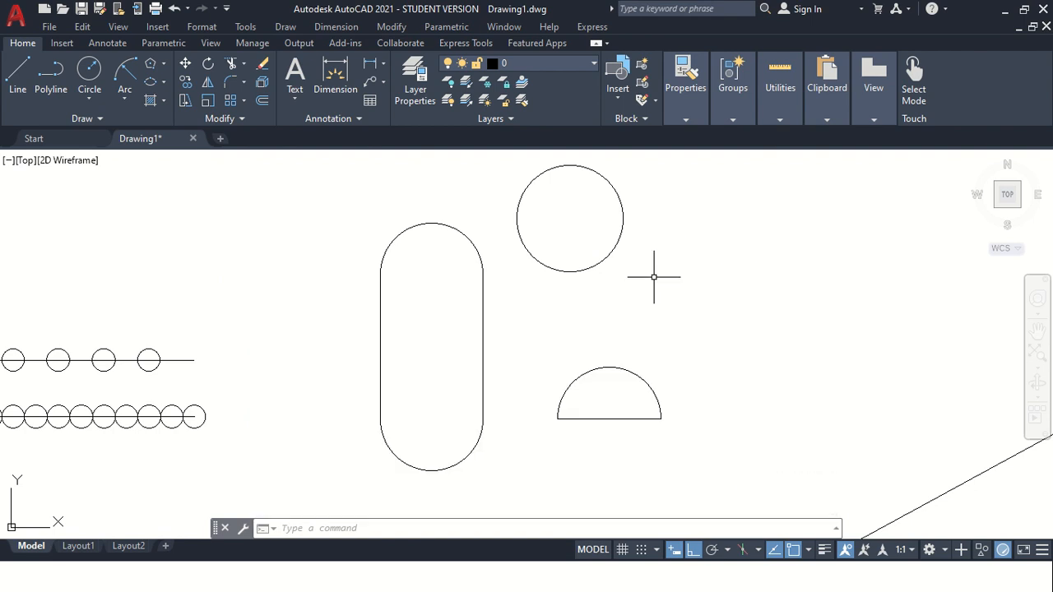
pyautogui.scroll(-4, 581, 282)
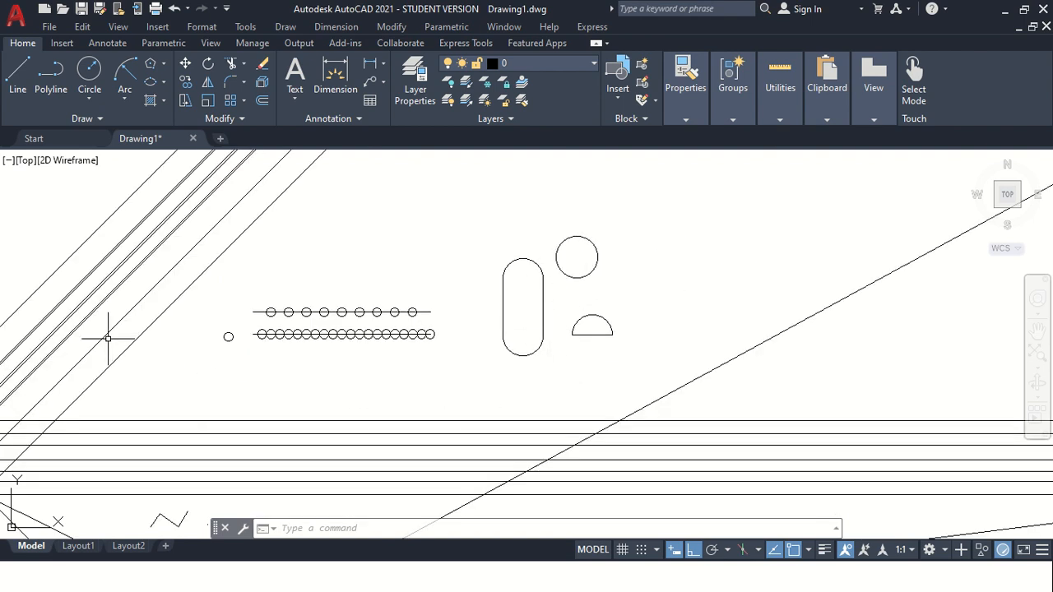
pyautogui.scroll(2, 126, 461)
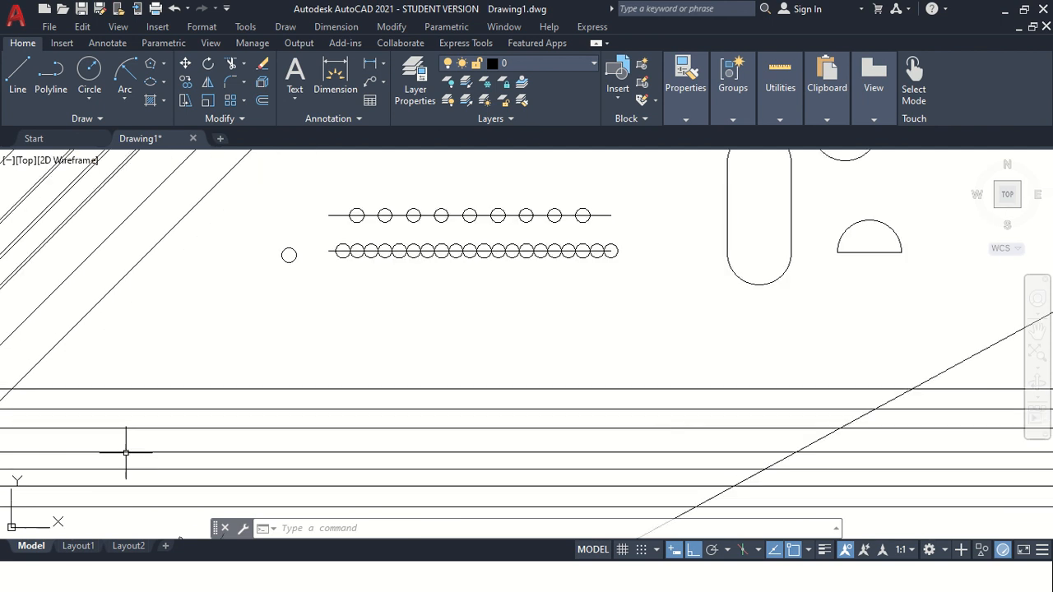
pyautogui.click(93, 122)
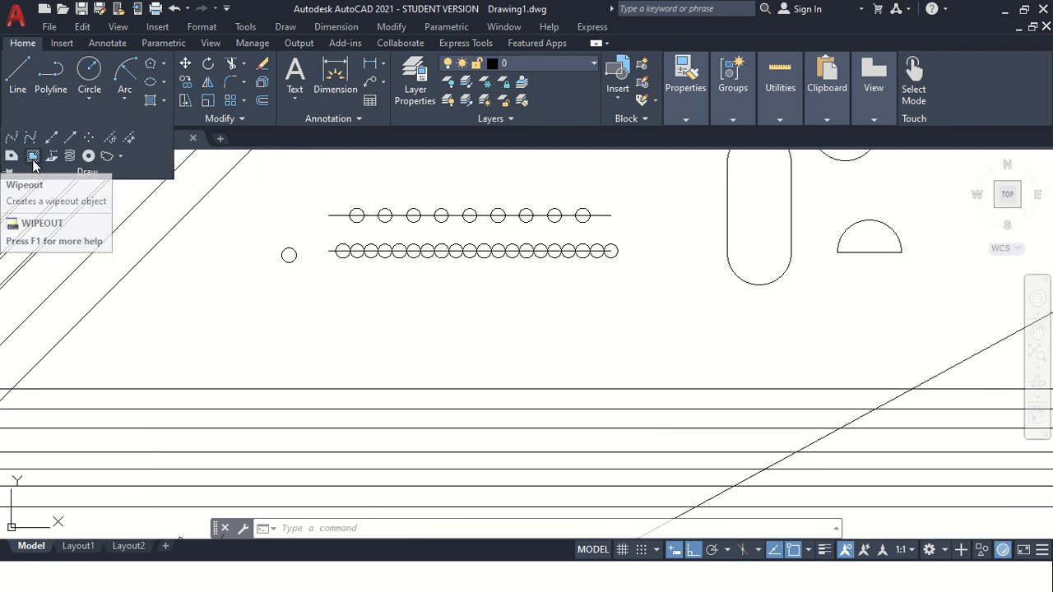
pyautogui.click(1037, 333)
pyautogui.moveTo(235, 478)
pyautogui.mouseDown()
pyautogui.moveTo(301, 404)
pyautogui.moveTo(718, 301)
pyautogui.moveTo(810, 356)
pyautogui.mouseUp()
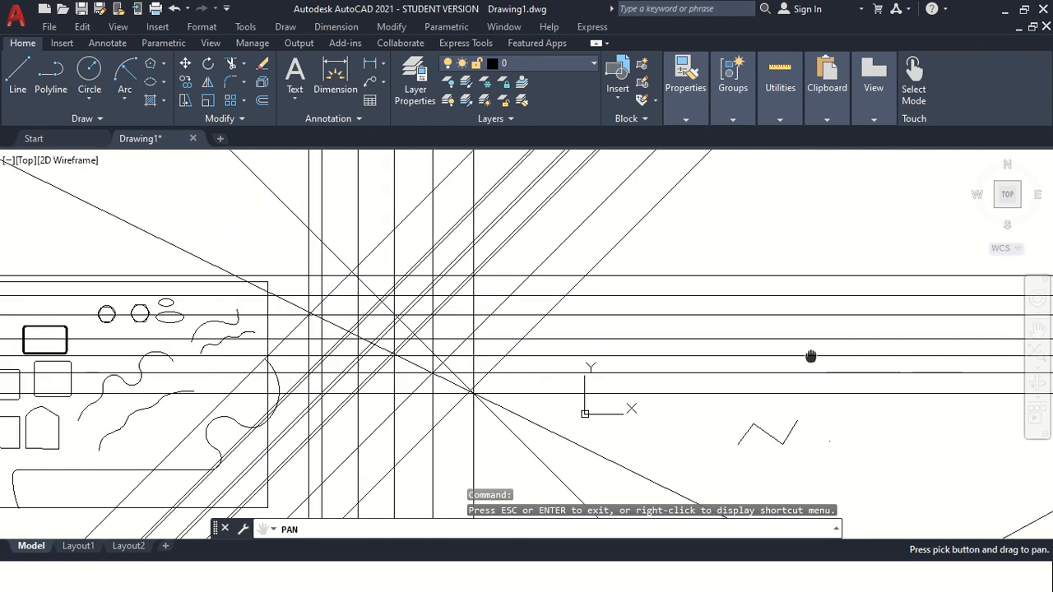
pyautogui.scroll(4, 398, 326)
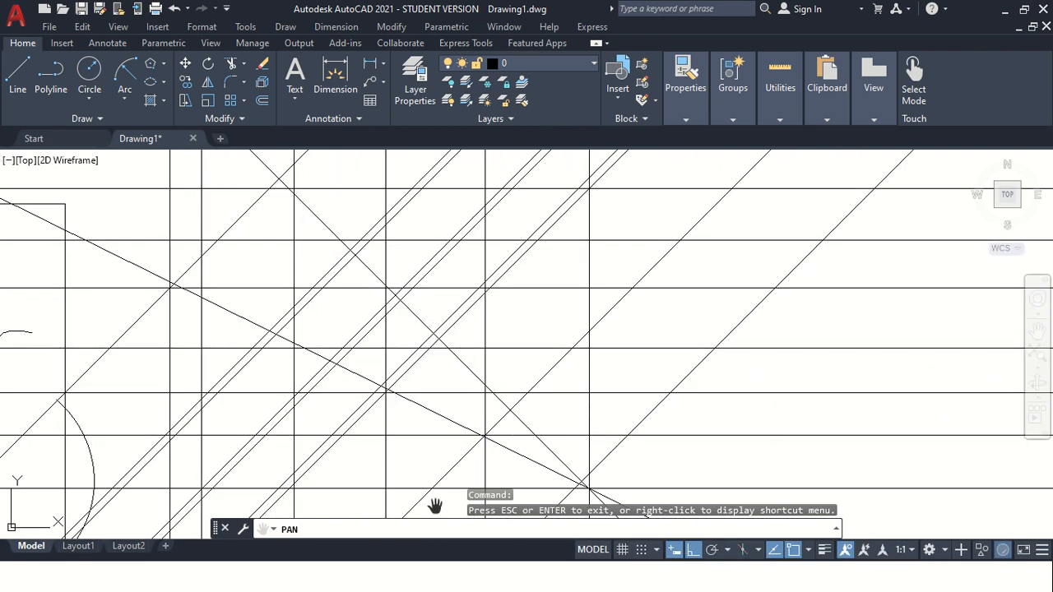
pyautogui.press('Escape')
pyautogui.click(97, 120)
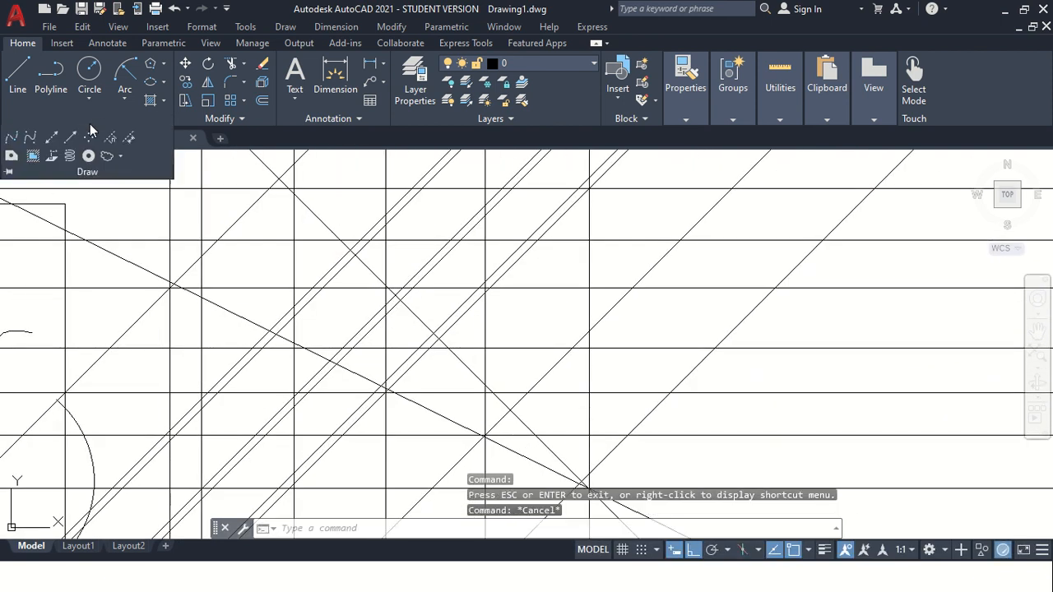
pyautogui.click(37, 155)
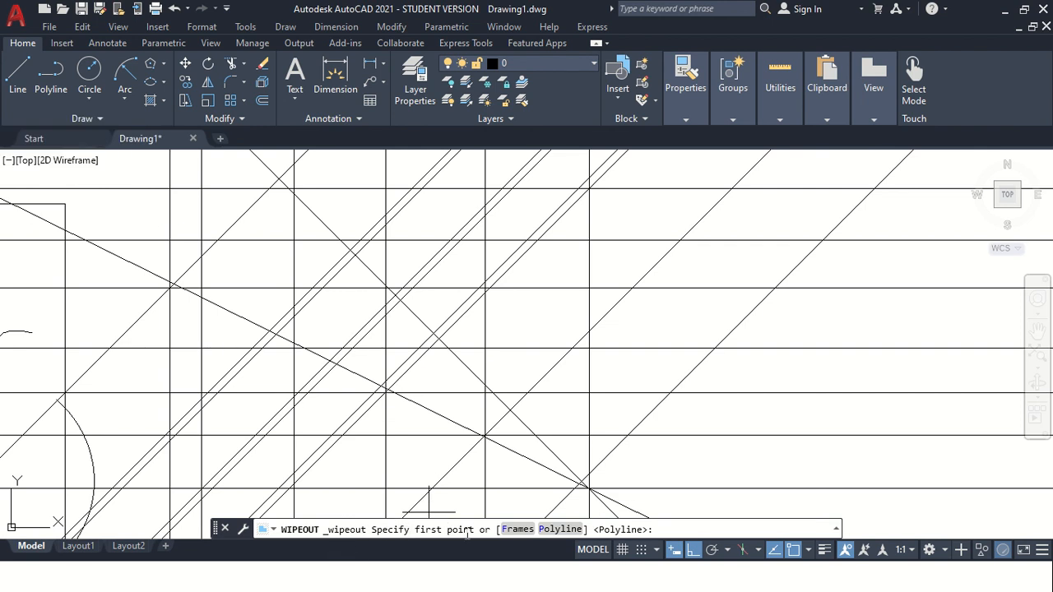
pyautogui.click(293, 344)
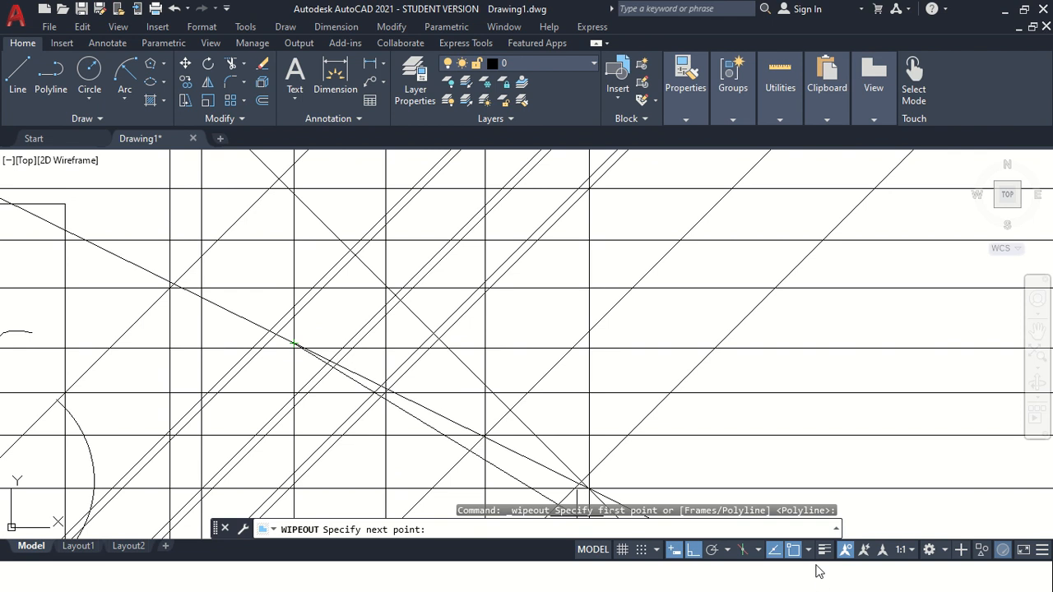
pyautogui.click(792, 549)
pyautogui.click(263, 255)
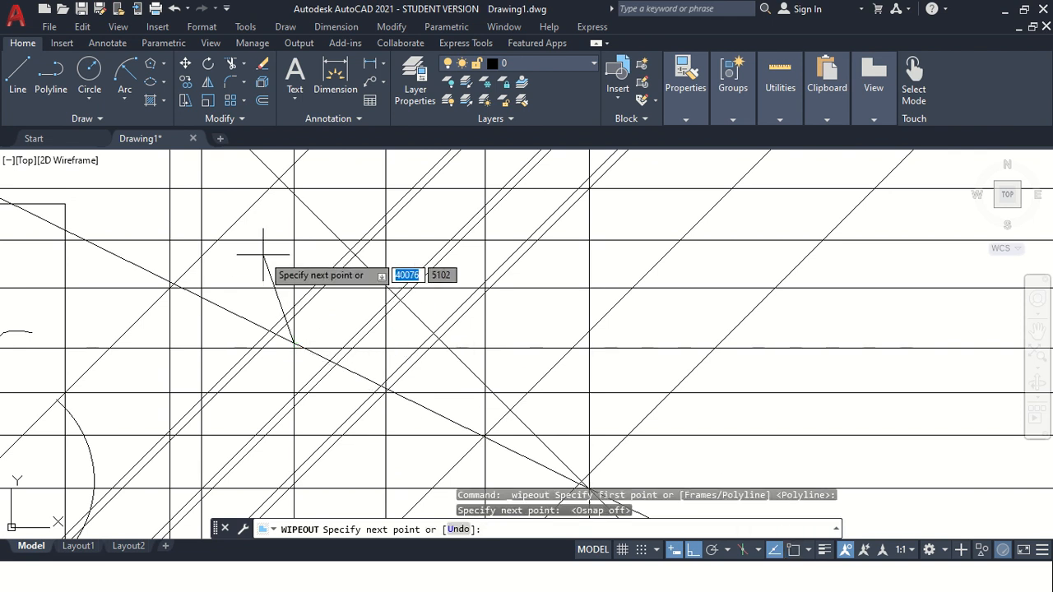
pyautogui.click(362, 201)
pyautogui.click(519, 267)
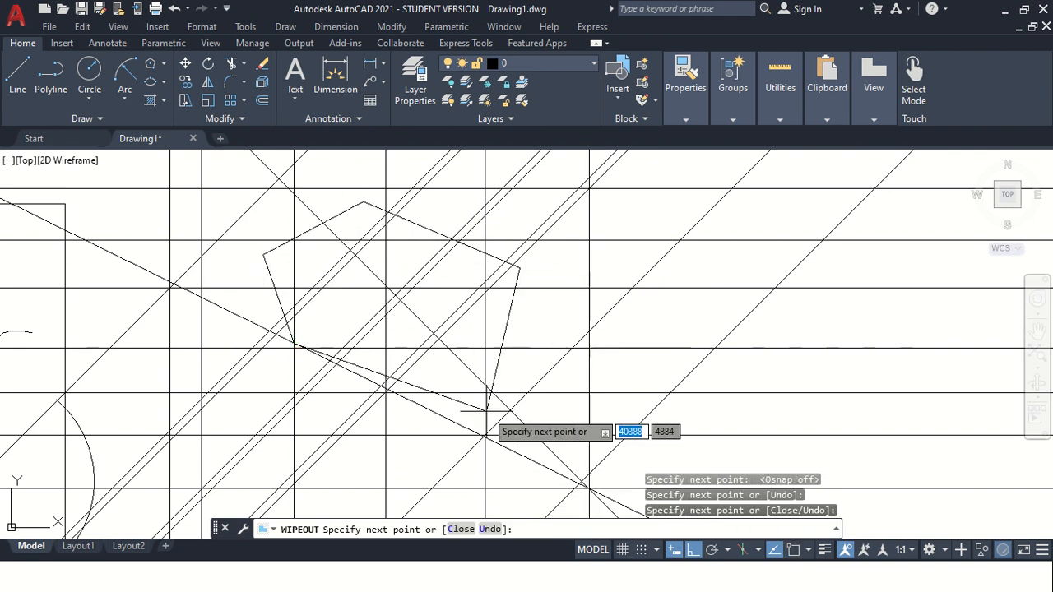
pyautogui.click(333, 481)
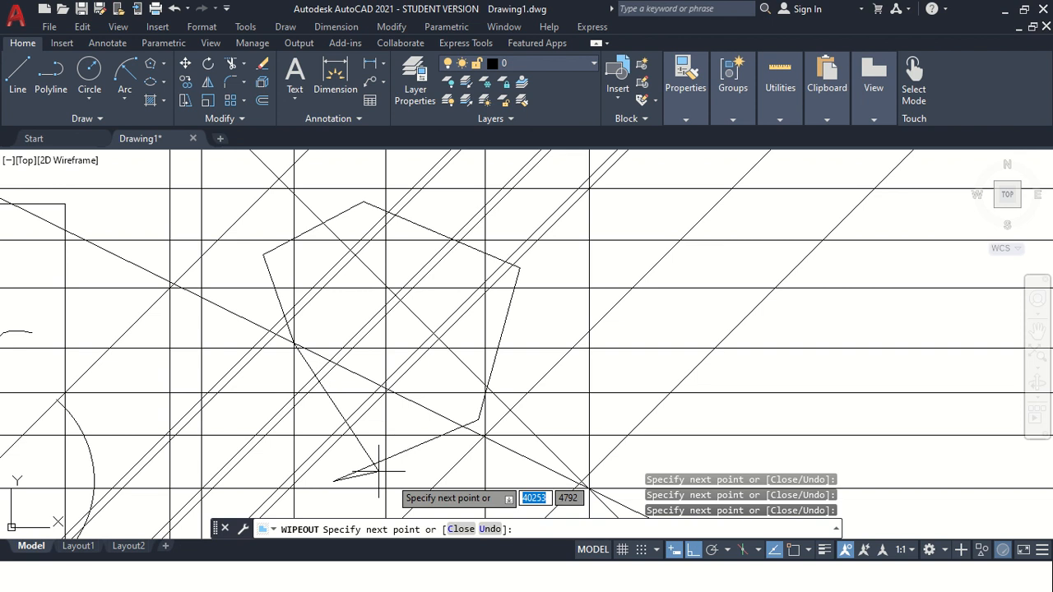
pyautogui.click(273, 407)
pyautogui.press('Return')
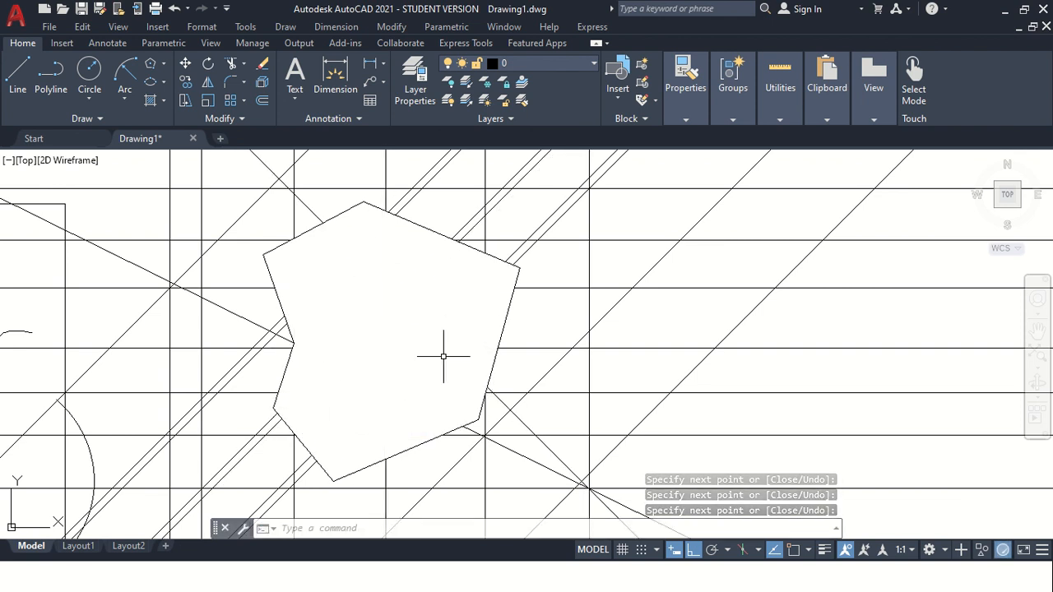
# Draw a circle with the default radius of 117 to the right of the wipeout.
pyautogui.scroll(-2, 442, 356)
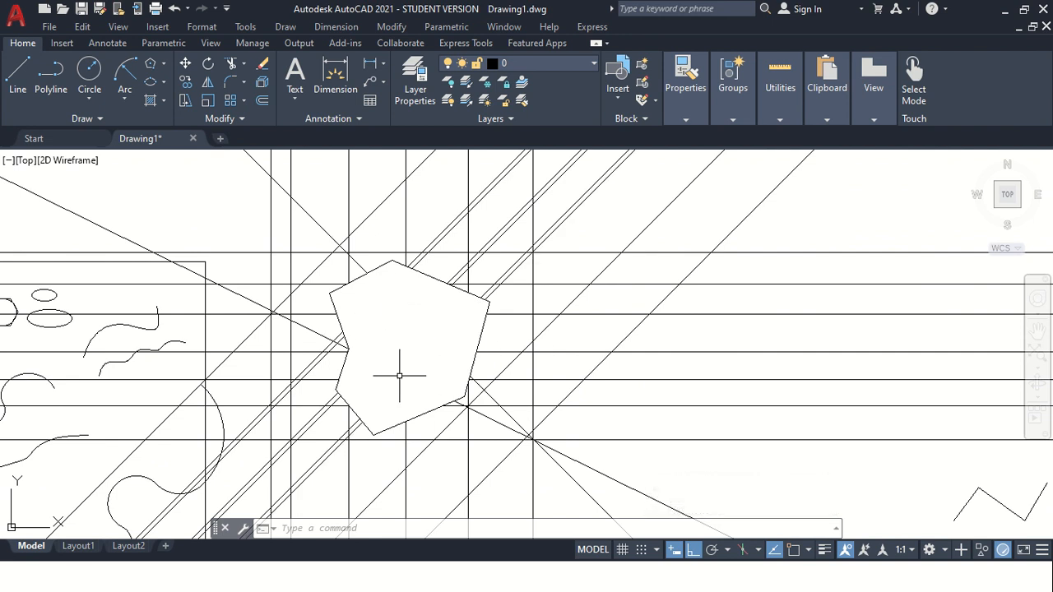
pyautogui.scroll(2, 422, 356)
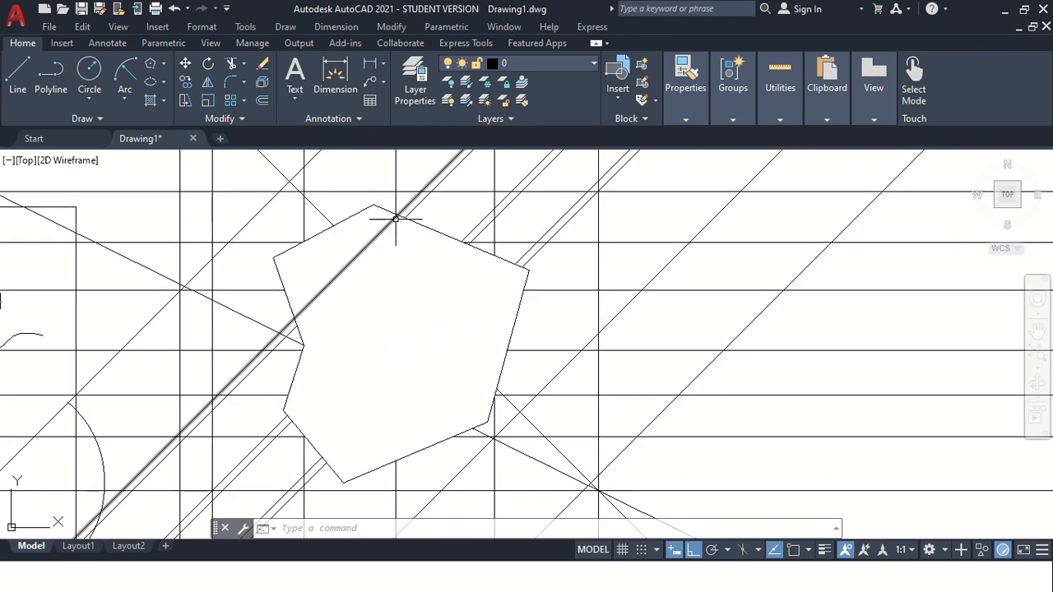
pyautogui.scroll(2, 494, 310)
pyautogui.scroll(-4, 564, 263)
pyautogui.scroll(2, 583, 223)
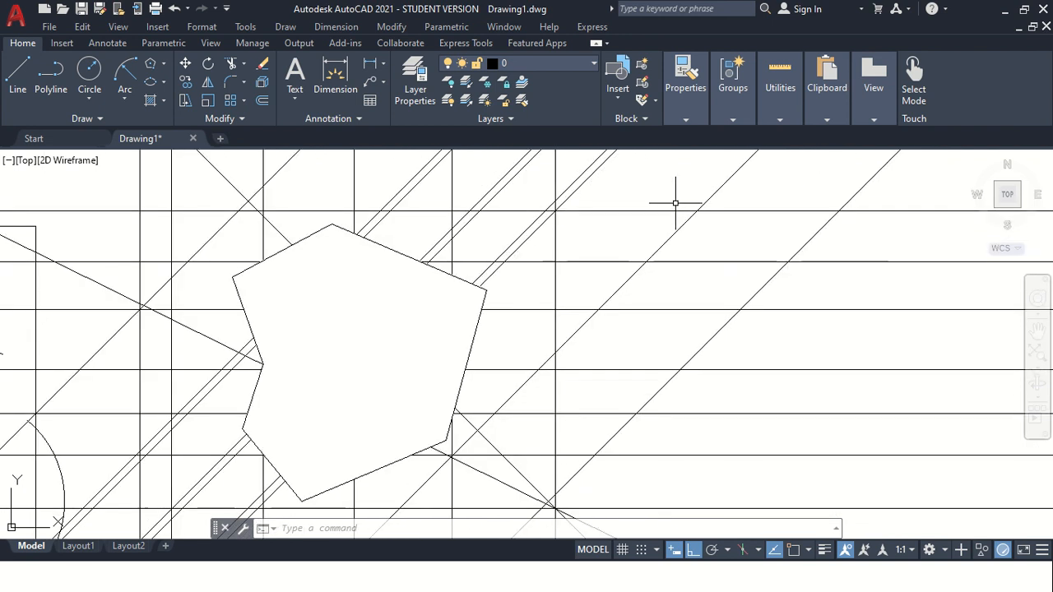
pyautogui.scroll(-3, 642, 218)
pyautogui.scroll(2, 679, 245)
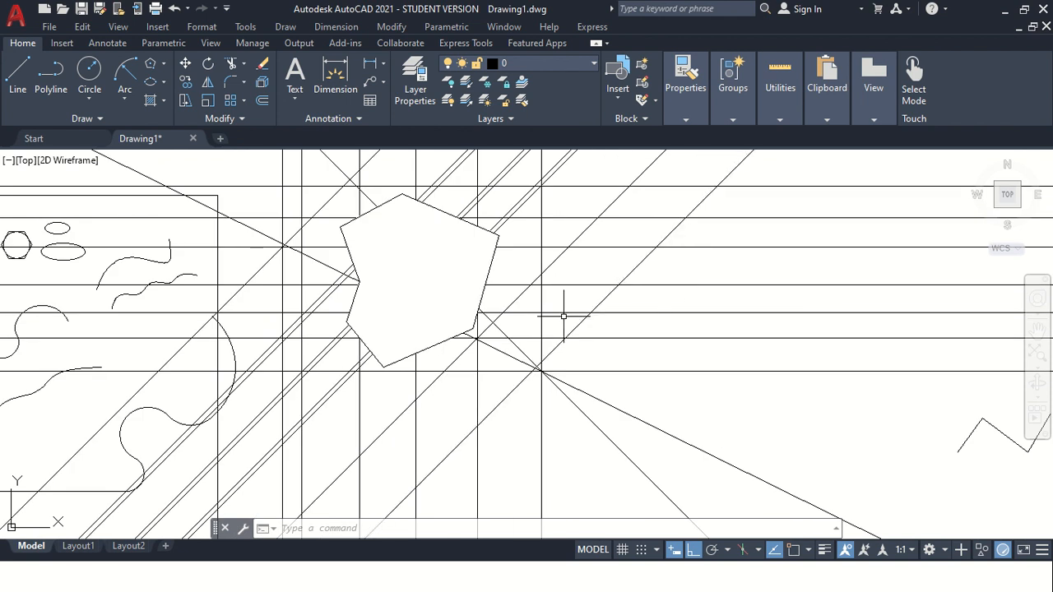
pyautogui.press('Return')
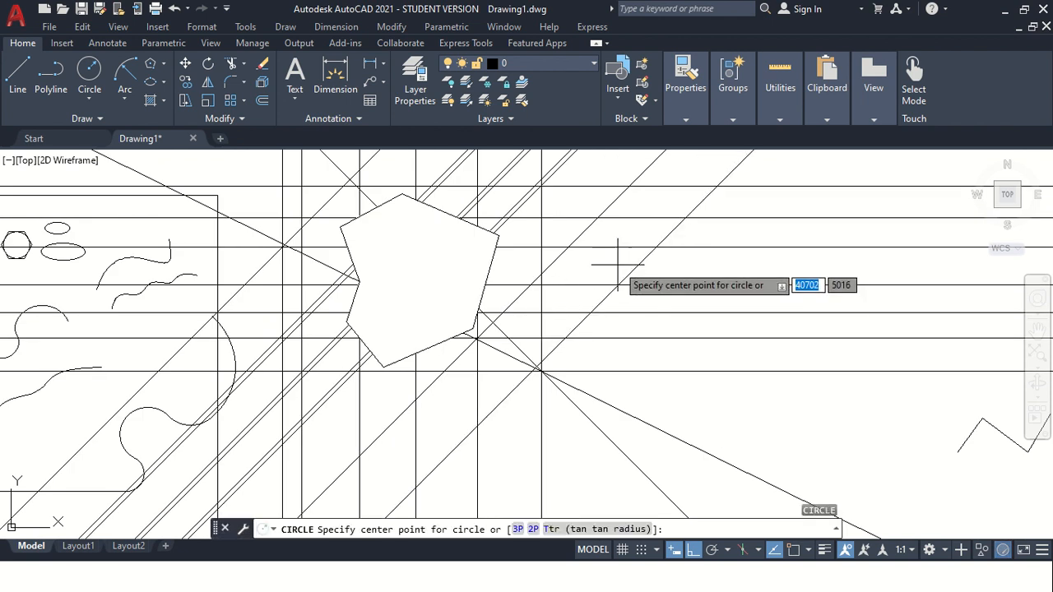
pyautogui.click(617, 264)
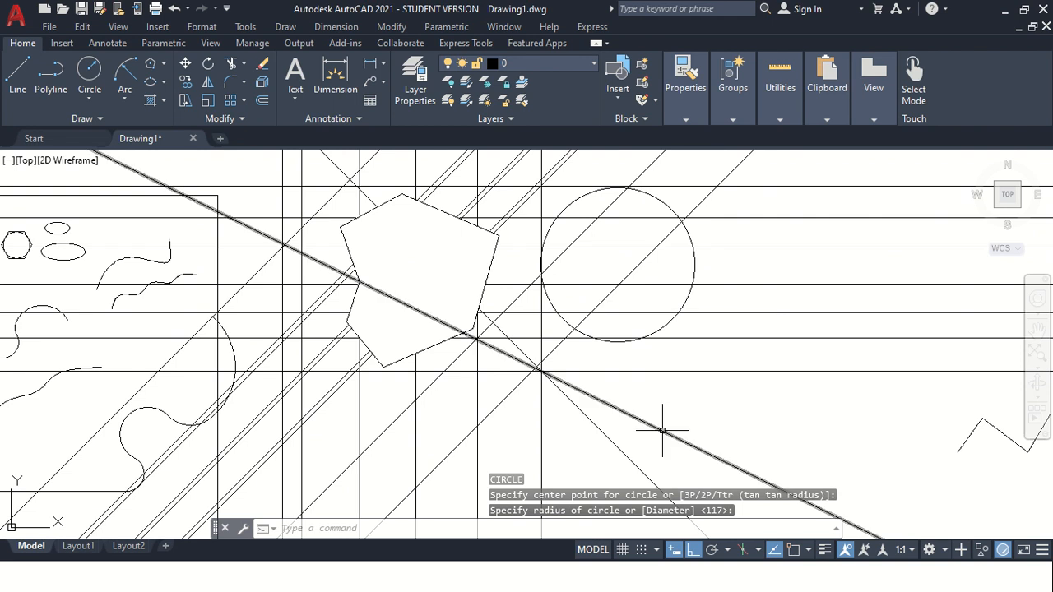
# Turn wipeout frames on and select the new circle.
pyautogui.click(96, 122)
pyautogui.click(35, 158)
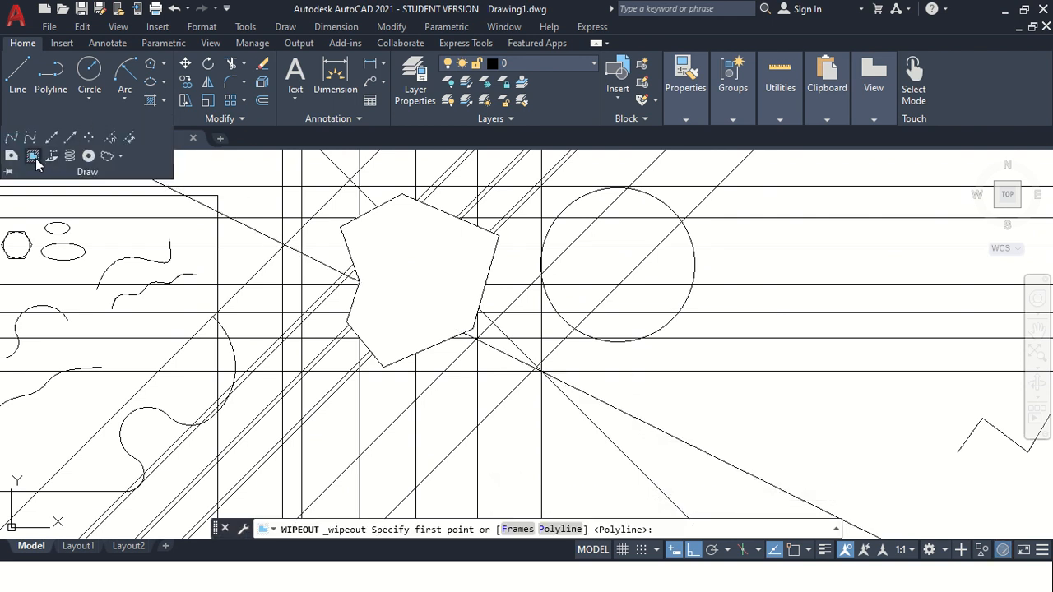
pyautogui.click(516, 529)
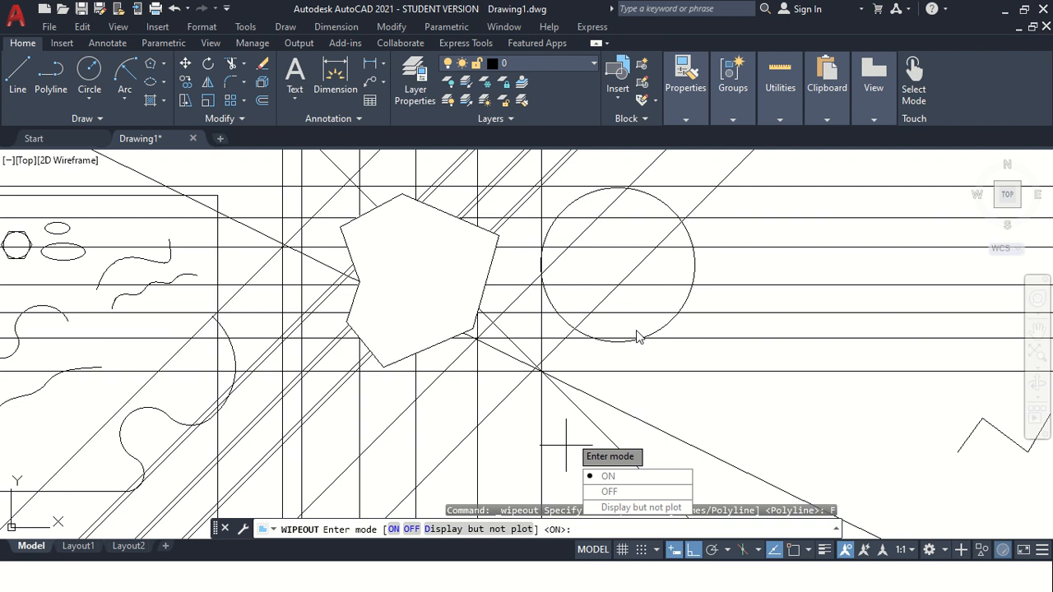
pyautogui.click(604, 475)
pyautogui.click(605, 340)
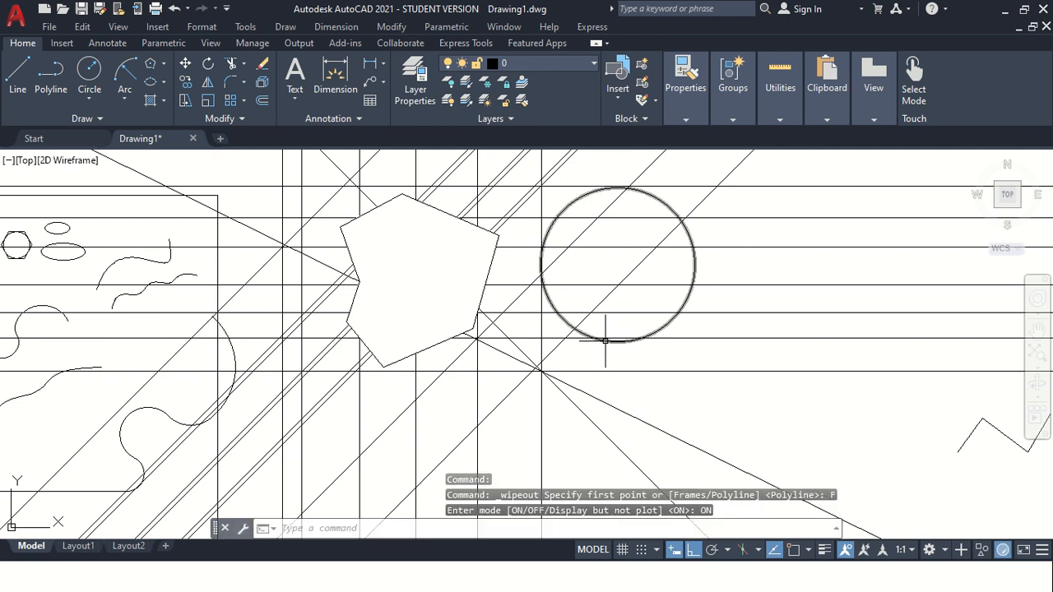
# Turn wipeout frames off and select the circle.
pyautogui.click(82, 118)
pyautogui.click(33, 159)
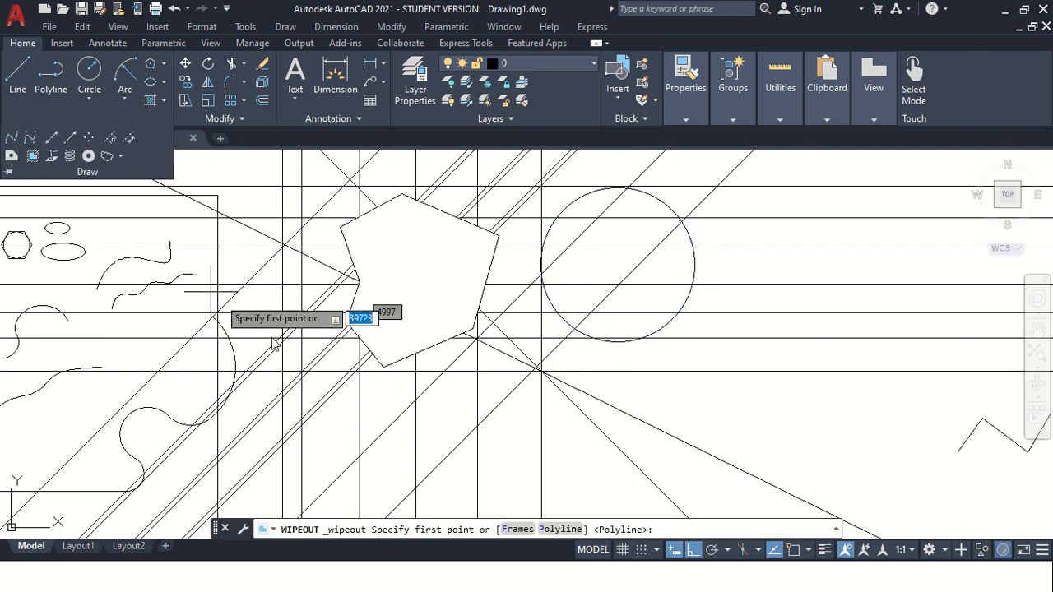
pyautogui.click(517, 528)
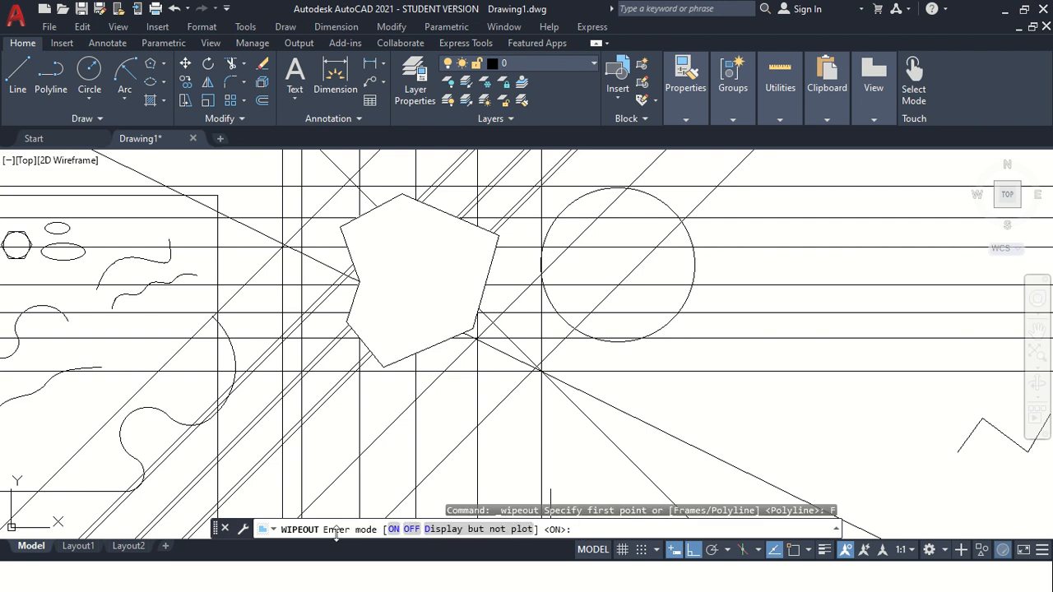
pyautogui.click(411, 528)
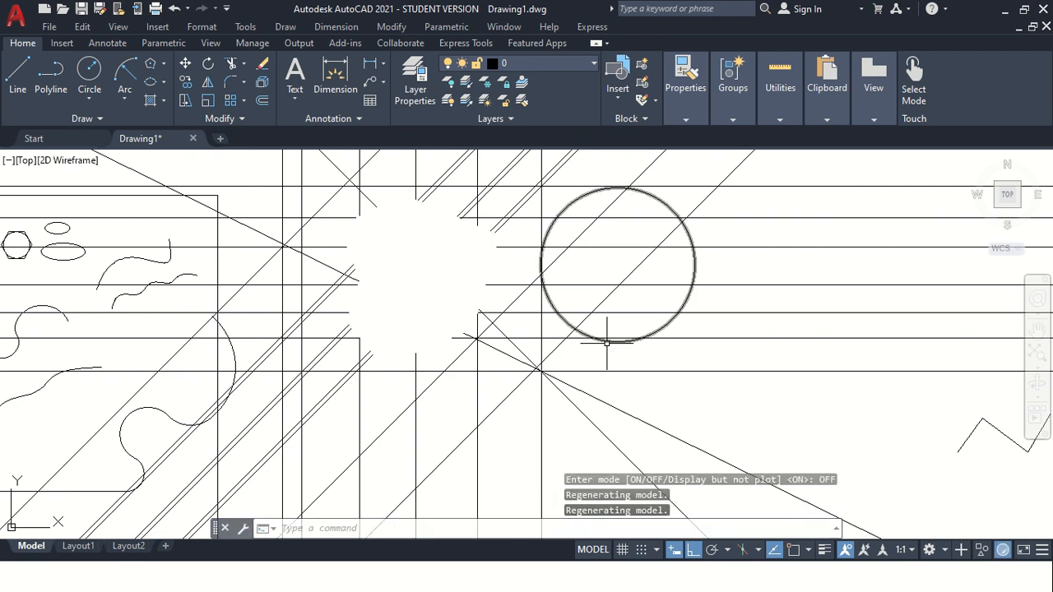
pyautogui.click(604, 341)
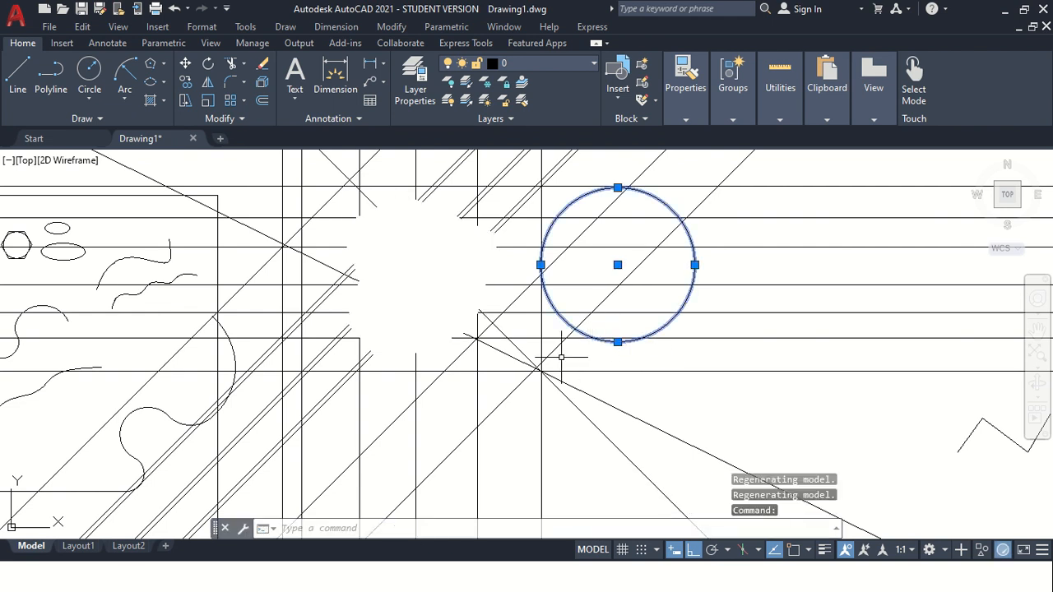
# Set wipeout frames to Display but not plot.
pyautogui.click(100, 120)
pyautogui.click(33, 156)
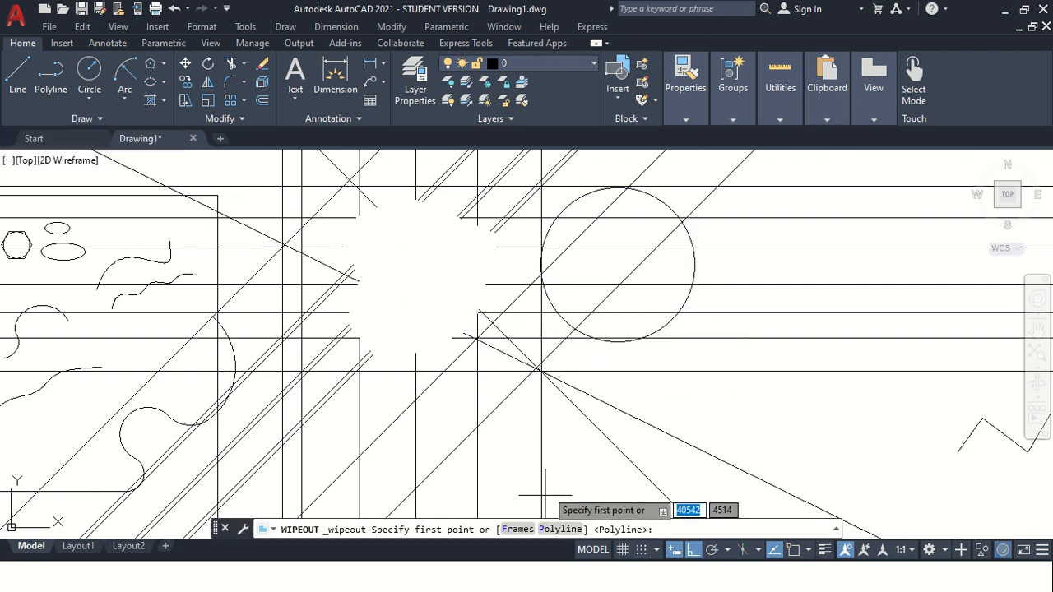
pyautogui.click(516, 530)
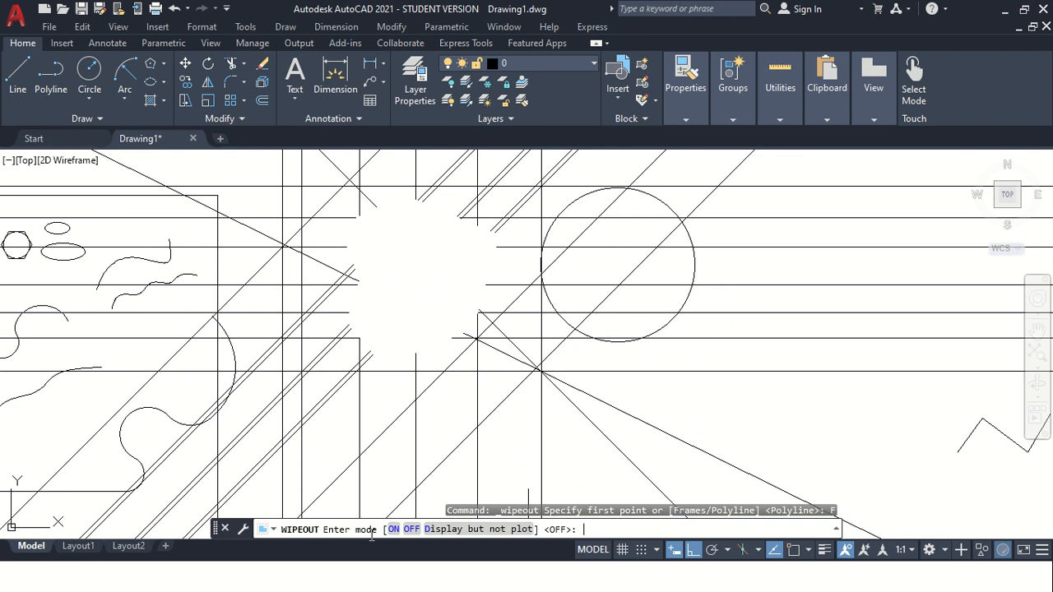
pyautogui.click(465, 531)
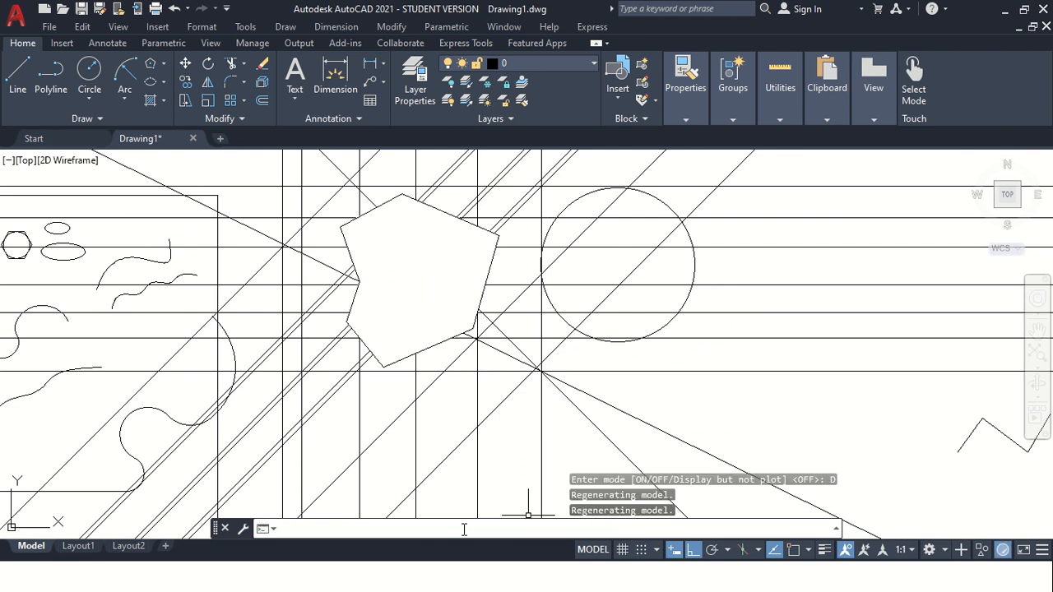
pyautogui.press('Return')
pyautogui.press('Return')
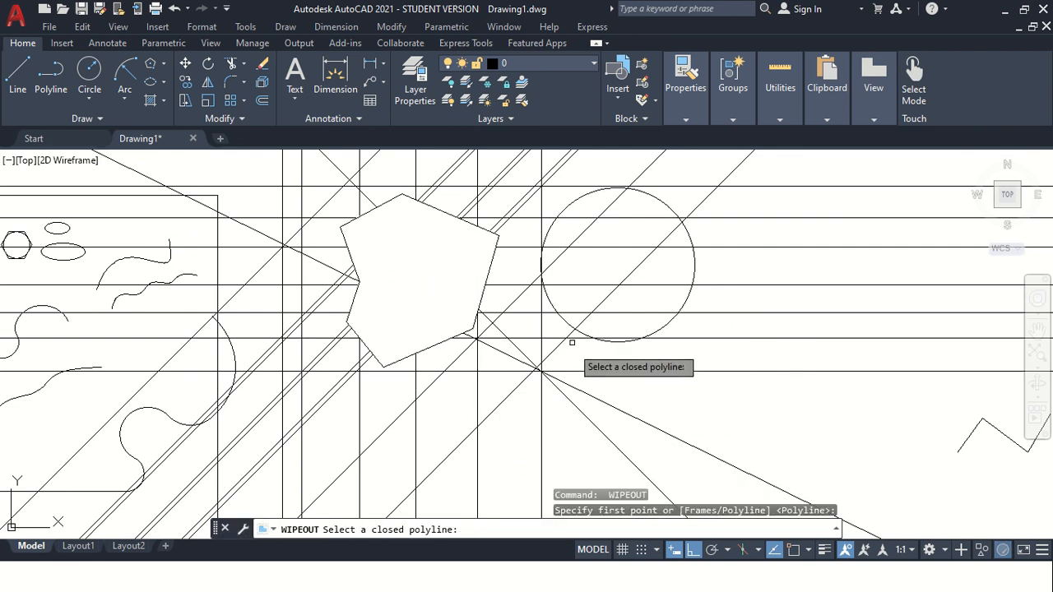
pyautogui.press('Escape')
pyautogui.press('Escape')
pyautogui.press('Escape')
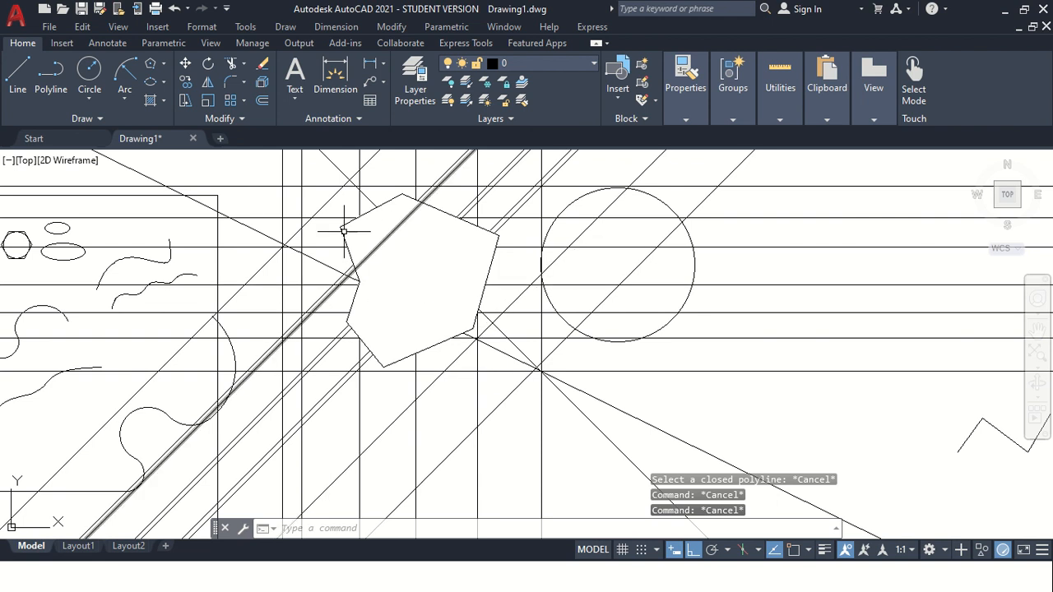
pyautogui.press('Return')
pyautogui.press('Return')
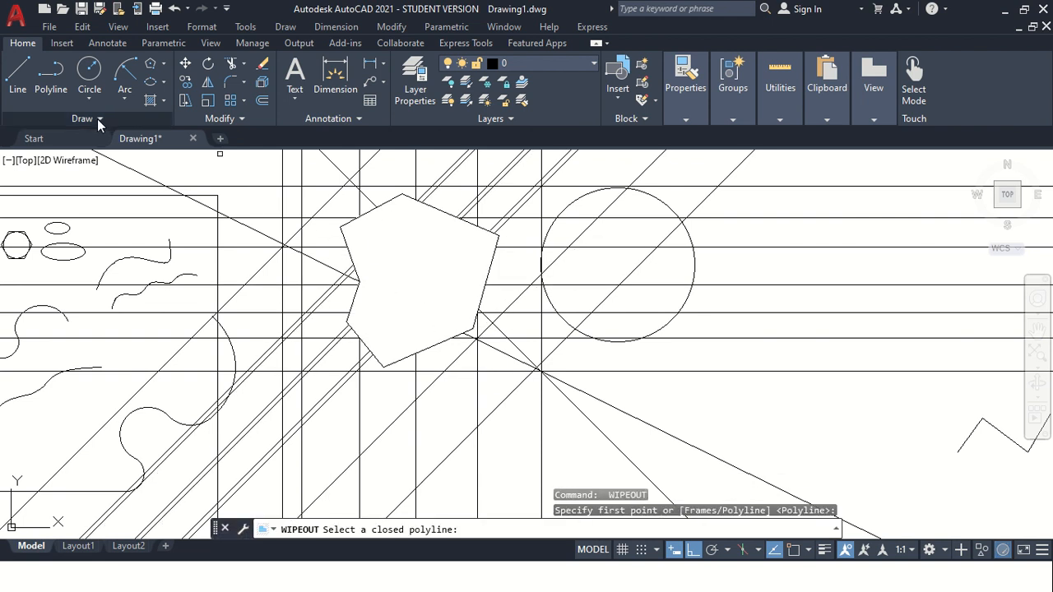
pyautogui.click(96, 118)
pyautogui.click(43, 161)
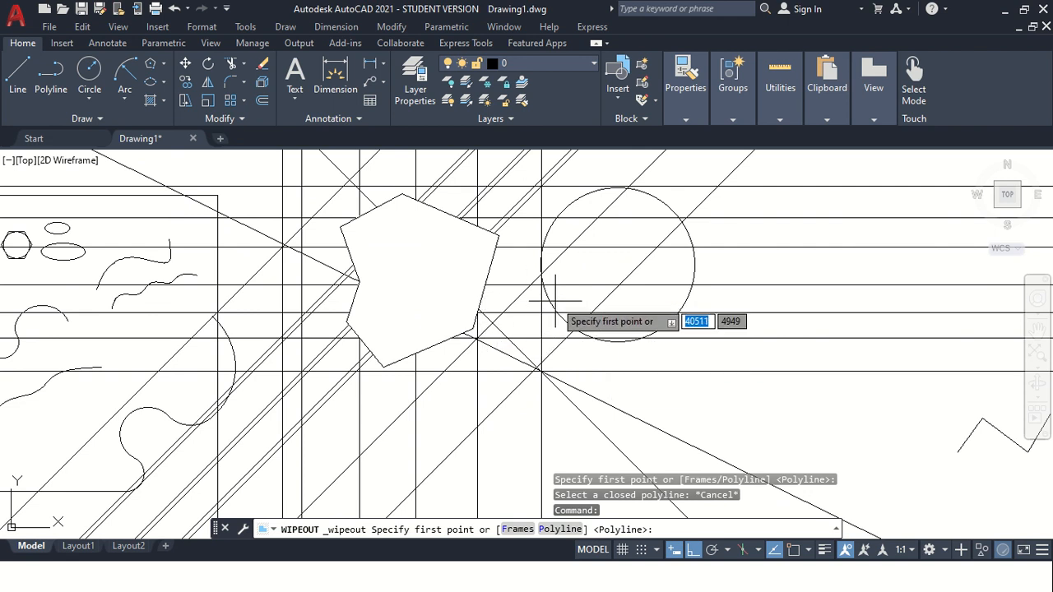
pyautogui.press('Escape')
pyautogui.press('Escape')
pyautogui.press('Escape')
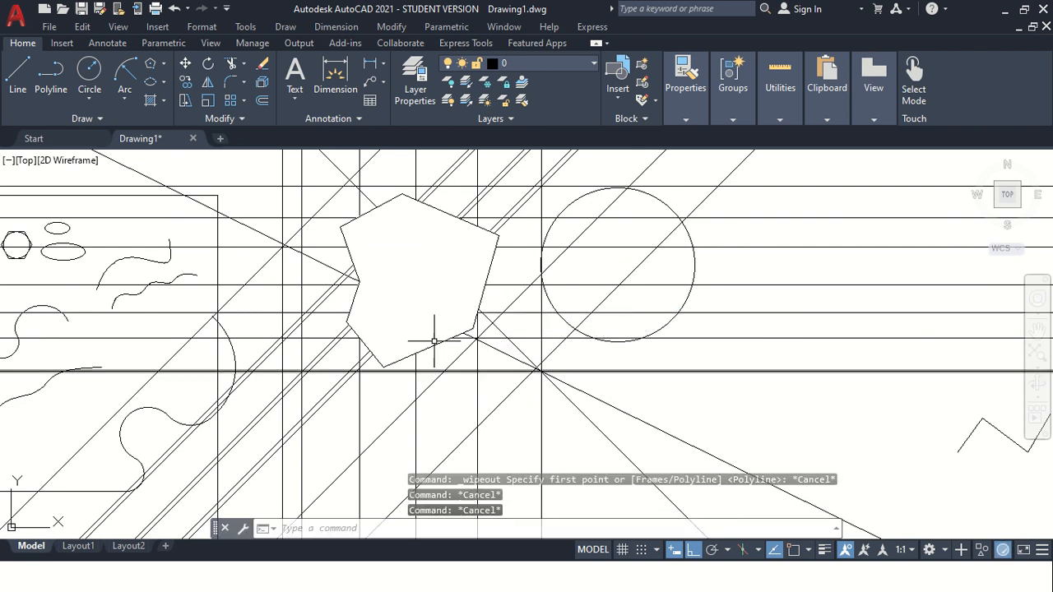